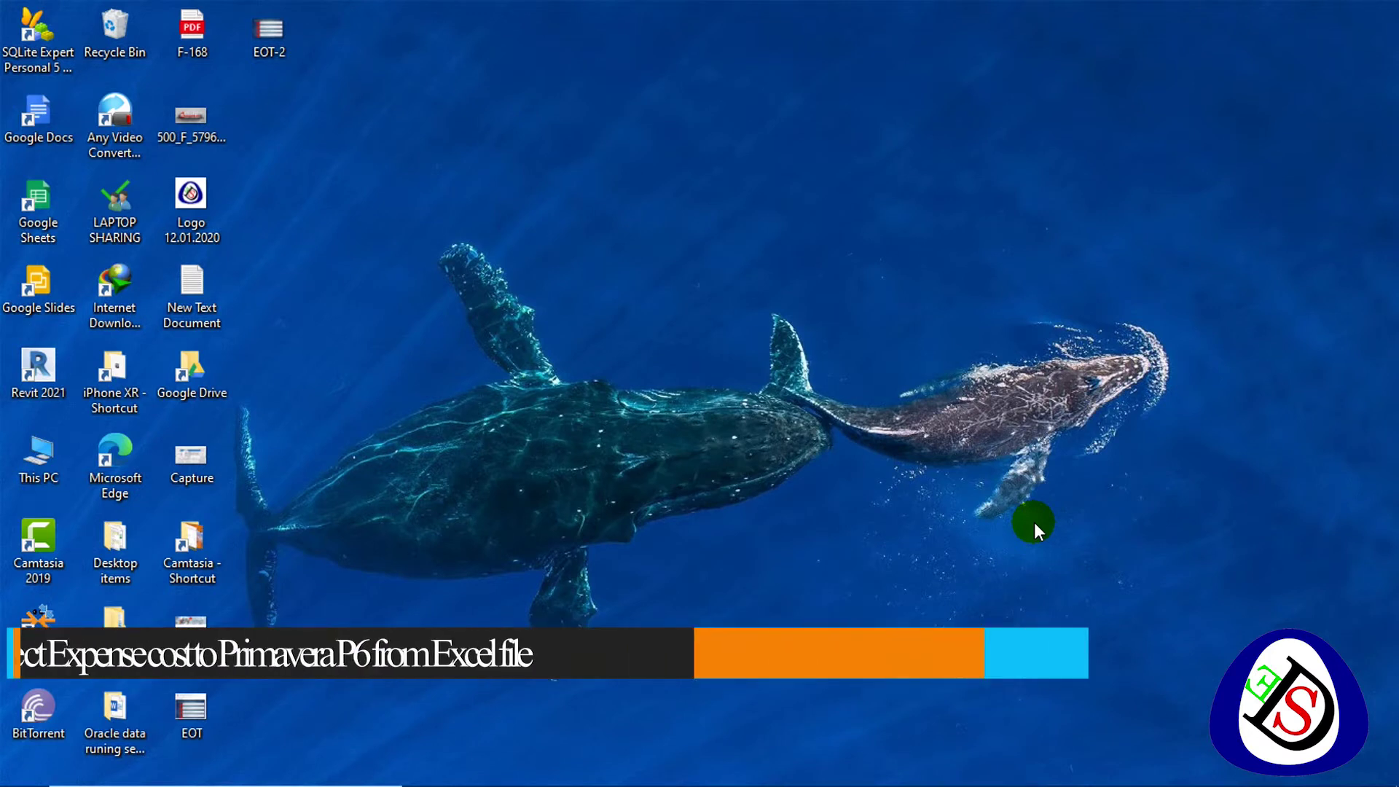
# Launch Primavera P6 Professional 20 from the Windows desktop
pyautogui.moveTo(1026, 772)
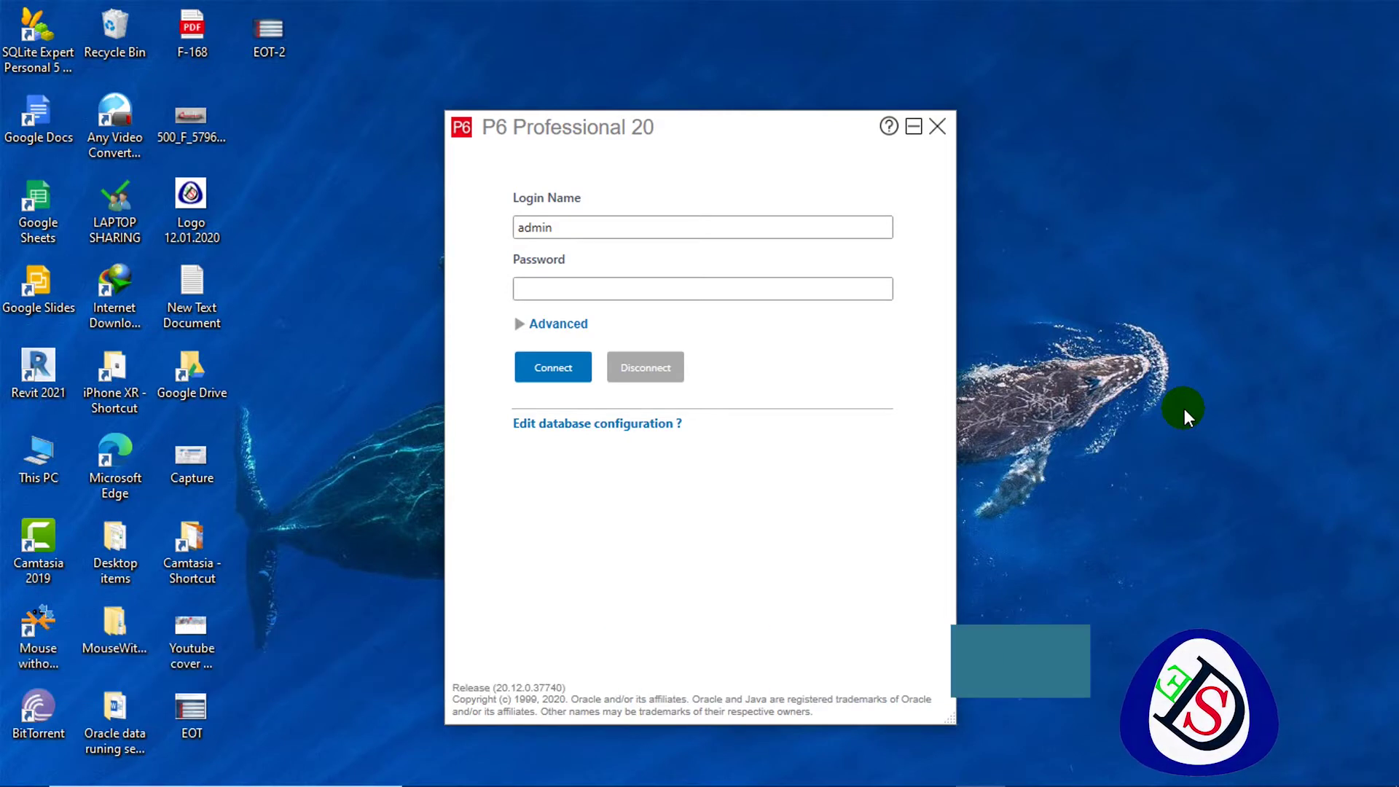
# Enter the account password and log in to the P6 database
pyautogui.click(714, 285)
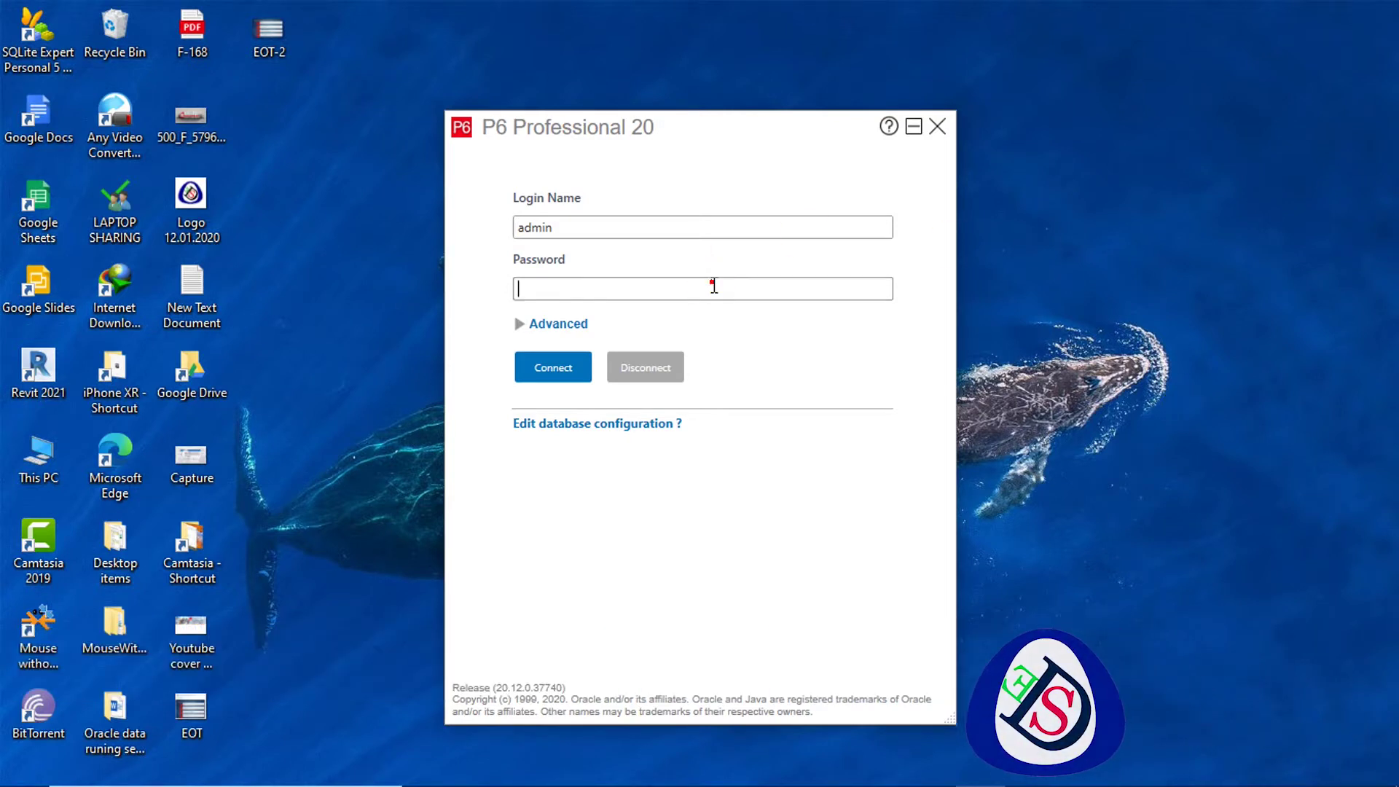
pyautogui.press('Return')
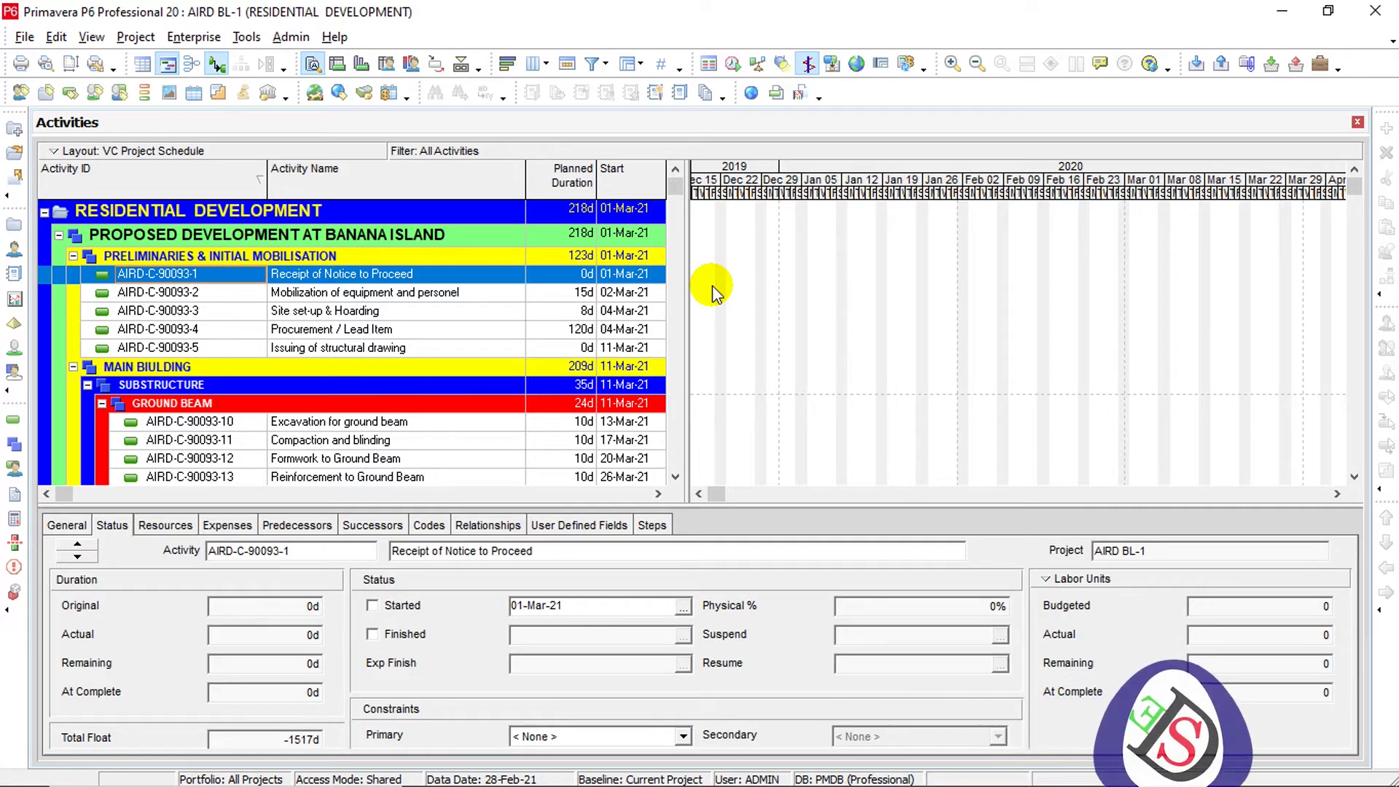
# Open the AIRD BL-1 project and bring up the activity table's Columns settings
pyautogui.hotkey('ctrl', 'shift', 'p')
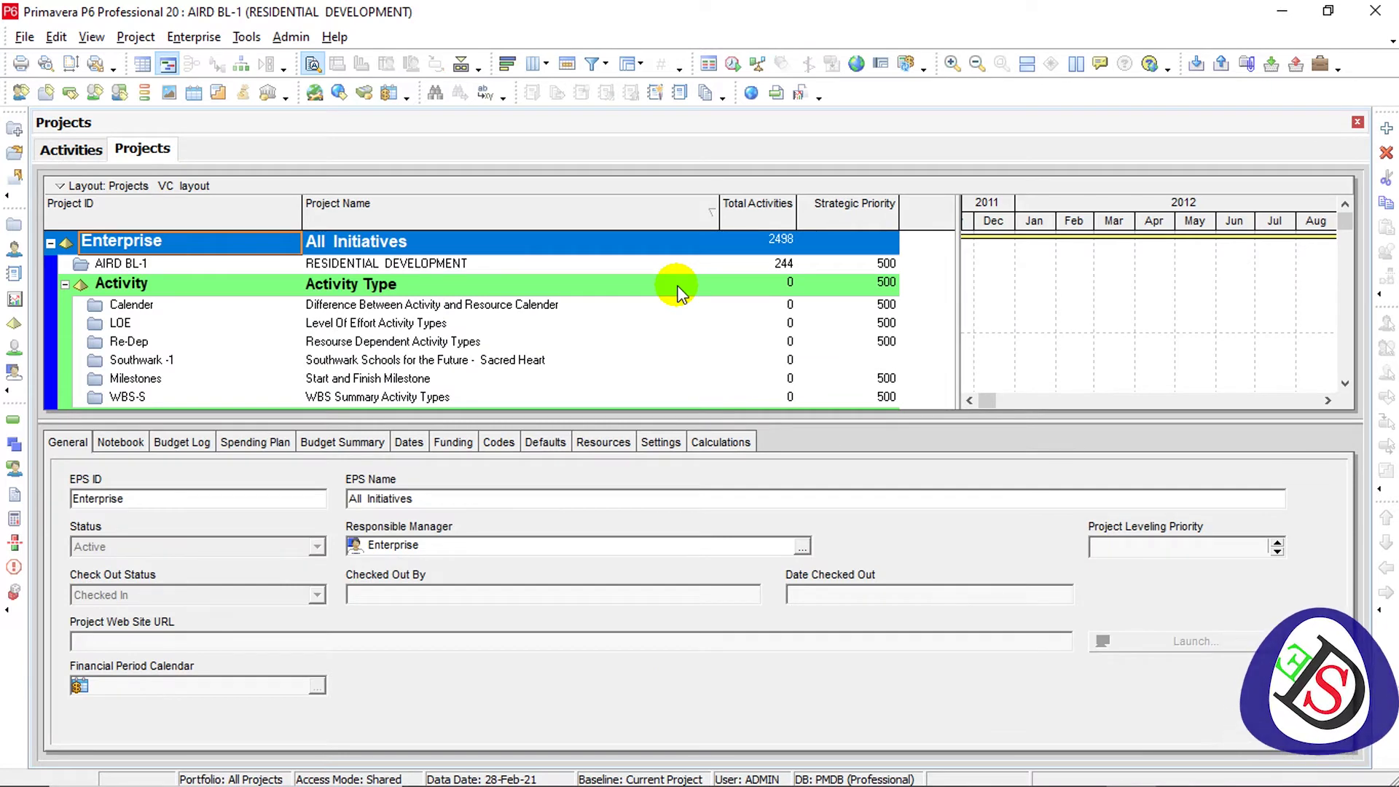
pyautogui.rightClick(509, 269)
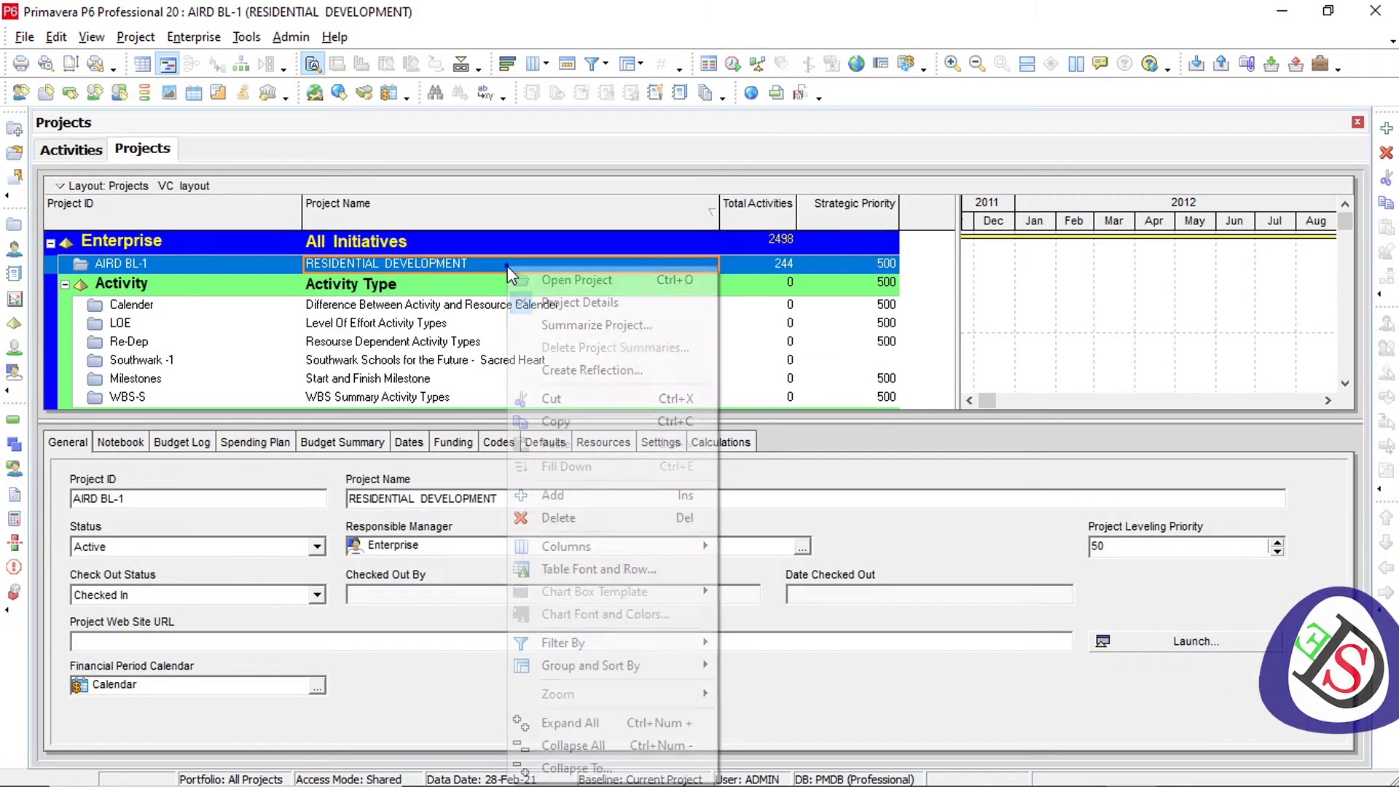
pyautogui.click(552, 278)
pyautogui.rightClick(747, 210)
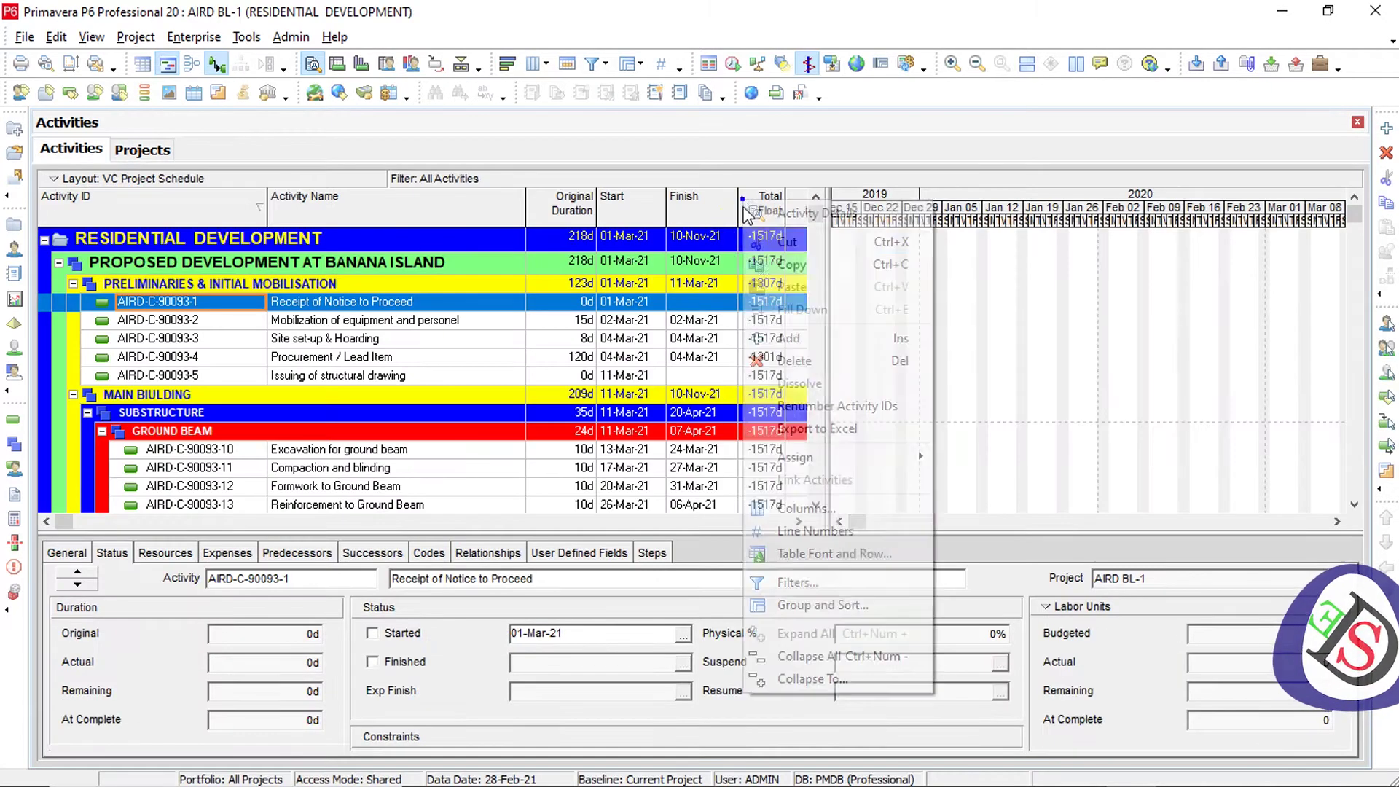
pyautogui.click(806, 509)
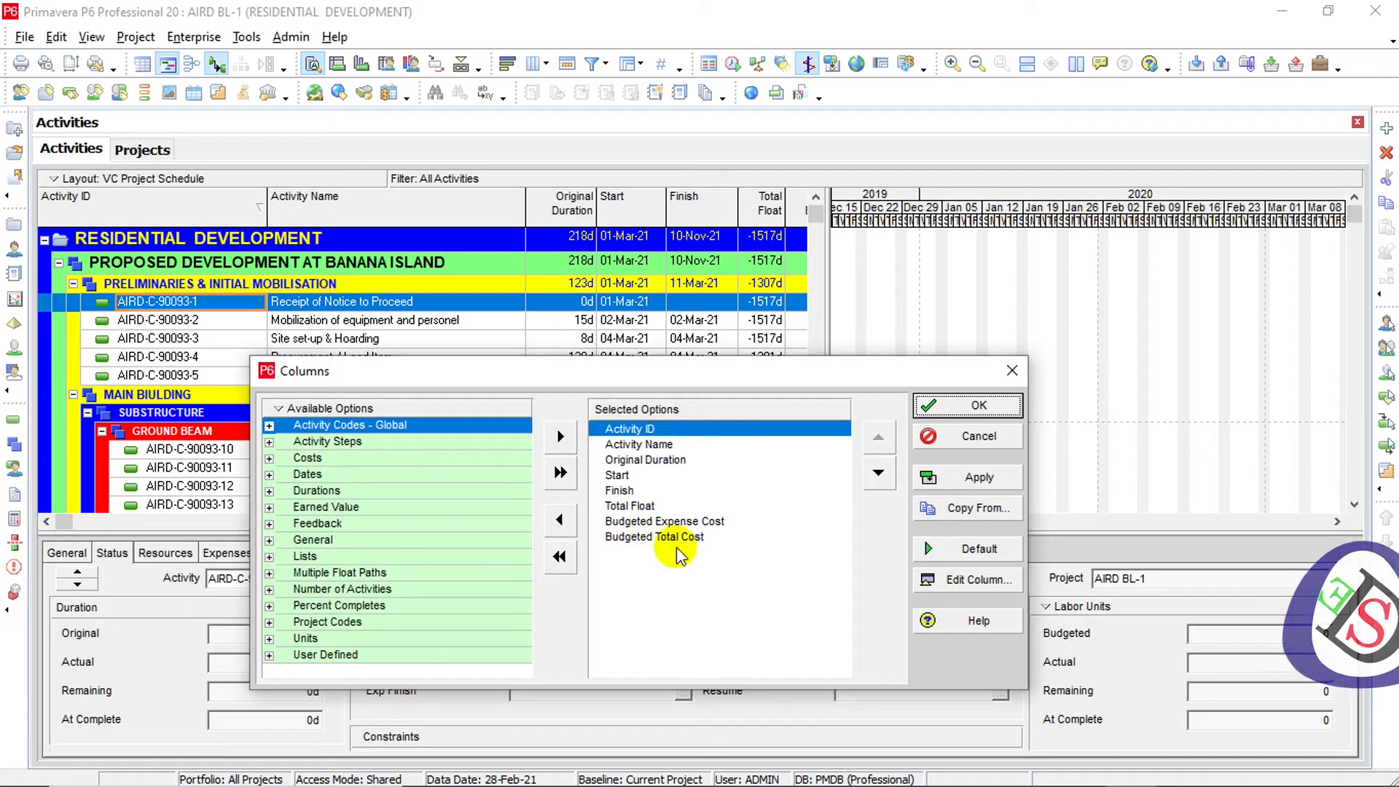
# Add Budgeted Expense Cost and Budgeted Total Cost columns to the Activities table
pyautogui.click(659, 521)
pyautogui.click(656, 536)
pyautogui.click(652, 521)
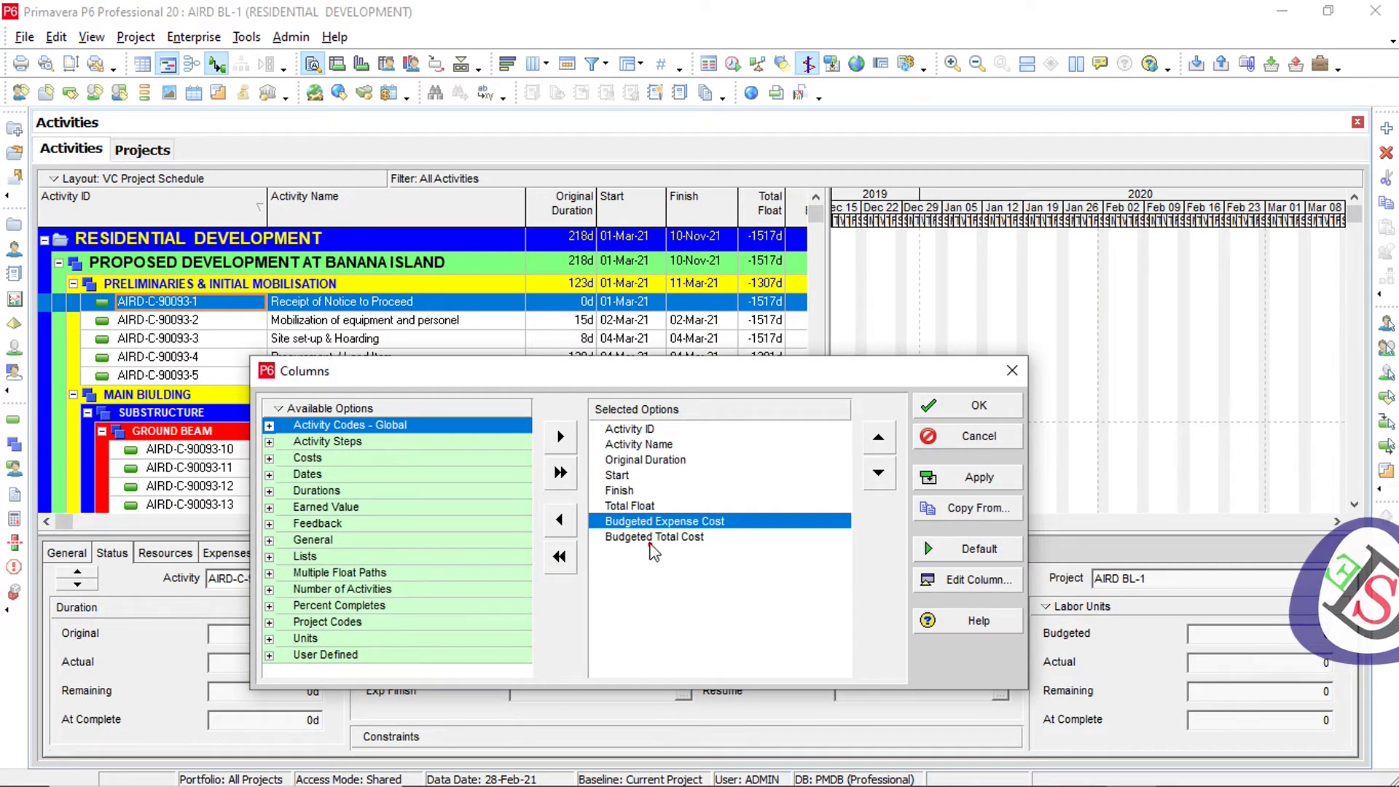
pyautogui.click(651, 537)
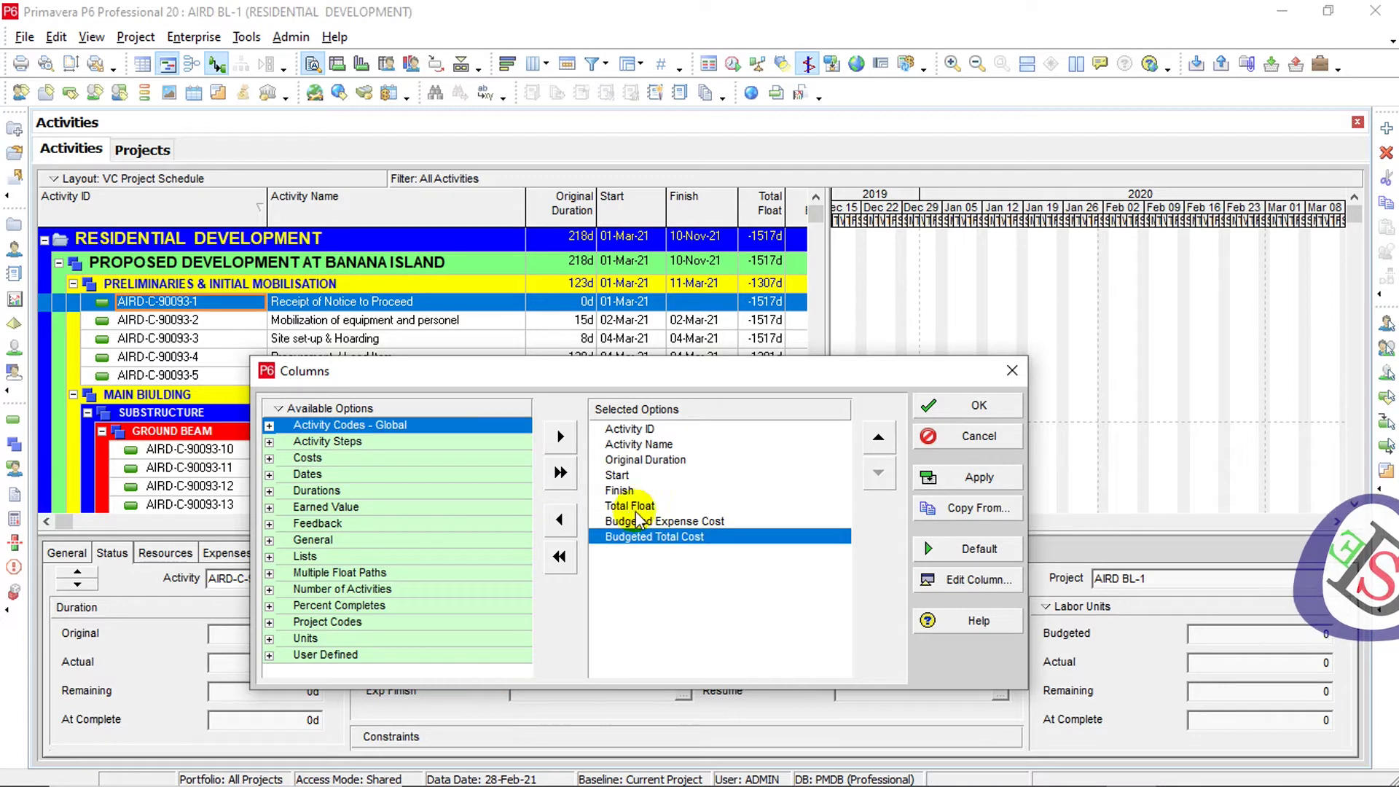
pyautogui.hotkey('ctrl', 'f')
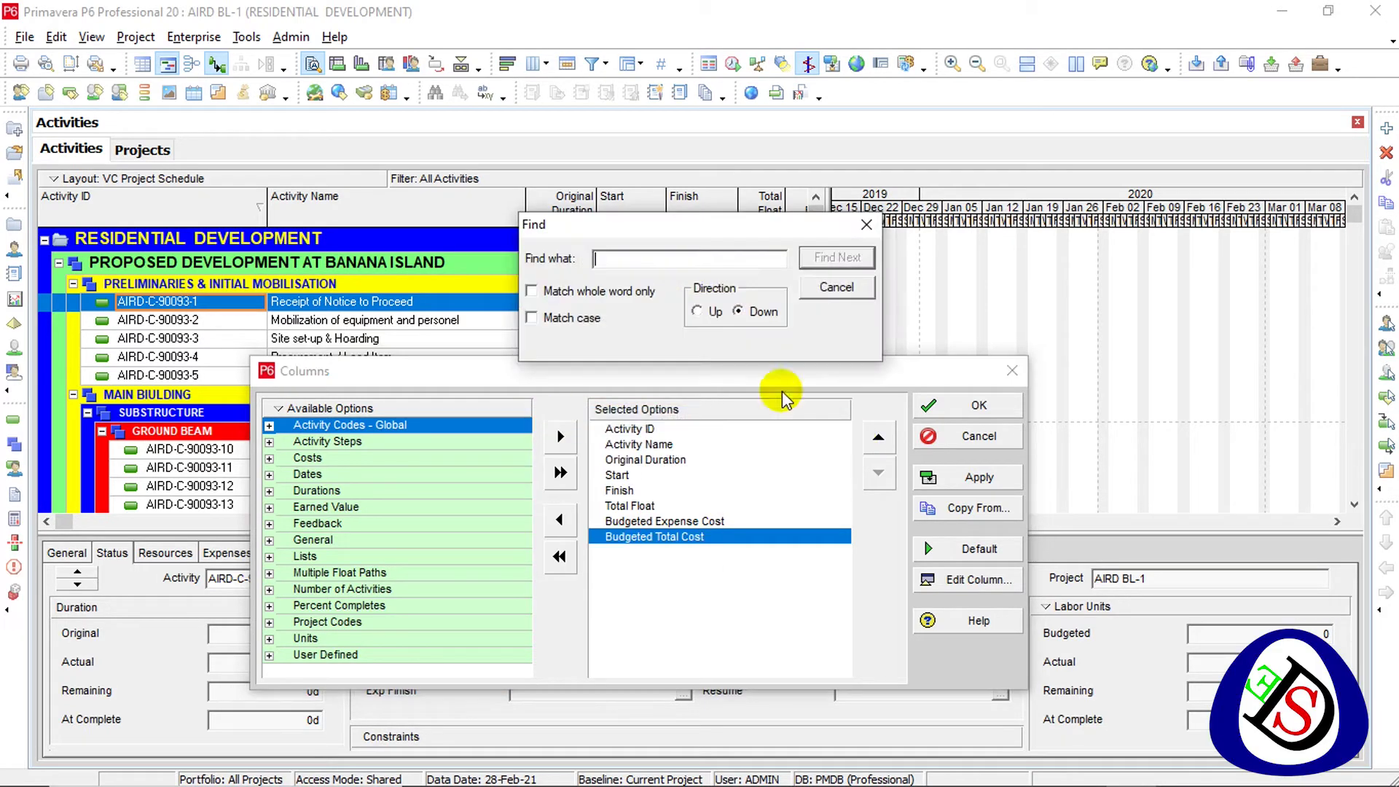
pyautogui.click(866, 227)
pyautogui.click(1006, 372)
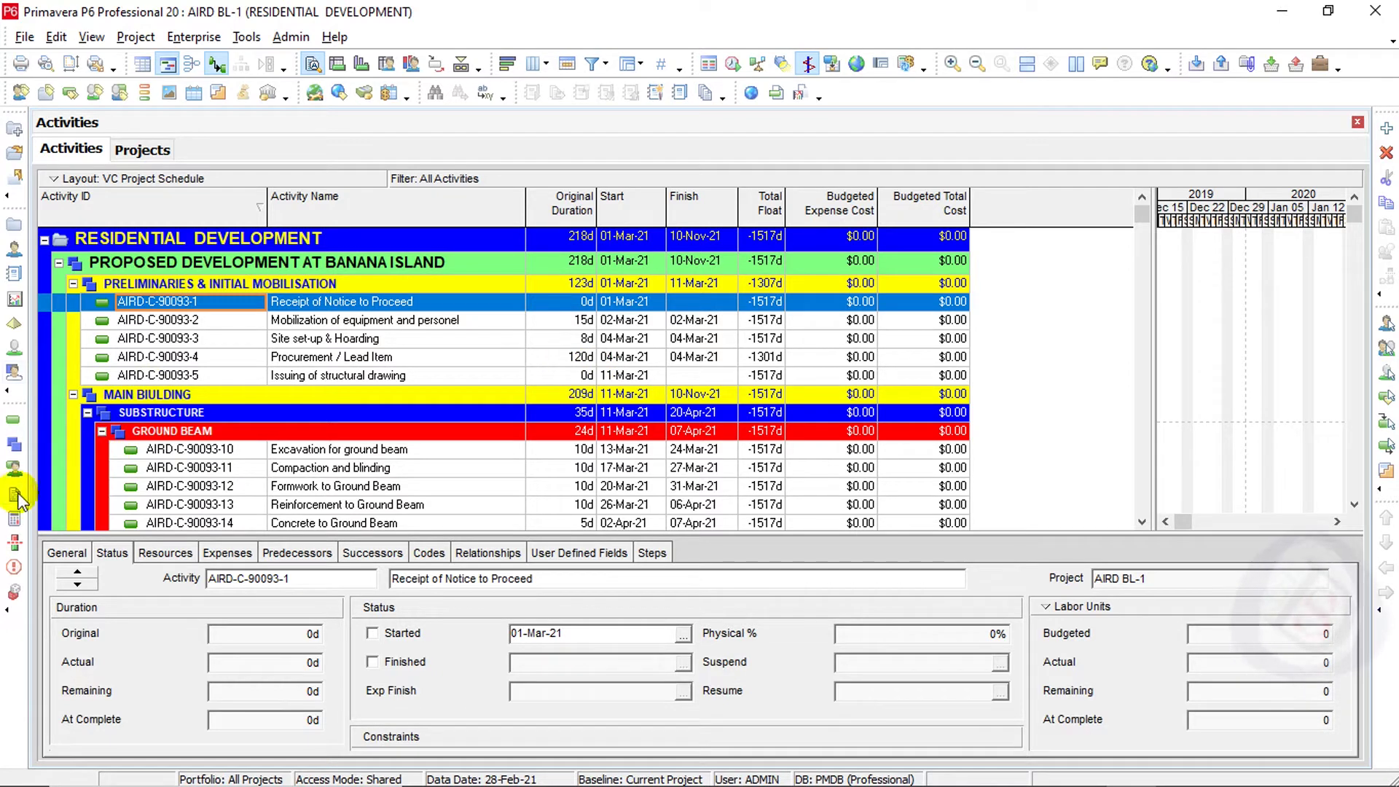
# Show the empty Project Expenses view, briefly switching back to Activities
pyautogui.click(12, 520)
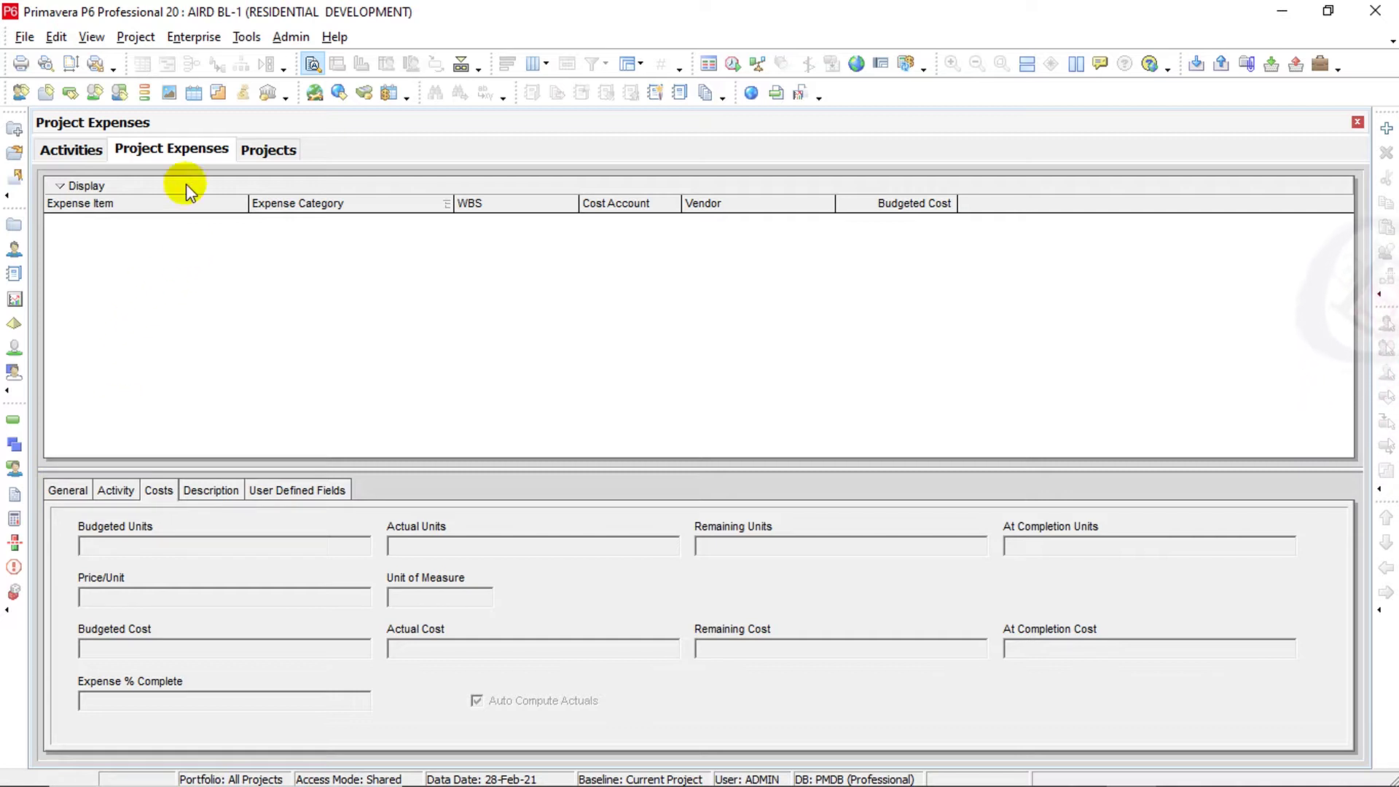
pyautogui.click(86, 156)
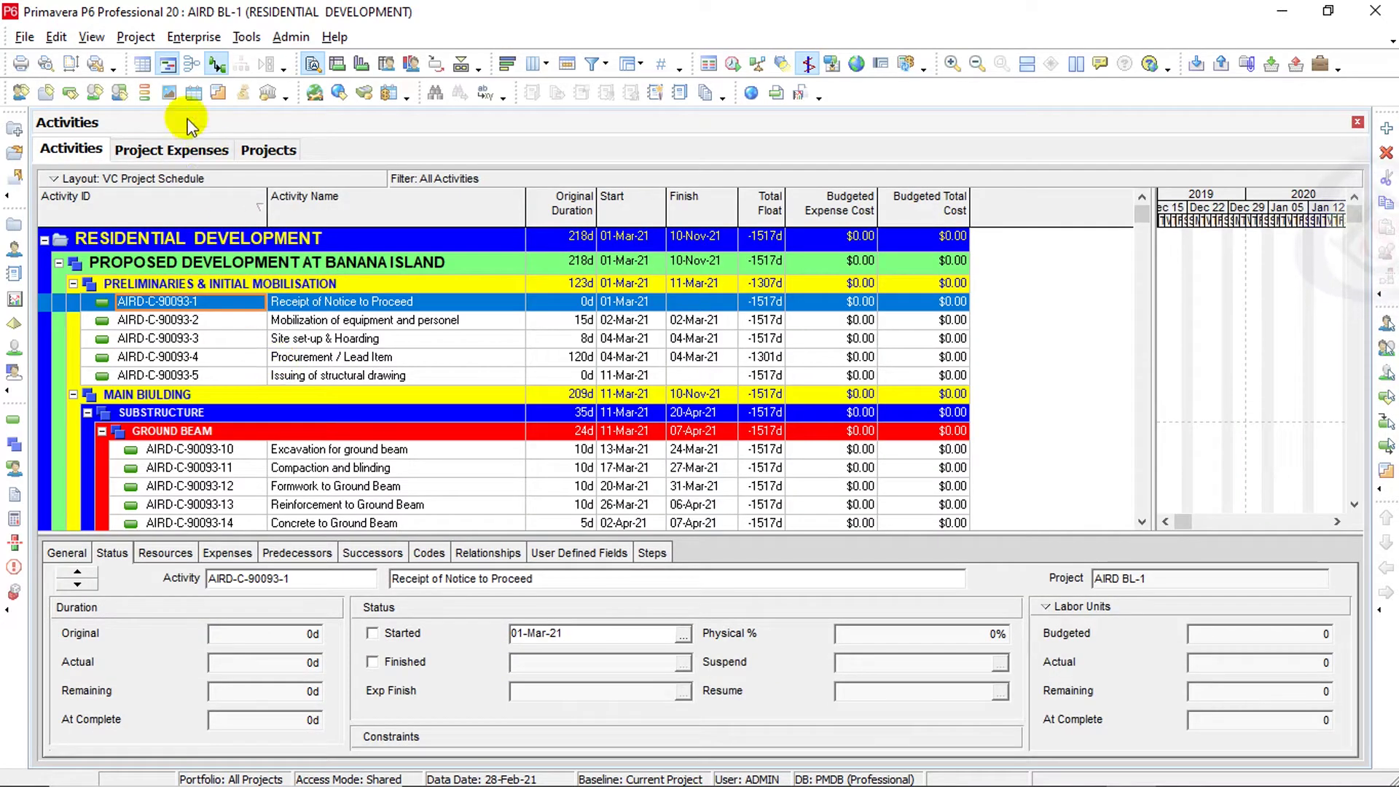
pyautogui.click(193, 149)
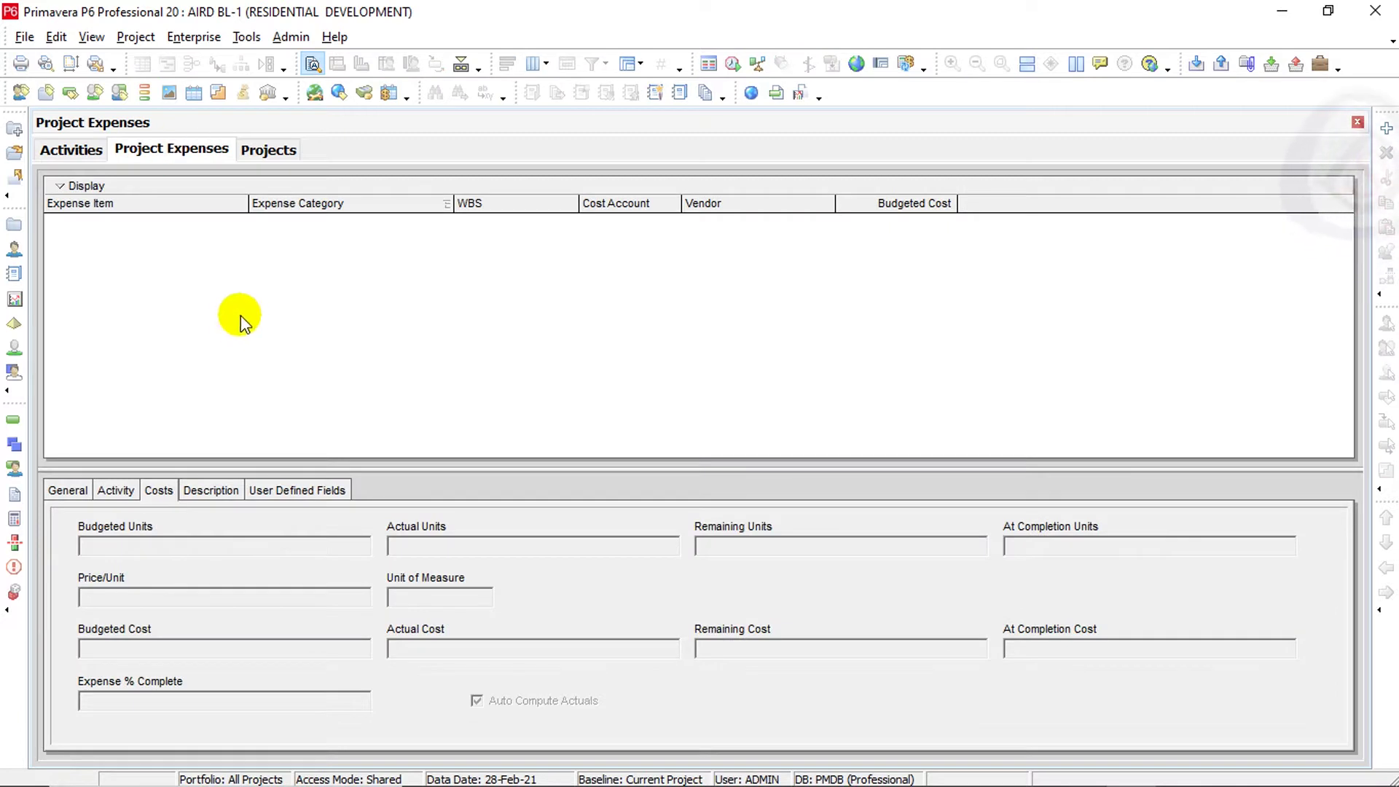
pyautogui.click(25, 38)
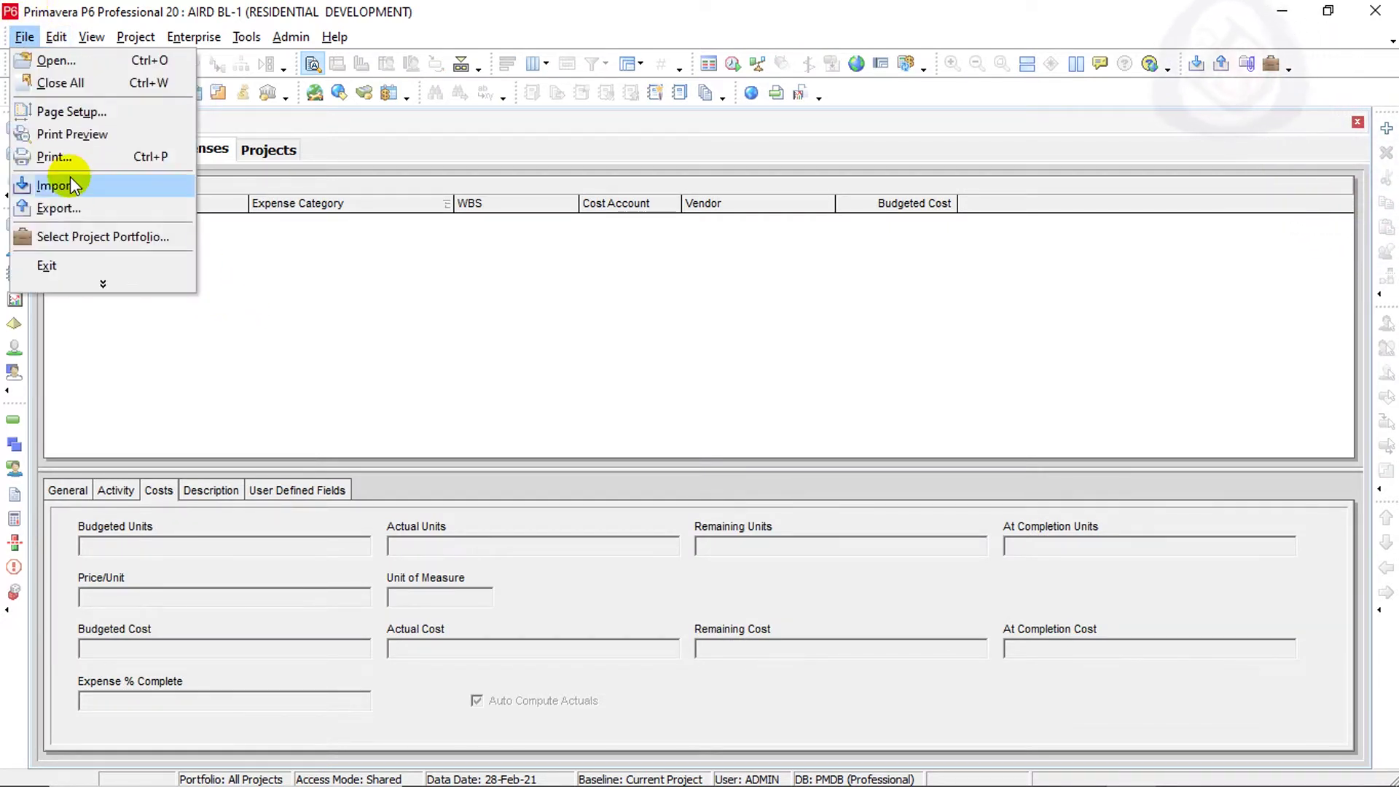
# Start a project export in Spreadsheet (XLSX) format
pyautogui.click(77, 212)
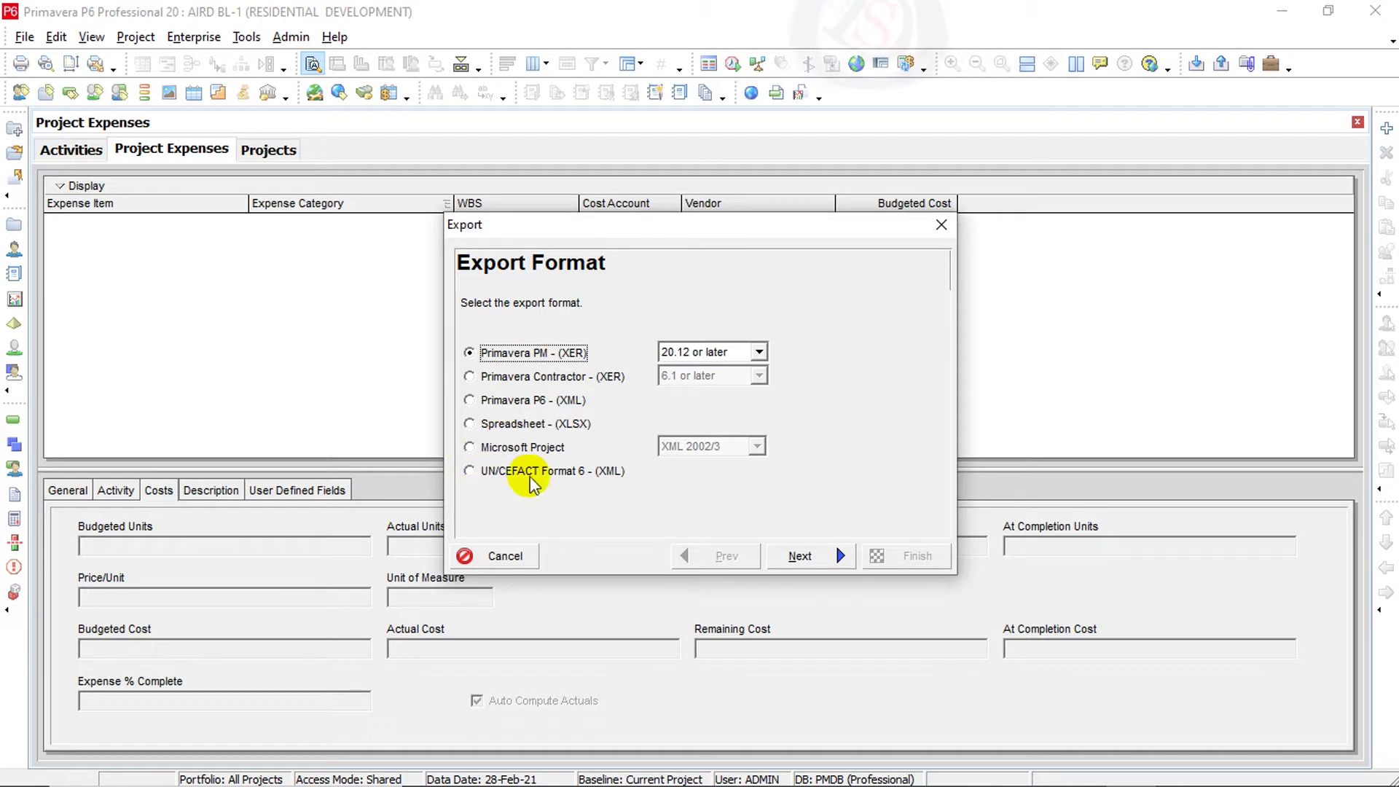
pyautogui.click(519, 427)
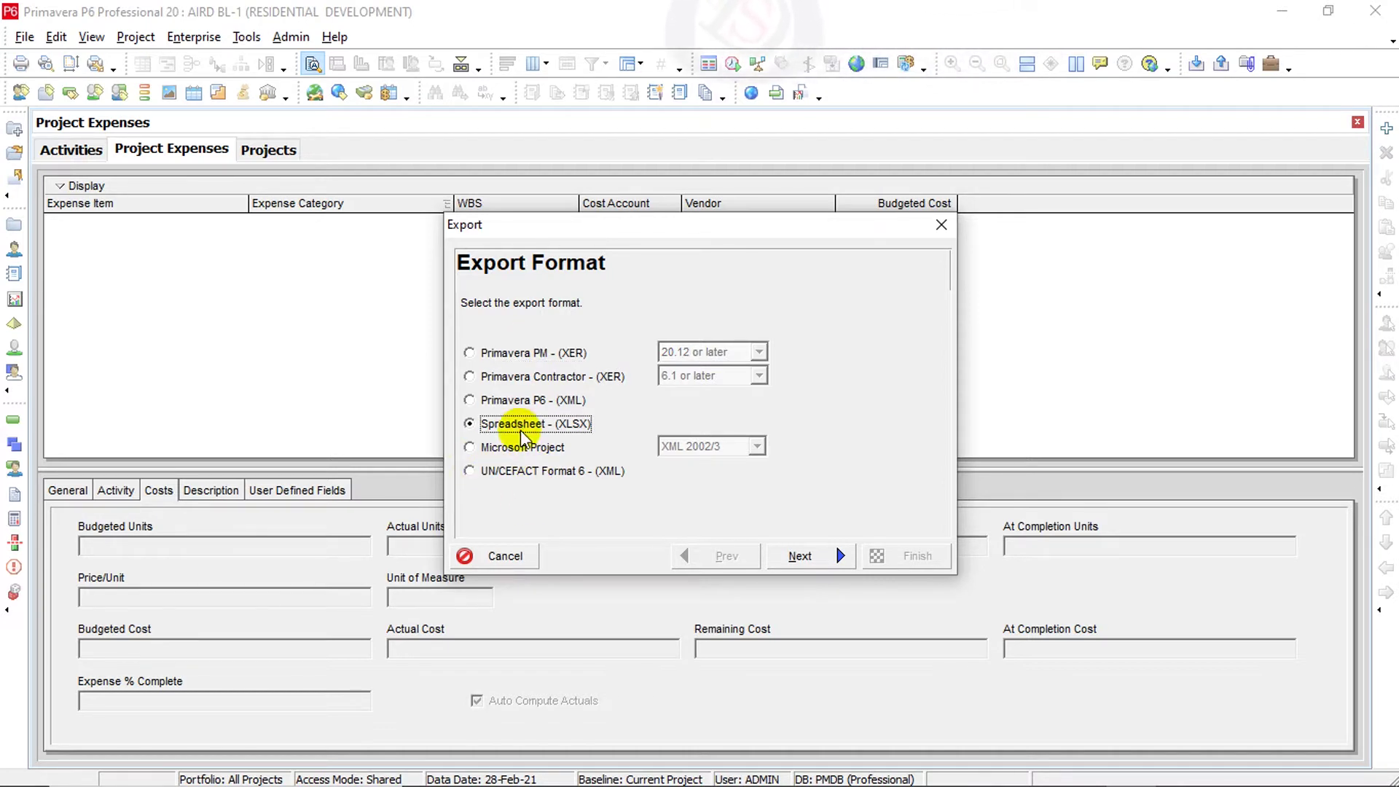
pyautogui.click(838, 557)
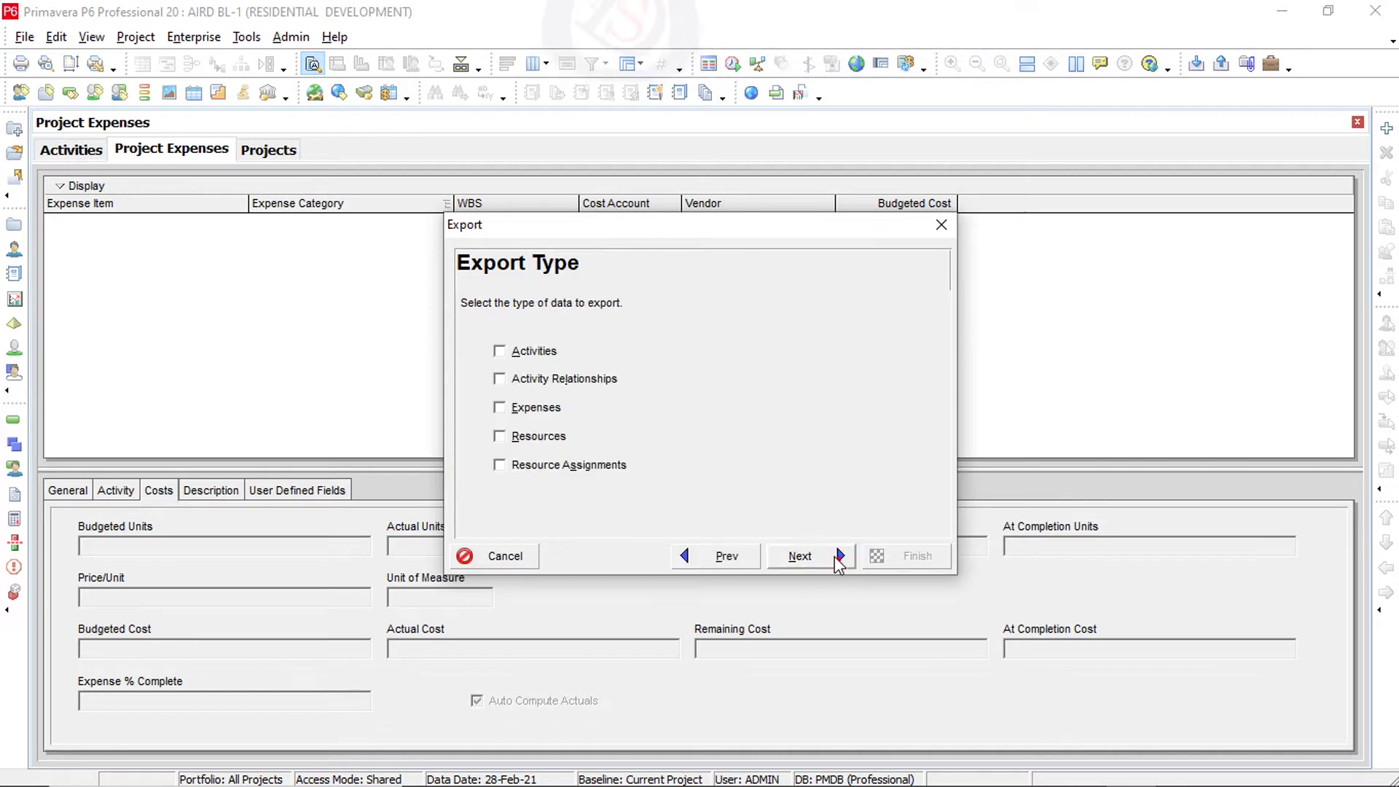
# Include Activities, Activity Relationships and Expenses, and mark AIRD BL-1 for export
pyautogui.click(599, 351)
pyautogui.click(583, 379)
pyautogui.click(554, 408)
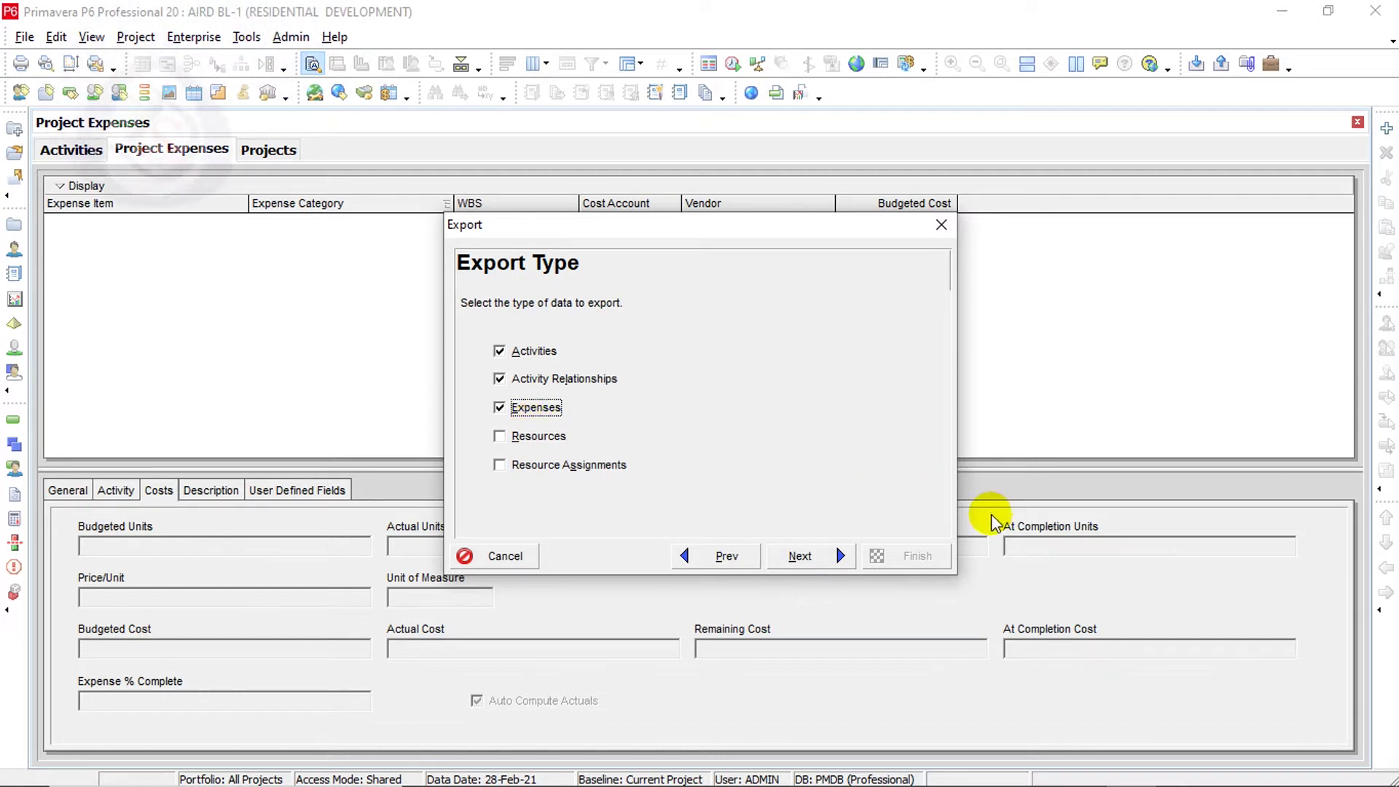
pyautogui.click(838, 559)
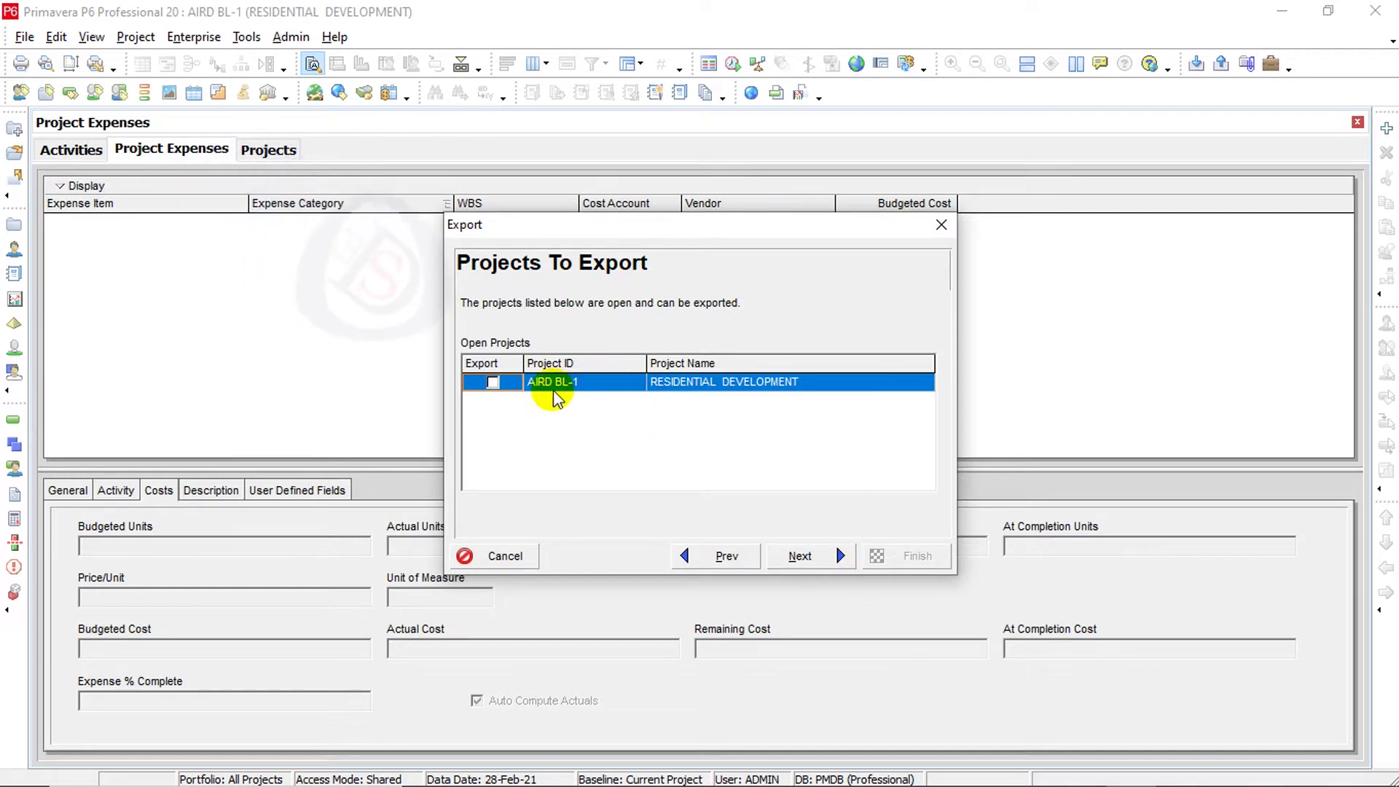
pyautogui.click(490, 387)
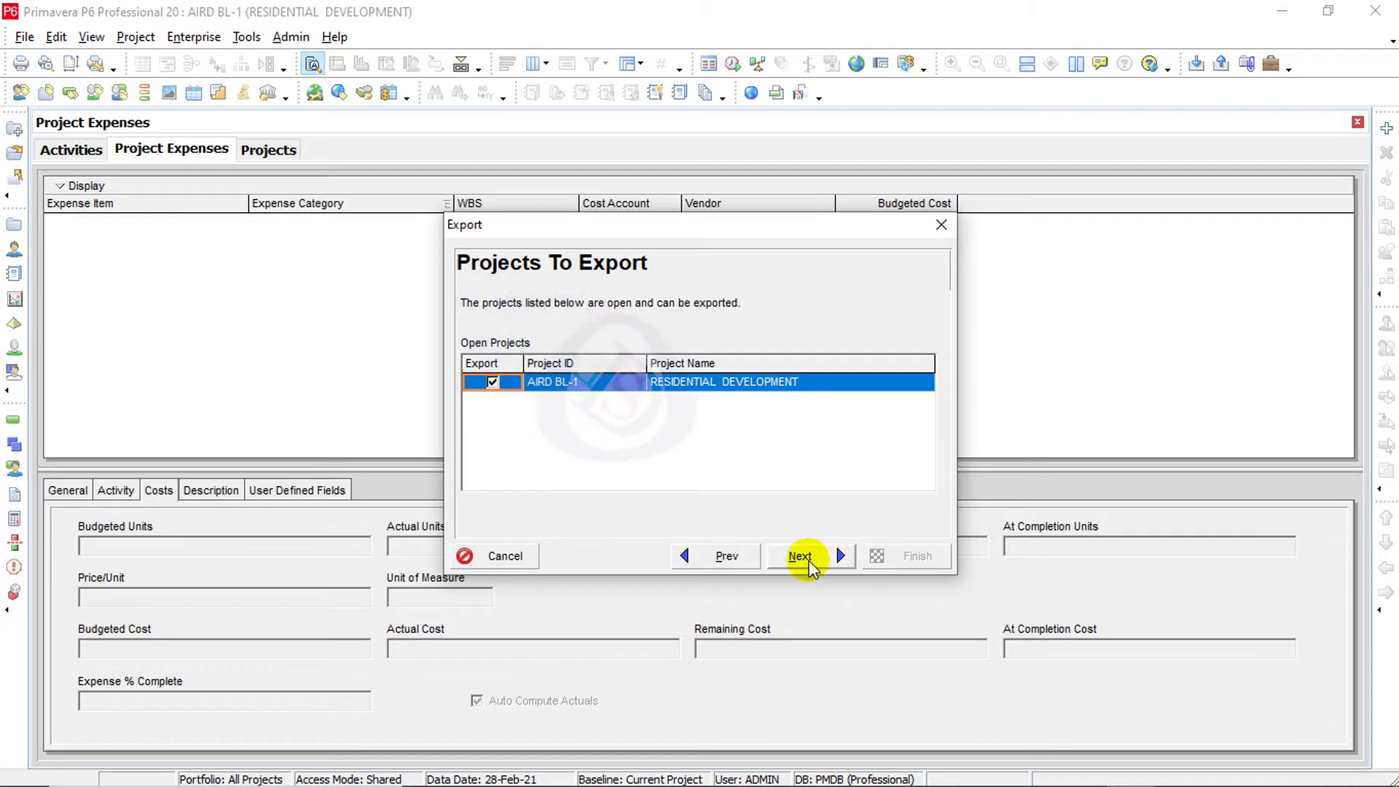
pyautogui.click(809, 561)
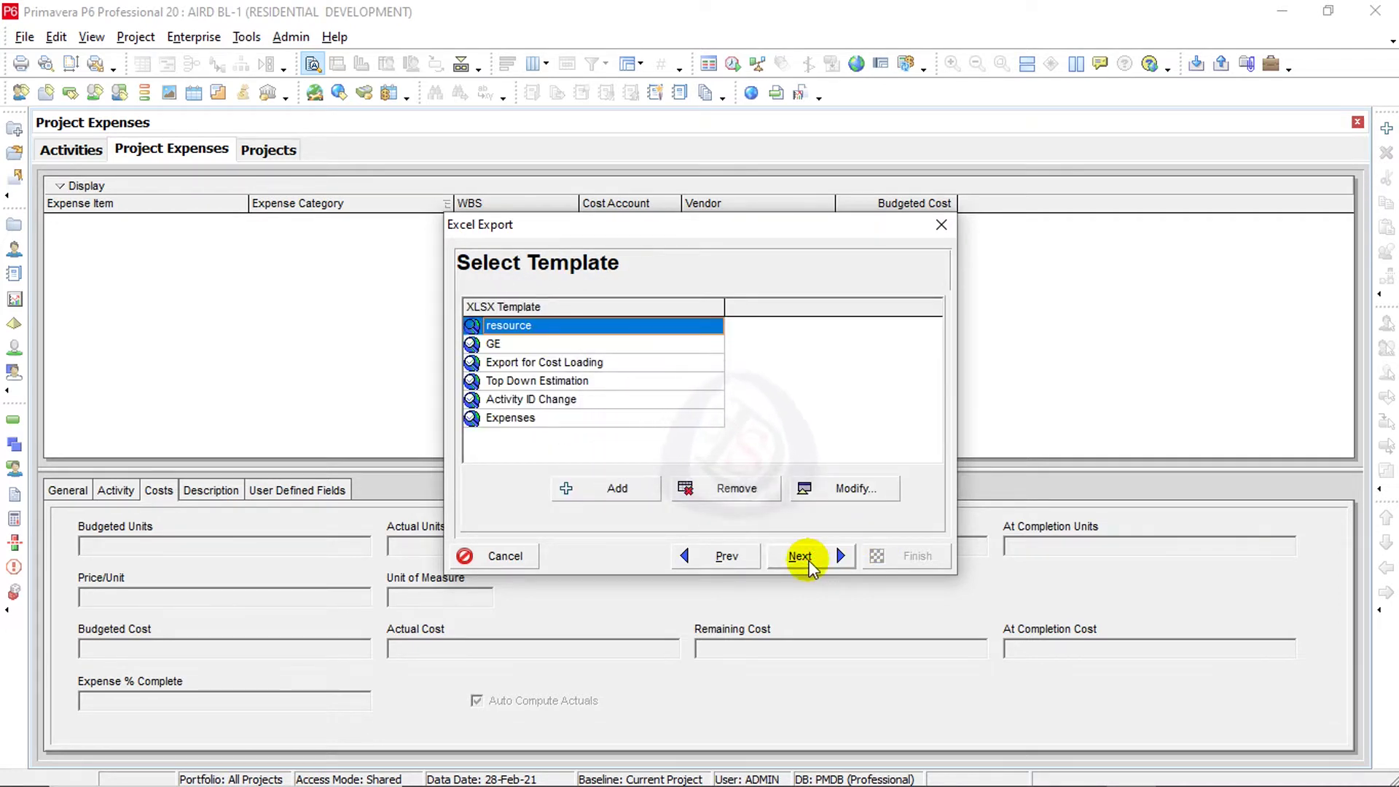
# Remove the old Expenses export template, confirm, and add a new template
pyautogui.click(510, 418)
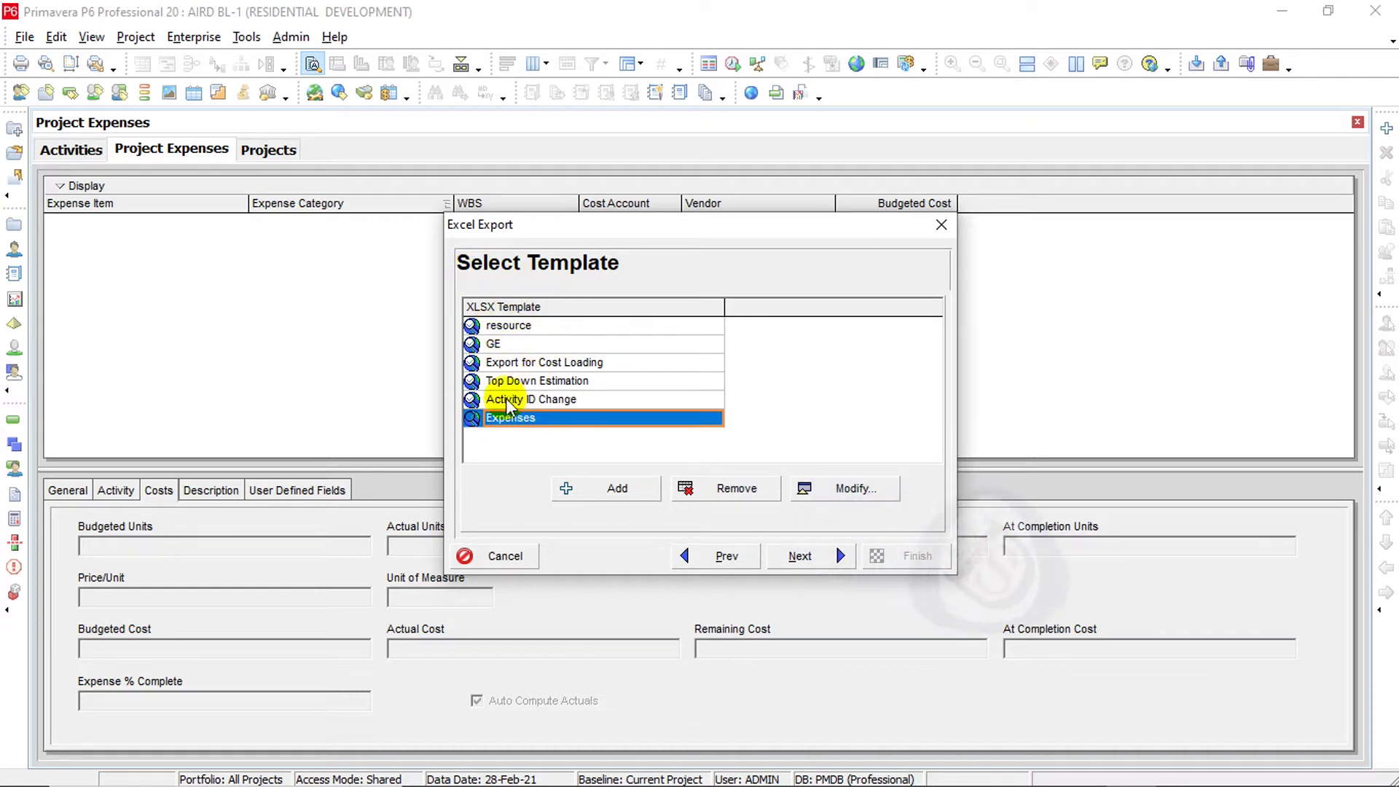
pyautogui.click(721, 488)
pyautogui.click(685, 435)
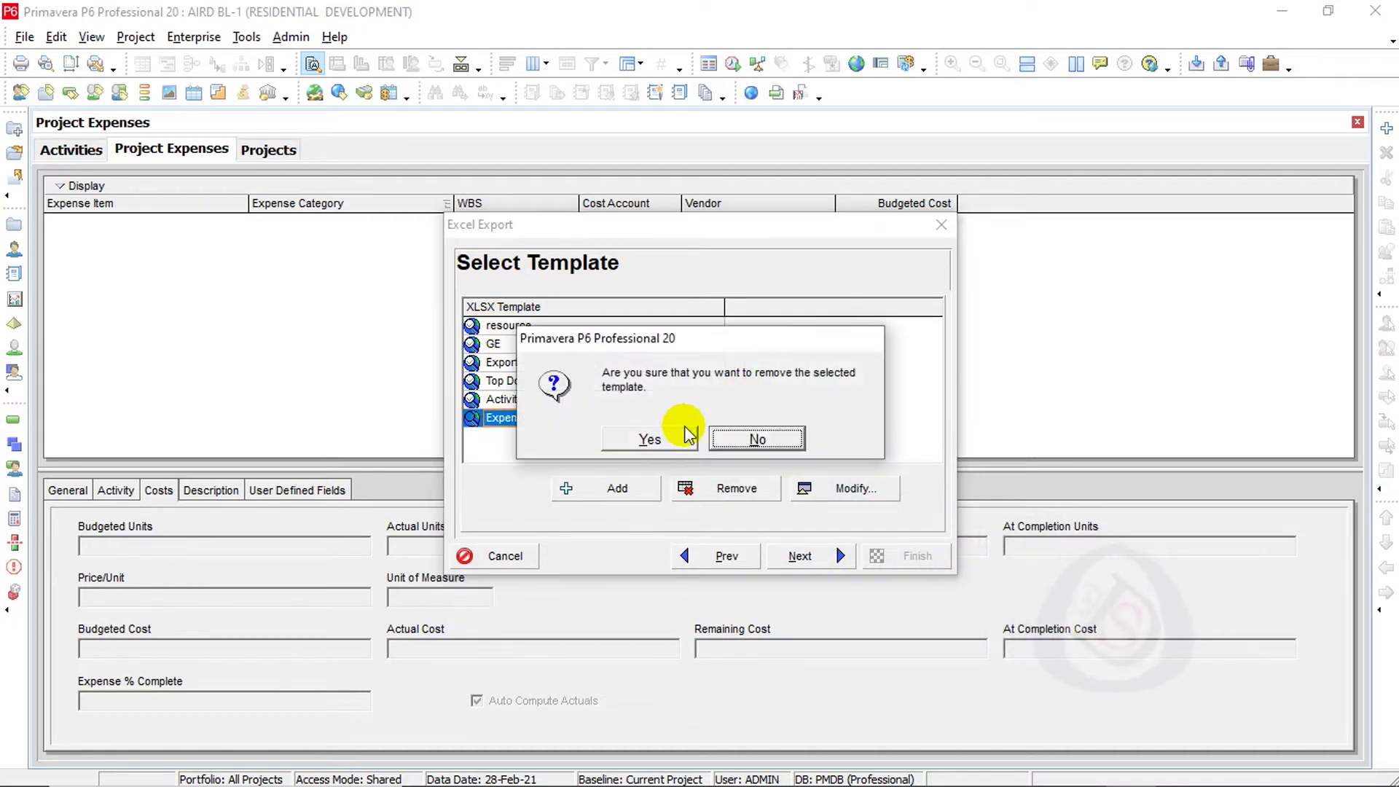
pyautogui.click(534, 400)
pyautogui.click(618, 490)
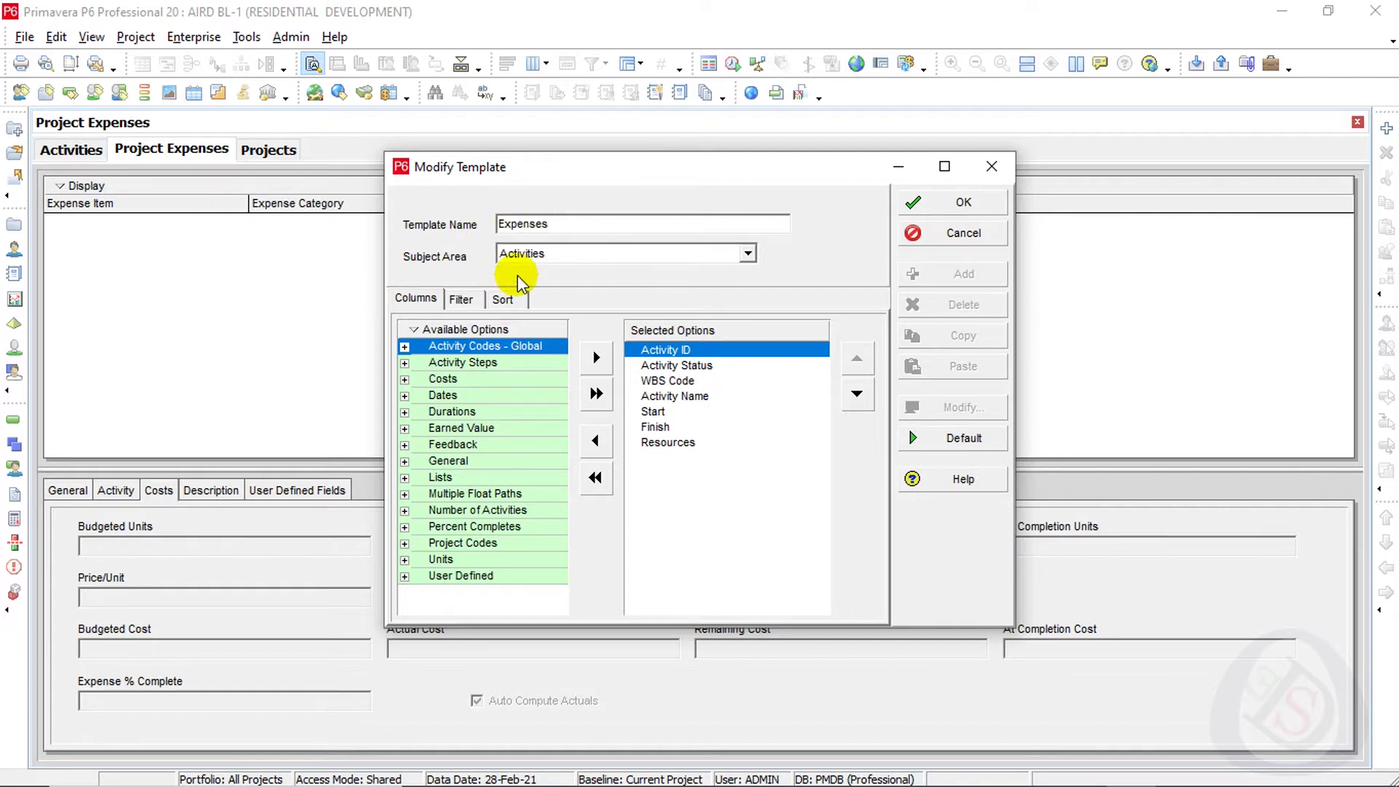
# In the Activities columns, remove Resources and move Activity Name above WBS Code
pyautogui.click(576, 266)
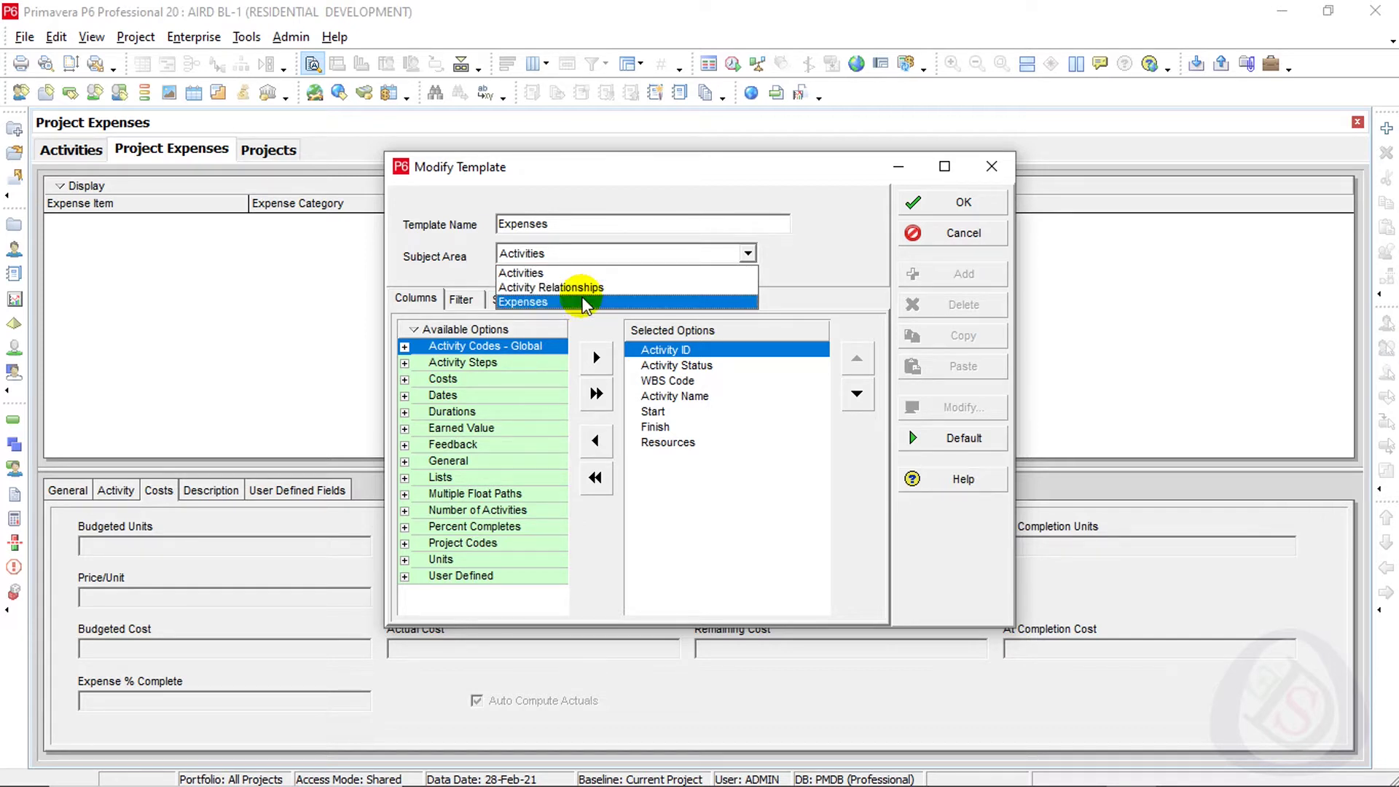
pyautogui.click(595, 273)
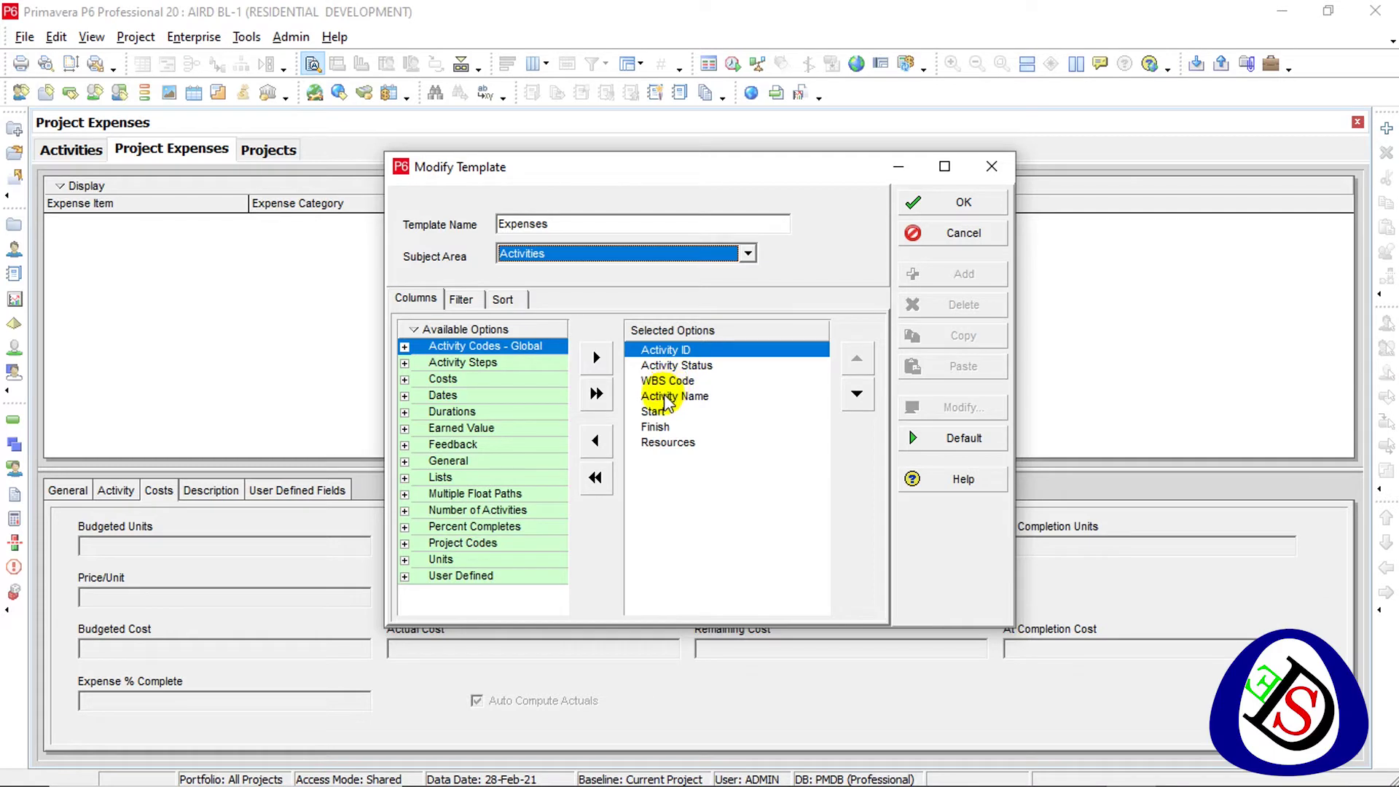
pyautogui.click(661, 445)
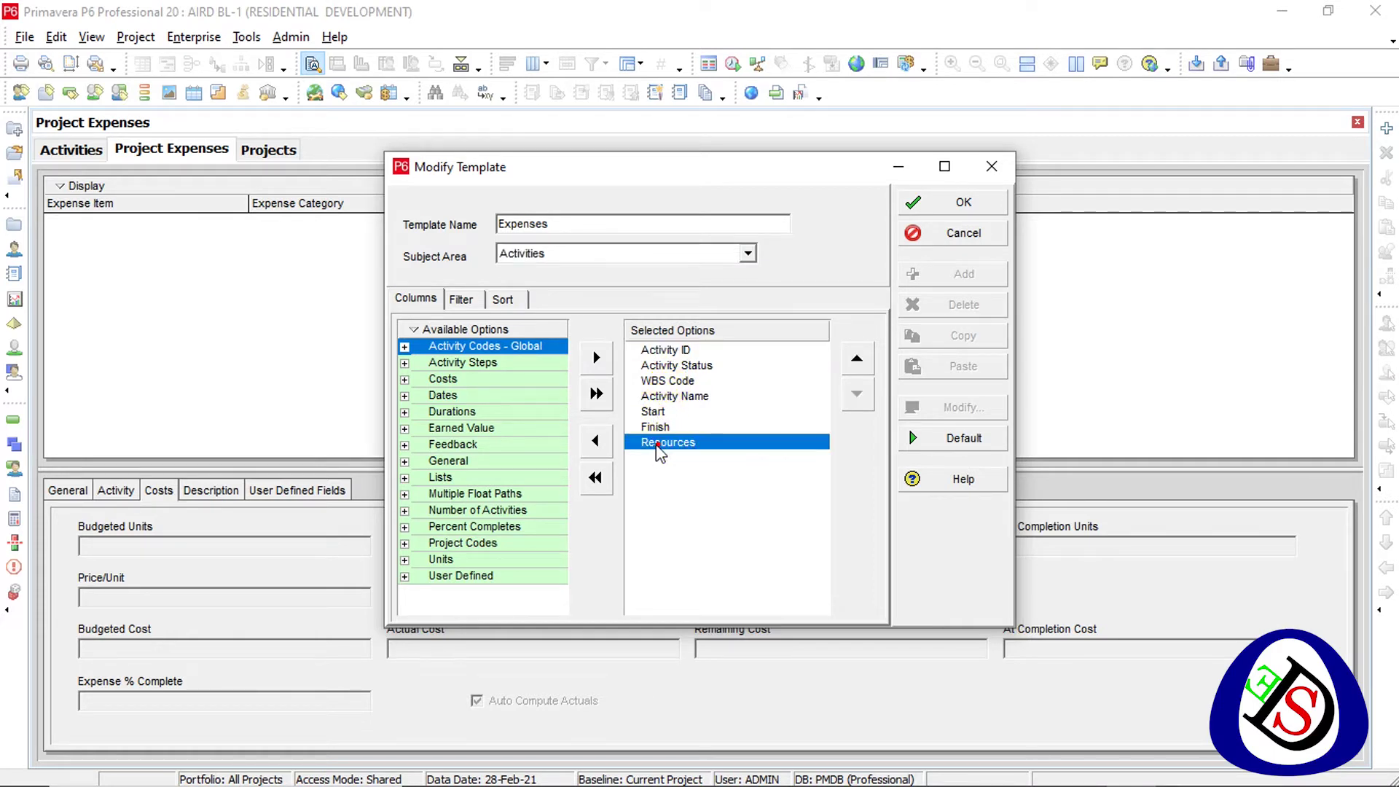
pyautogui.click(596, 442)
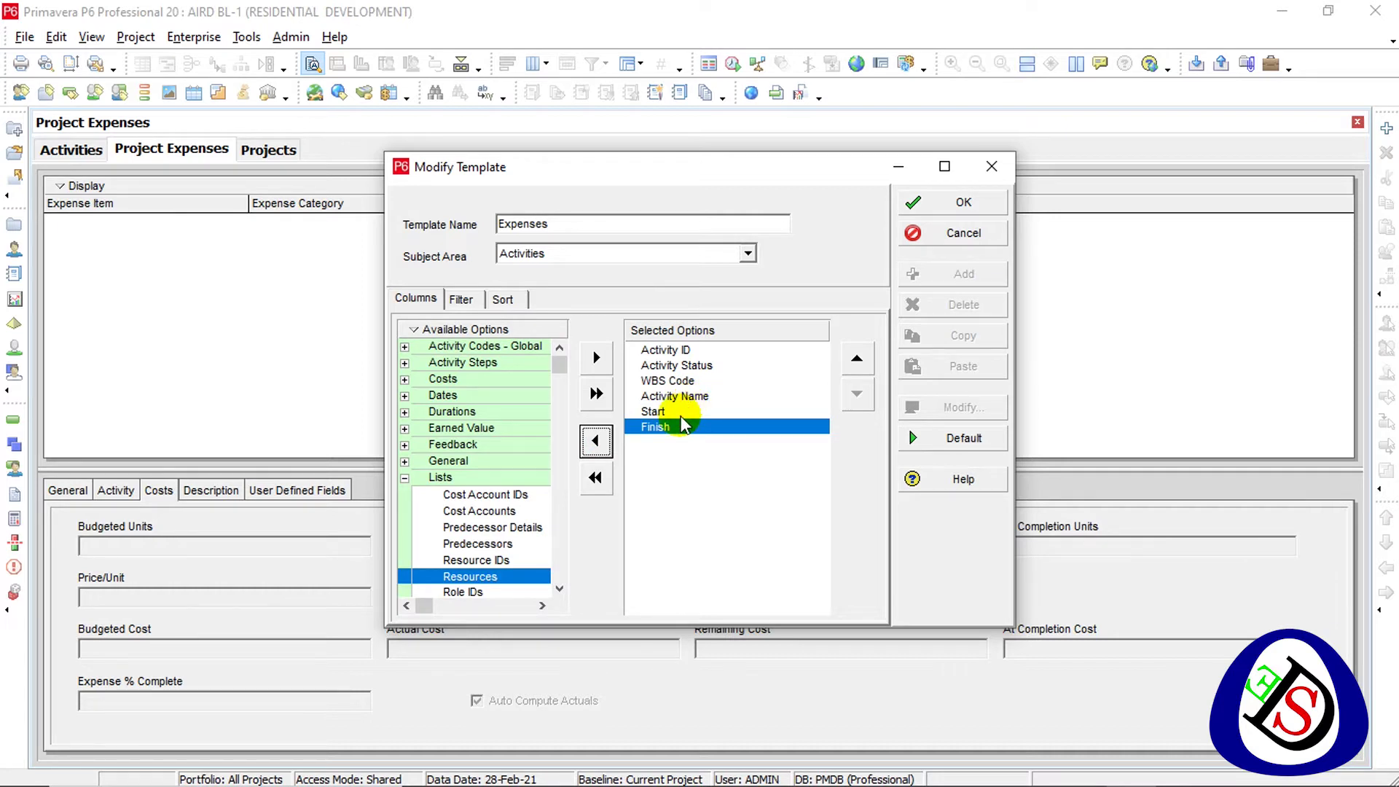
pyautogui.click(678, 414)
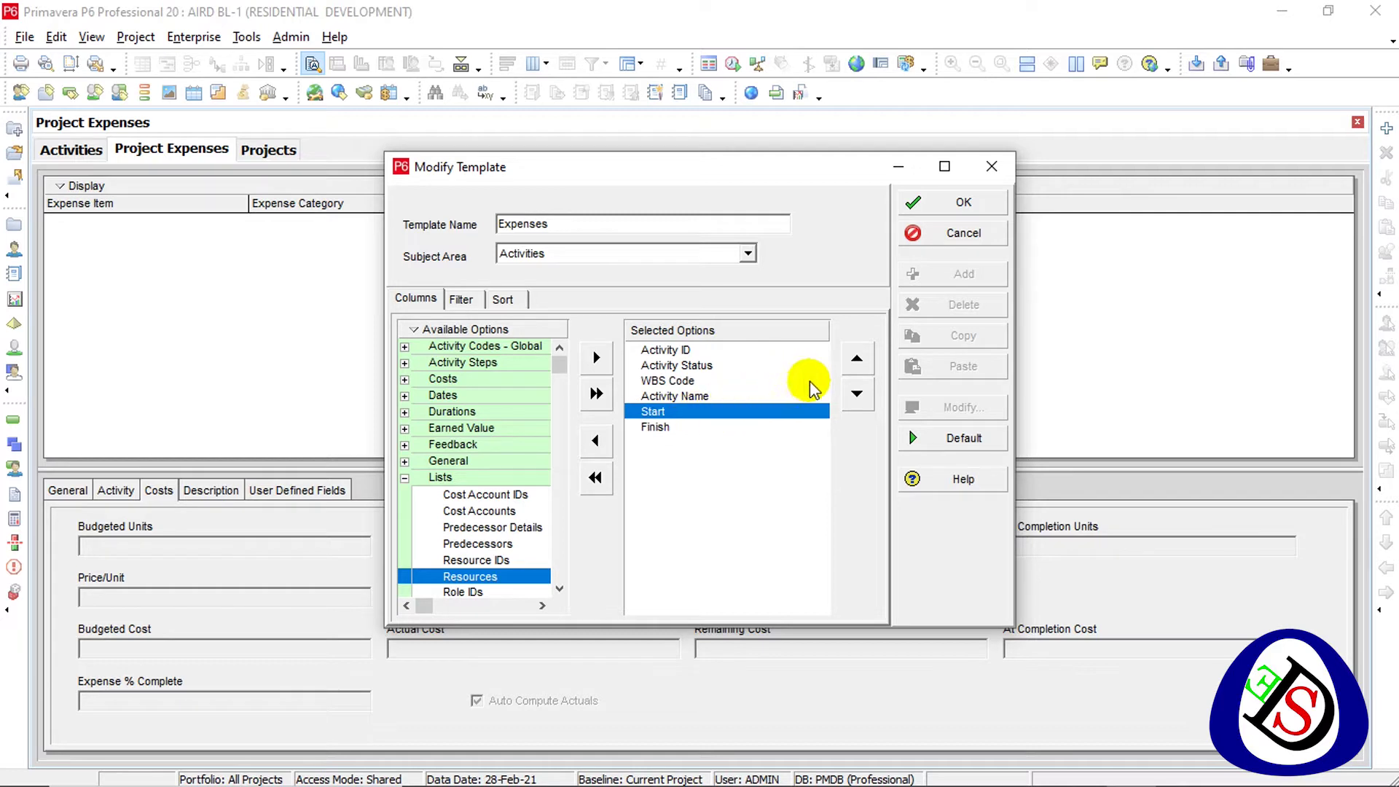
pyautogui.click(685, 398)
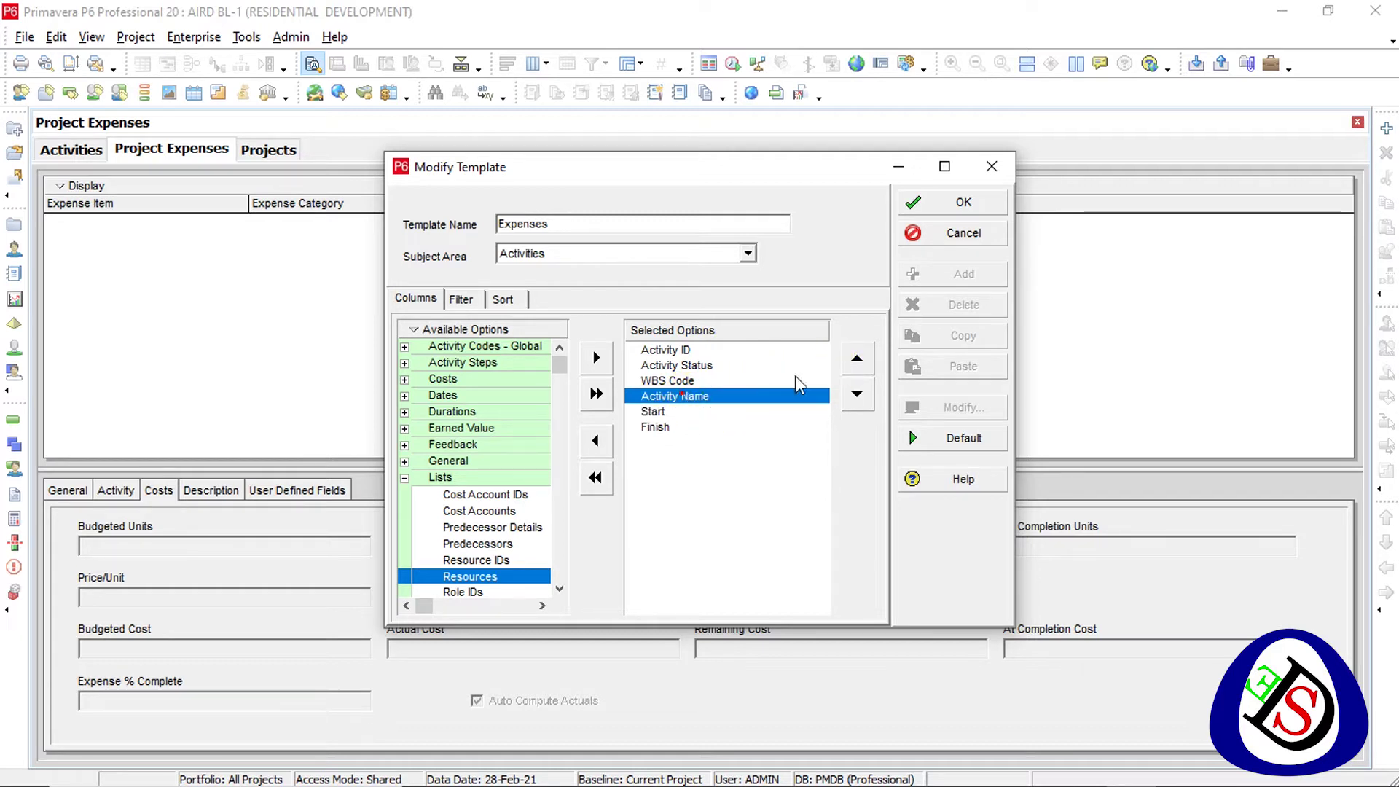
pyautogui.click(856, 361)
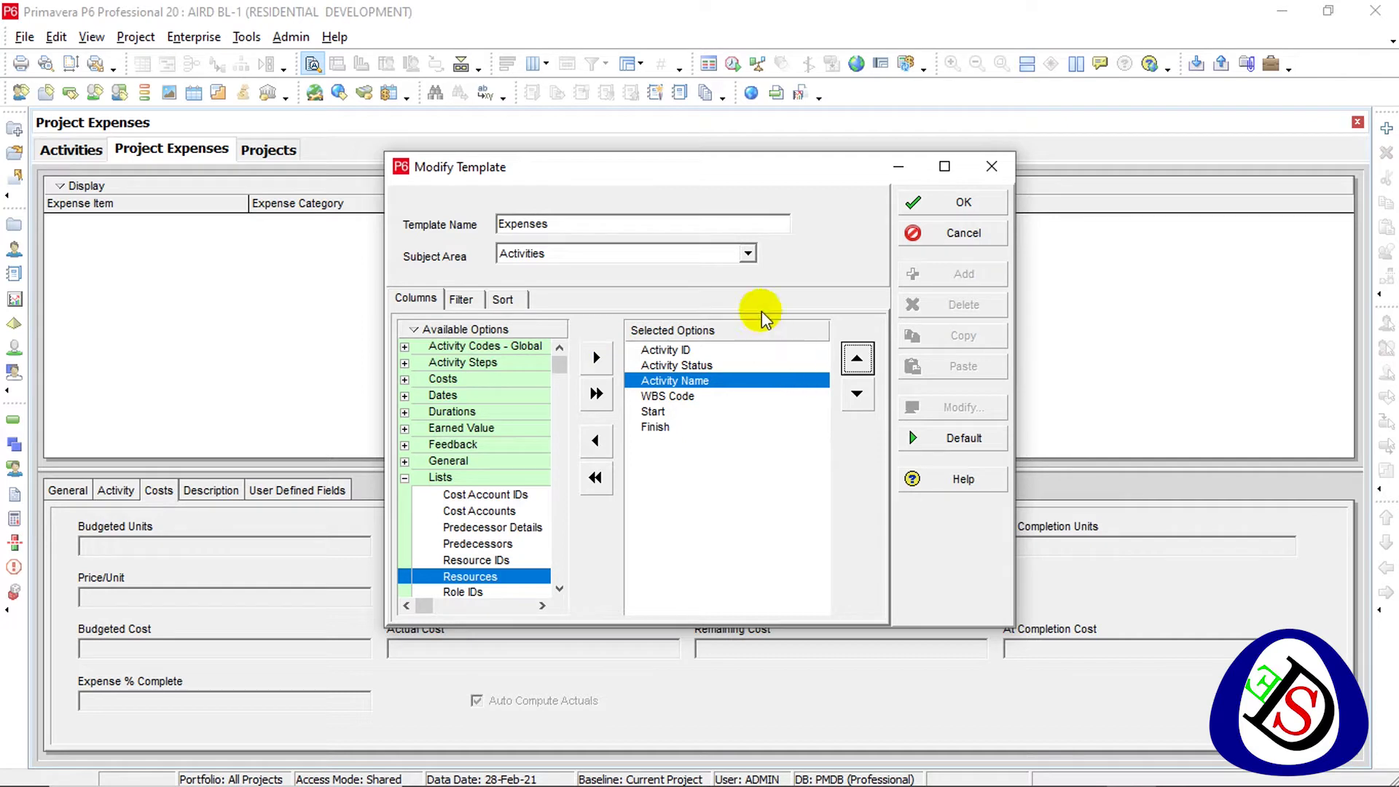
# Switch the subject area to Activity Relationships, then to Expenses
pyautogui.click(732, 255)
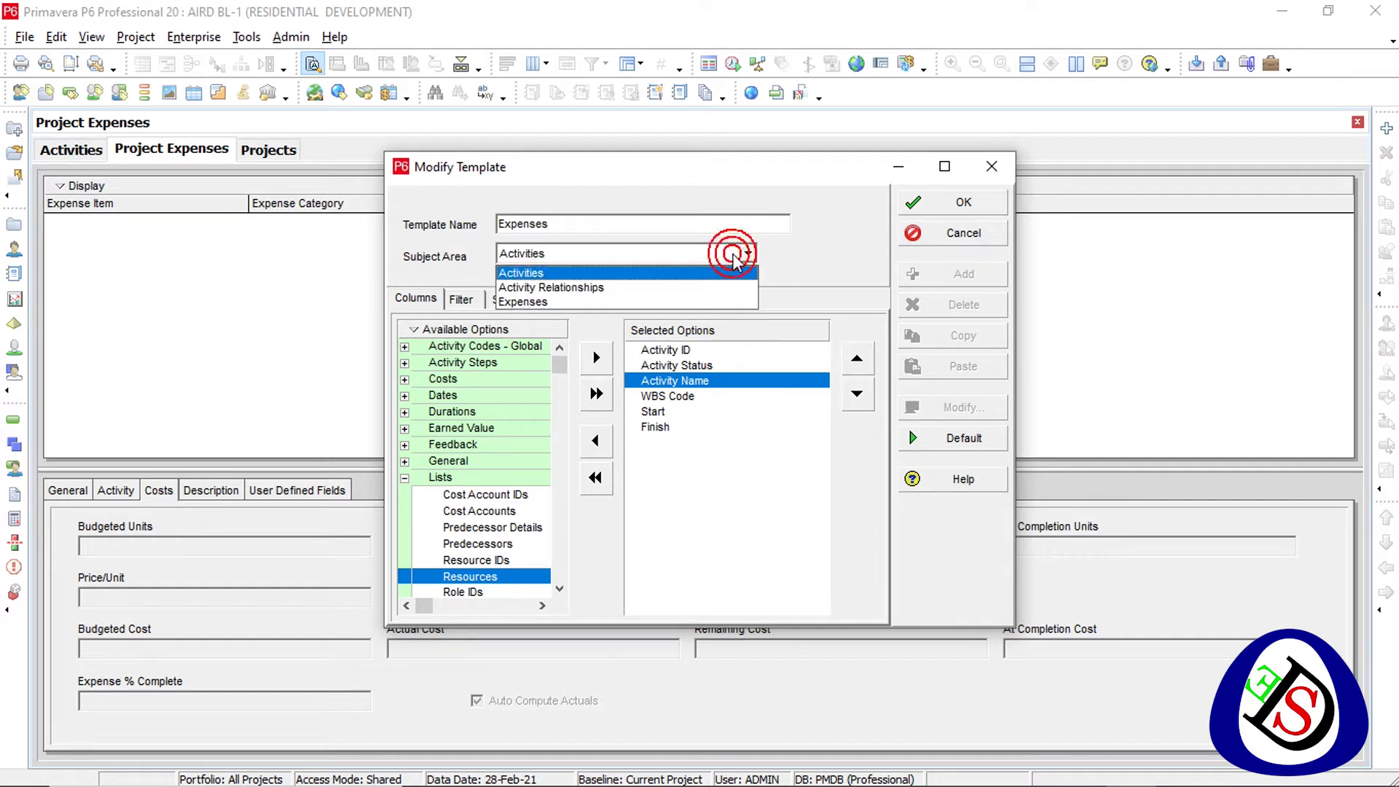
pyautogui.click(539, 287)
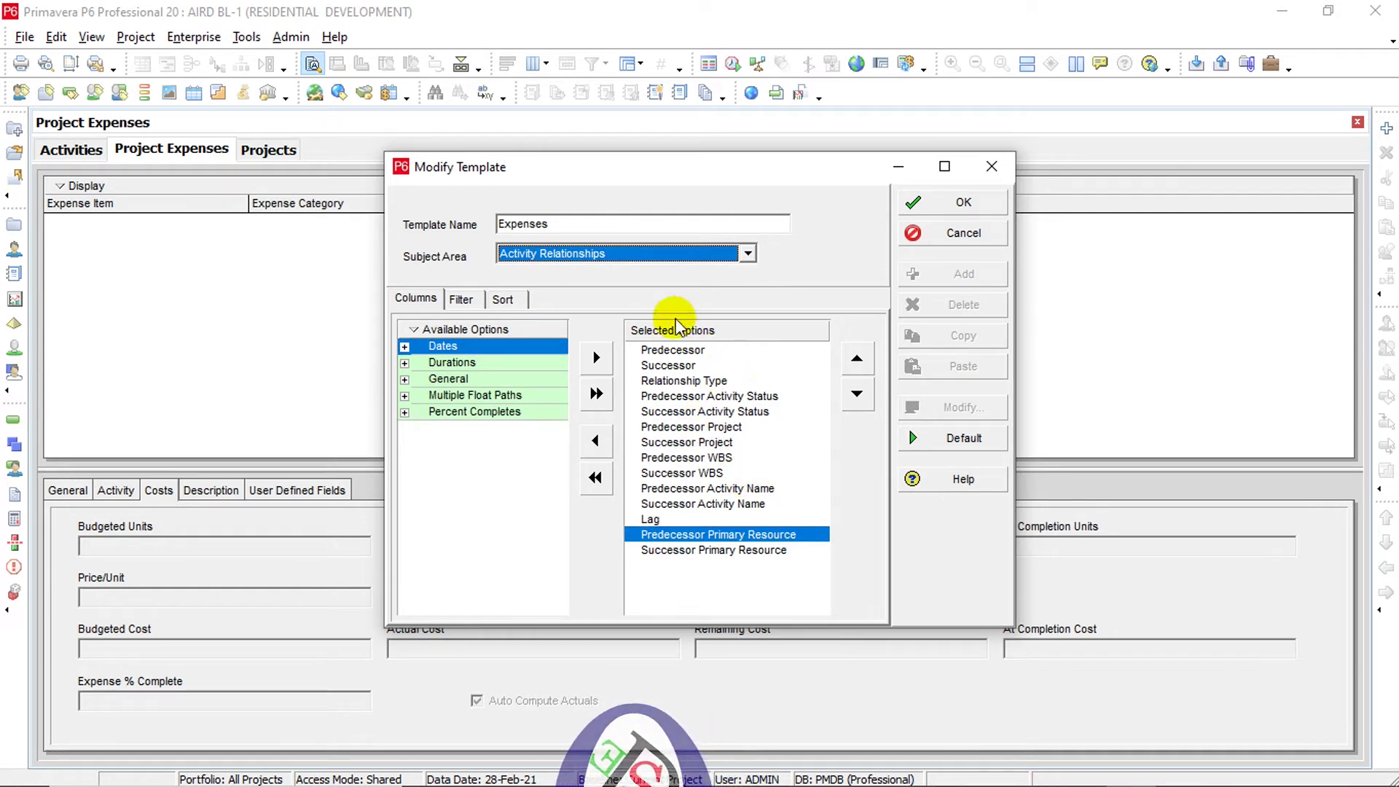
pyautogui.click(711, 253)
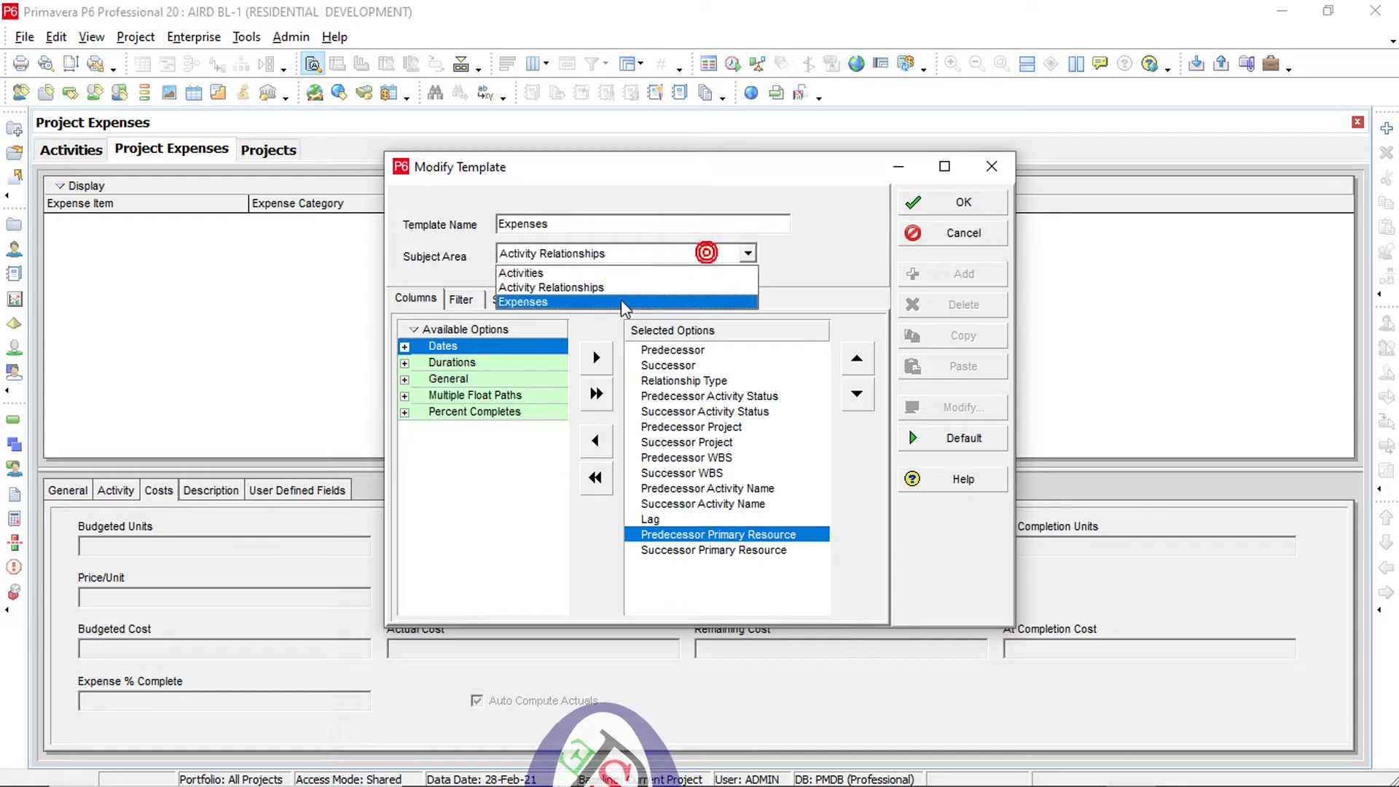
pyautogui.click(620, 299)
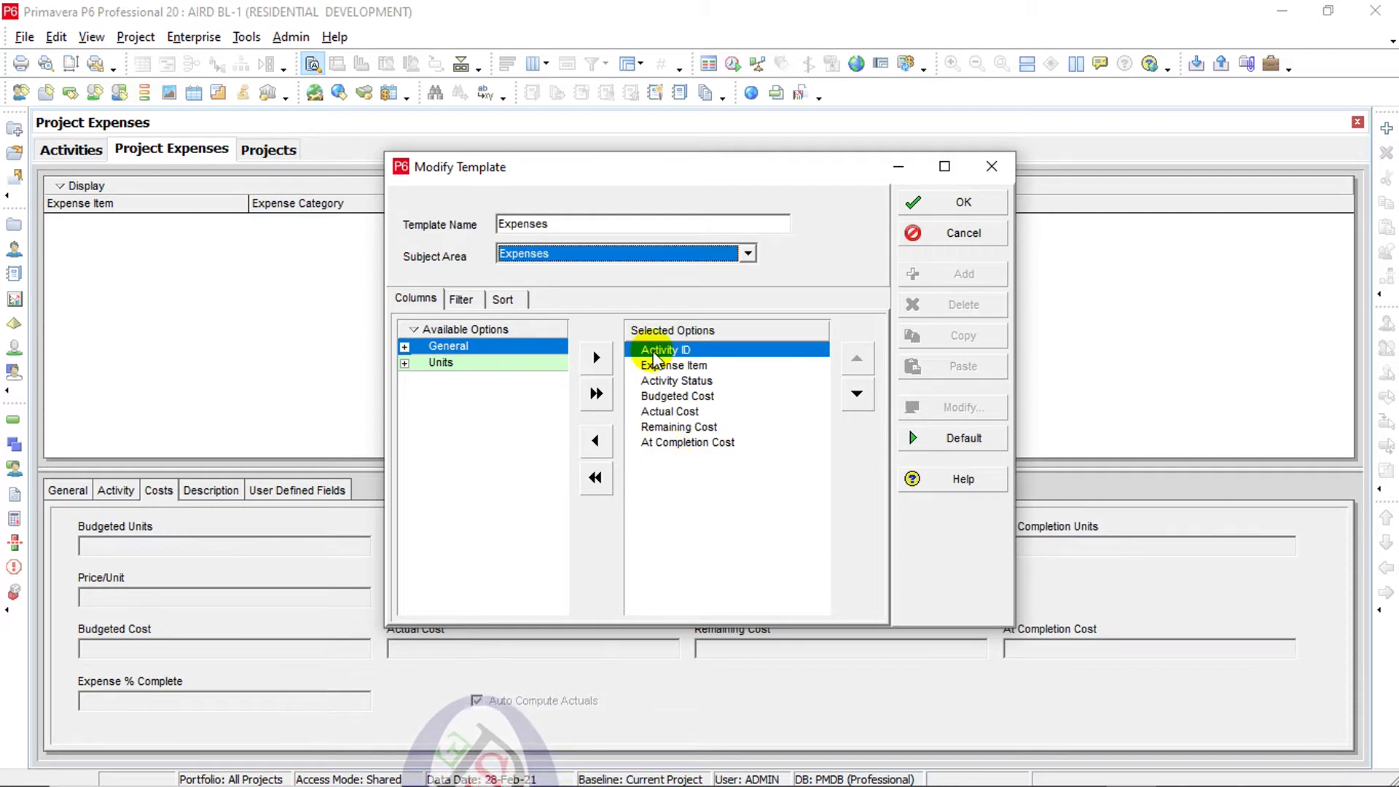
# Move Activity Status above Expense Item and add Actual Units below Actual Cost
pyautogui.click(667, 380)
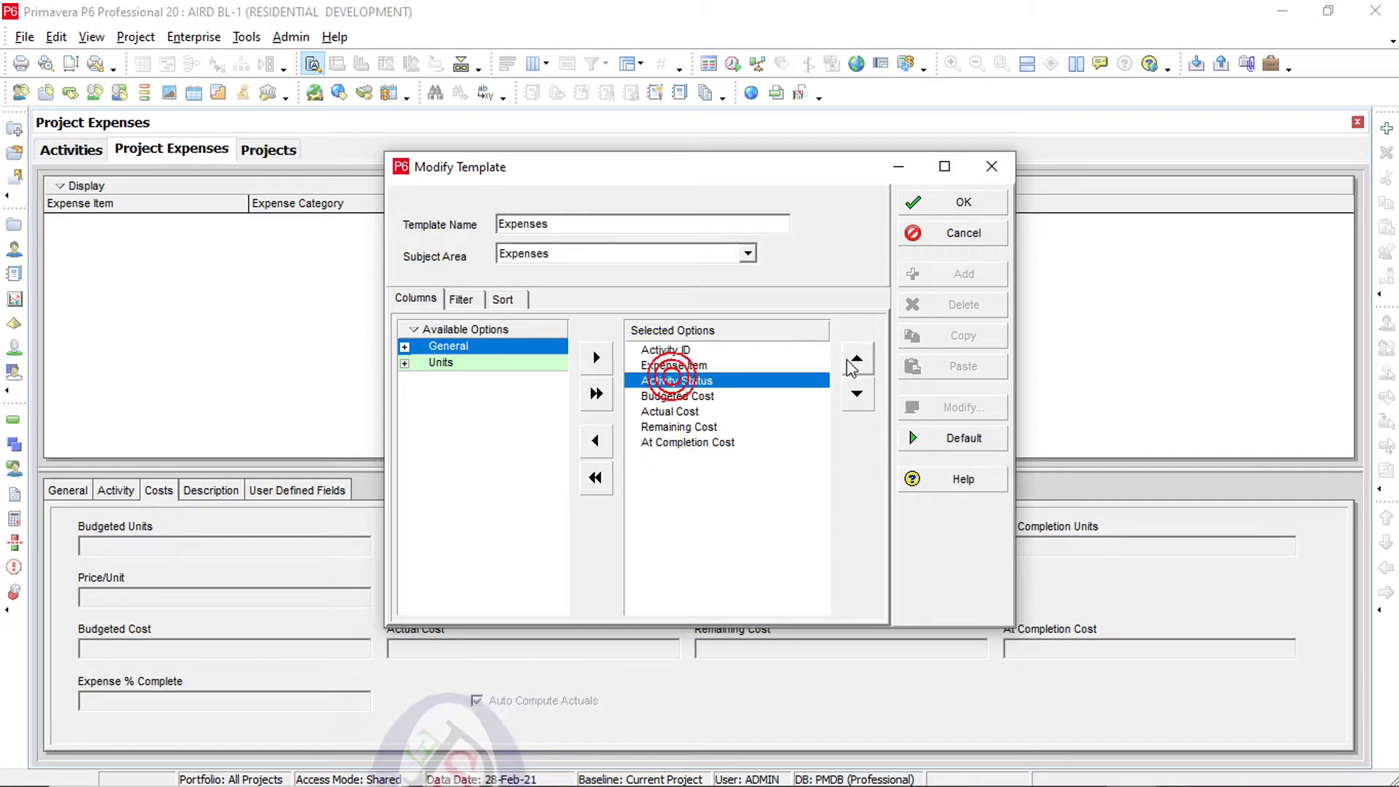
pyautogui.click(857, 357)
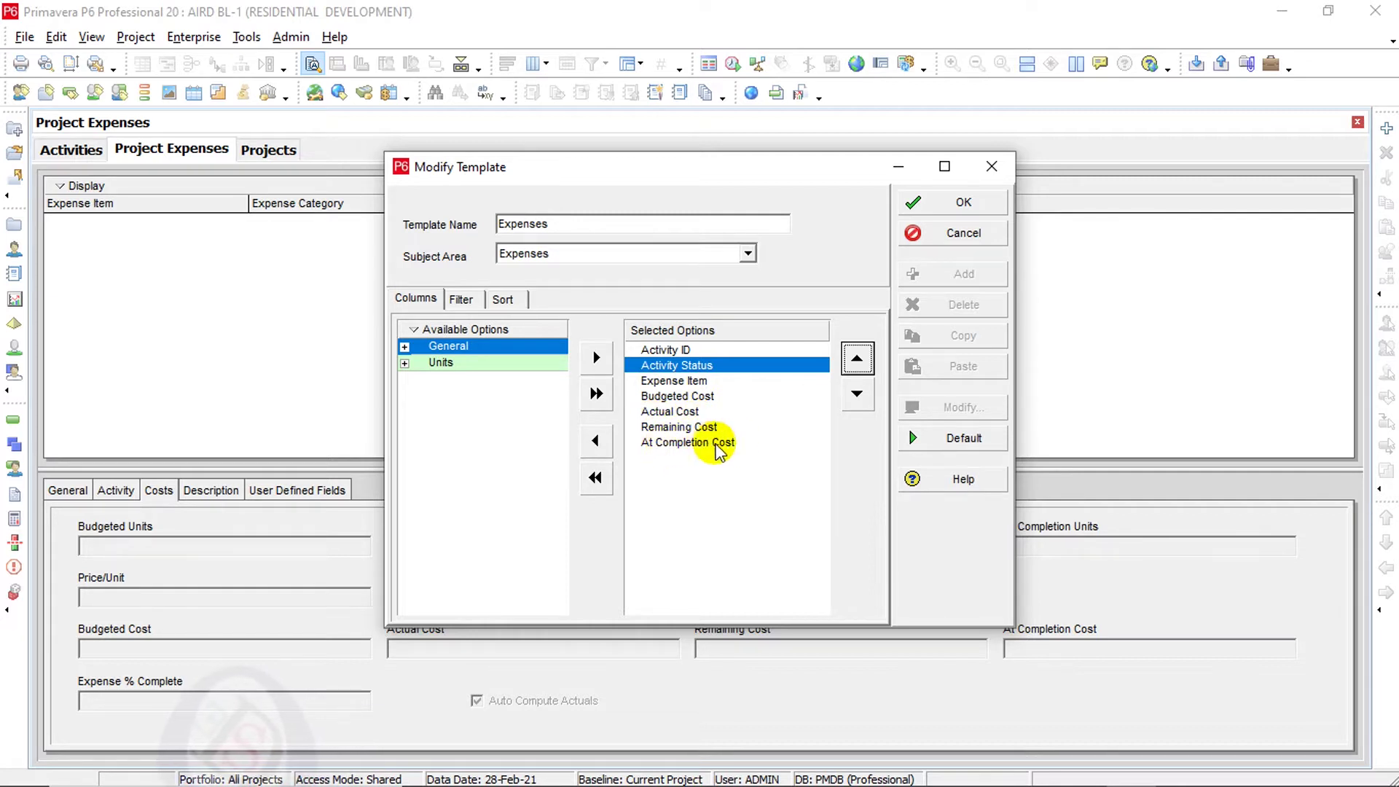
pyautogui.click(405, 363)
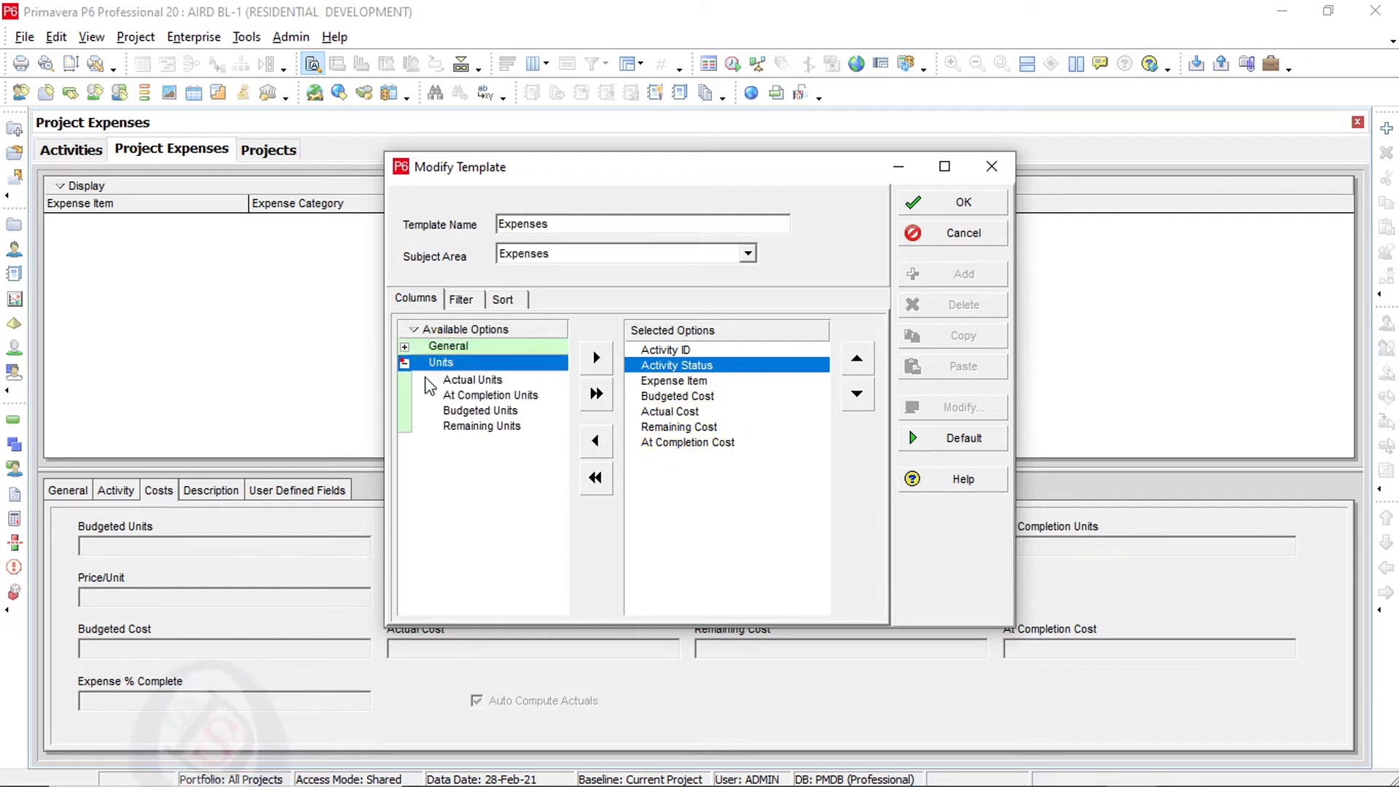
pyautogui.click(494, 385)
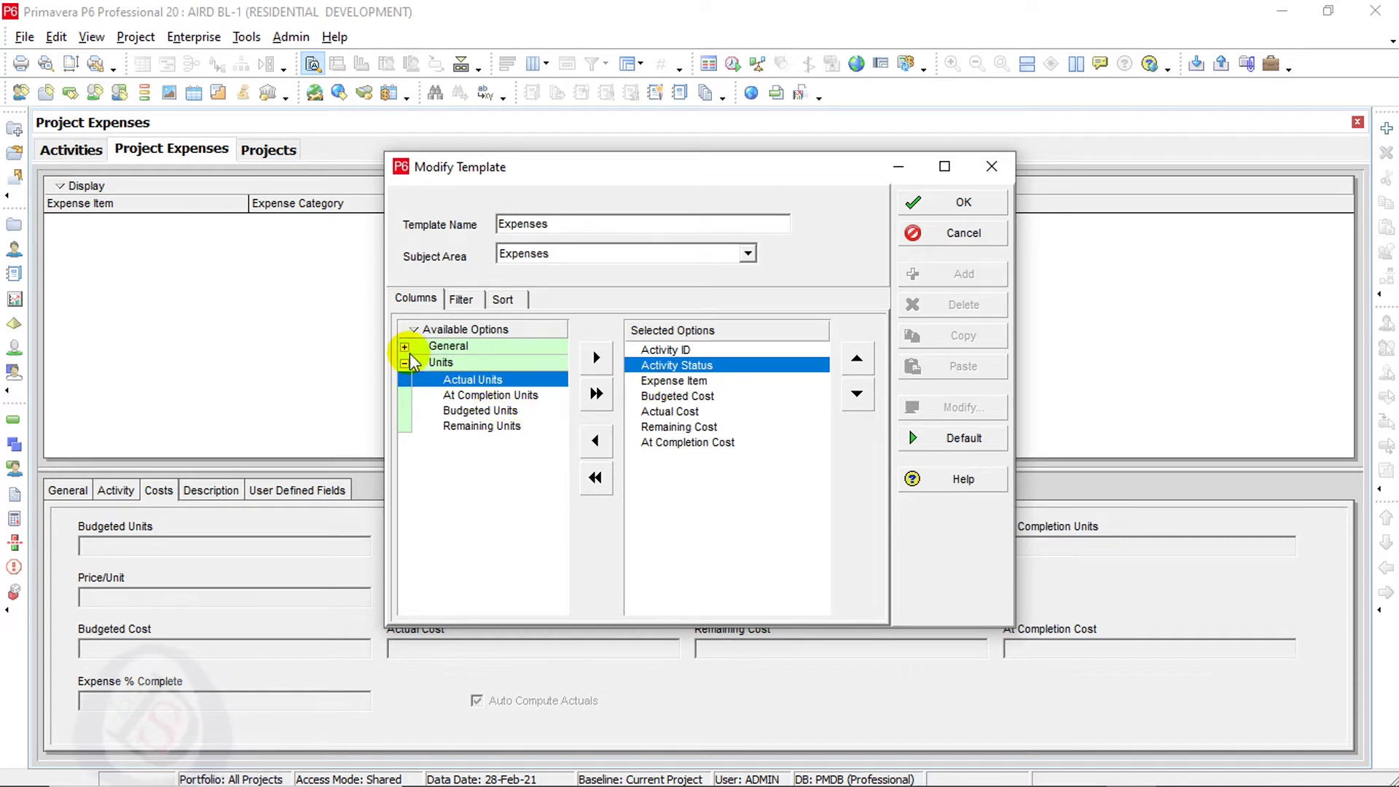
pyautogui.click(597, 357)
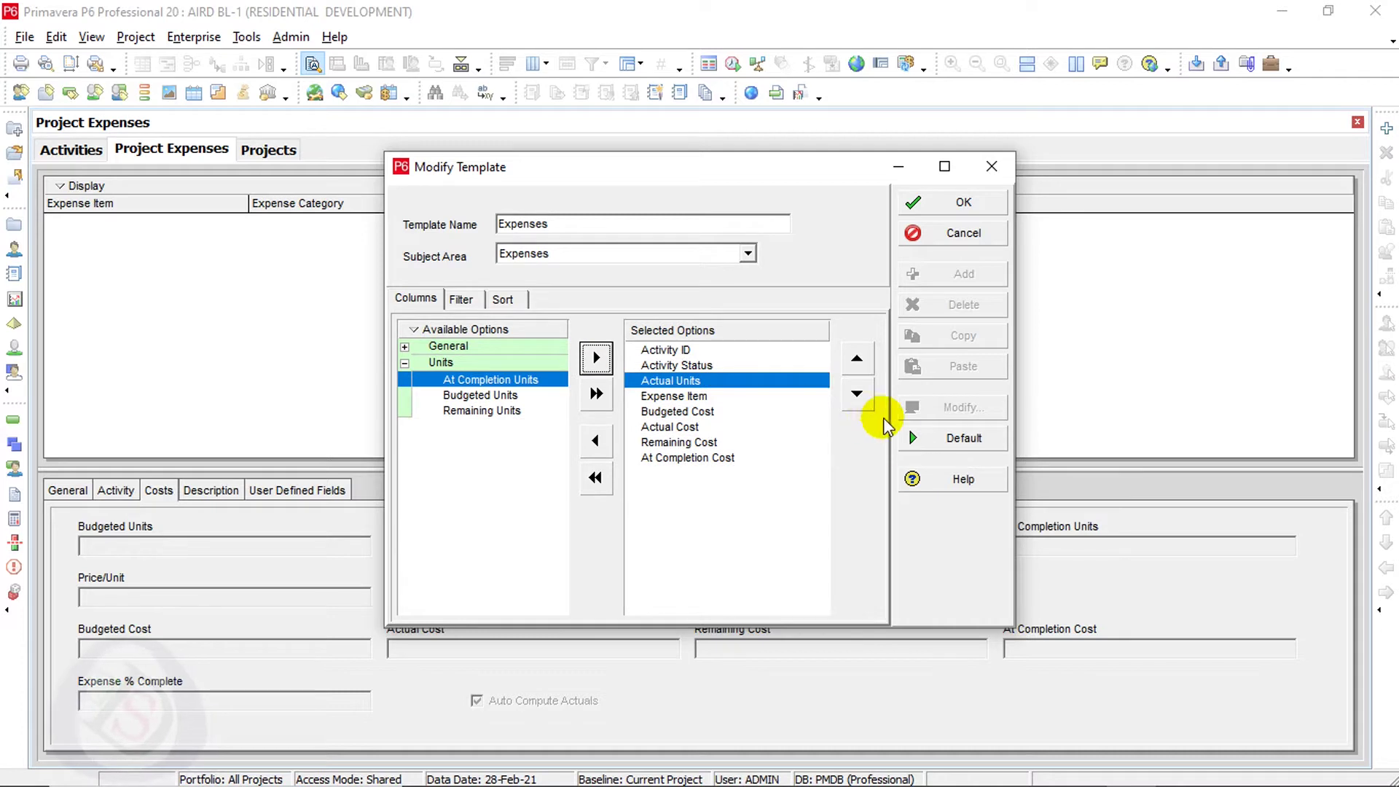
pyautogui.click(866, 405)
pyautogui.click(863, 407)
pyautogui.click(863, 406)
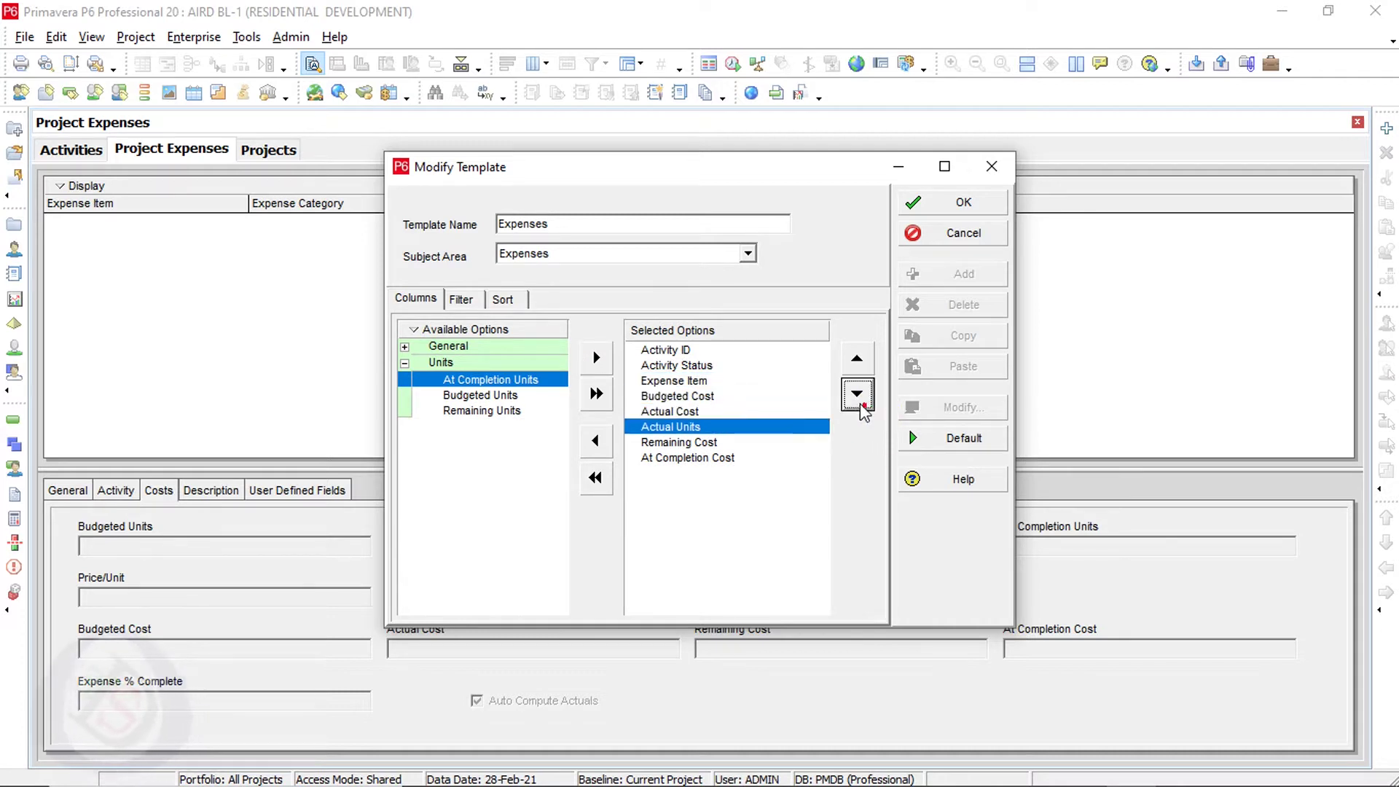
# Expand the General field group and select Price / Unit
pyautogui.click(404, 348)
pyautogui.scroll(-2, 478, 540)
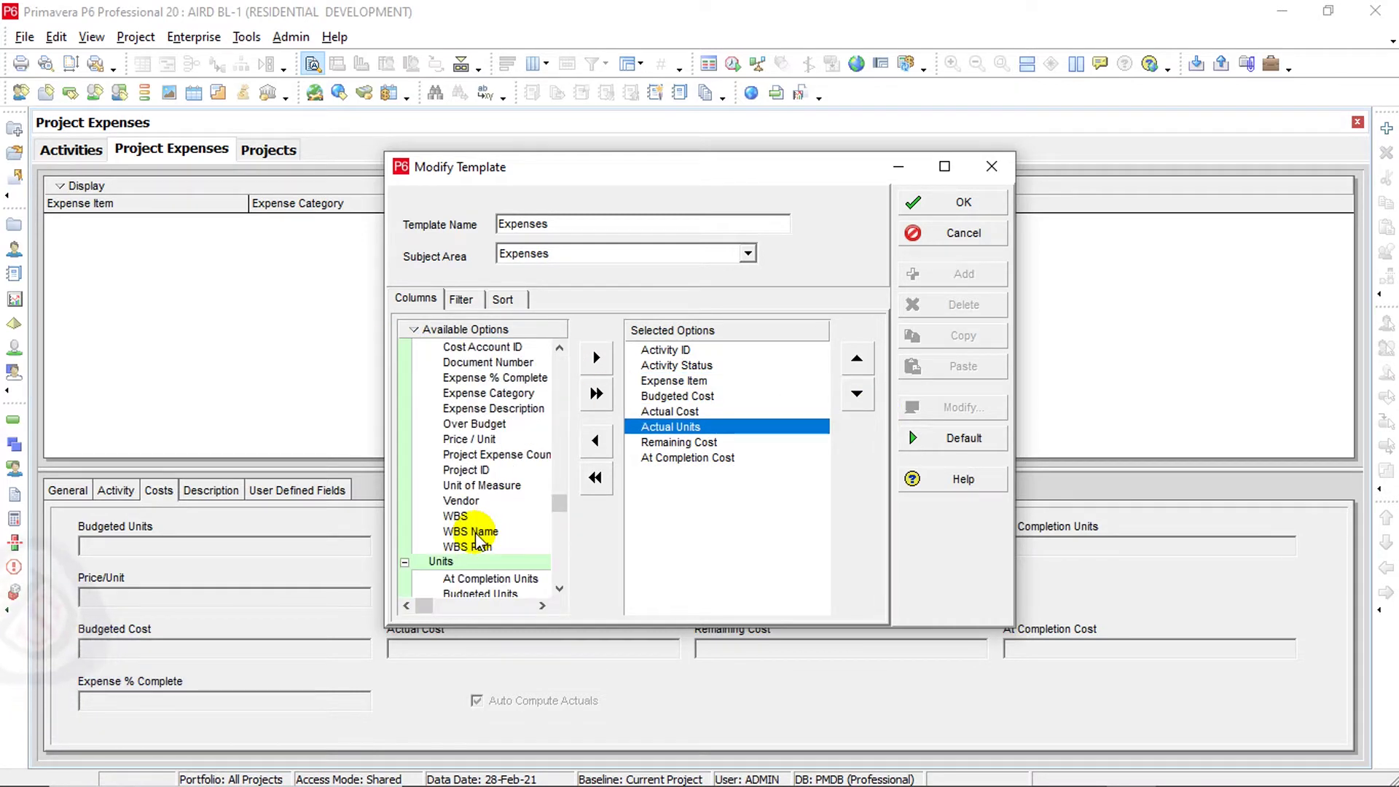
pyautogui.click(470, 439)
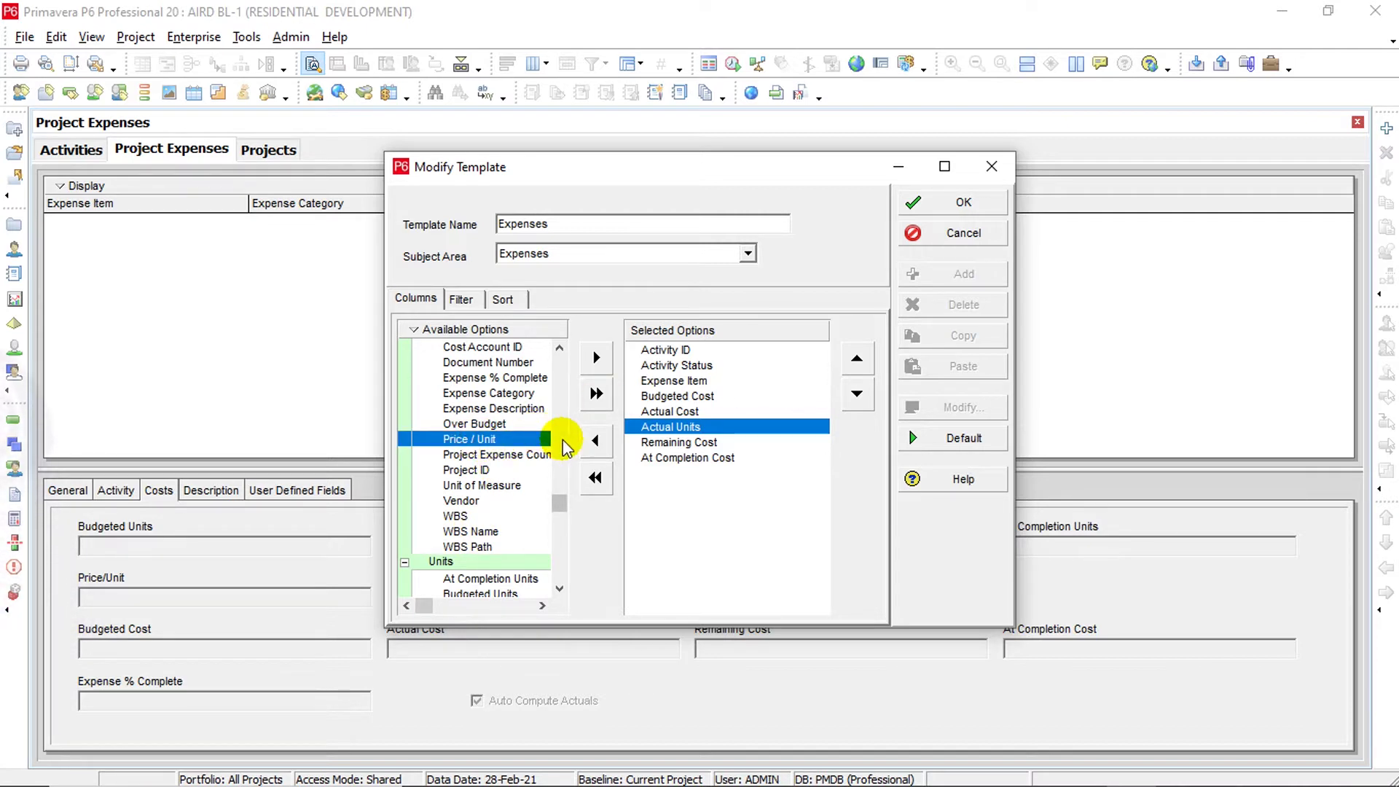
# Add Price / Unit and move it up above Budgeted Cost
pyautogui.click(594, 394)
pyautogui.click(857, 364)
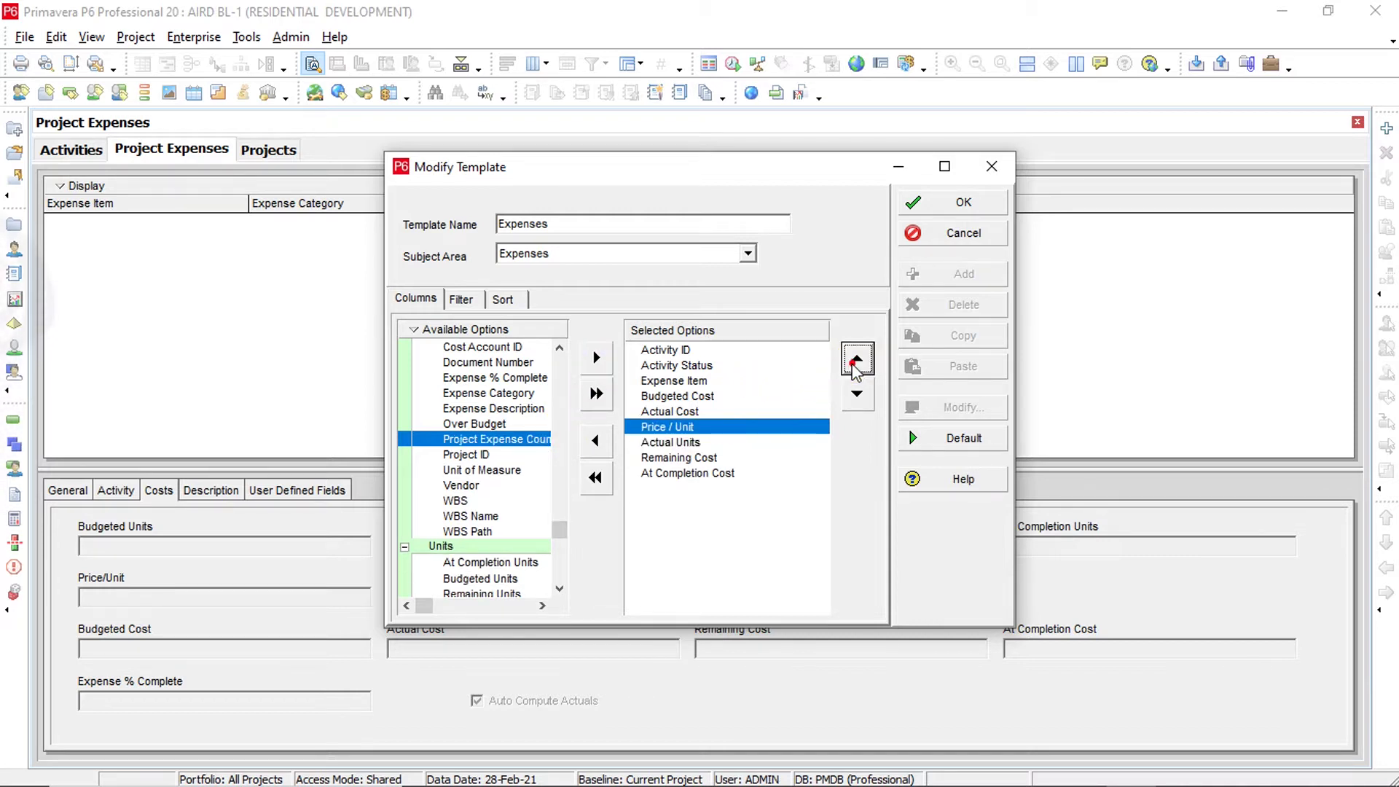
pyautogui.click(857, 361)
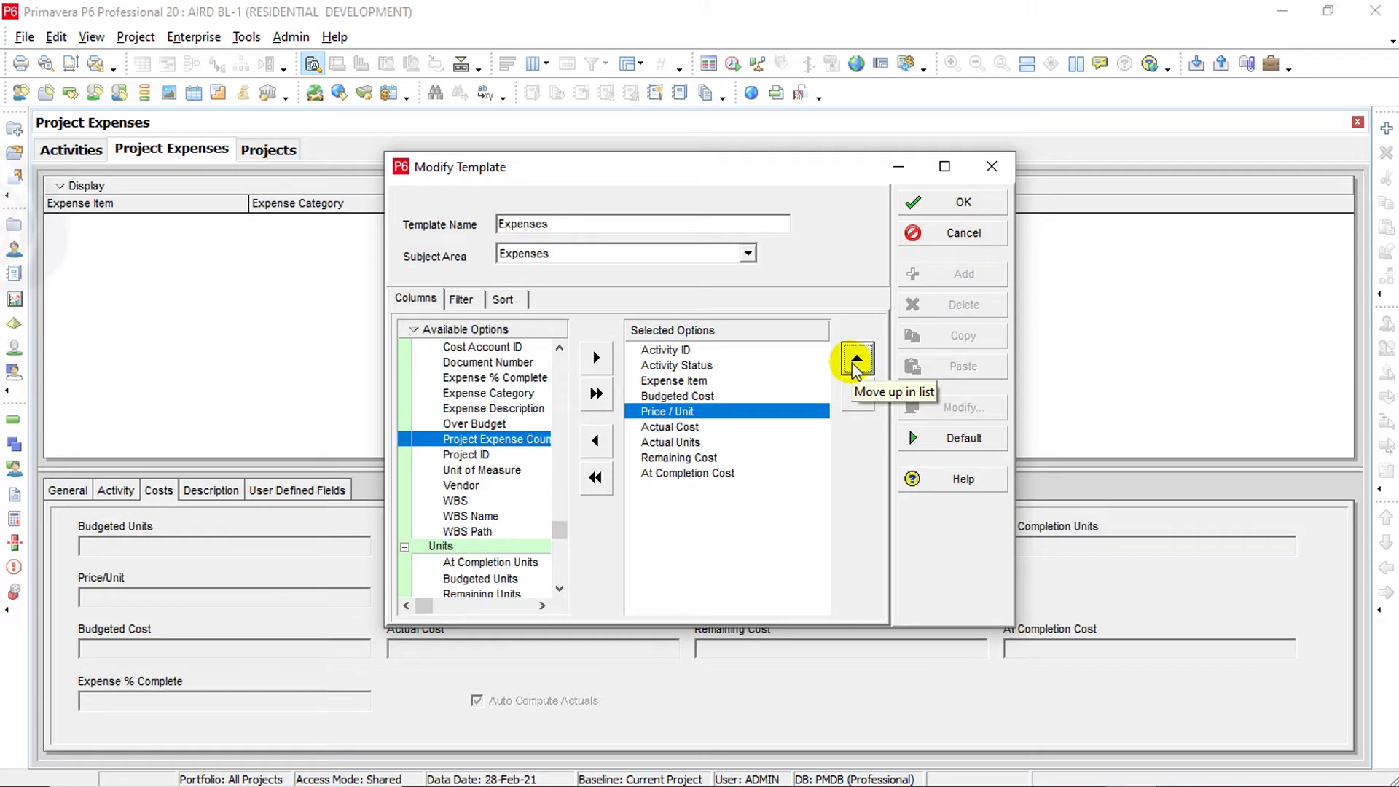
pyautogui.click(856, 361)
# Add Budgeted Units and move it up to follow Expense Item
pyautogui.click(672, 427)
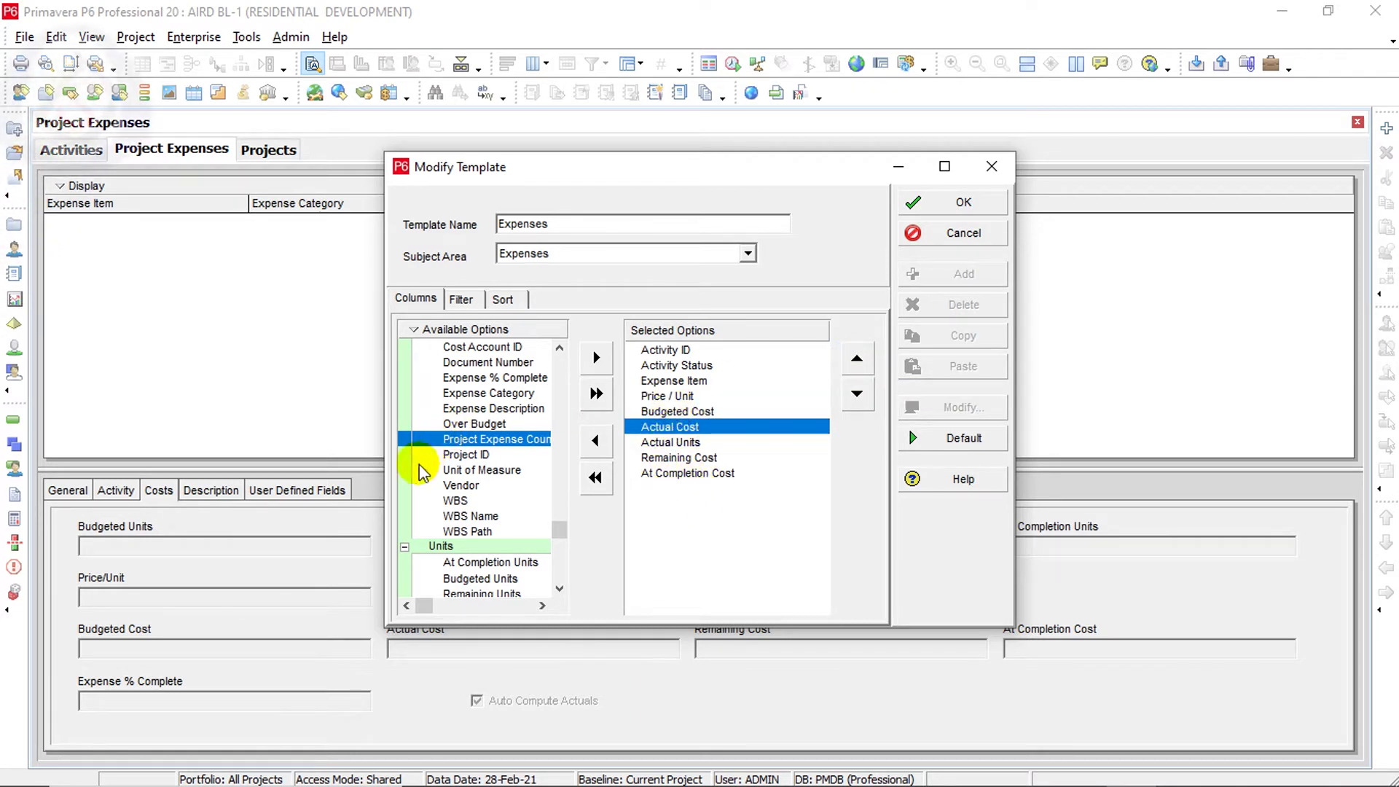
pyautogui.scroll(2, 466, 473)
pyautogui.scroll(-2, 470, 500)
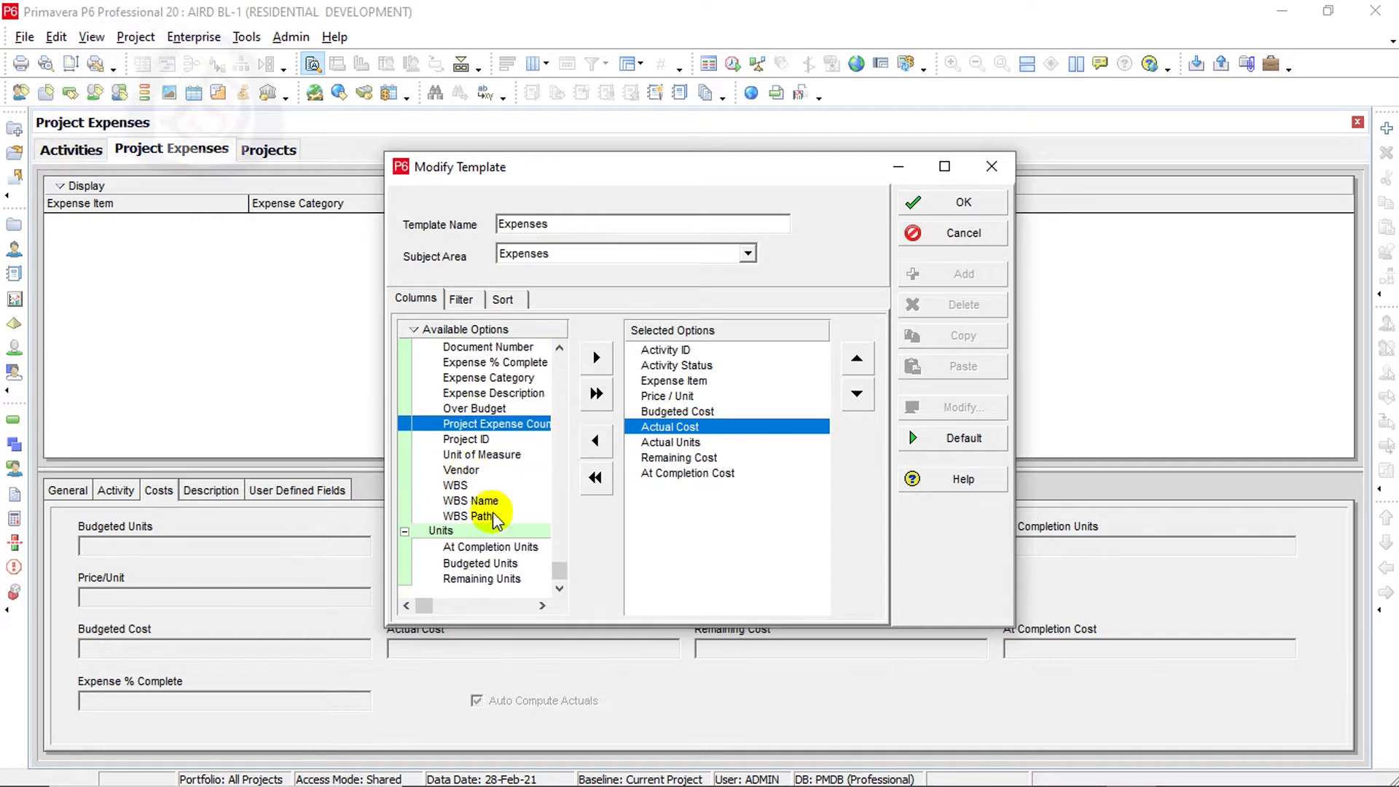
pyautogui.click(490, 581)
pyautogui.click(480, 563)
pyautogui.click(596, 357)
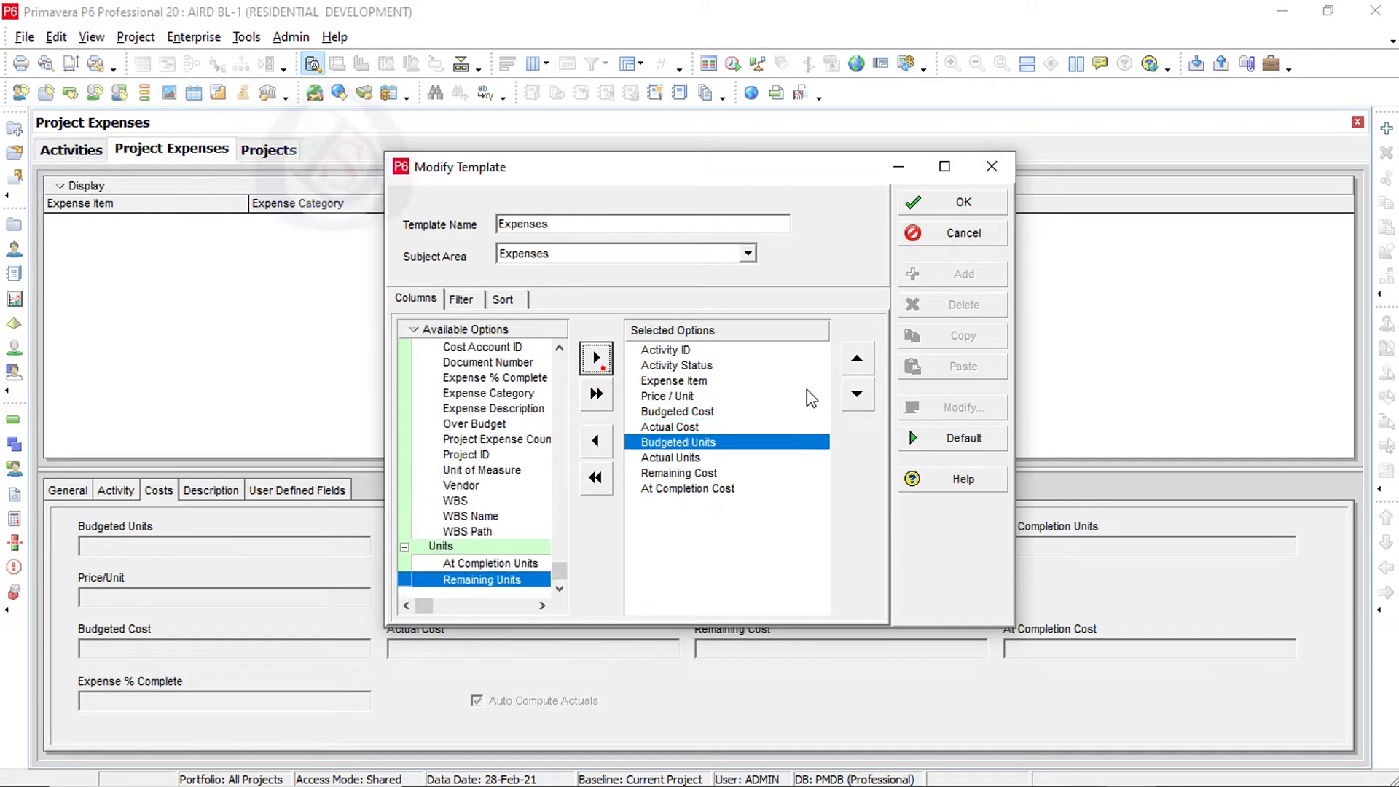
pyautogui.click(857, 361)
pyautogui.click(858, 360)
pyautogui.click(858, 360)
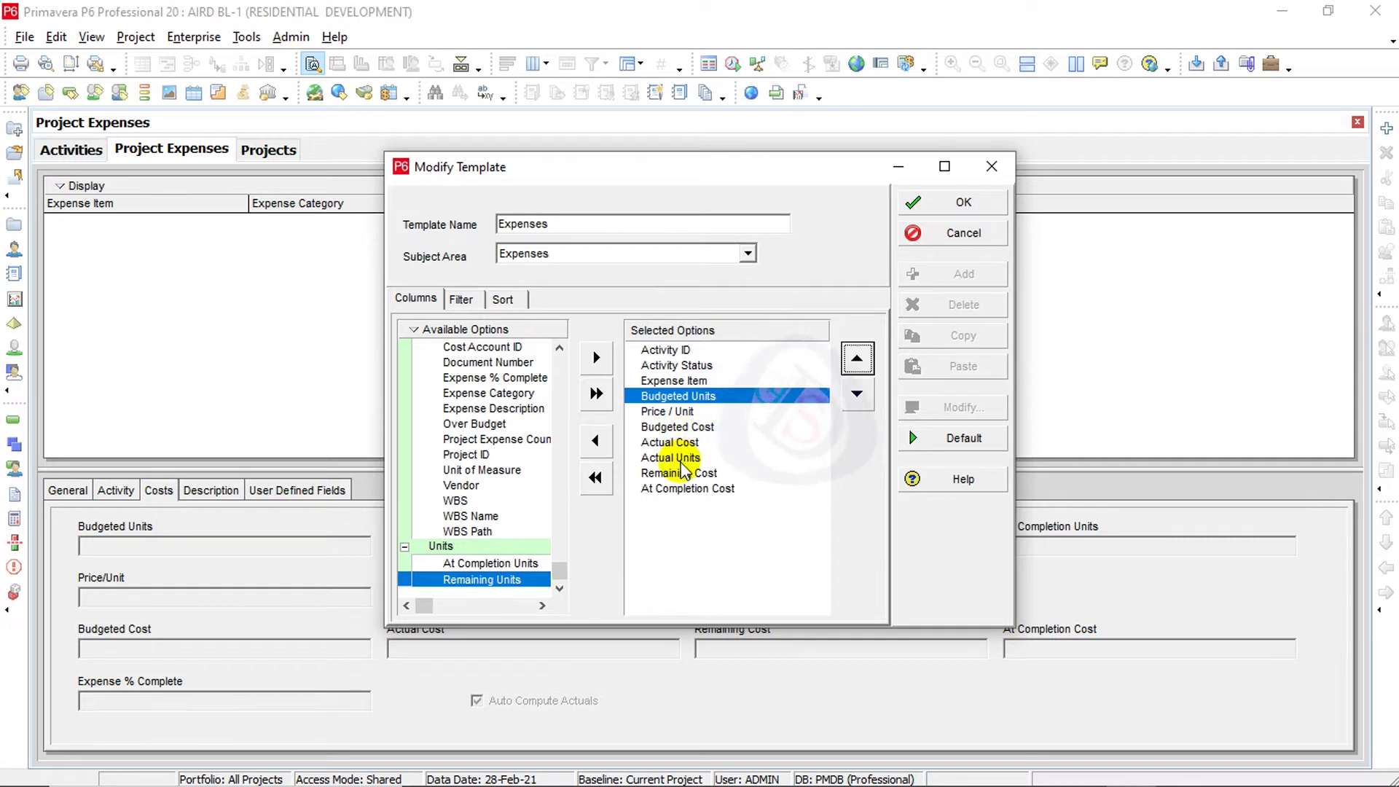
# Move Actual Units above Actual Cost and save the Expenses template
pyautogui.click(677, 443)
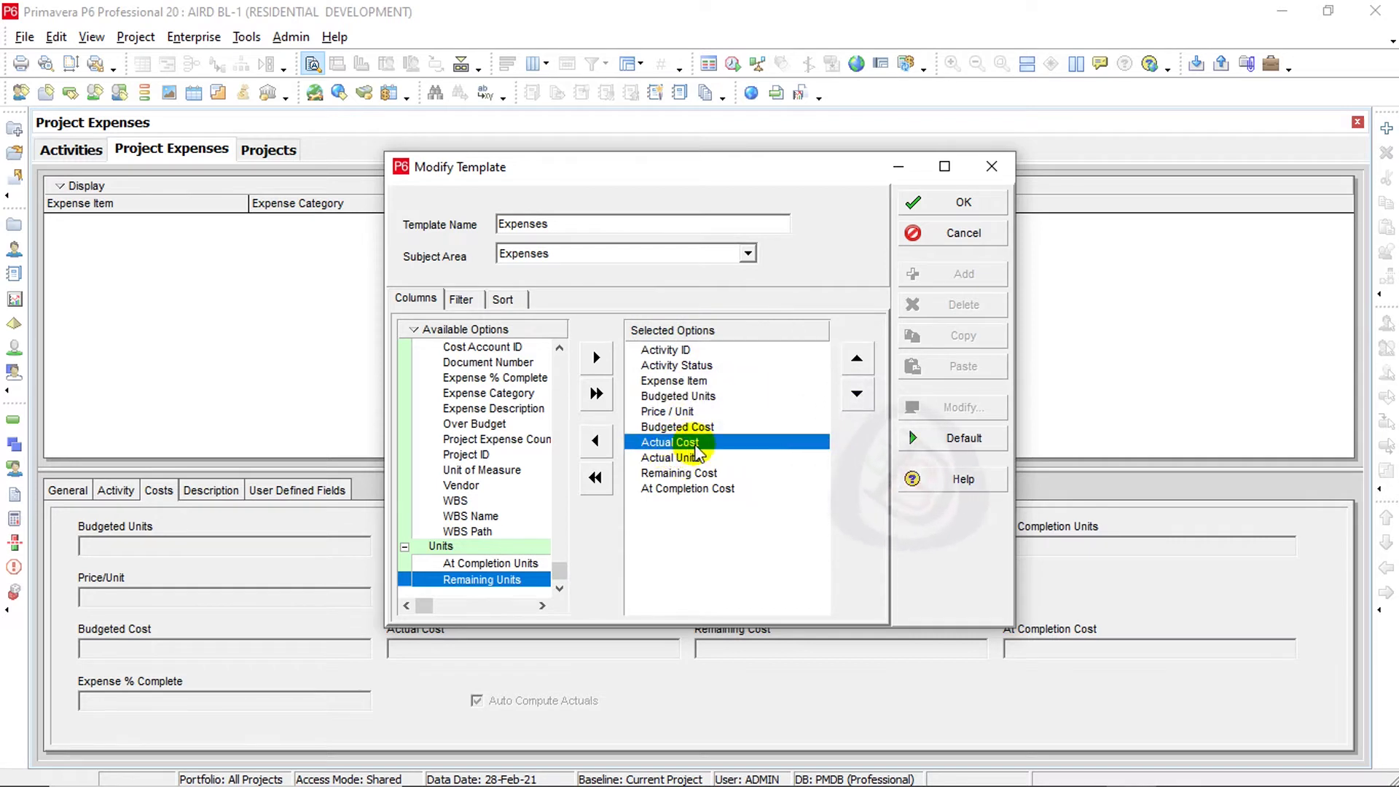
pyautogui.click(667, 457)
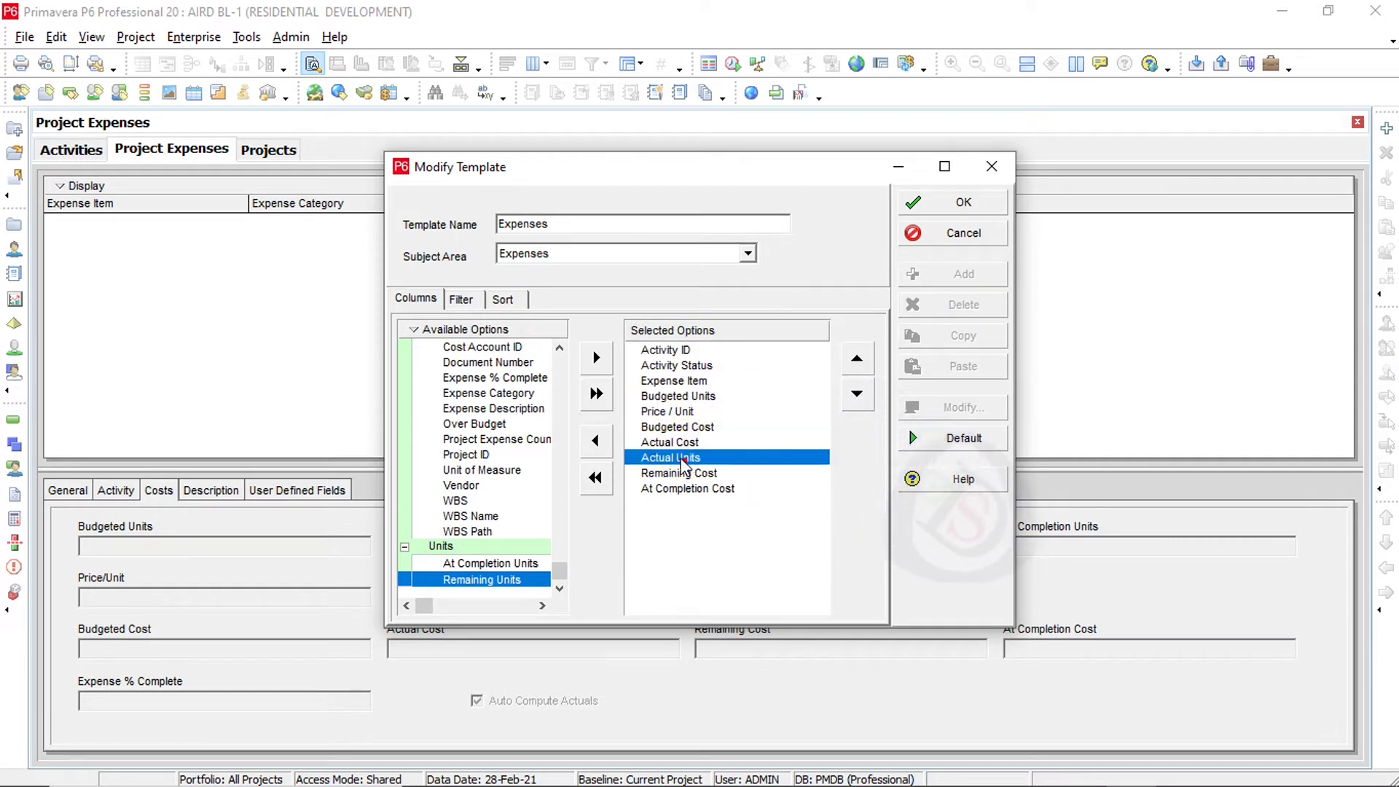
pyautogui.click(857, 358)
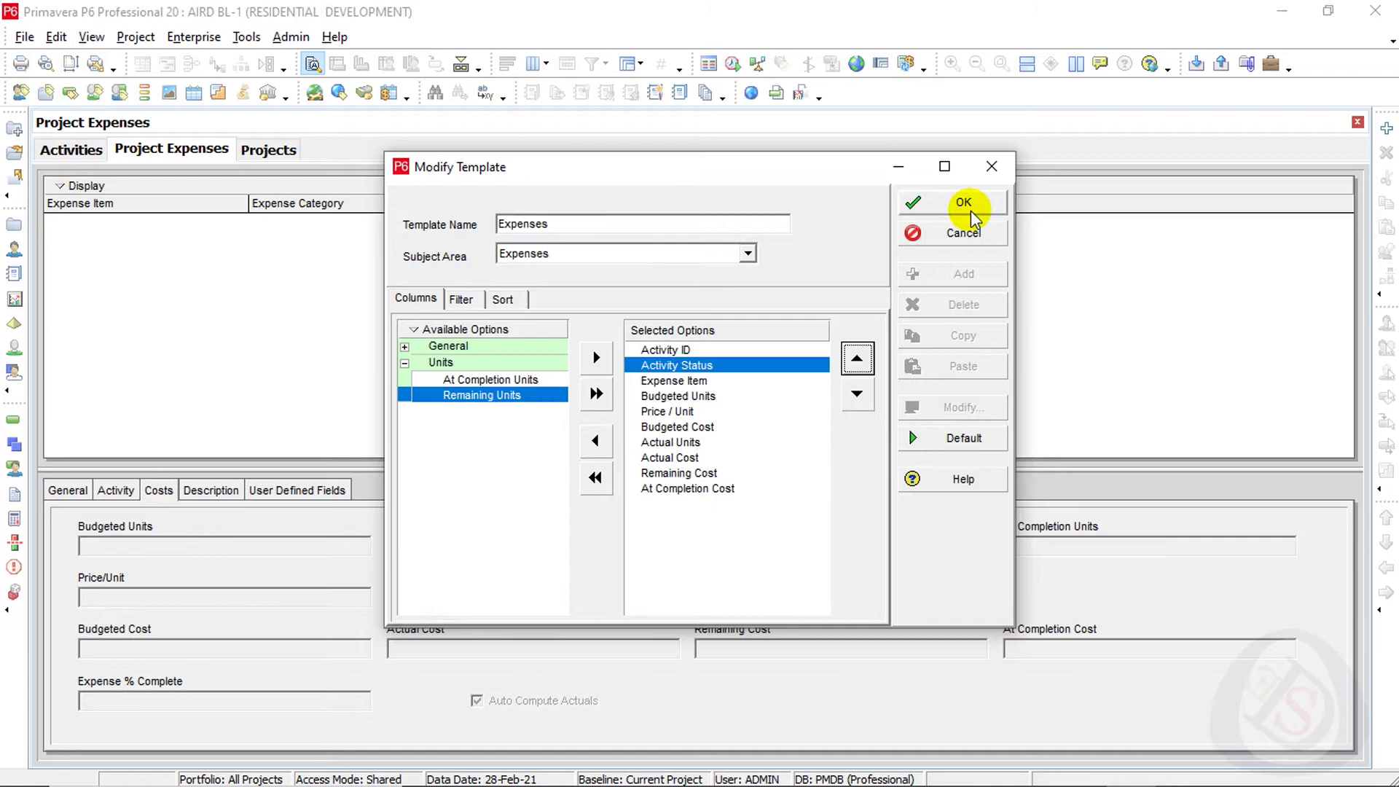
pyautogui.click(965, 202)
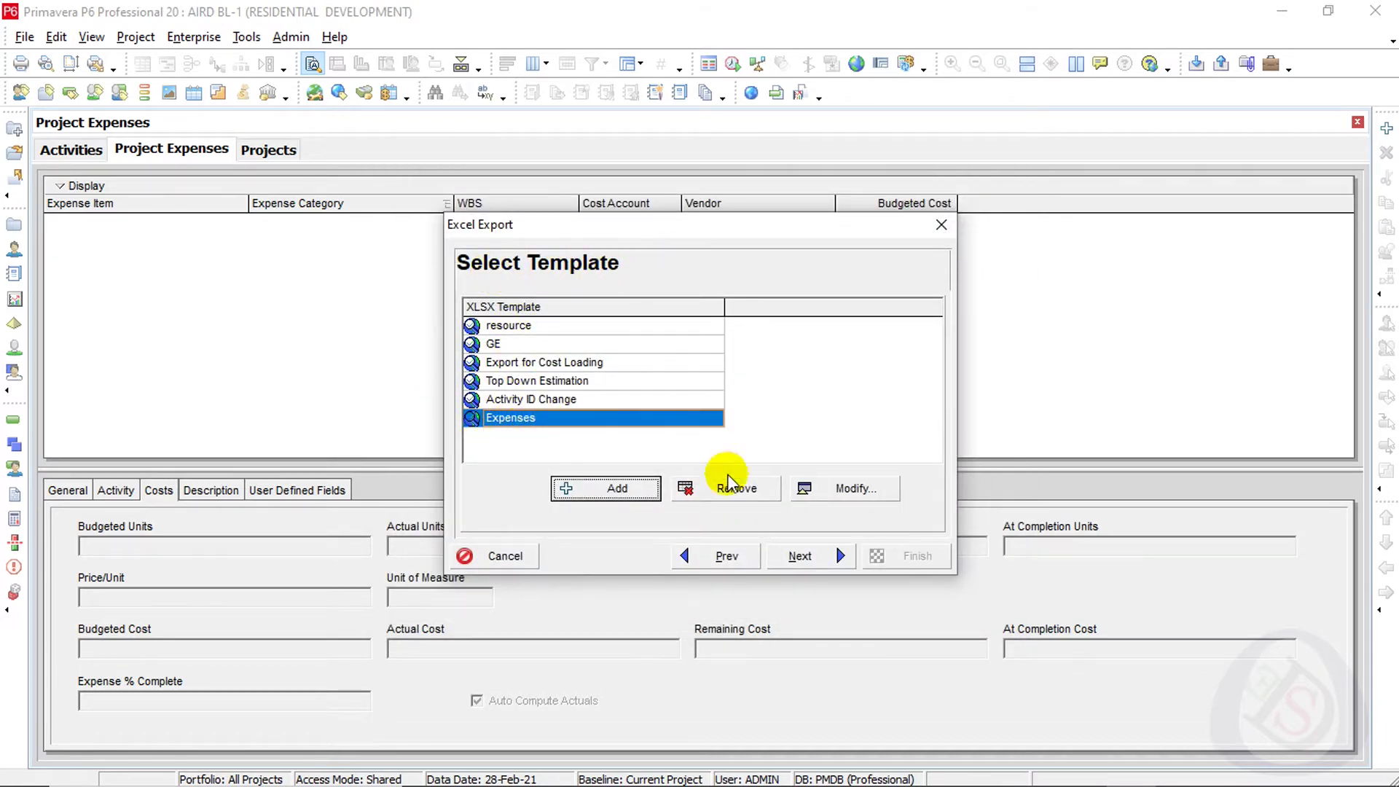
# Finish exporting the project to AIRD BL-1.xlsx on the desktop, then minimize P6
pyautogui.click(797, 555)
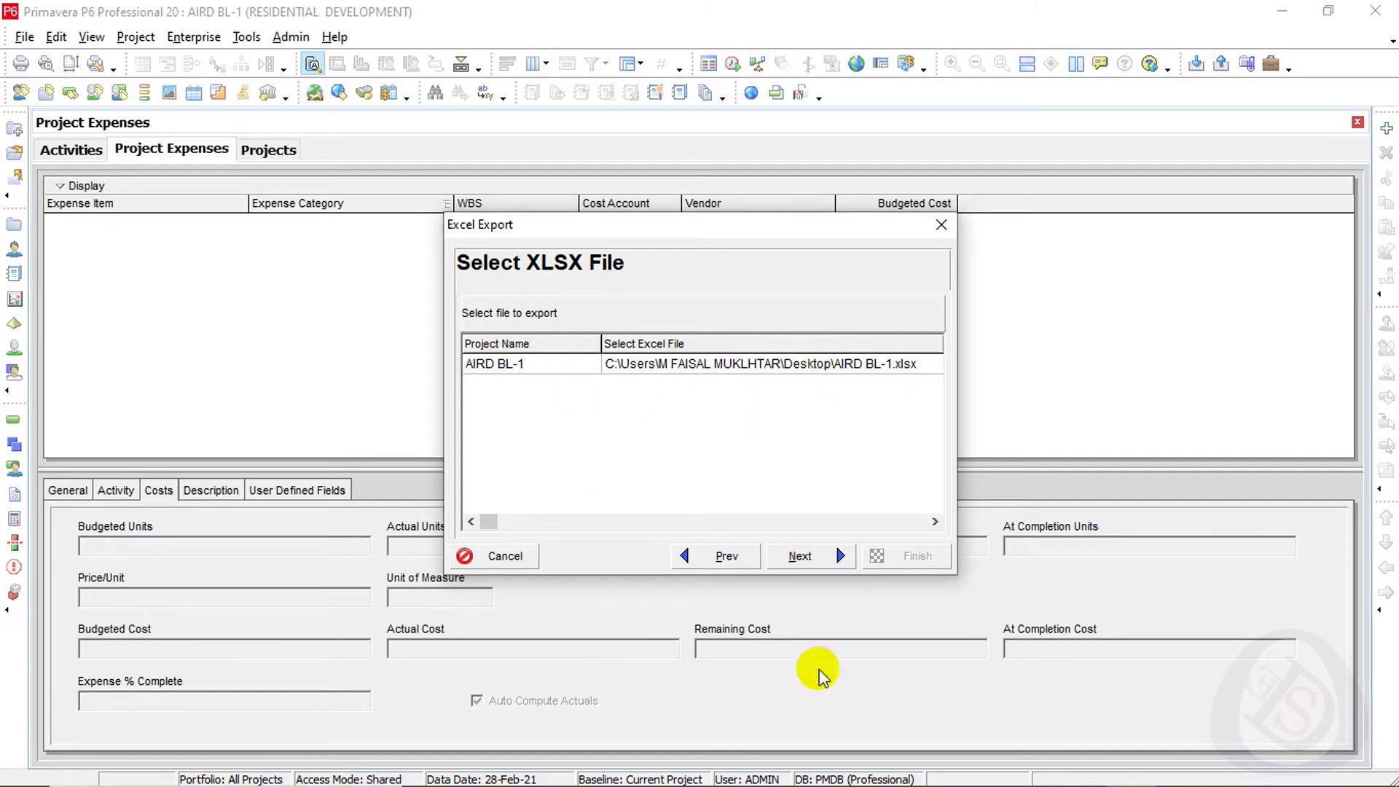
pyautogui.click(828, 555)
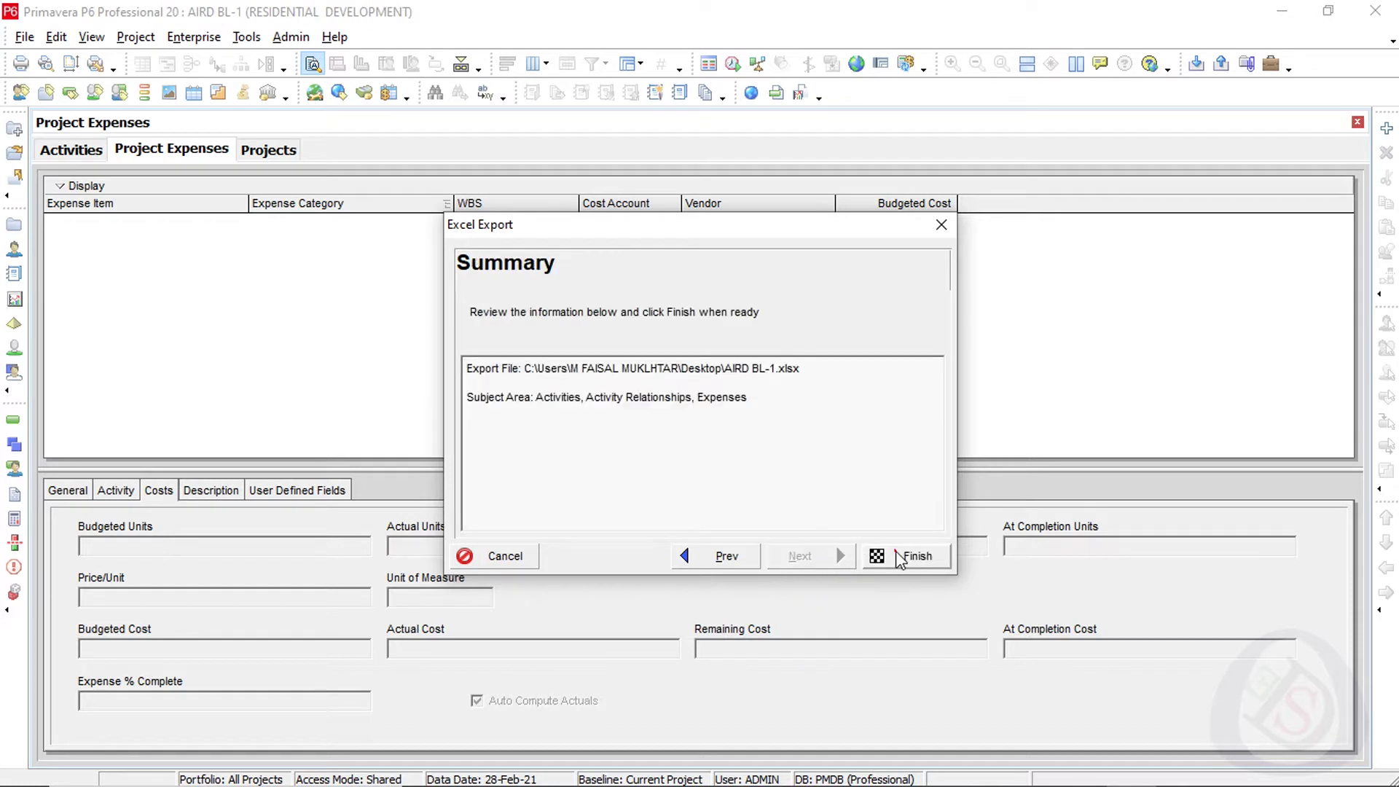
pyautogui.click(876, 550)
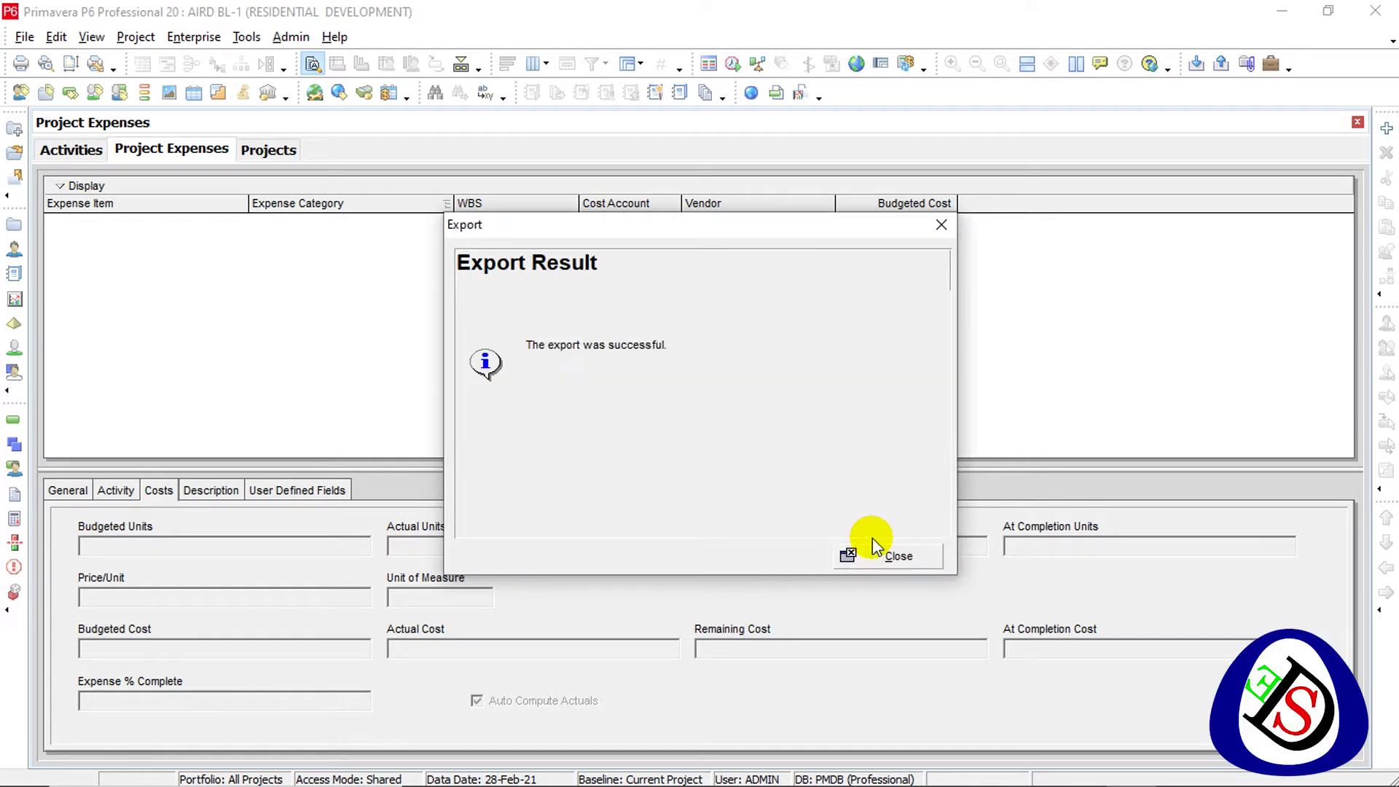
pyautogui.click(882, 553)
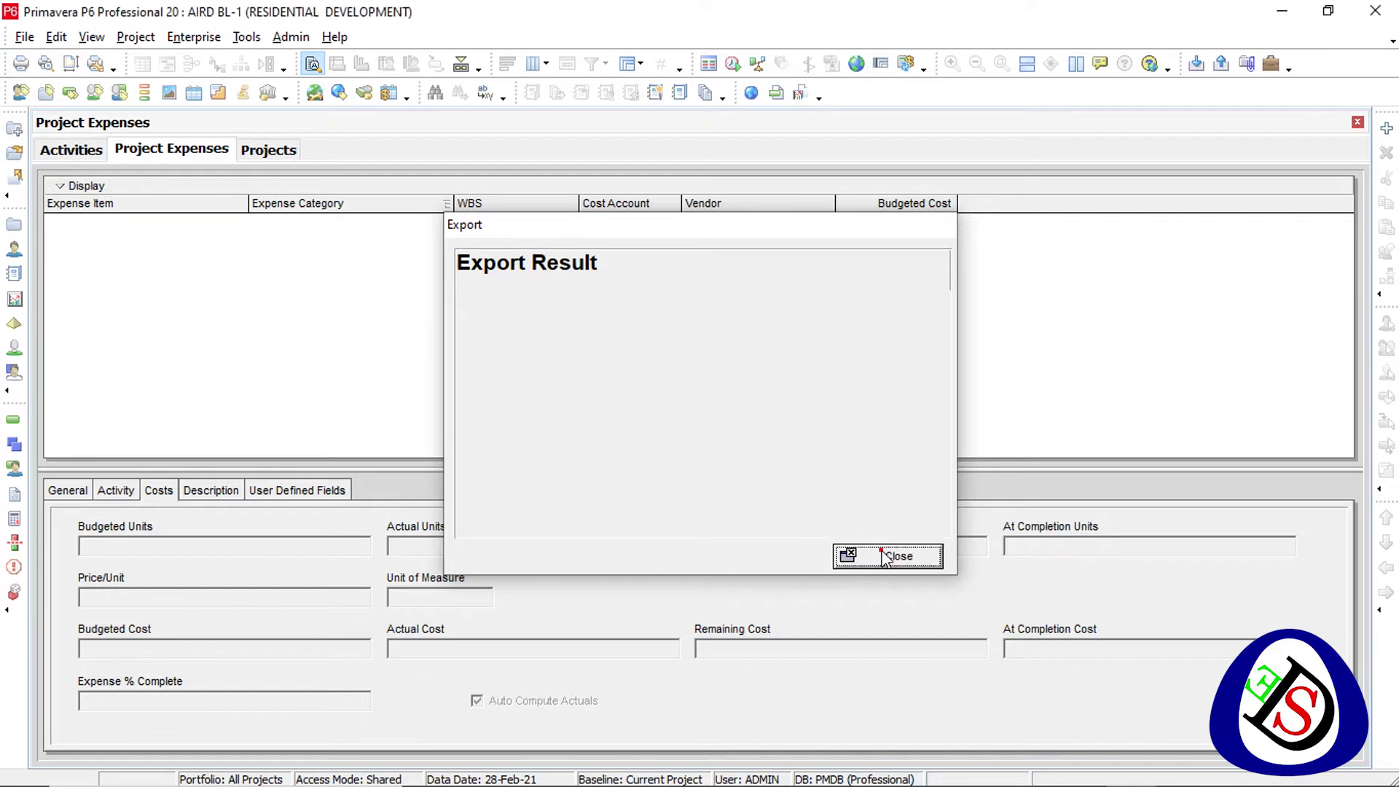
pyautogui.click(1288, 12)
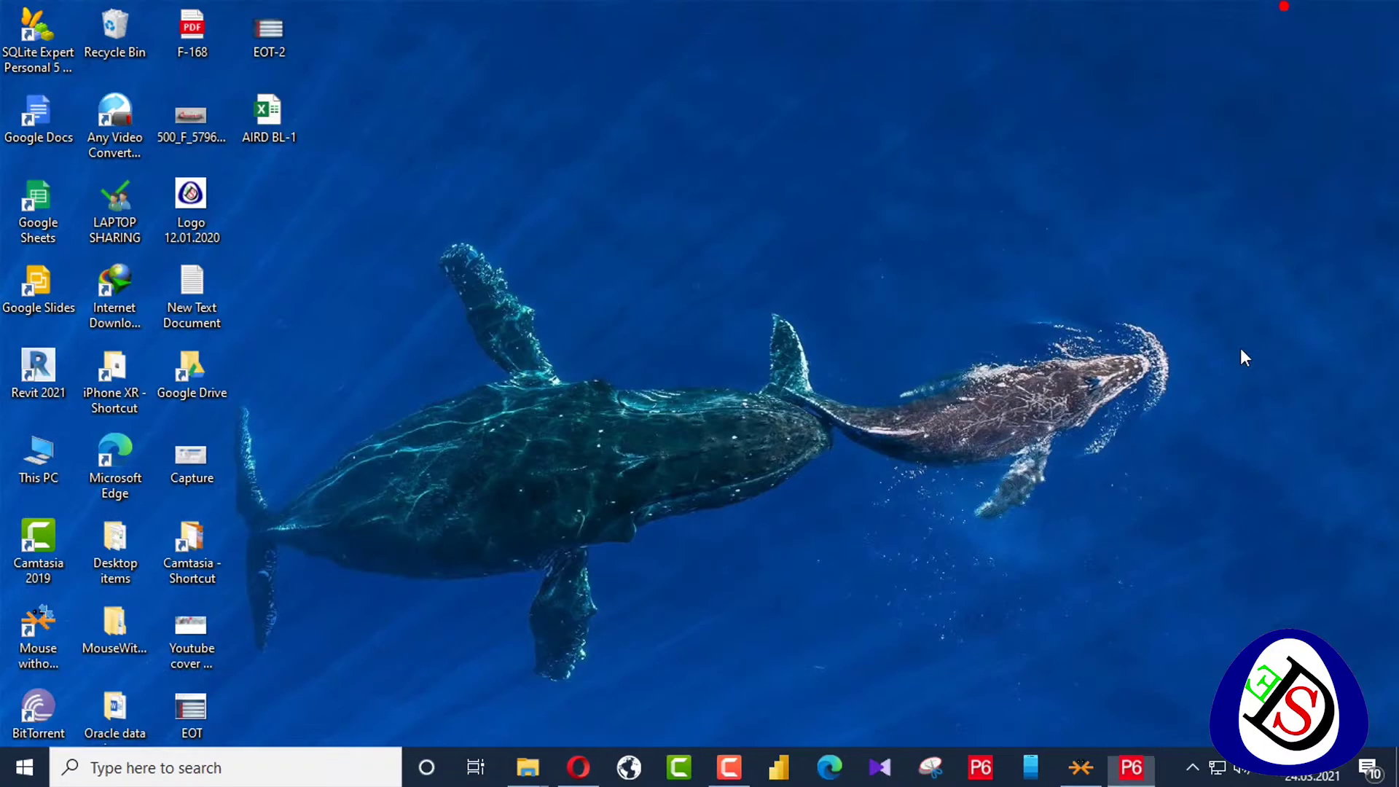
# Open the AIRD BL-1 workbook from the desktop in Excel
pyautogui.doubleClick(282, 115)
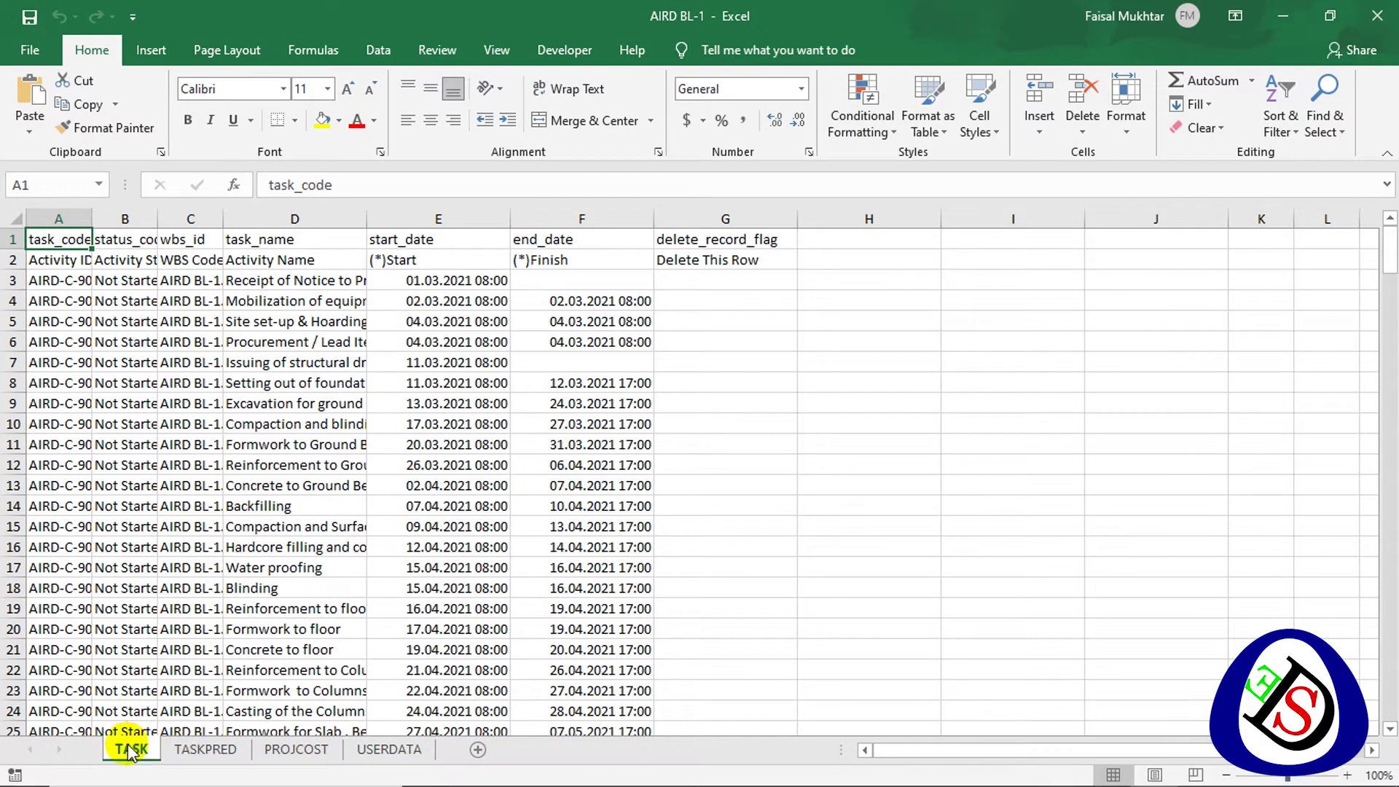
# Review the TASKPRED, TASK and PROJCOST sheets, then widen TASK column A for full activity IDs
pyautogui.click(197, 751)
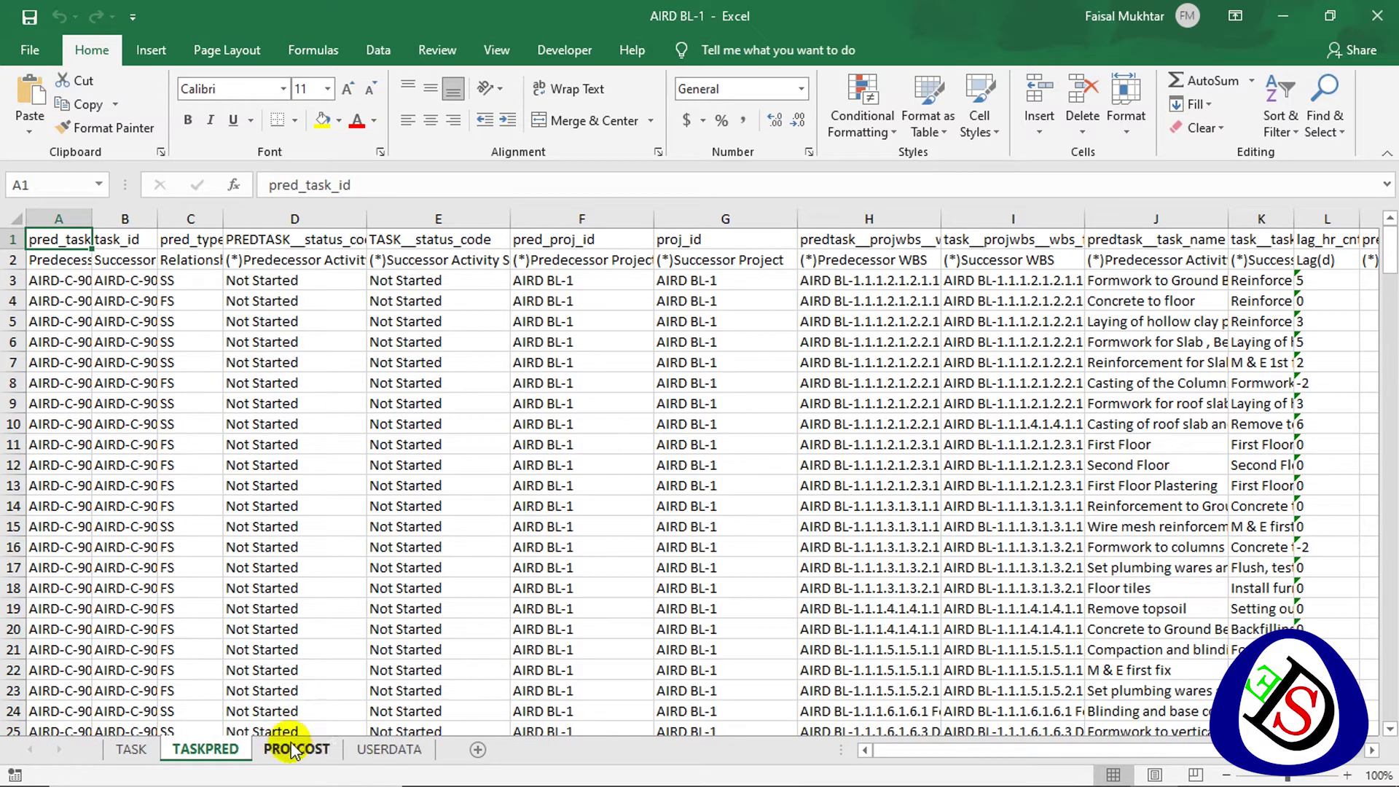
pyautogui.click(141, 742)
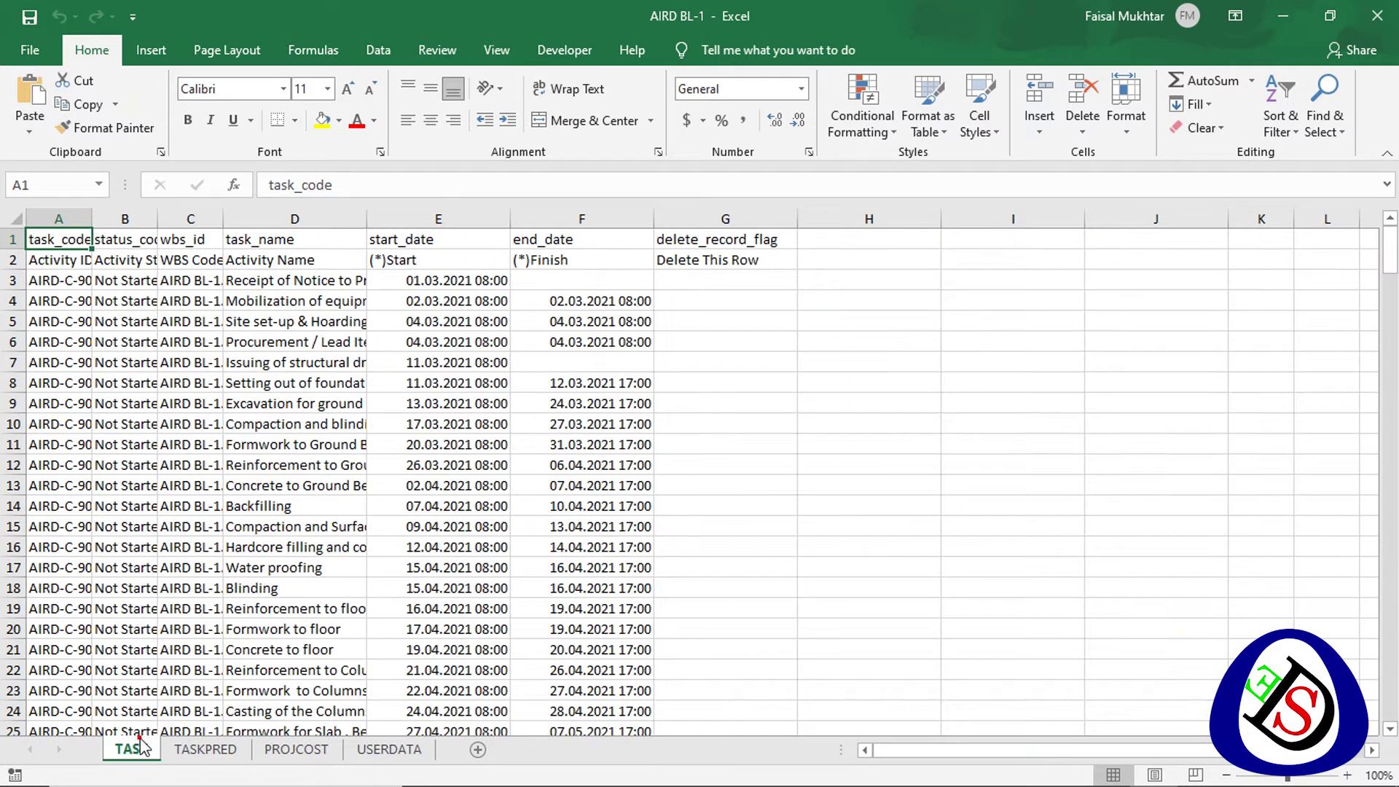
pyautogui.click(194, 757)
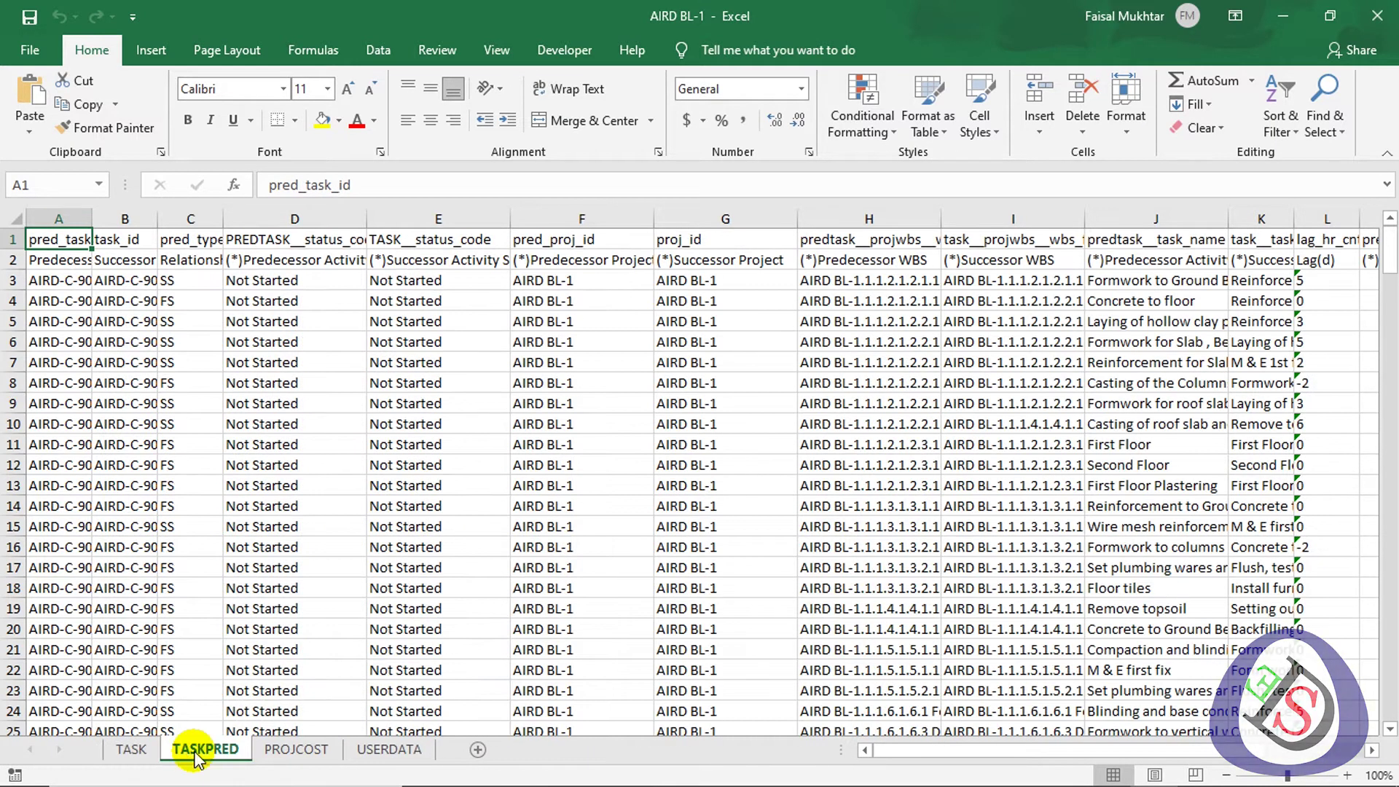
pyautogui.click(321, 752)
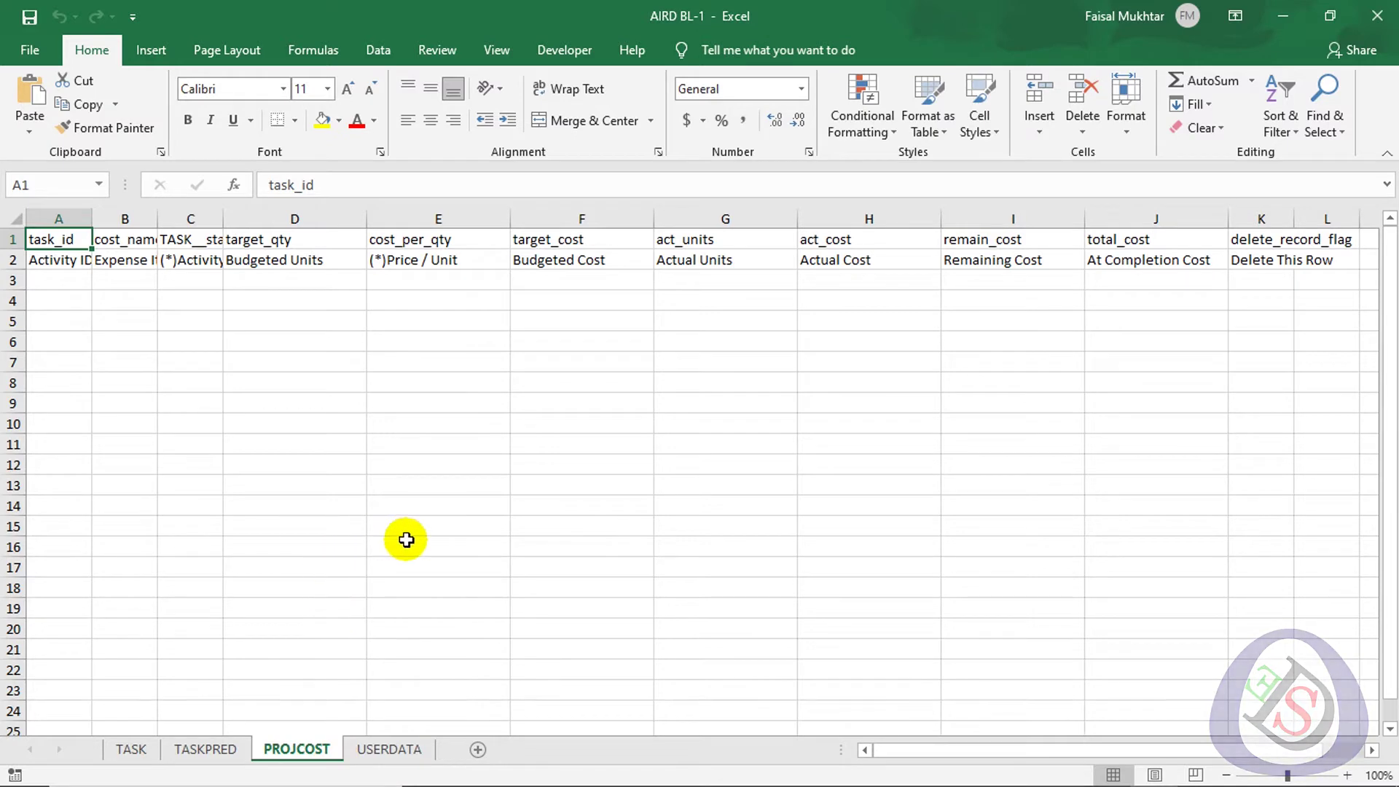
pyautogui.click(129, 753)
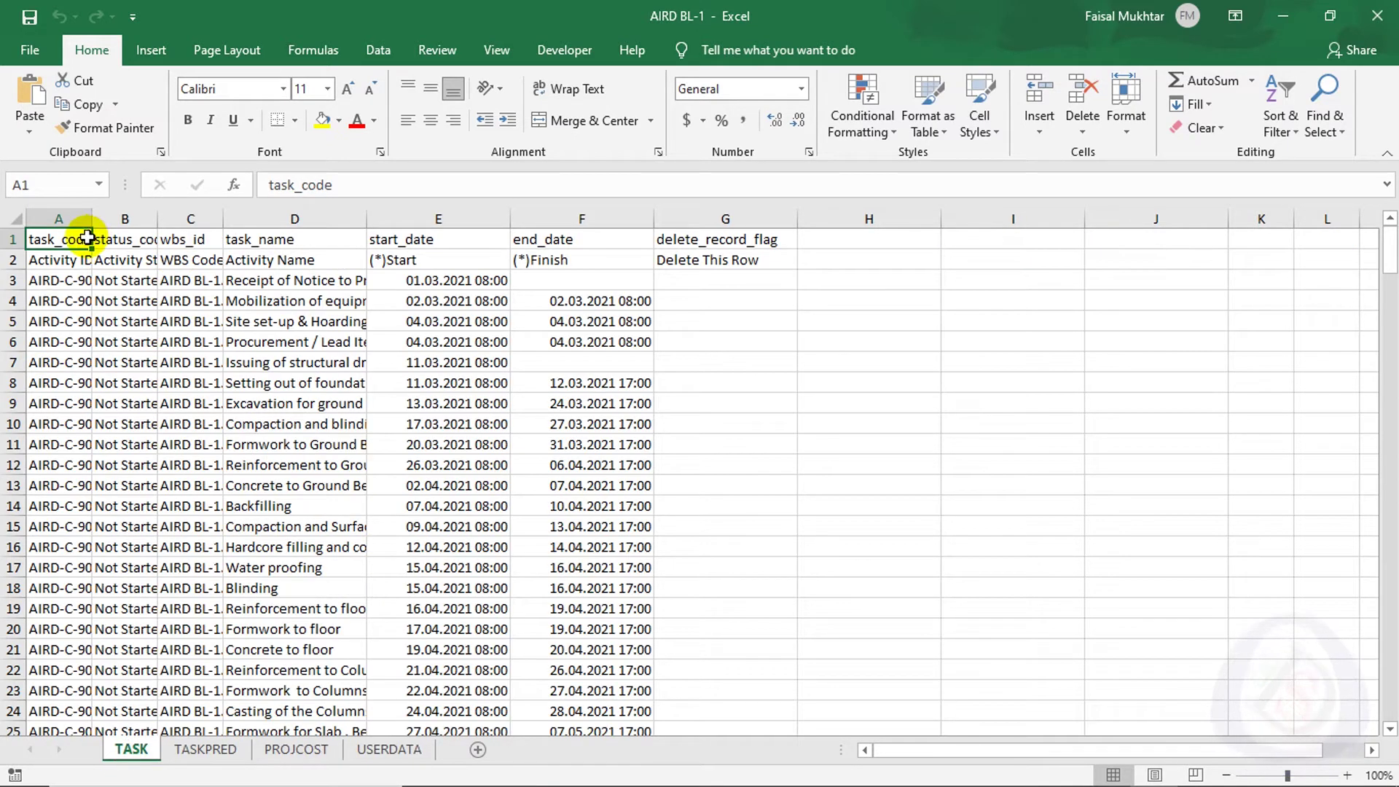
pyautogui.moveTo(92, 221); pyautogui.dragTo(331, 212)
# Widen column A on PROJCOST and column D on TASK to show full values
pyautogui.click(296, 745)
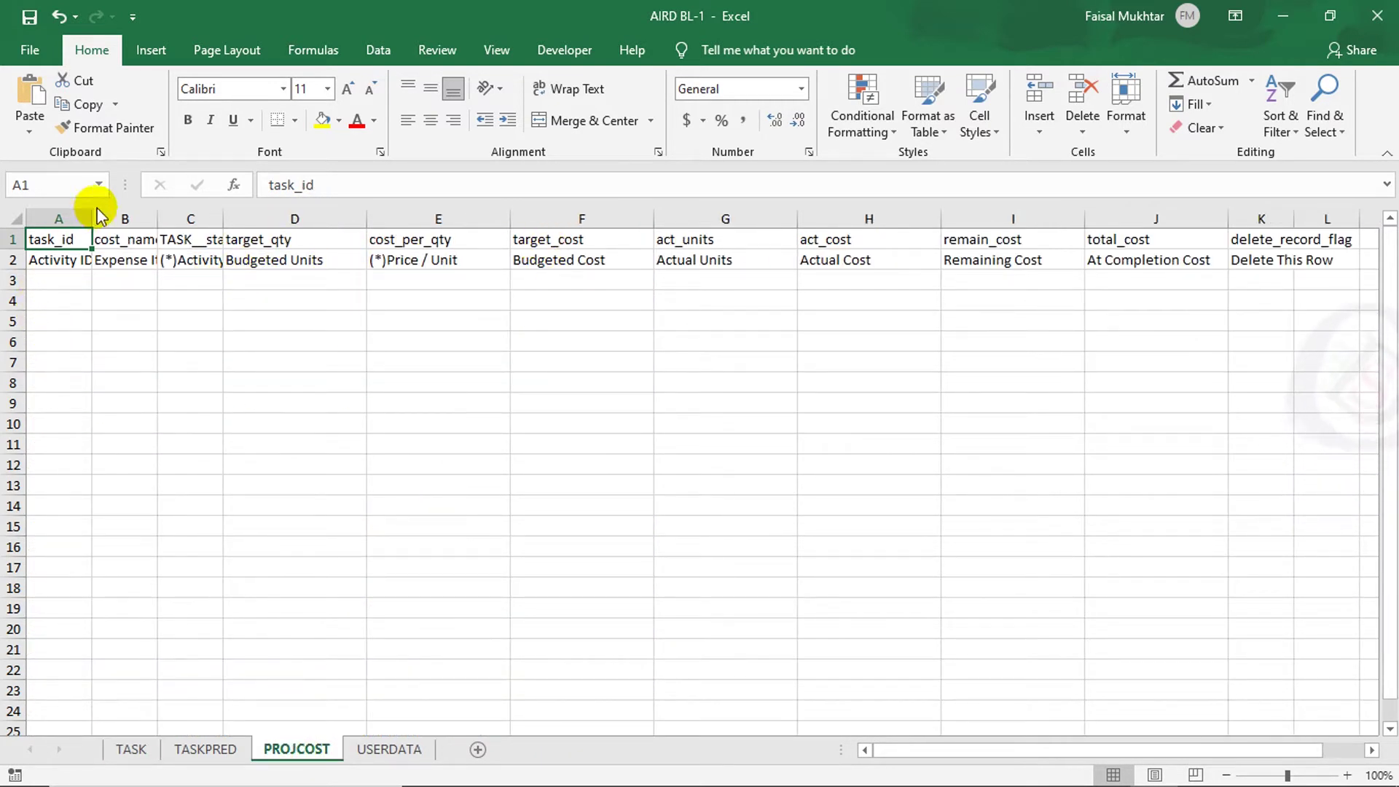
pyautogui.moveTo(95, 211); pyautogui.dragTo(108, 212)
pyautogui.click(132, 751)
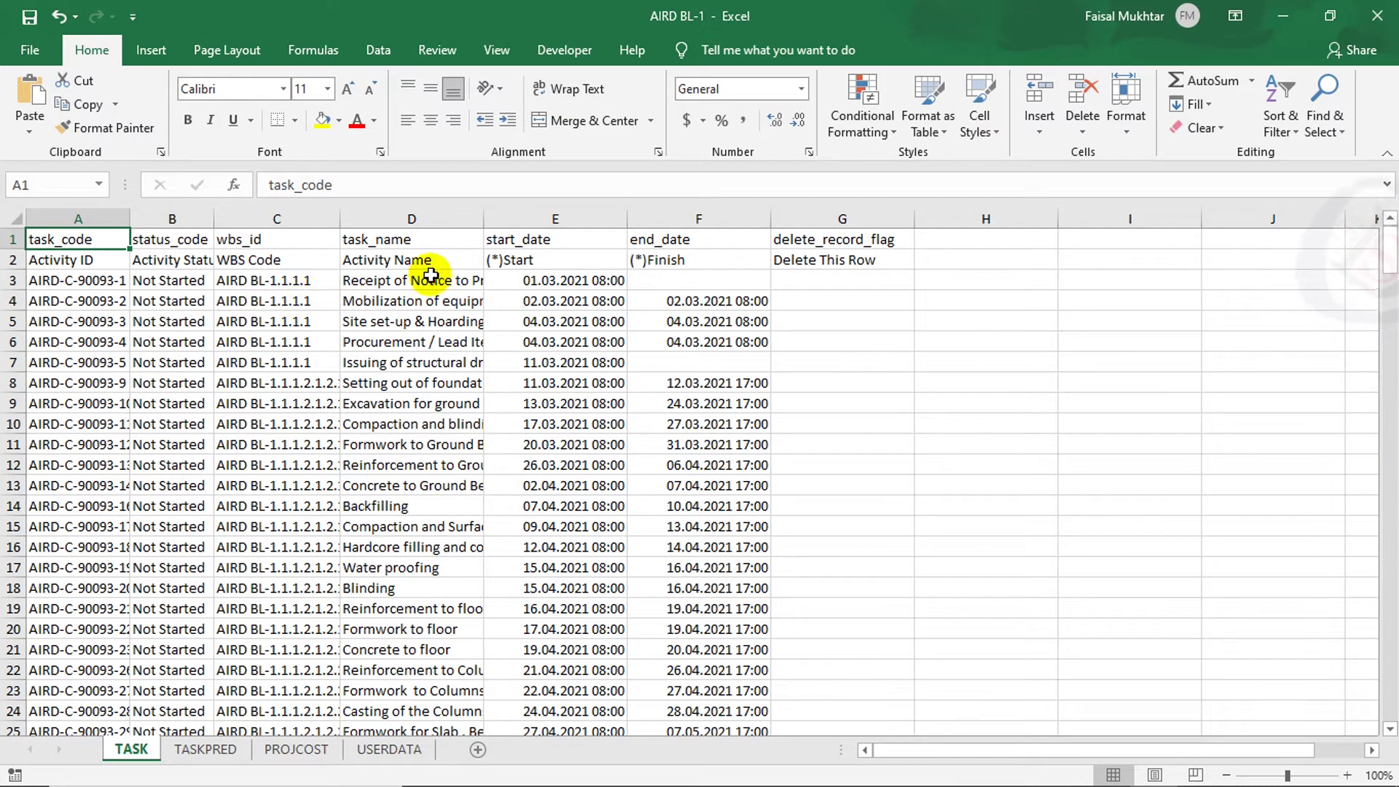
pyautogui.moveTo(487, 214); pyautogui.dragTo(530, 214)
# Copy the ID and status of activity AIRD-C-90093-4 from TASK cells A6:B6
pyautogui.click(459, 342)
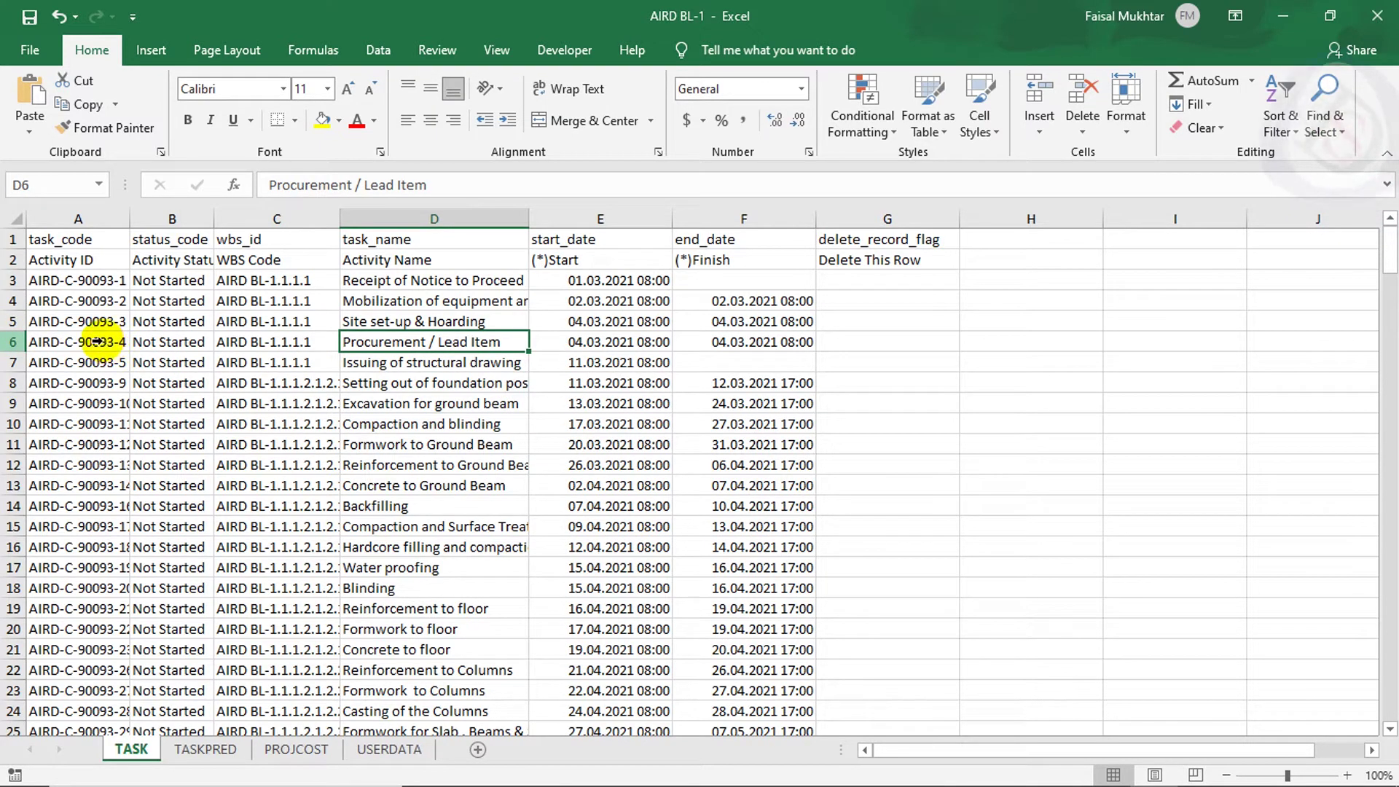
pyautogui.click(38, 343)
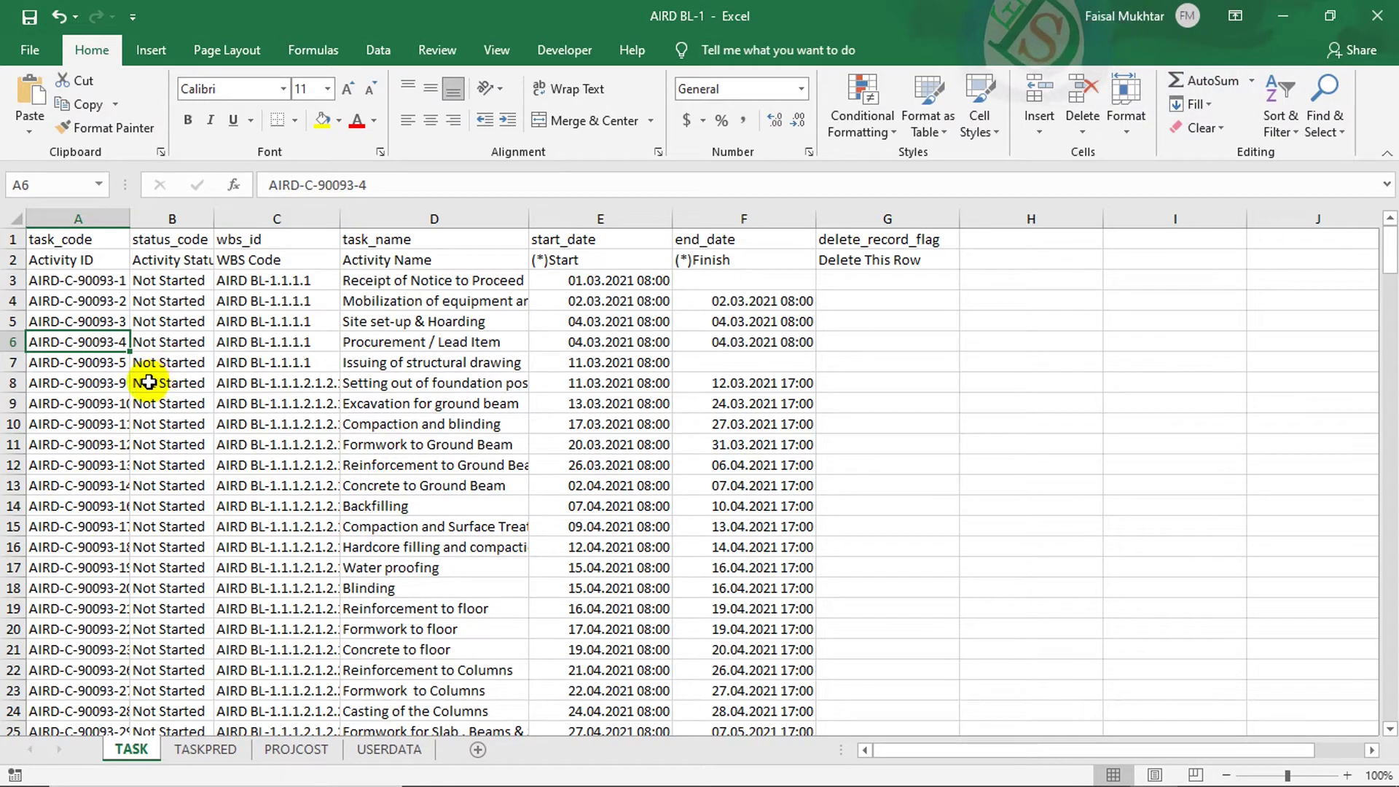
pyautogui.moveTo(88, 343); pyautogui.dragTo(150, 344)
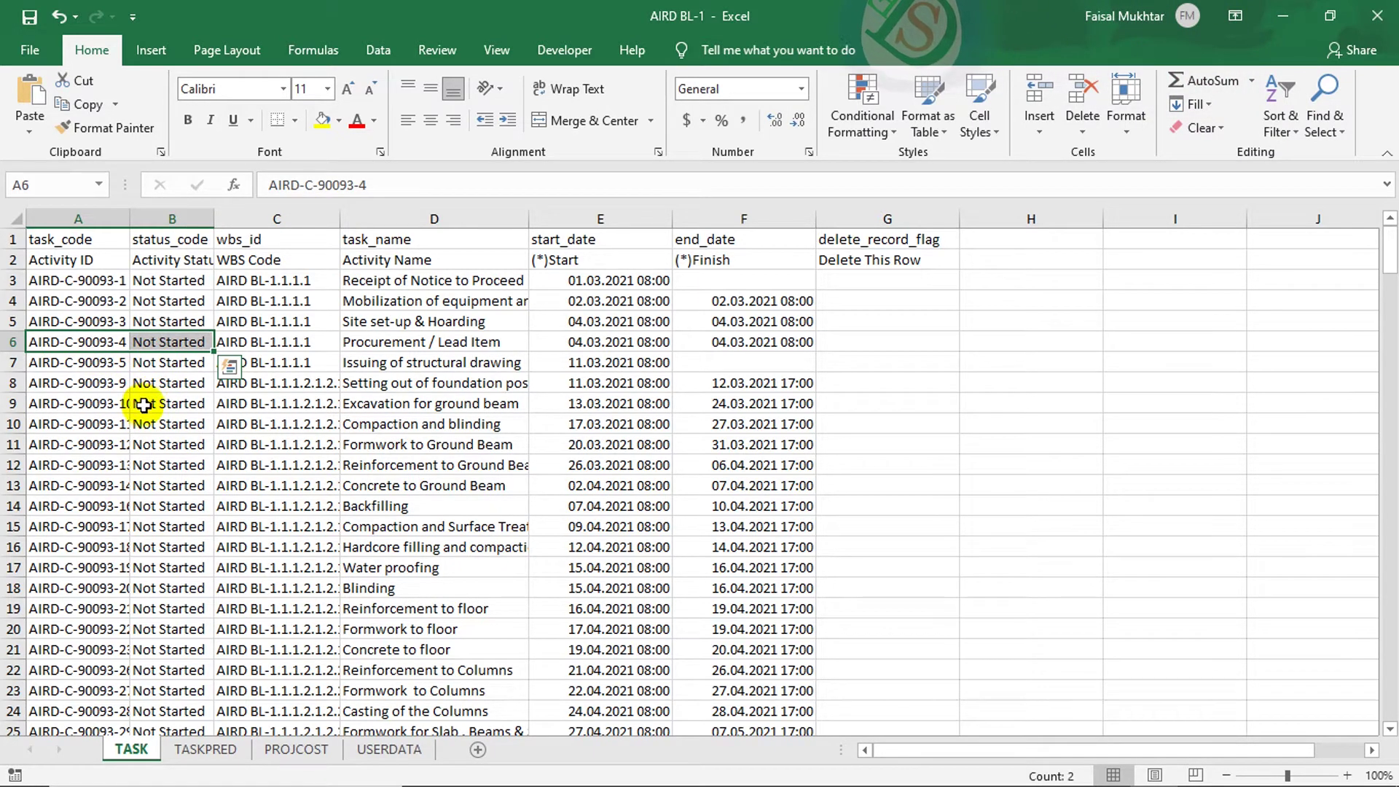
pyautogui.hotkey('ctrl', 'c')
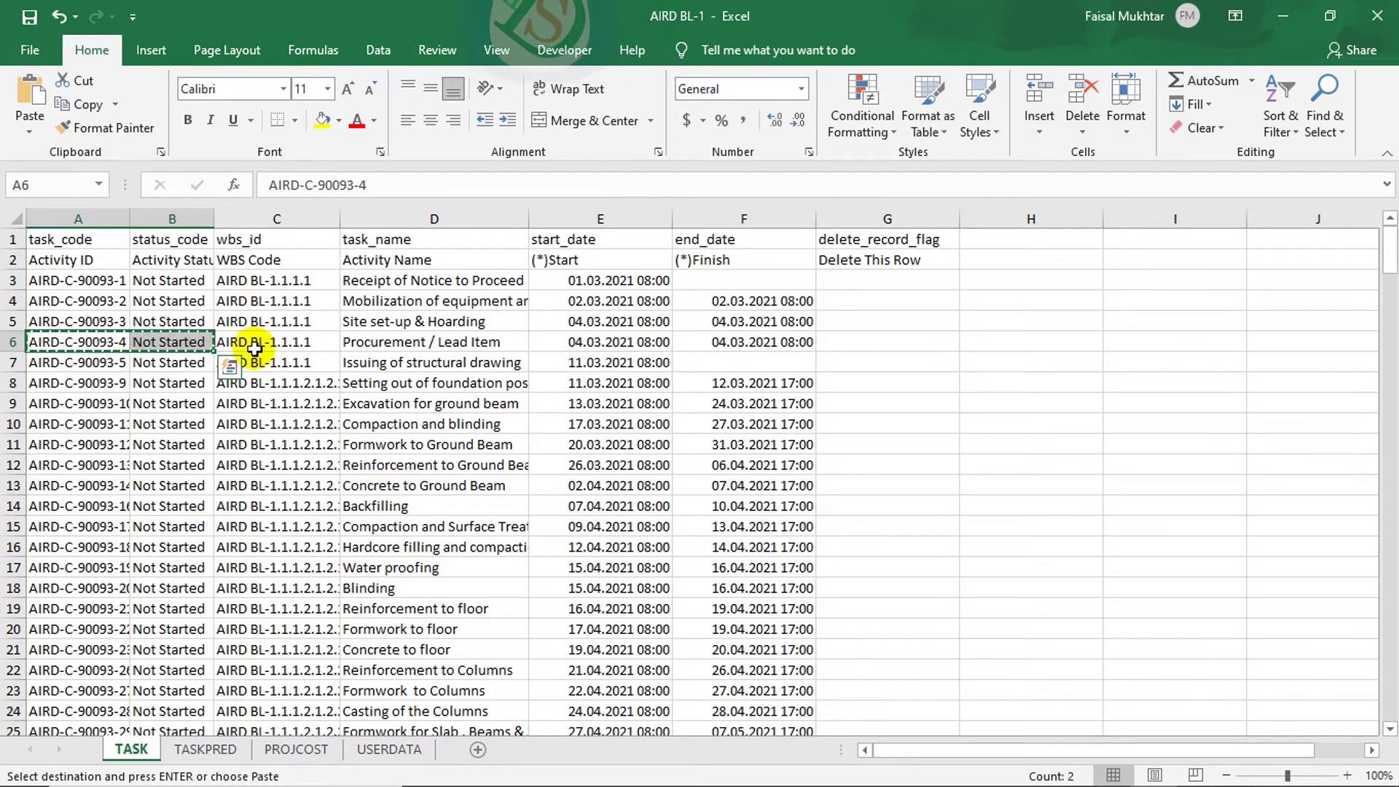
# Paste AIRD-C-90093-4 and its status into PROJCOST row 3, widening columns A and B
pyautogui.click(293, 750)
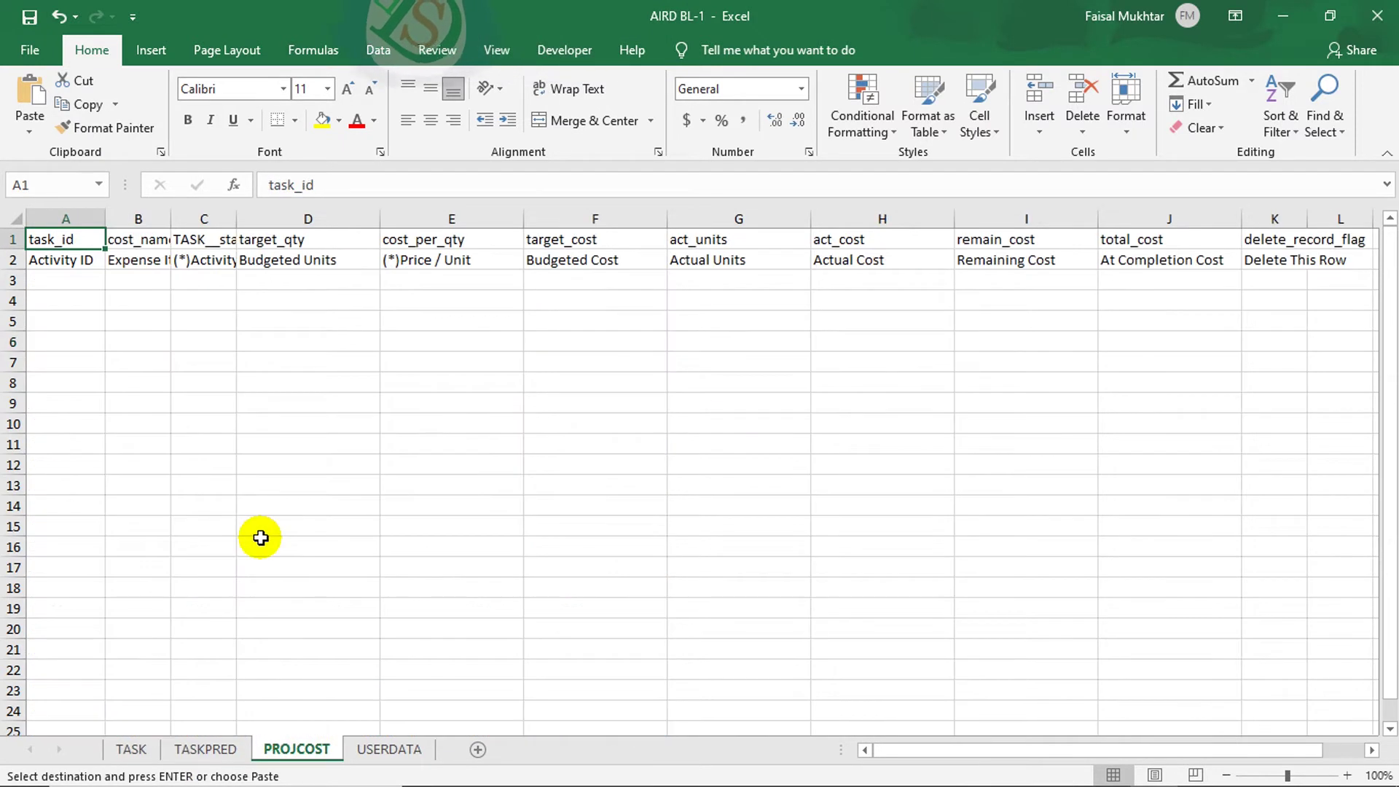
pyautogui.click(65, 281)
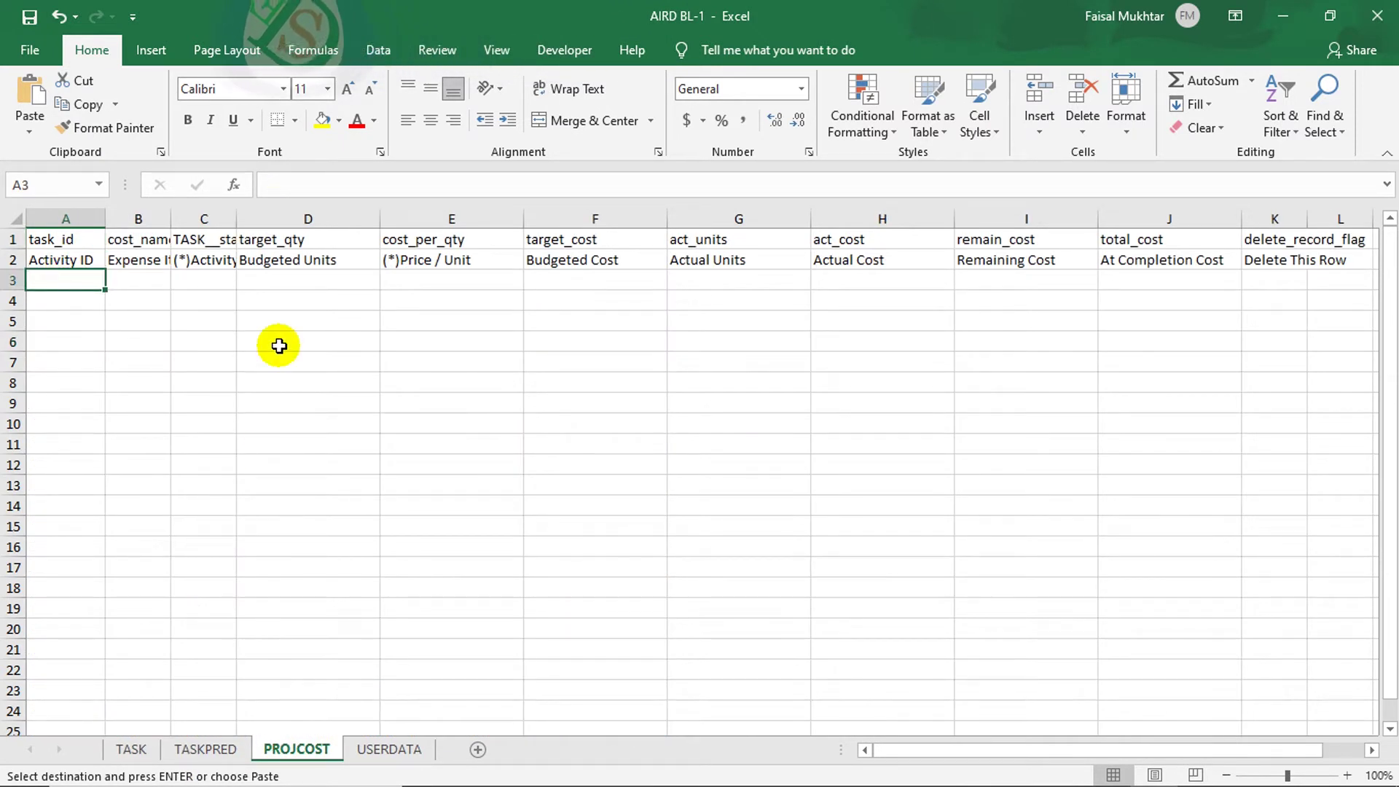
pyautogui.hotkey('ctrl', 'v')
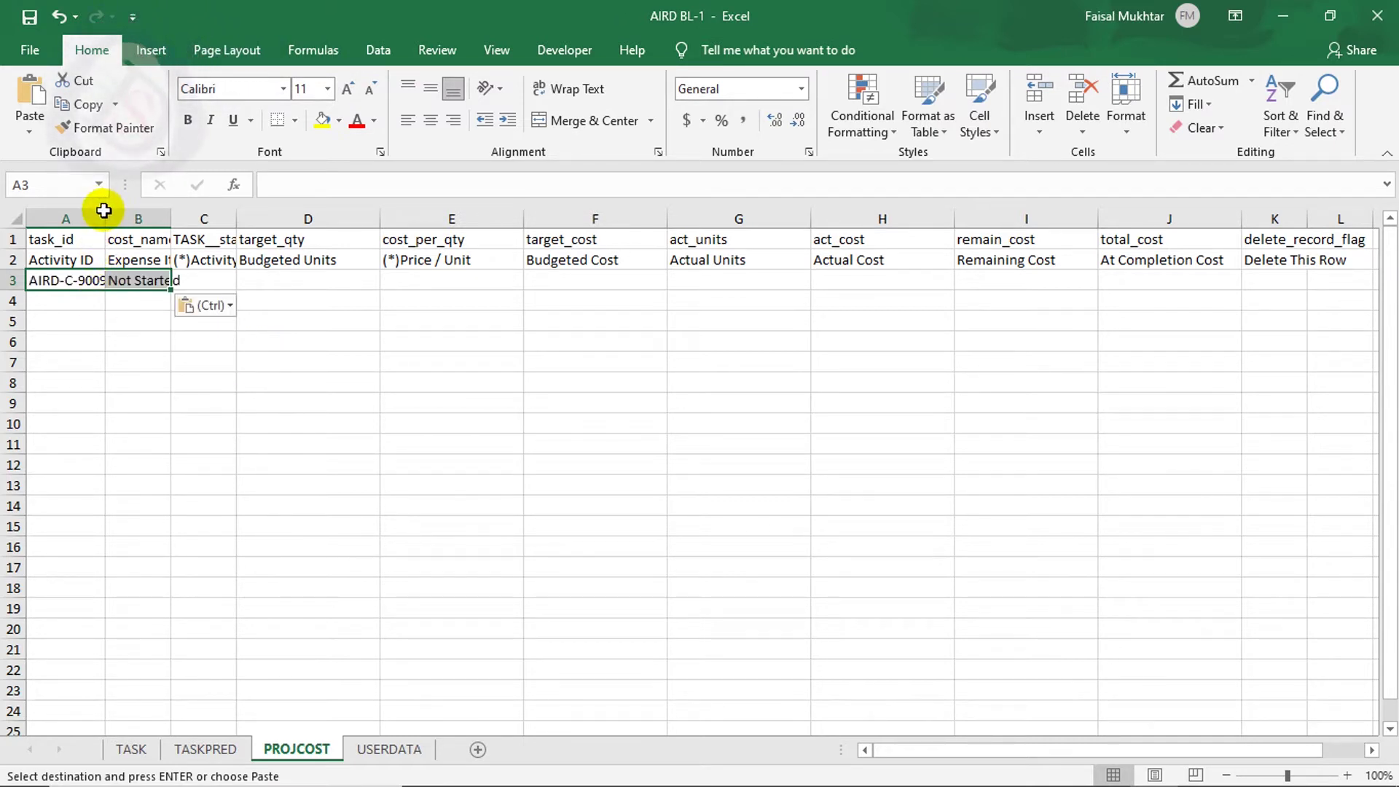
pyautogui.moveTo(104, 211); pyautogui.dragTo(163, 224)
pyautogui.click(221, 318)
pyautogui.moveTo(125, 280); pyautogui.dragTo(199, 288)
pyautogui.moveTo(232, 219); pyautogui.dragTo(291, 220)
pyautogui.click(241, 282)
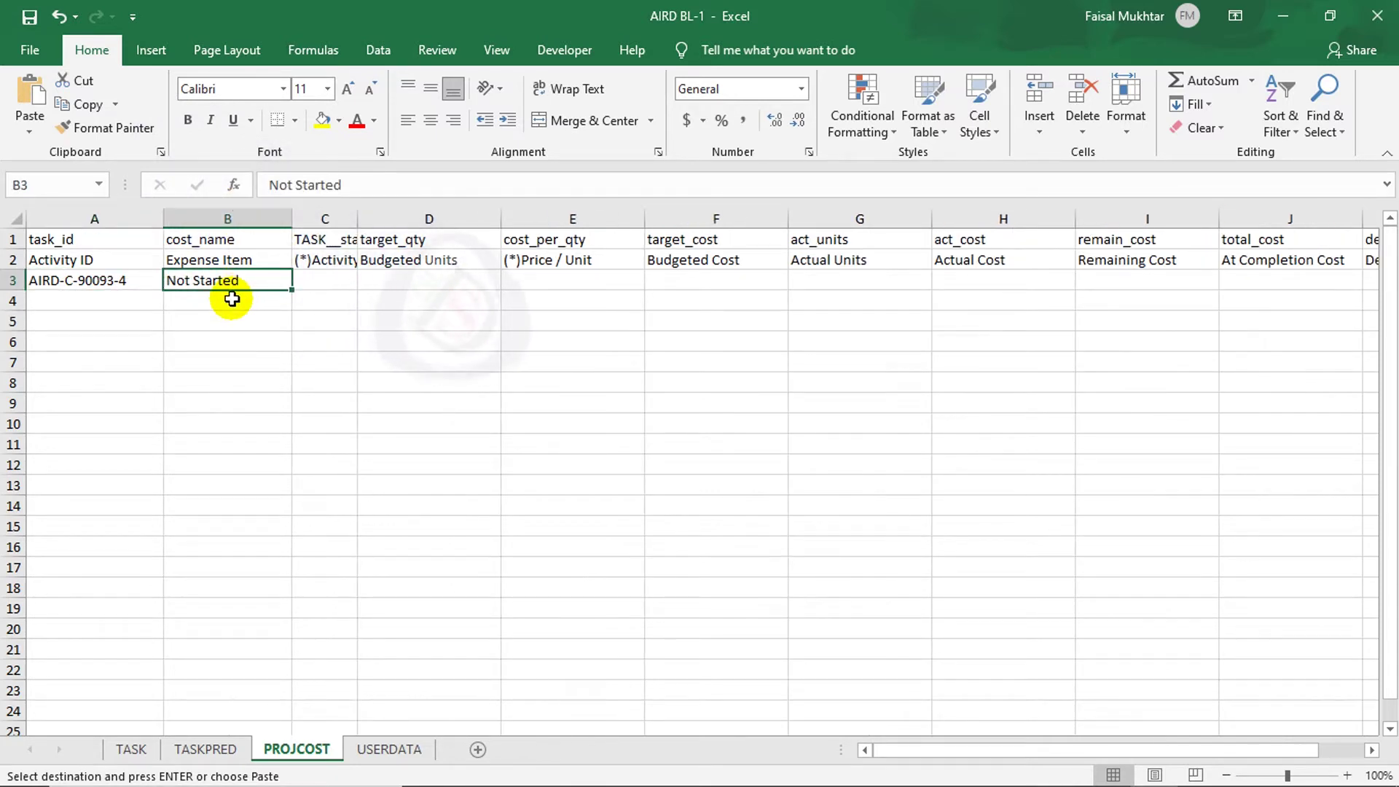
# Move Not Started into status cell C3 and widen column C
pyautogui.click(313, 281)
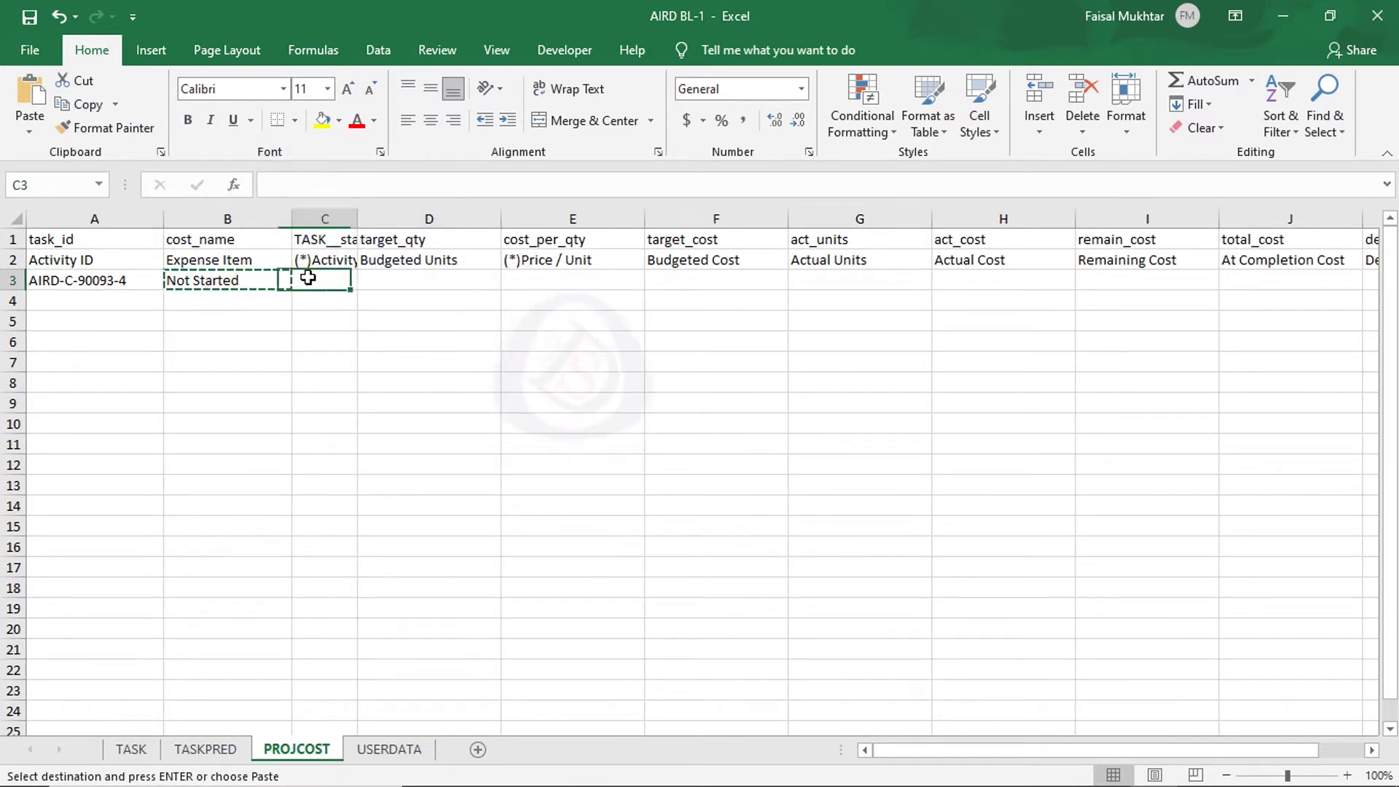
pyautogui.hotkey('ctrl', 'v')
pyautogui.click(412, 321)
pyautogui.moveTo(357, 219); pyautogui.dragTo(400, 218)
pyautogui.click(441, 339)
# Enter Vibrator Machine as the expense item in B3 and check row 3
pyautogui.click(197, 283)
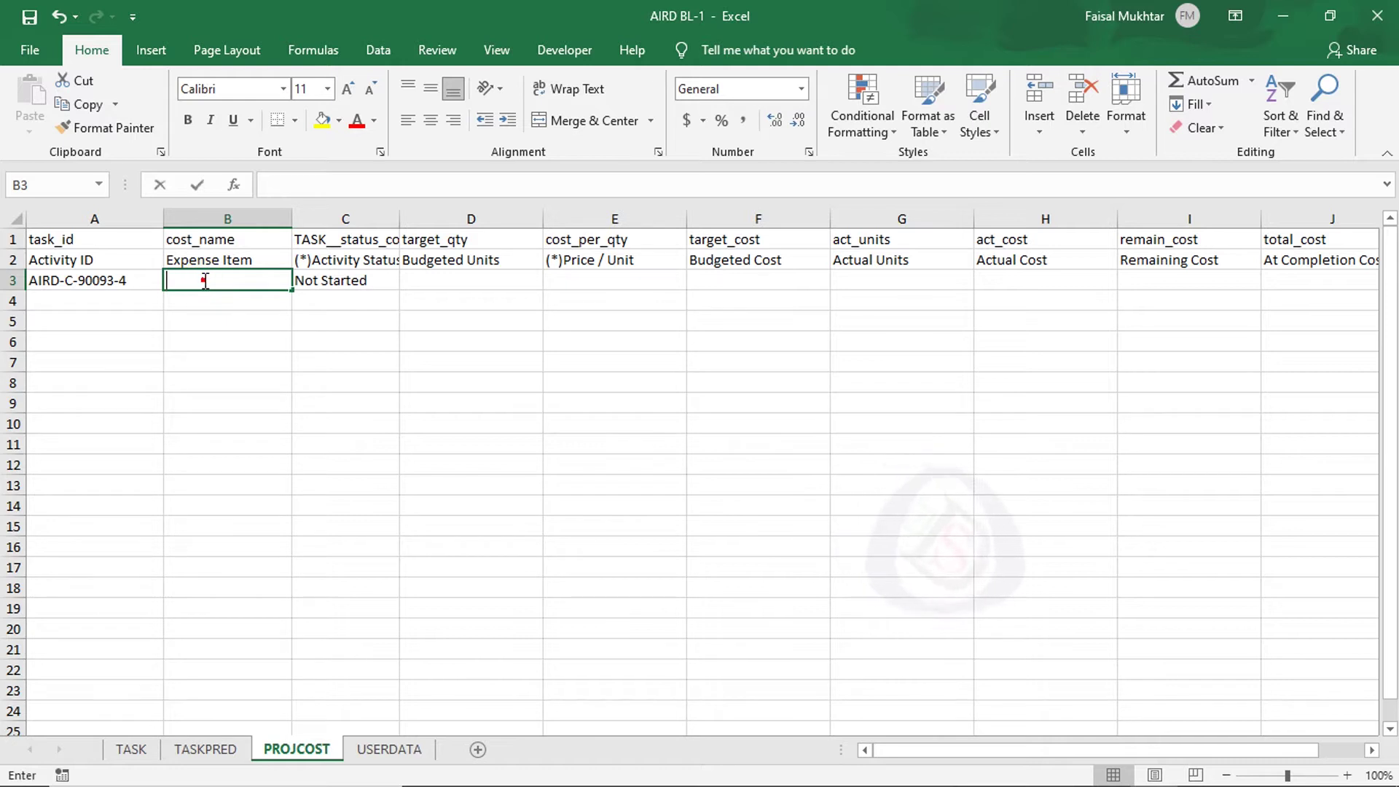
pyautogui.doubleClick(204, 281)
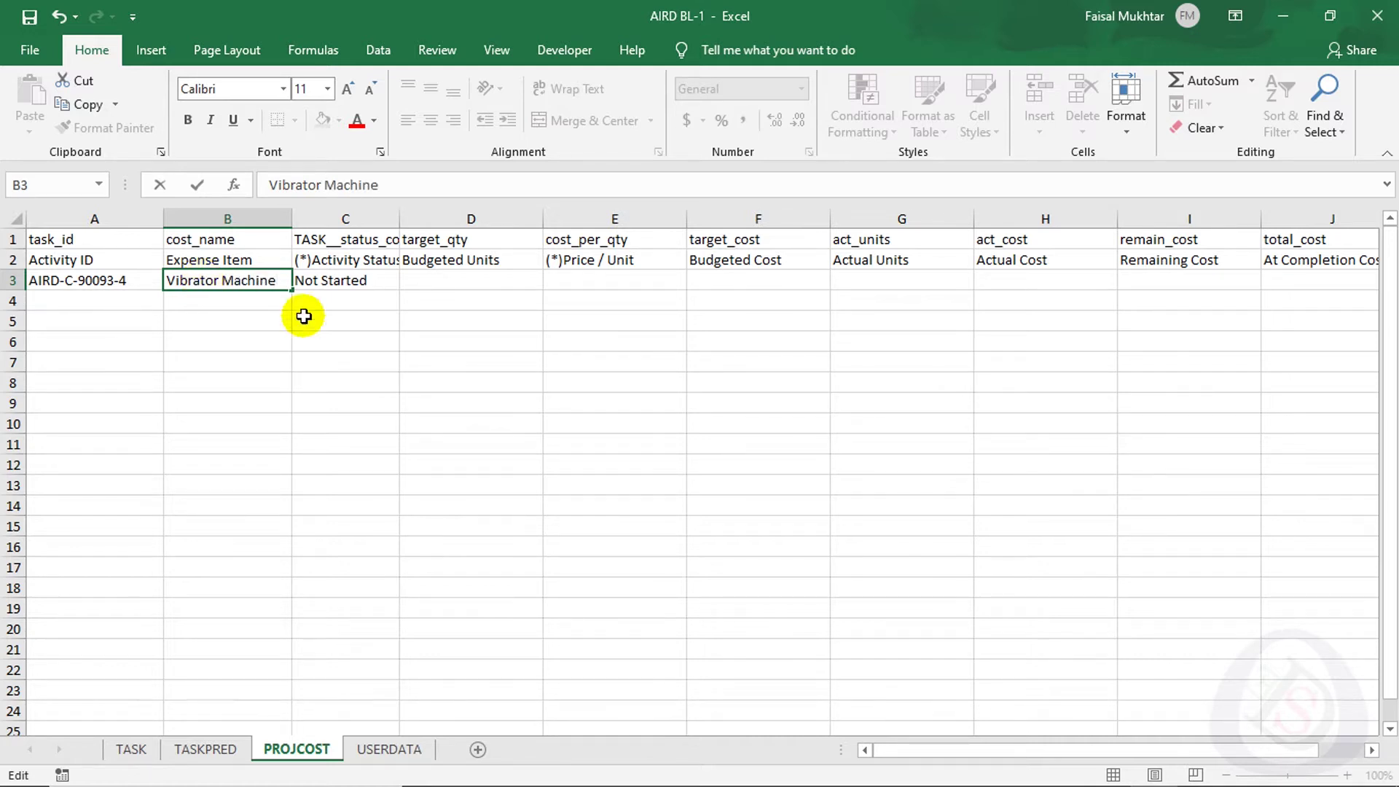
pyautogui.click(513, 384)
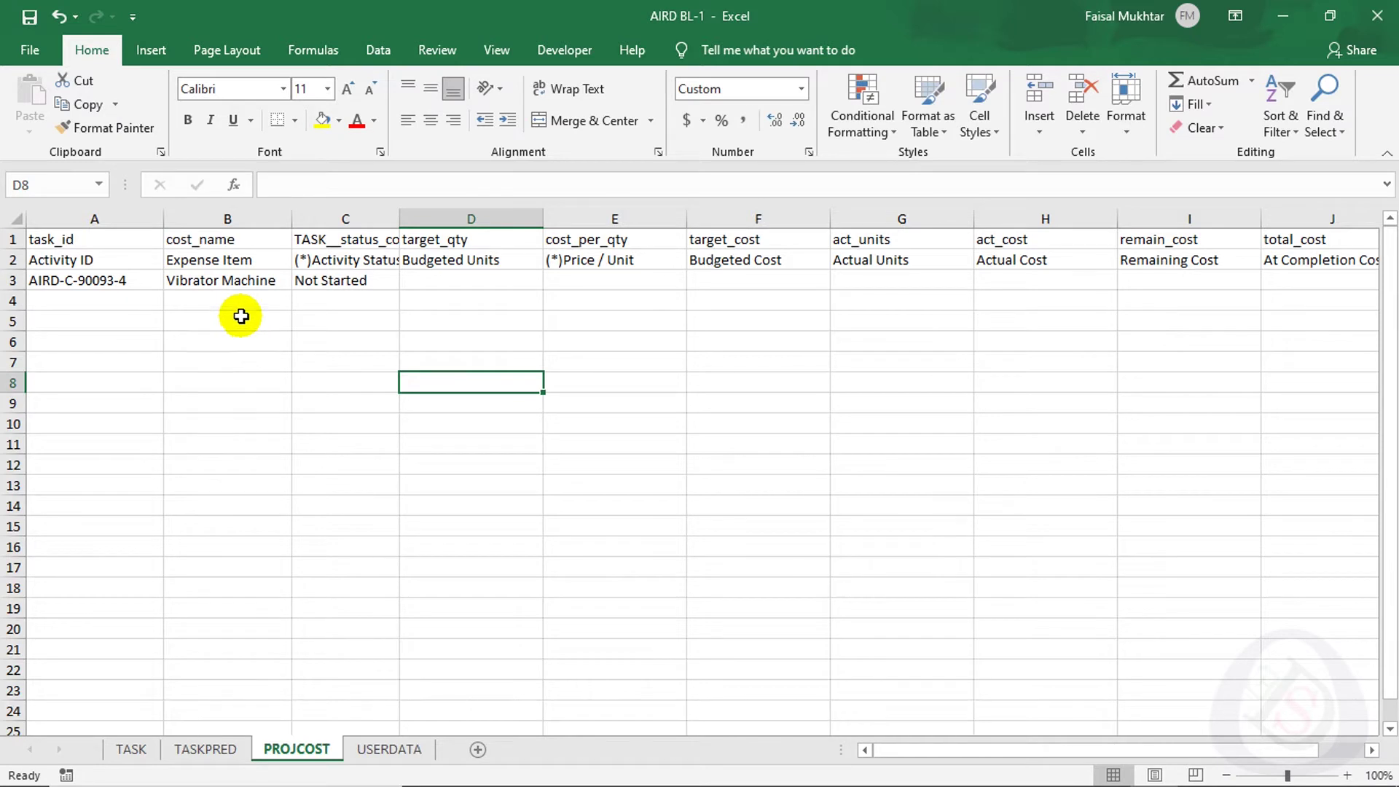
pyautogui.click(222, 277)
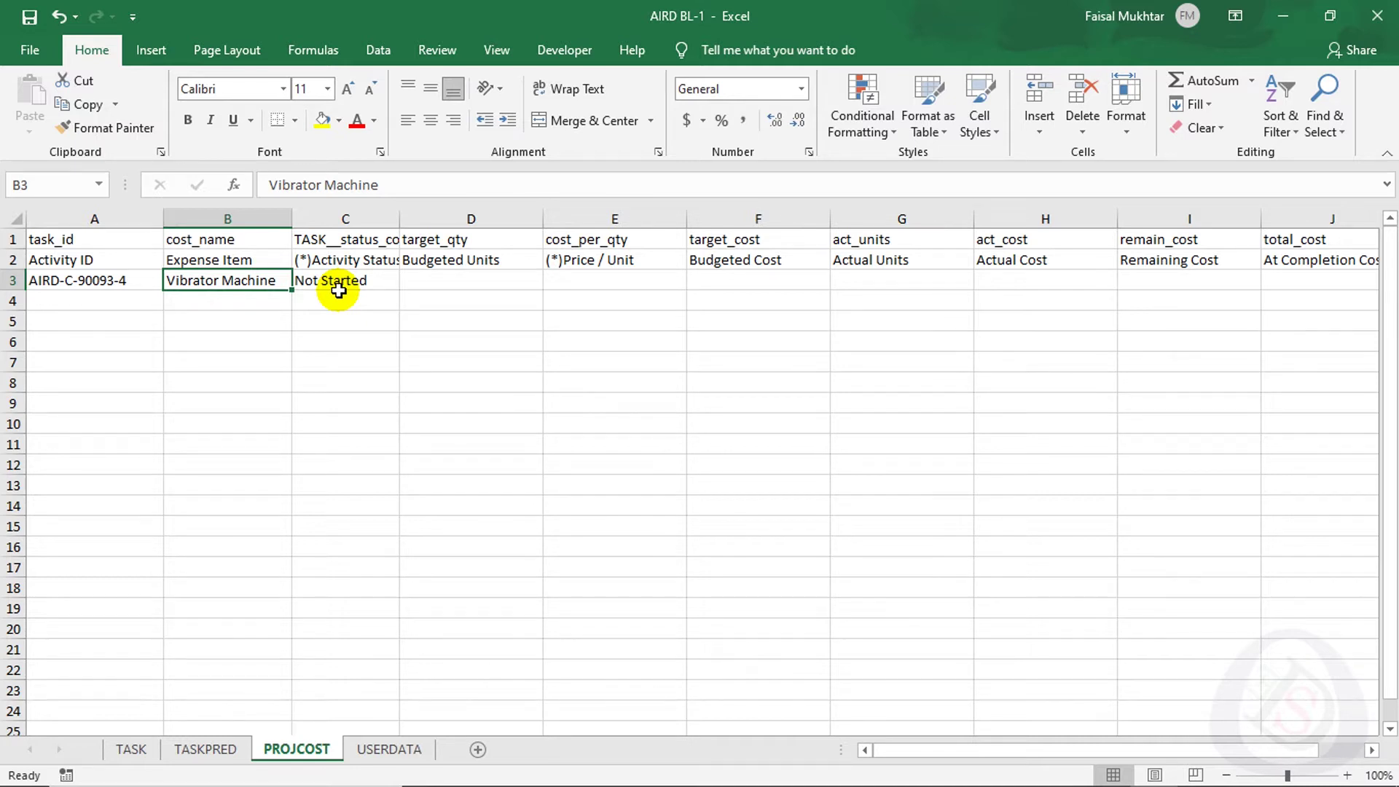
pyautogui.click(339, 289)
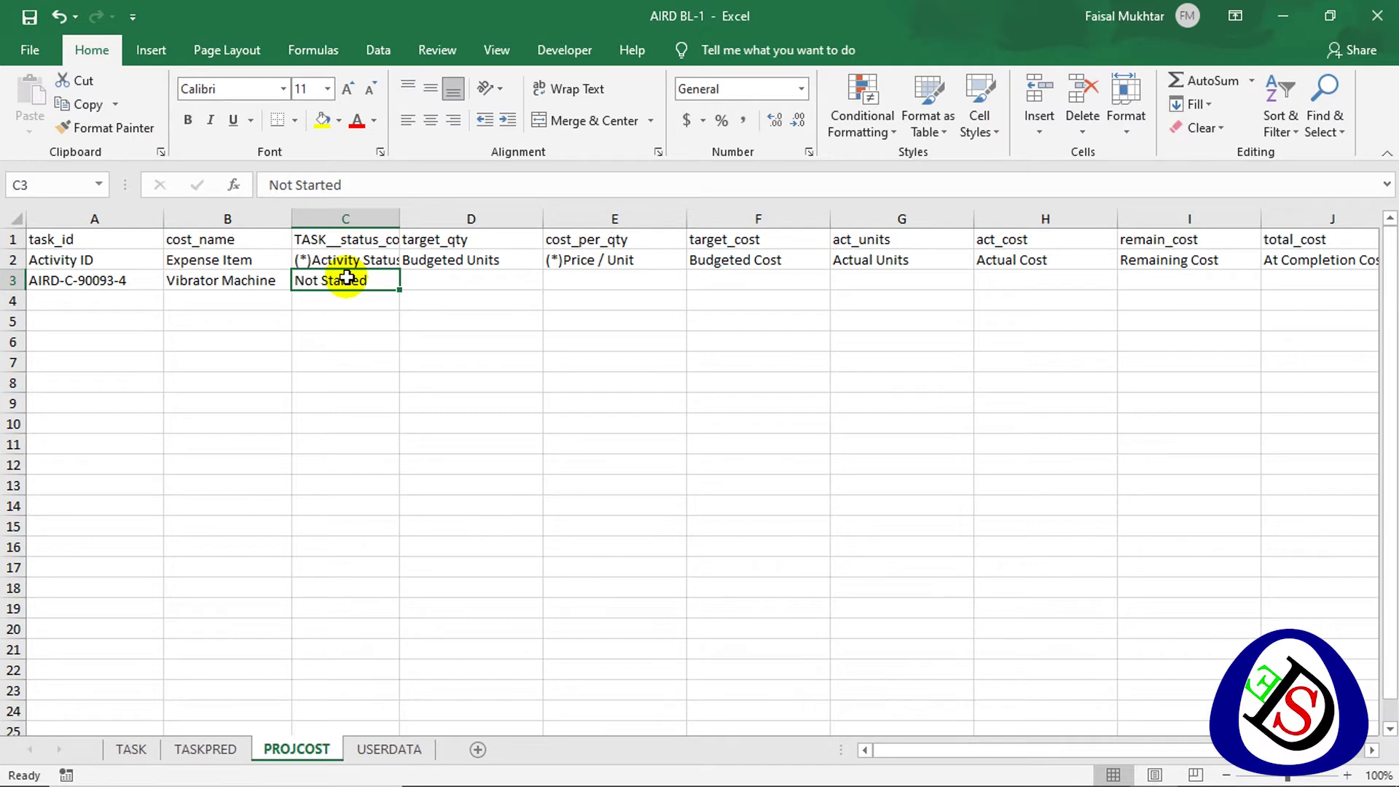
# After checking the TASK sheet, enter 2 as the budgeted units in PROJCOST D3
pyautogui.click(131, 749)
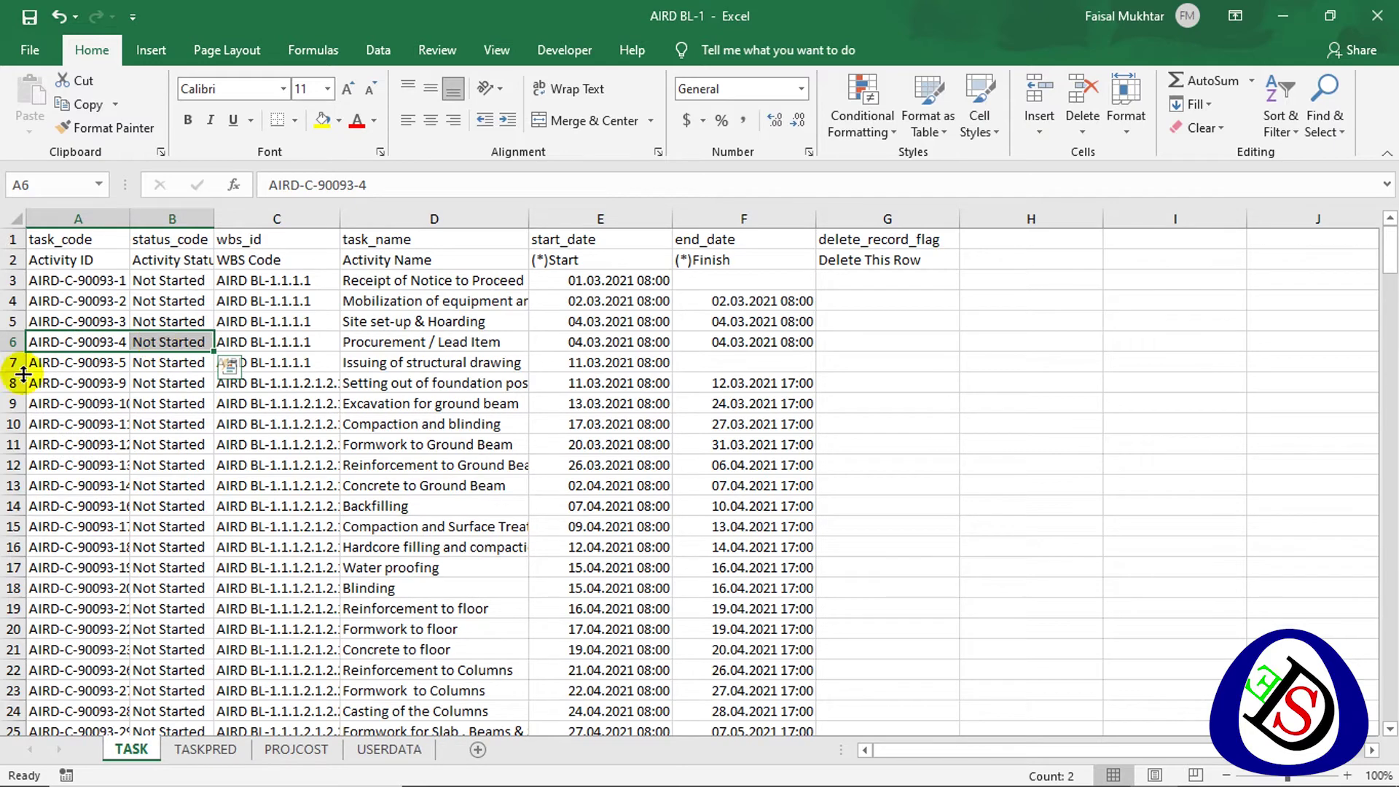
pyautogui.click(321, 755)
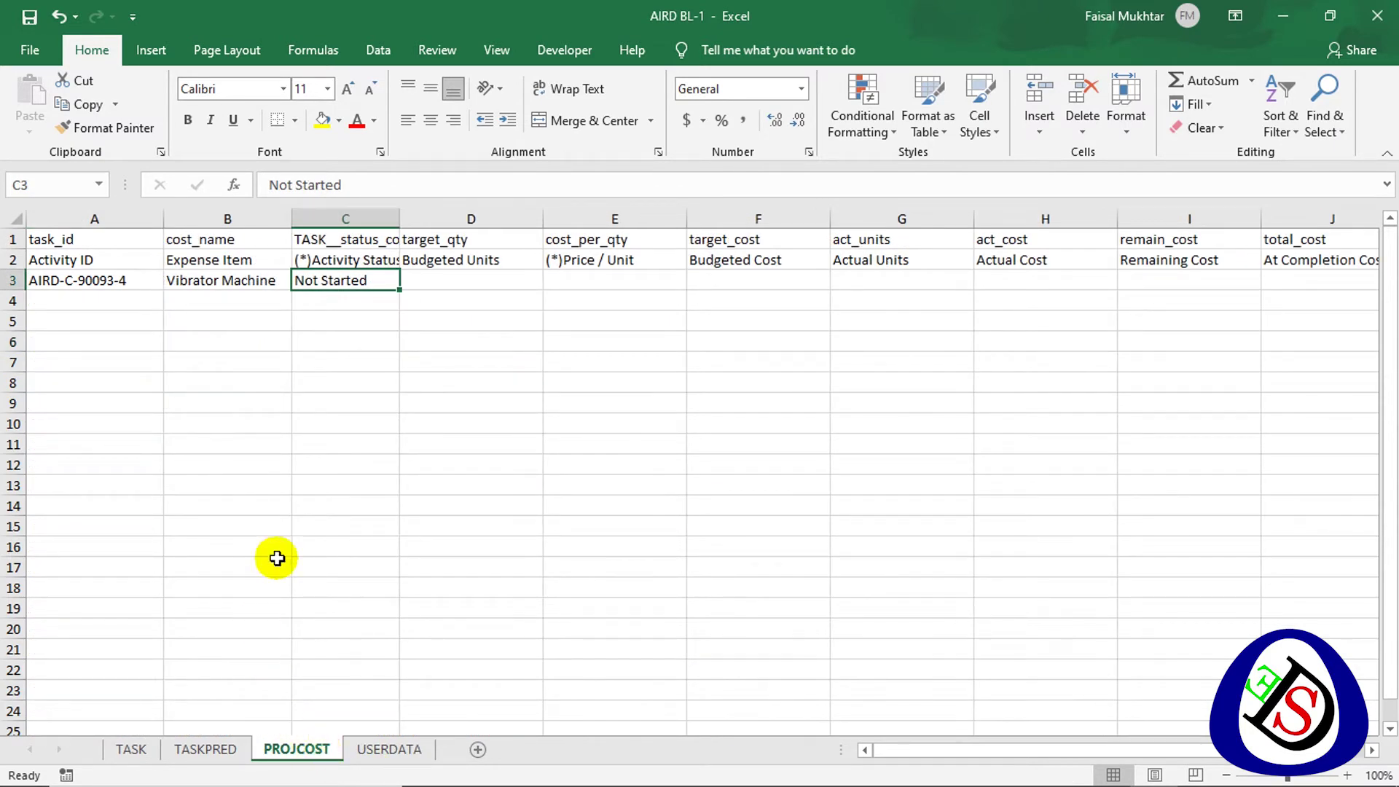
pyautogui.click(462, 428)
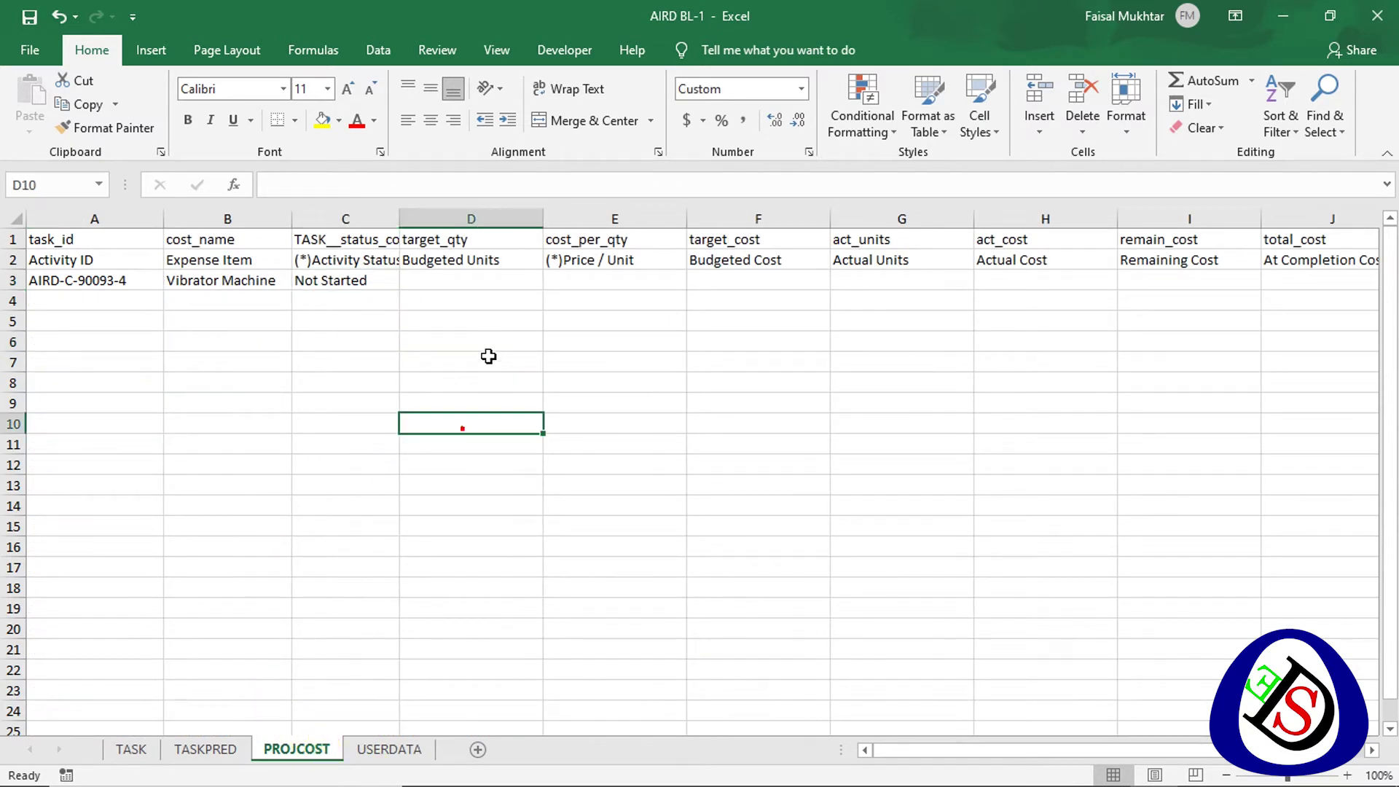
pyautogui.click(489, 285)
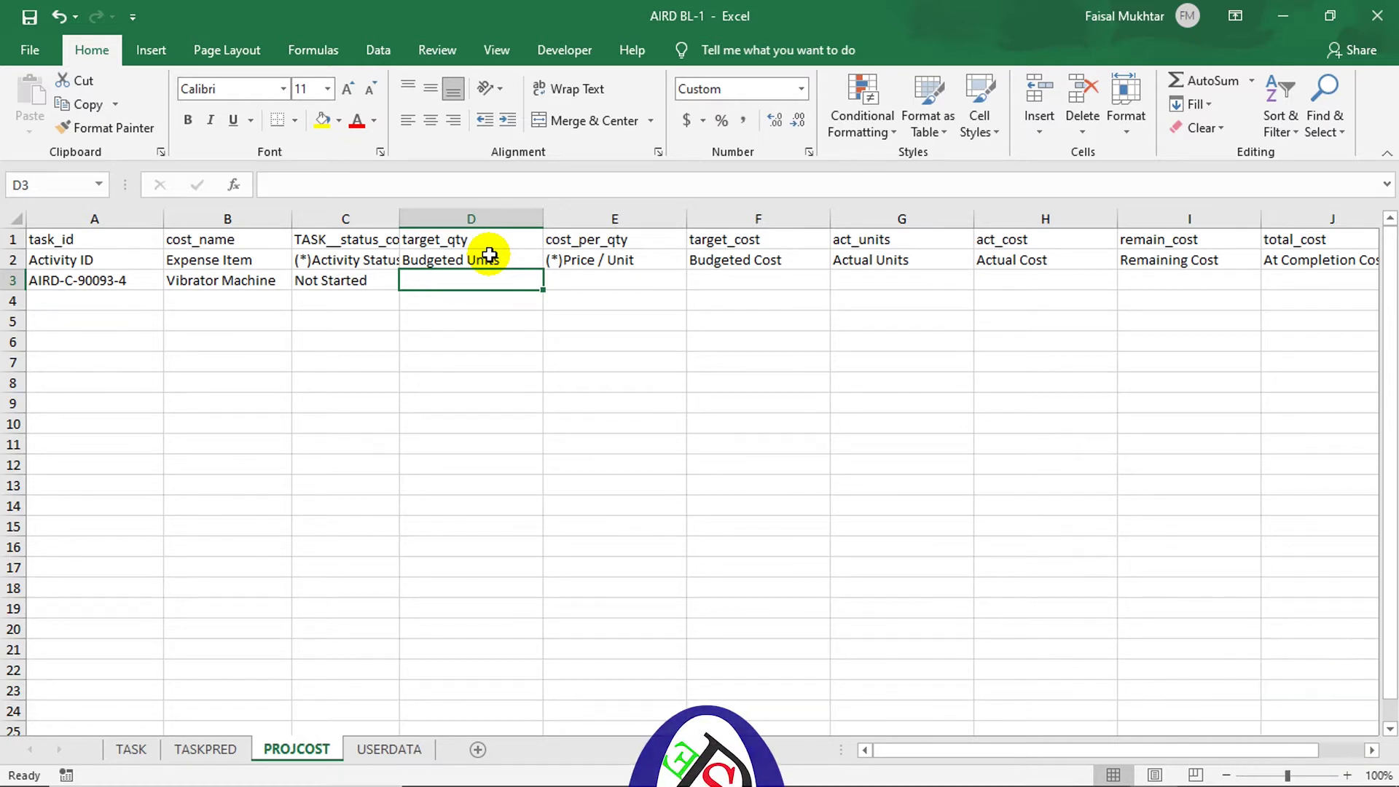
pyautogui.write('2')
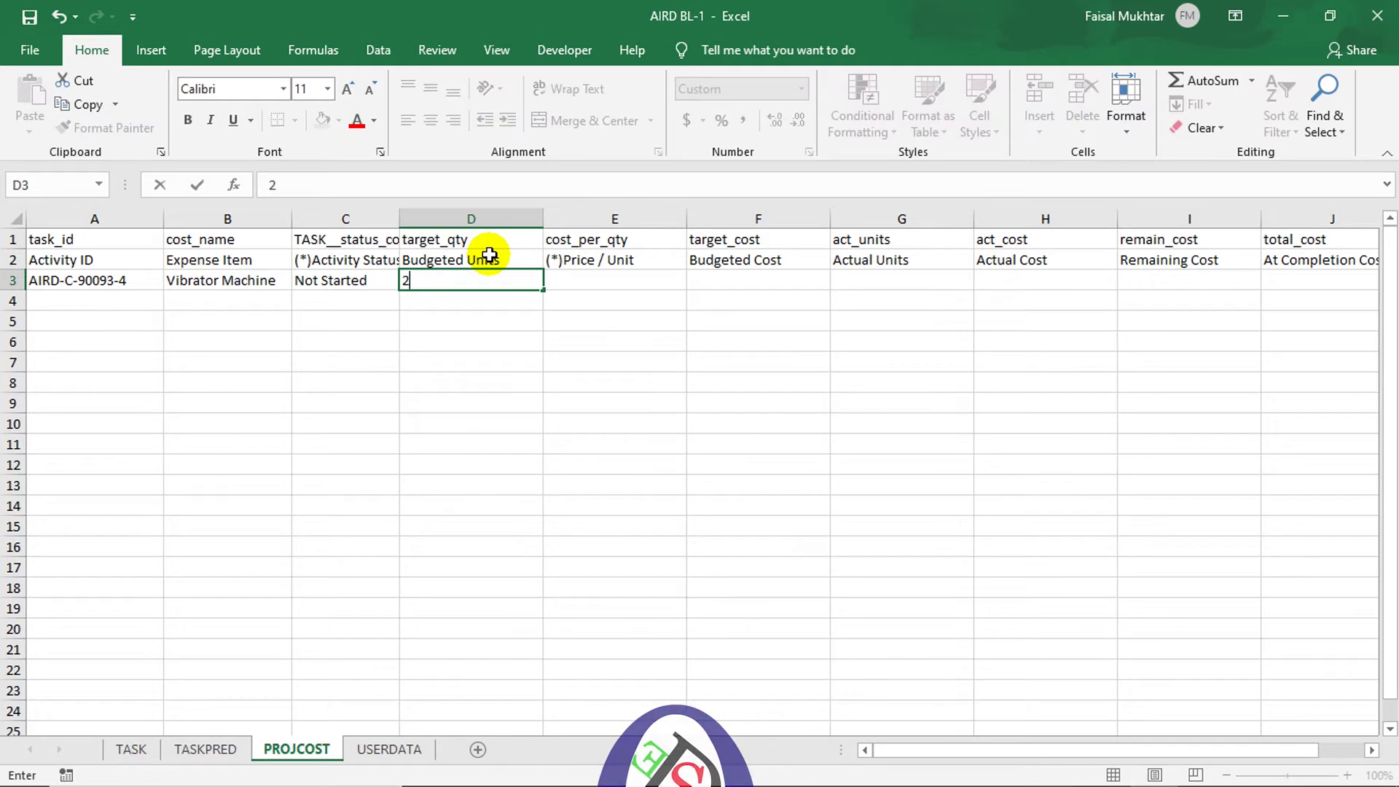
pyautogui.click(729, 402)
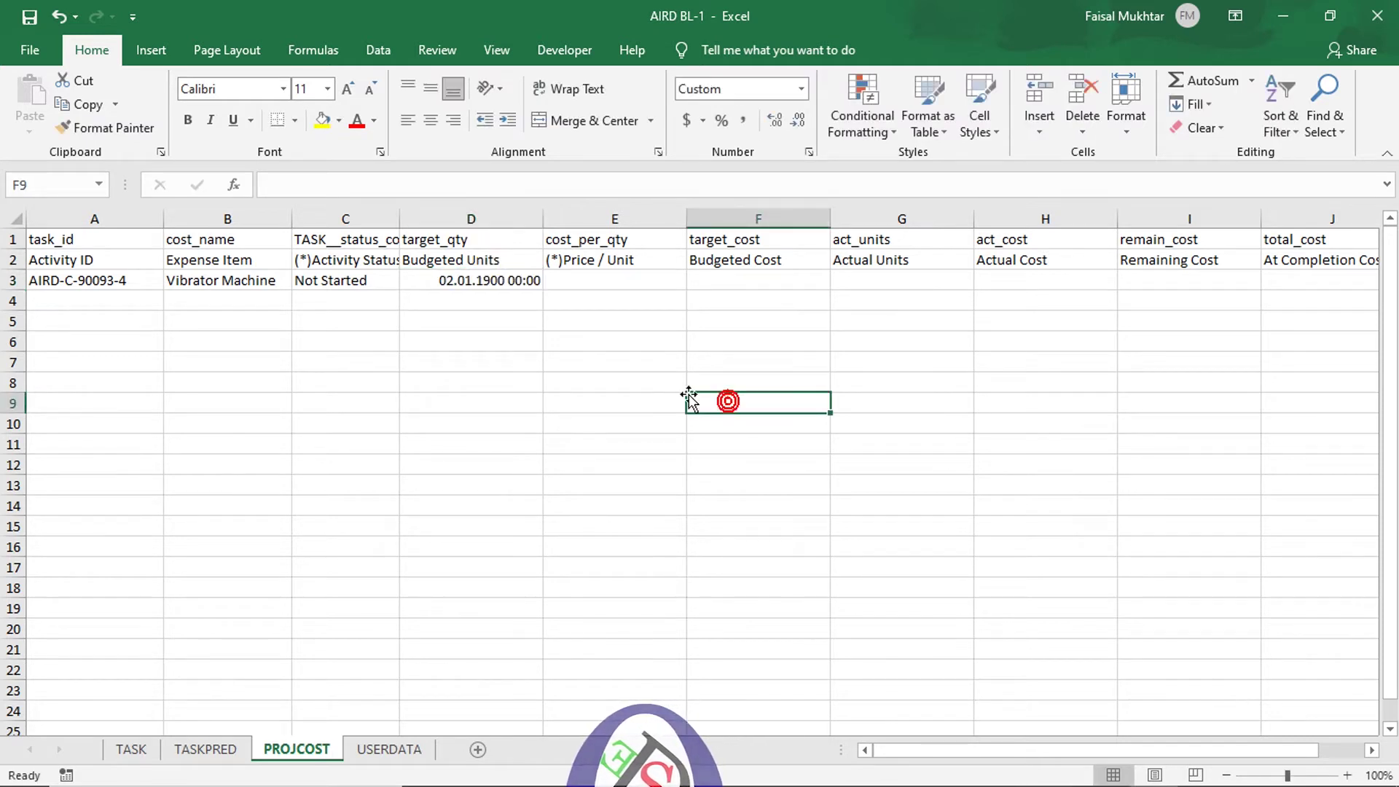
# Format D3 as Text so the budgeted units read 2 instead of a date
pyautogui.click(483, 281)
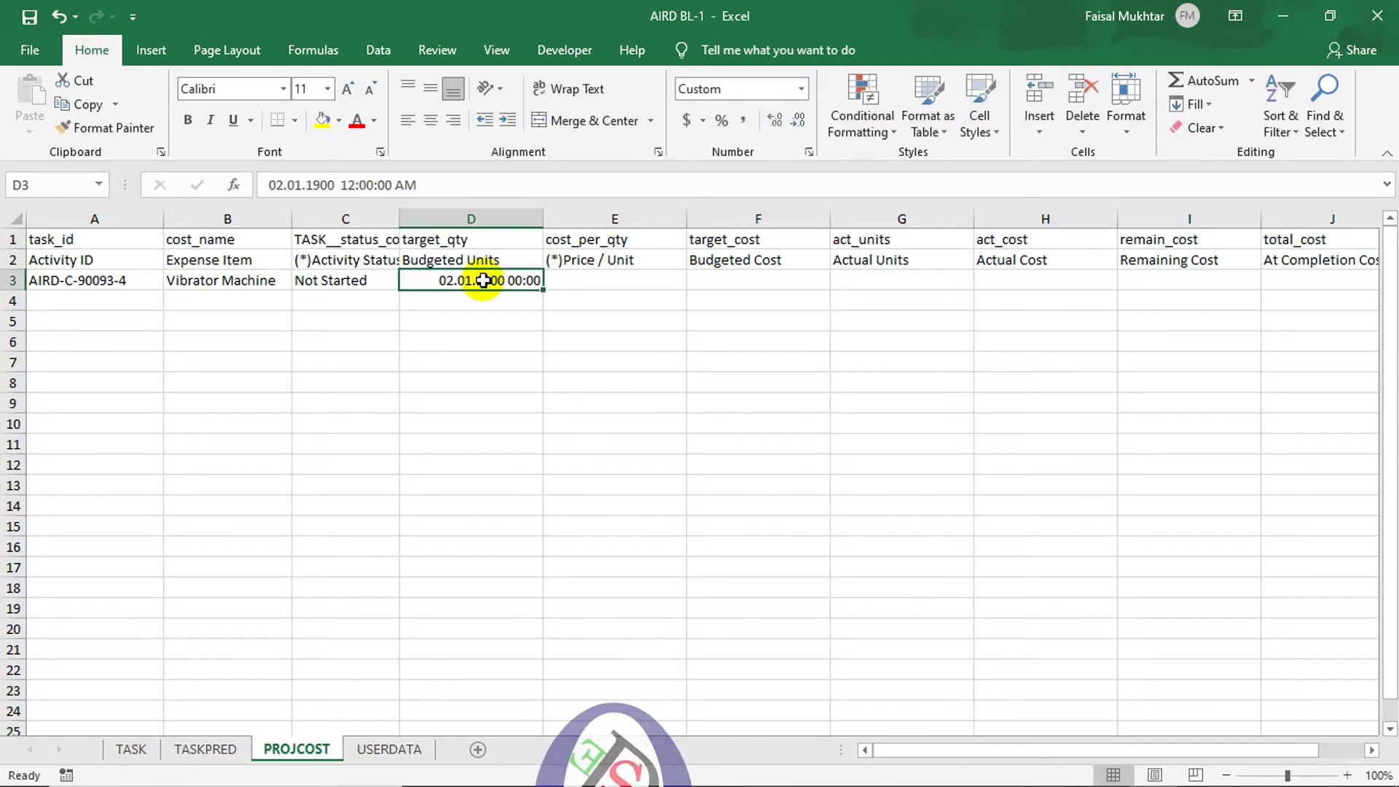
pyautogui.rightClick(482, 283)
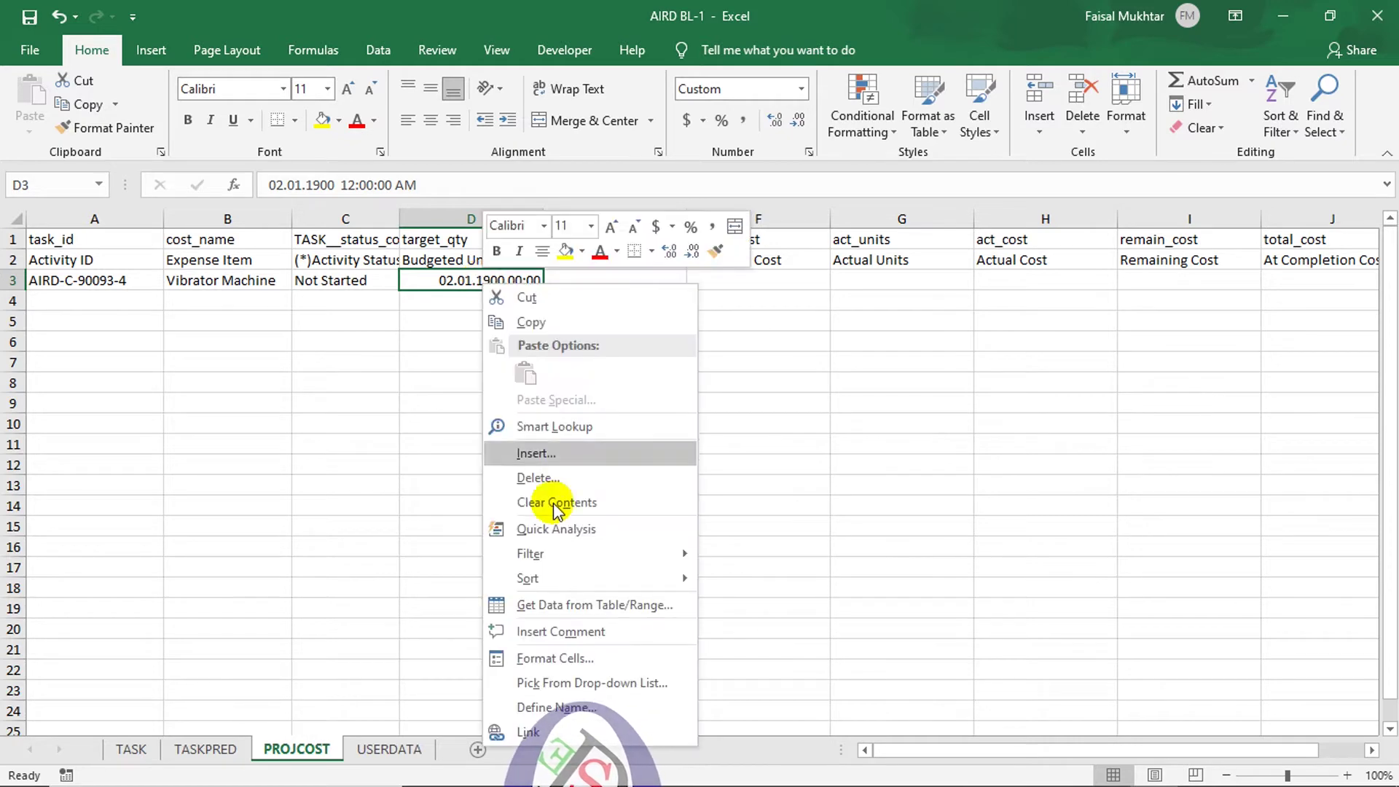
pyautogui.click(576, 658)
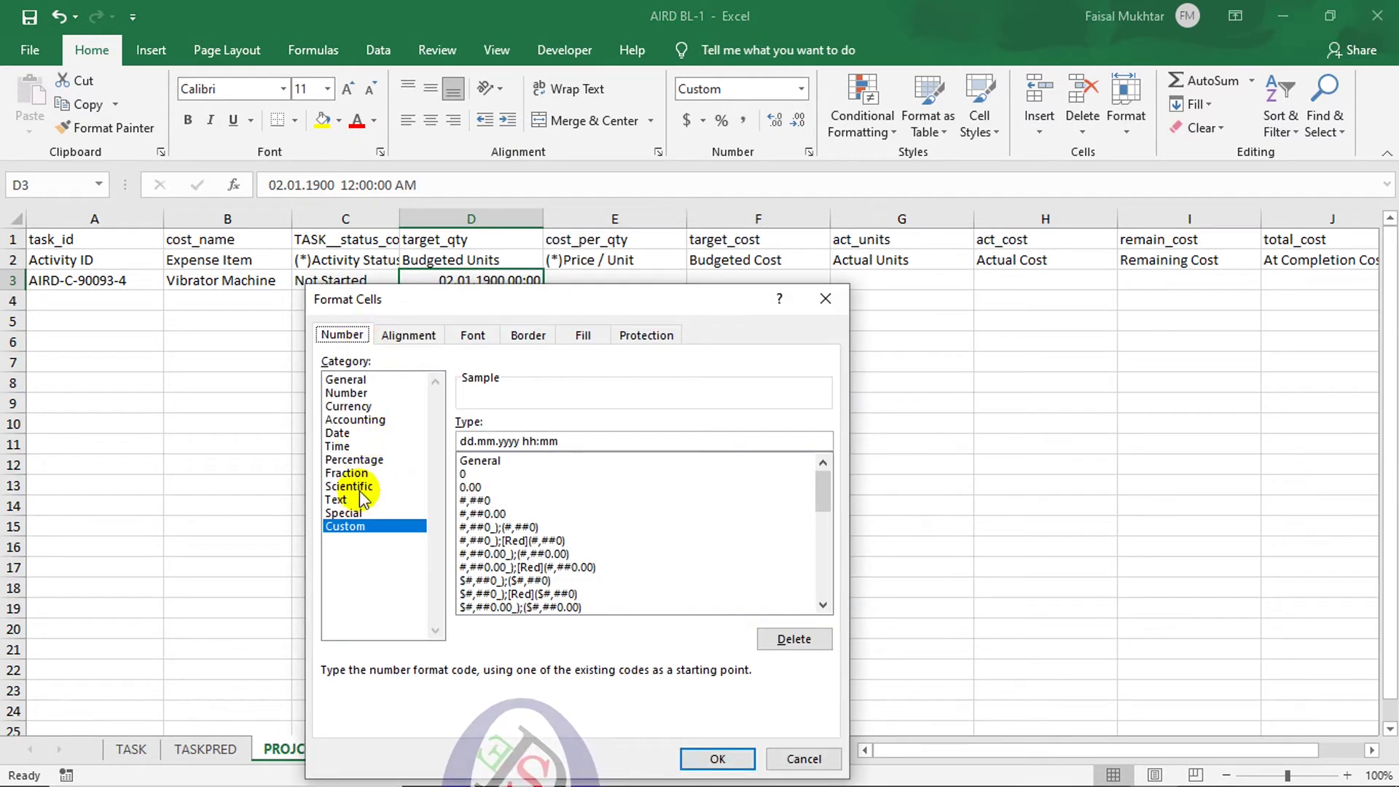
pyautogui.click(336, 499)
pyautogui.click(723, 761)
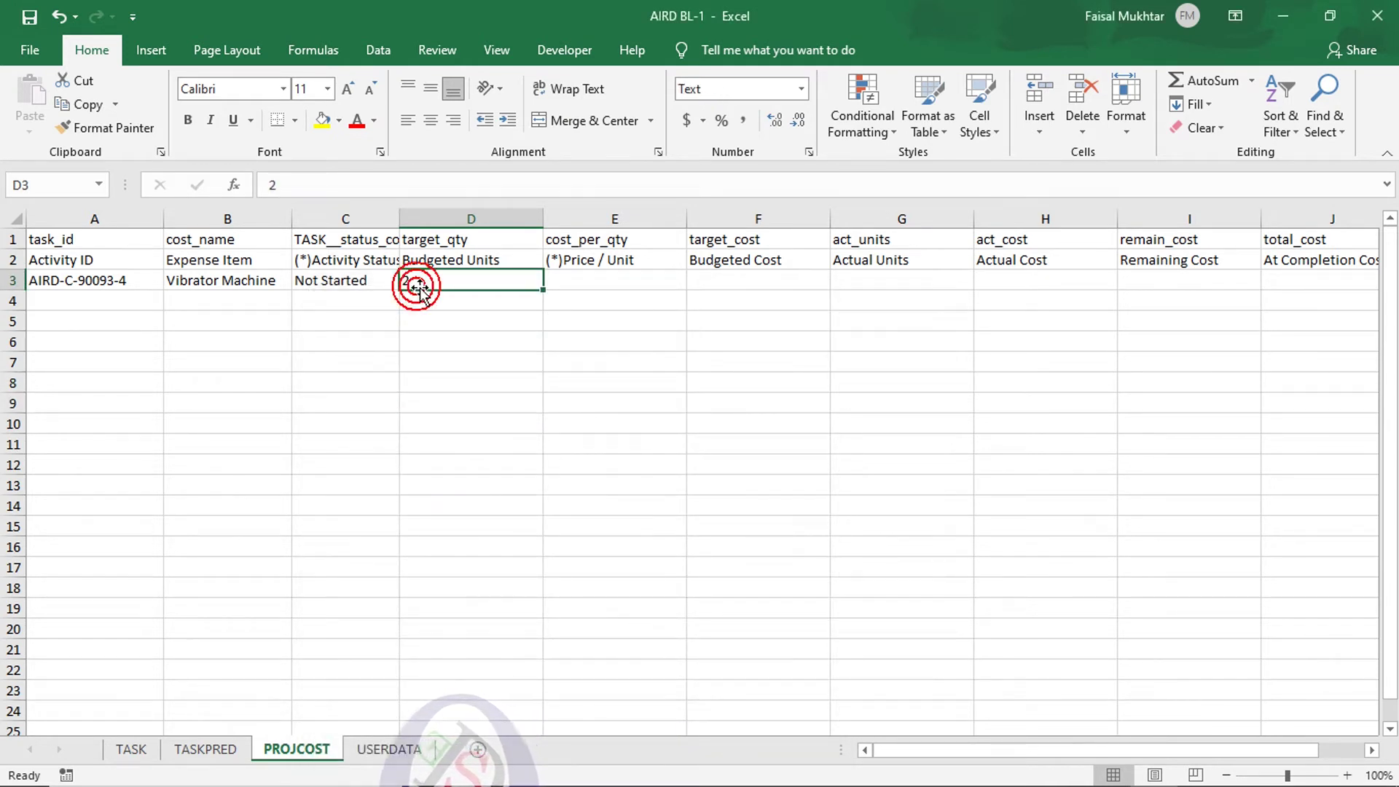
pyautogui.click(515, 387)
pyautogui.click(563, 275)
pyautogui.click(563, 276)
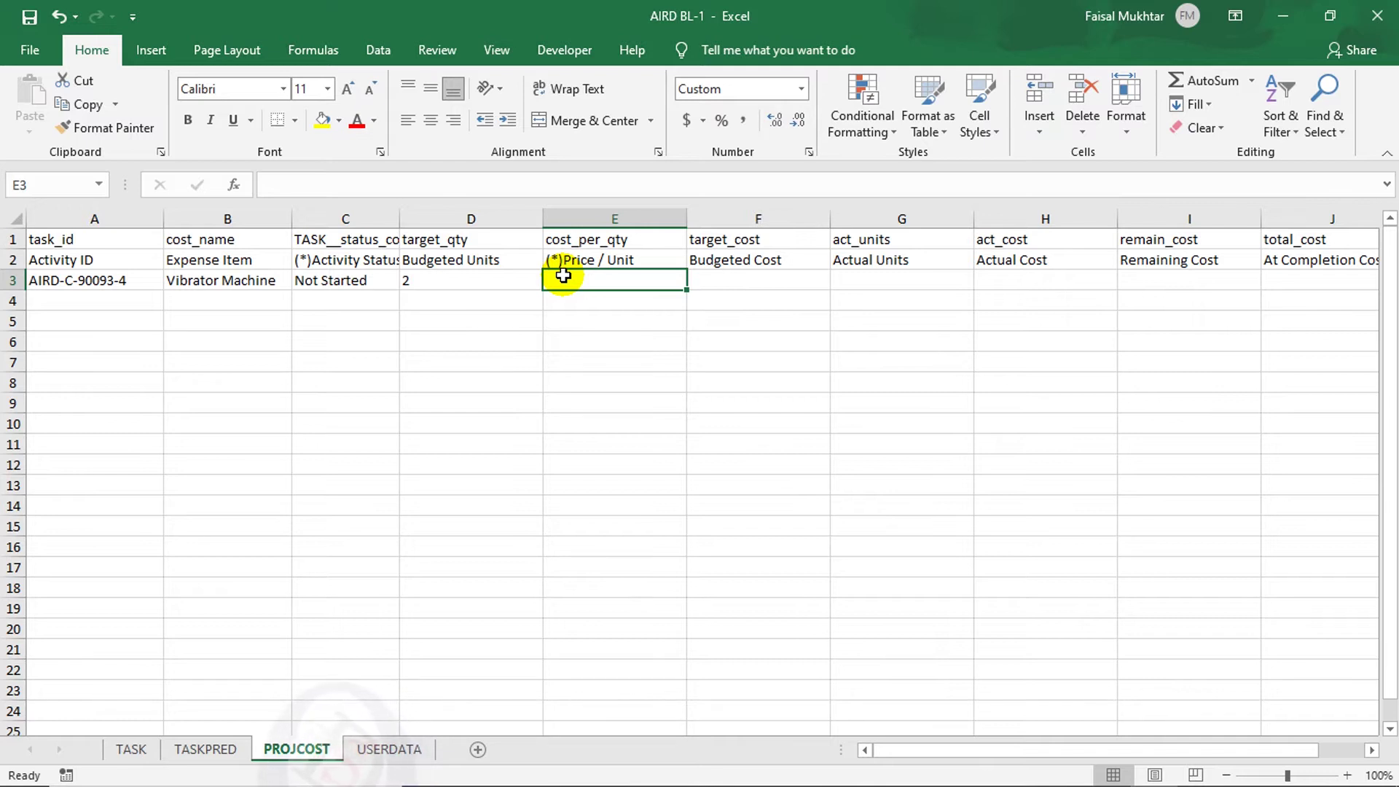
# Enter 135 as E3's price per unit, using D3's Text format so it isn't a date
pyautogui.write('13')
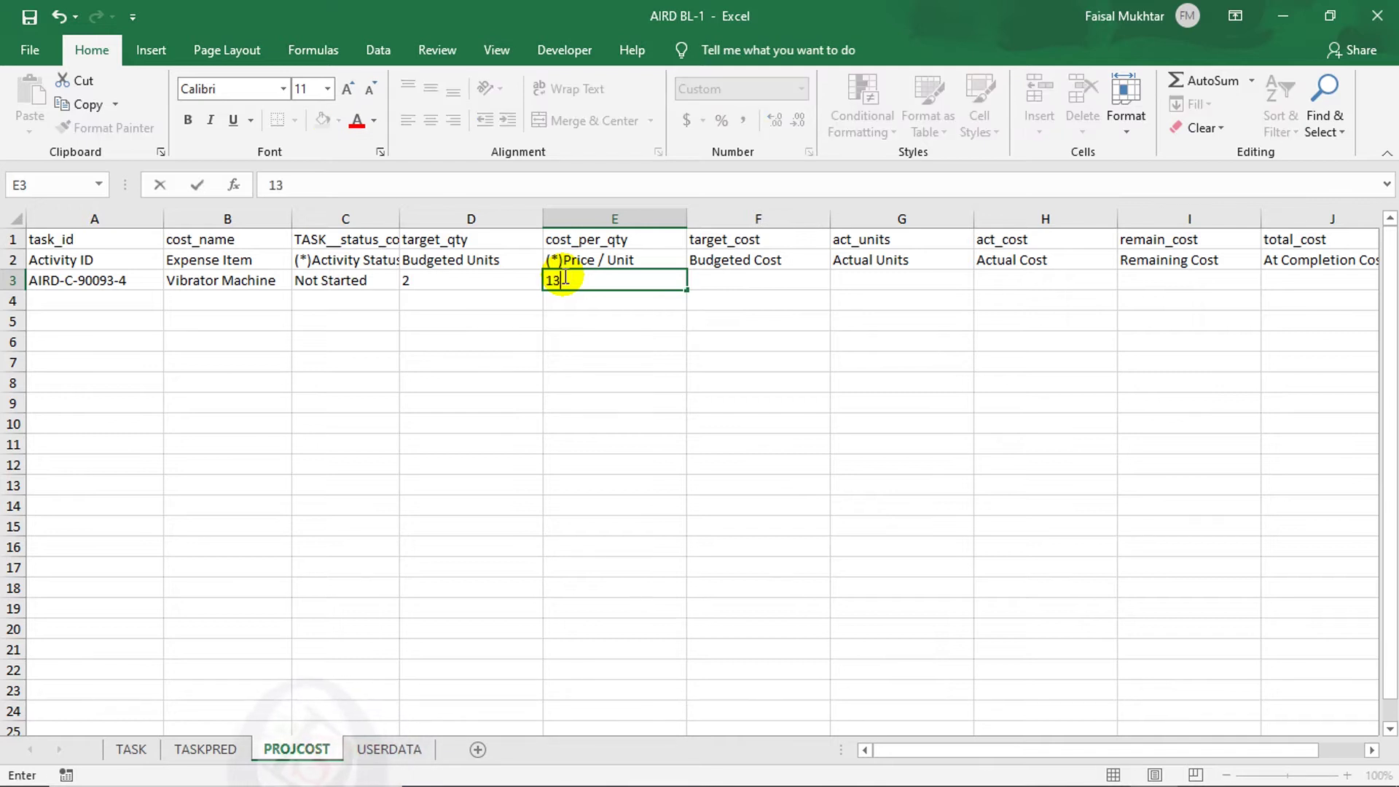
pyautogui.write('5')
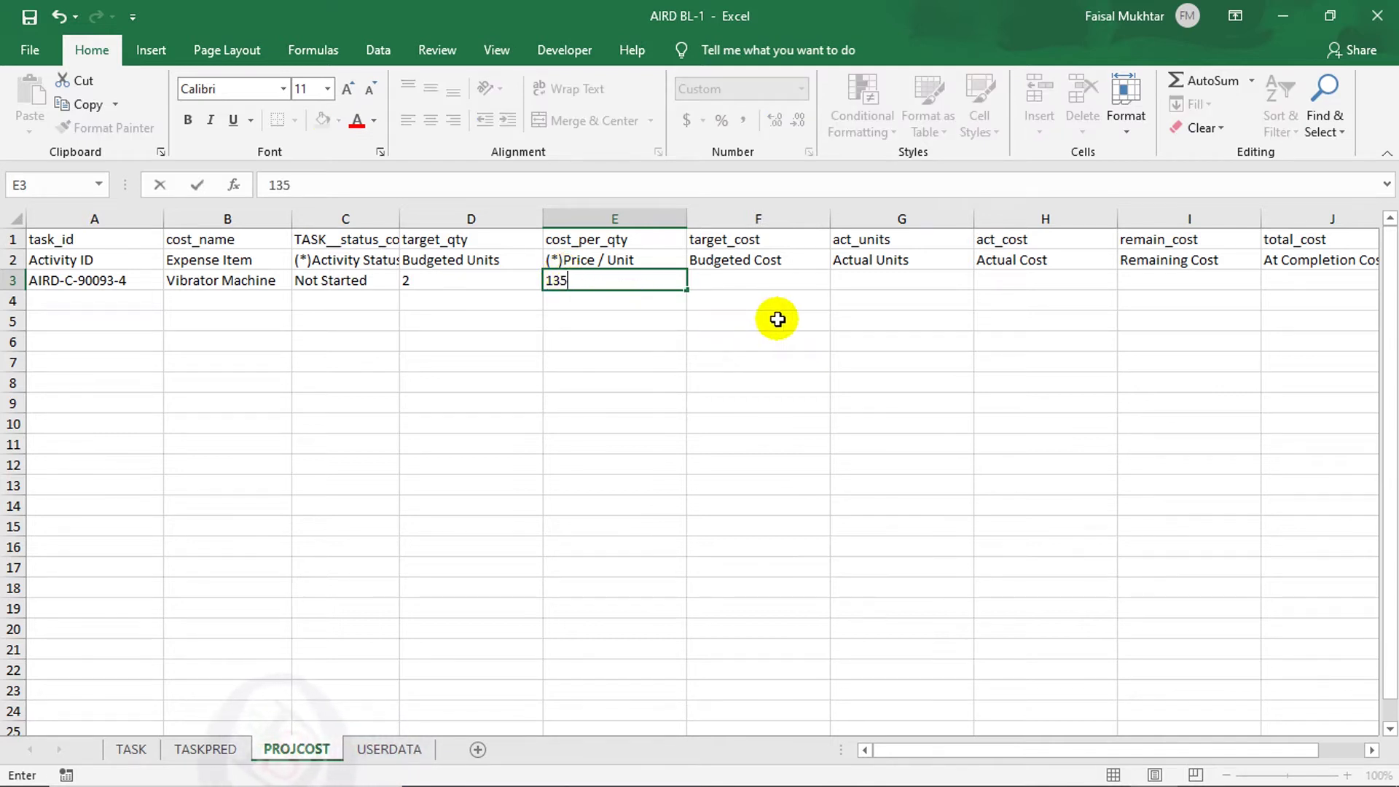
pyautogui.press('Tab')
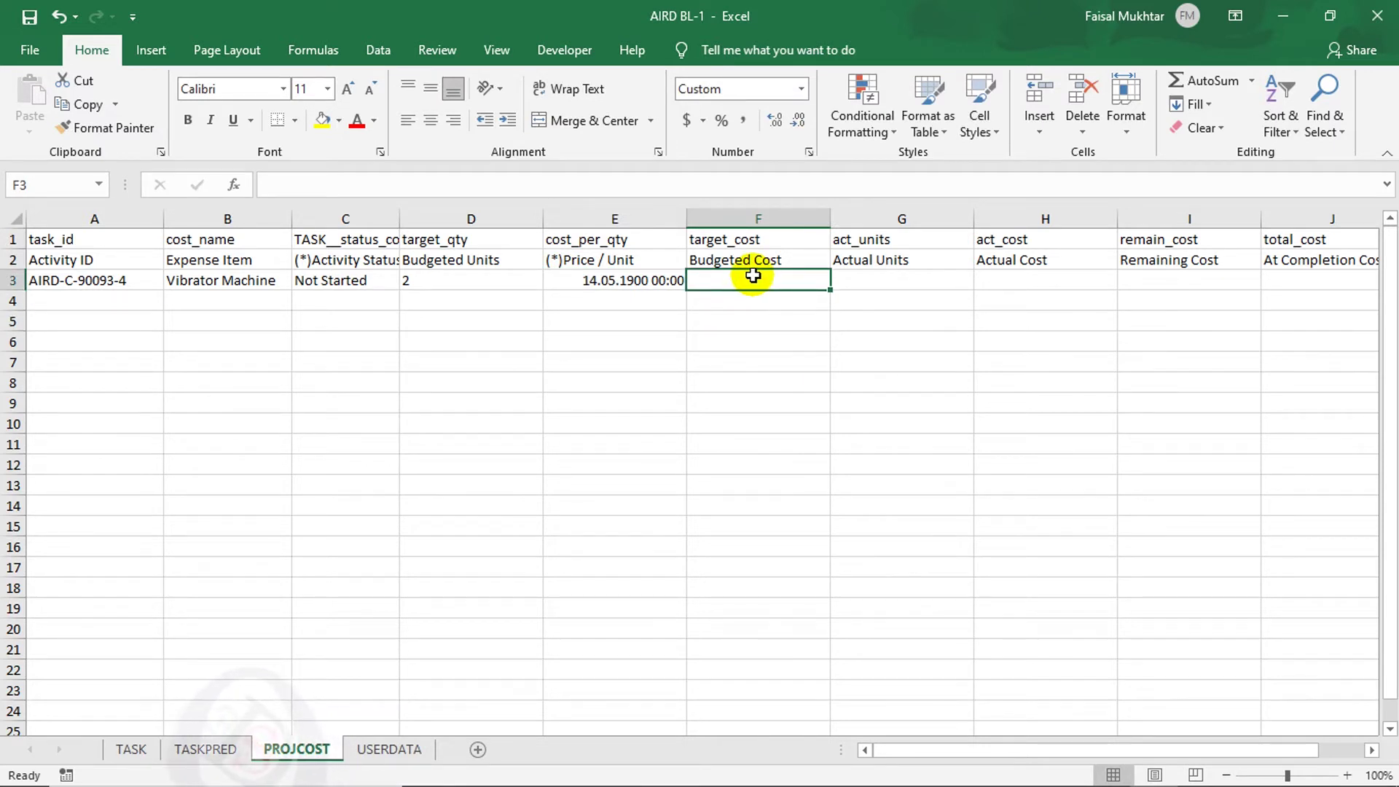
pyautogui.click(494, 281)
pyautogui.doubleClick(105, 128)
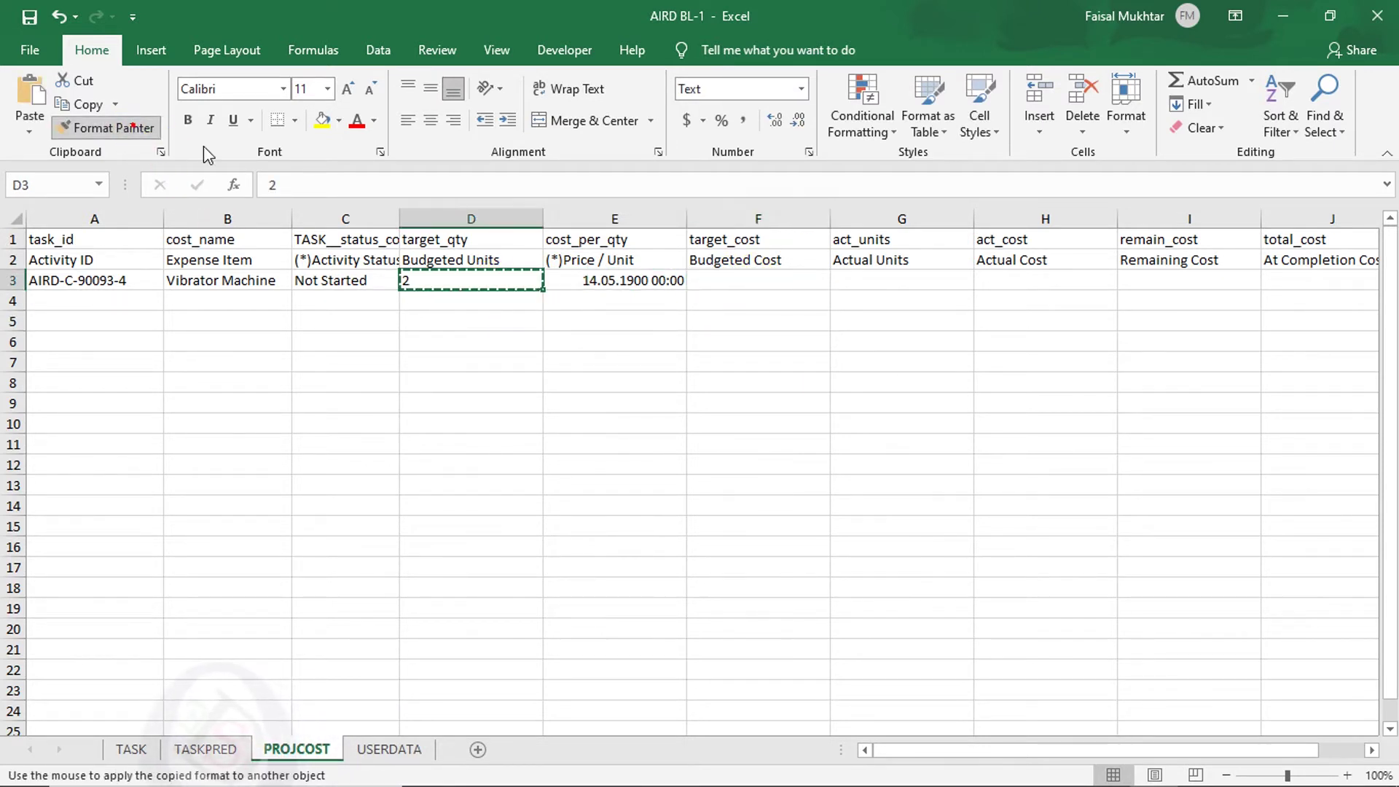
pyautogui.click(586, 280)
pyautogui.press('Return')
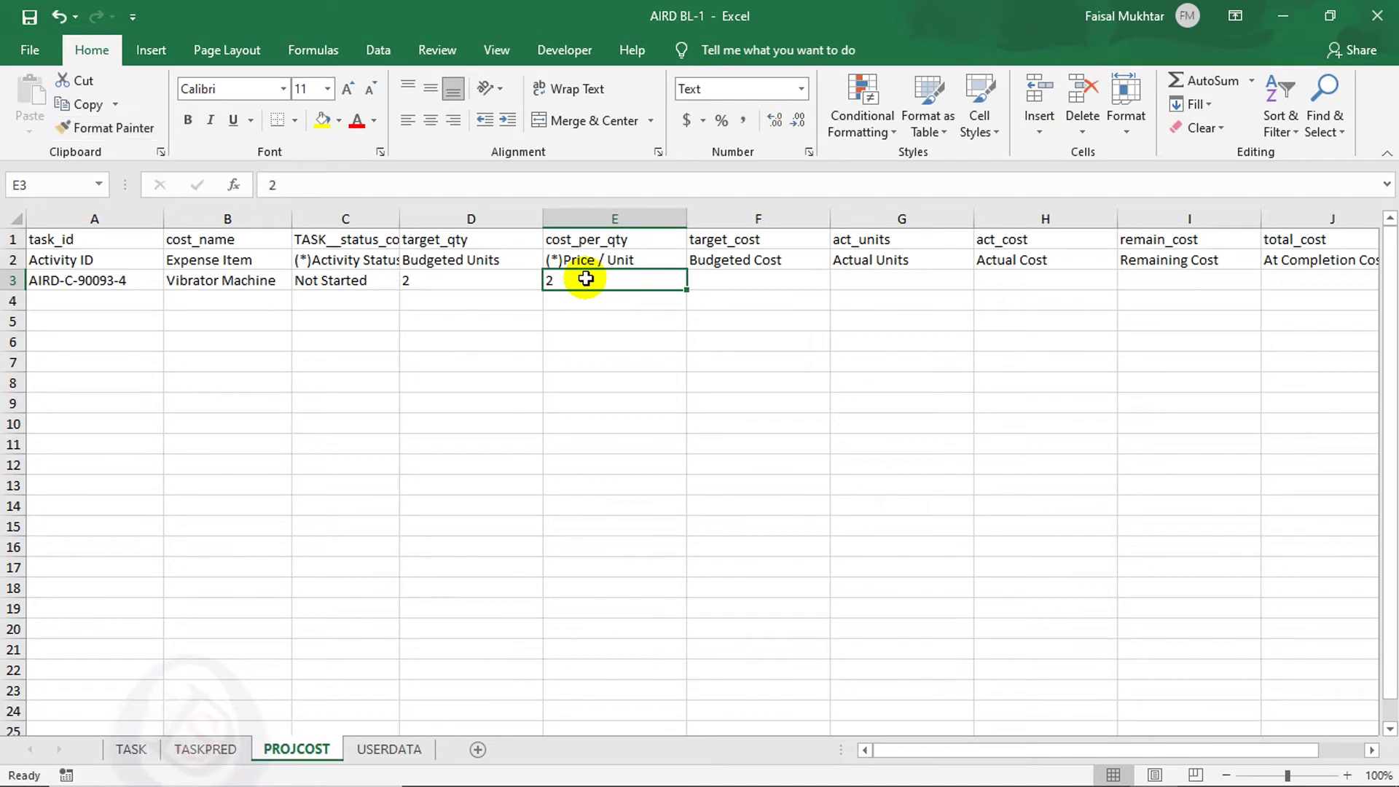
pyautogui.click(454, 286)
pyautogui.click(554, 281)
pyautogui.write('135')
pyautogui.press('Return')
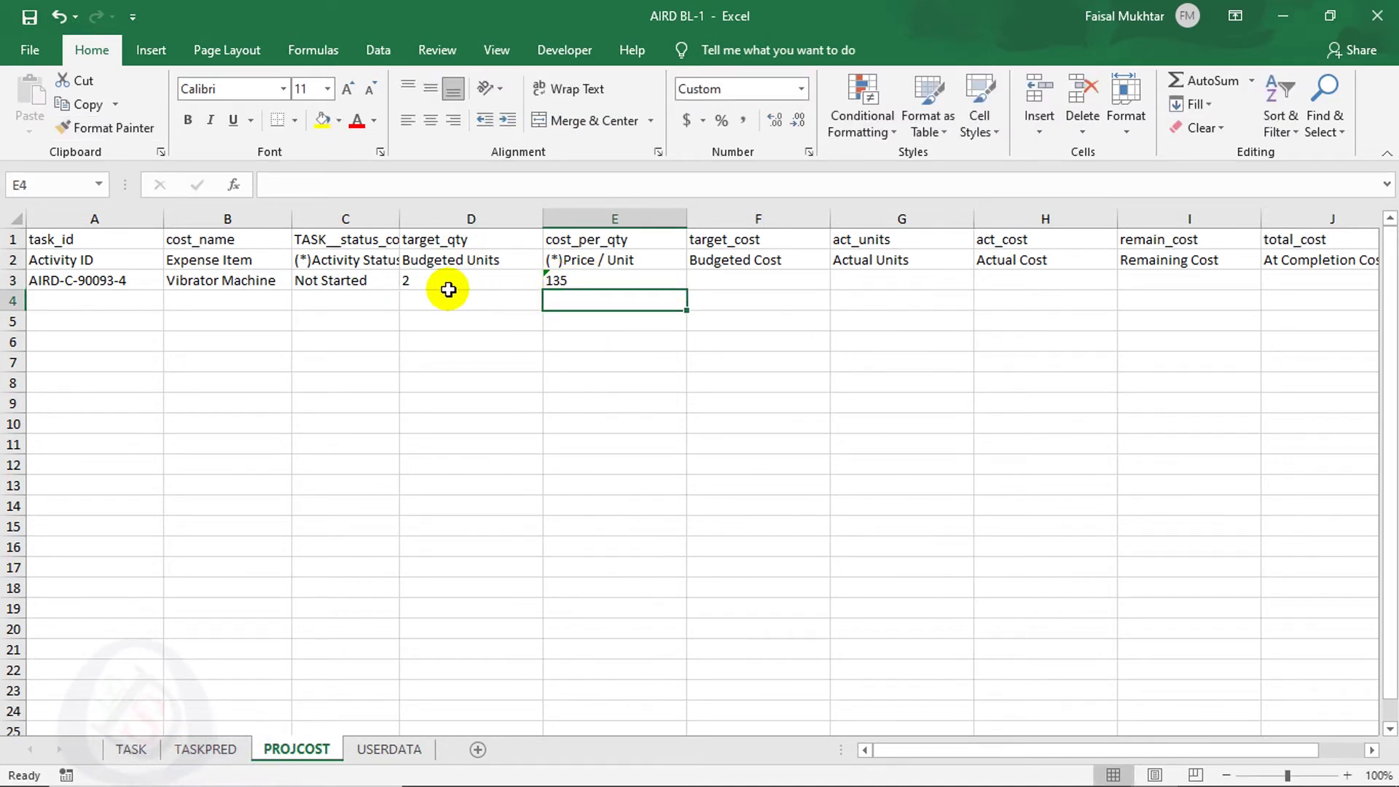
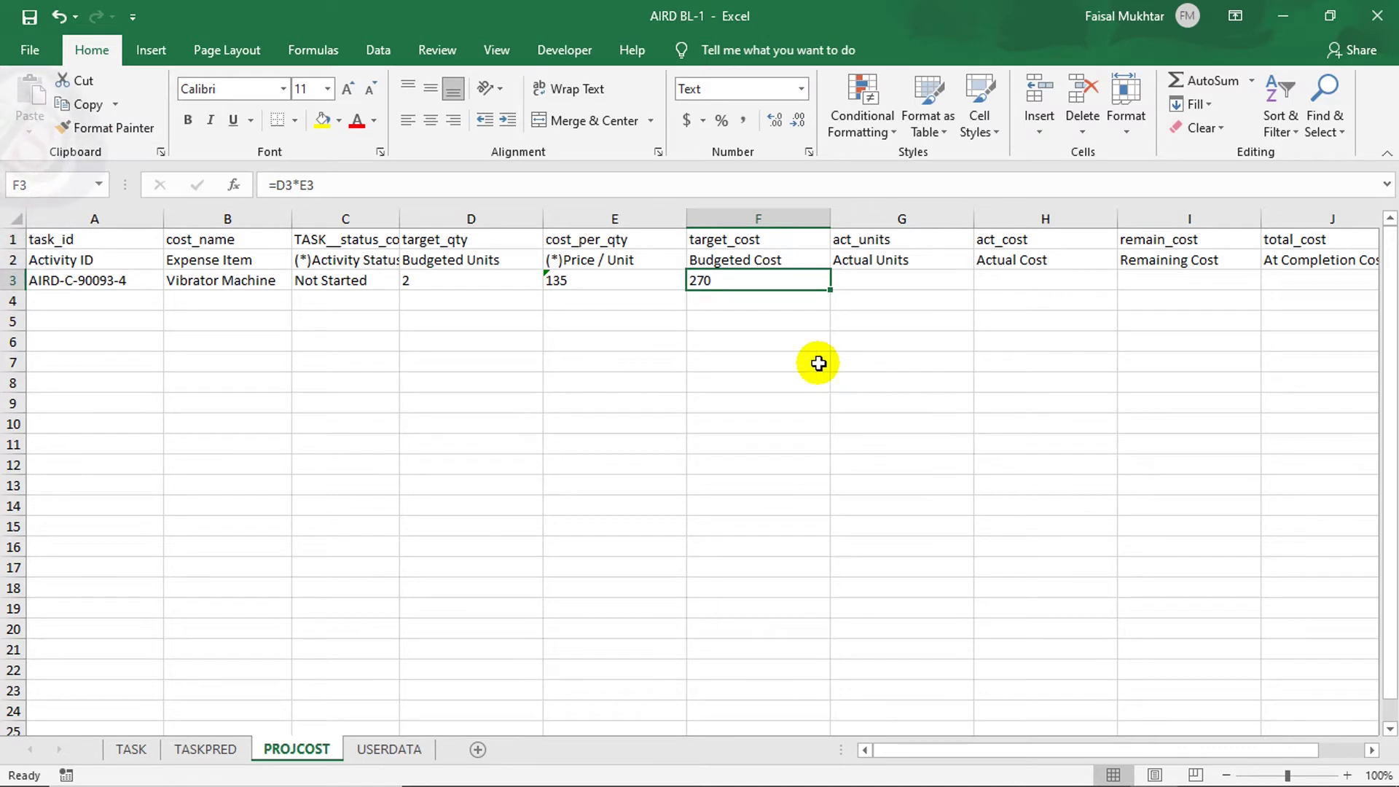
# Apply the Format Cells number format to budgeted cost cell F3, then check F3's formula and E3's price
pyautogui.click(819, 363)
pyautogui.click(759, 285)
pyautogui.rightClick(771, 279)
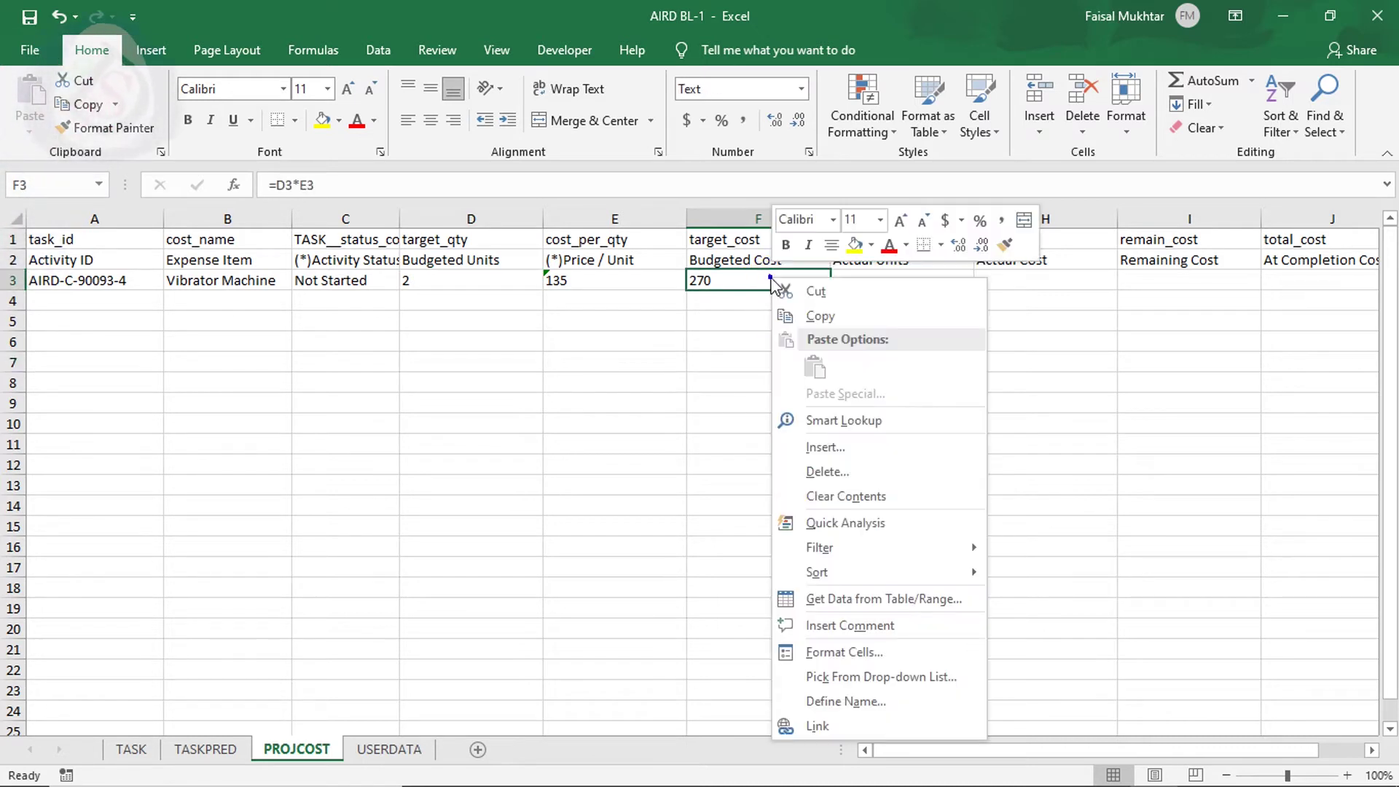
pyautogui.click(847, 652)
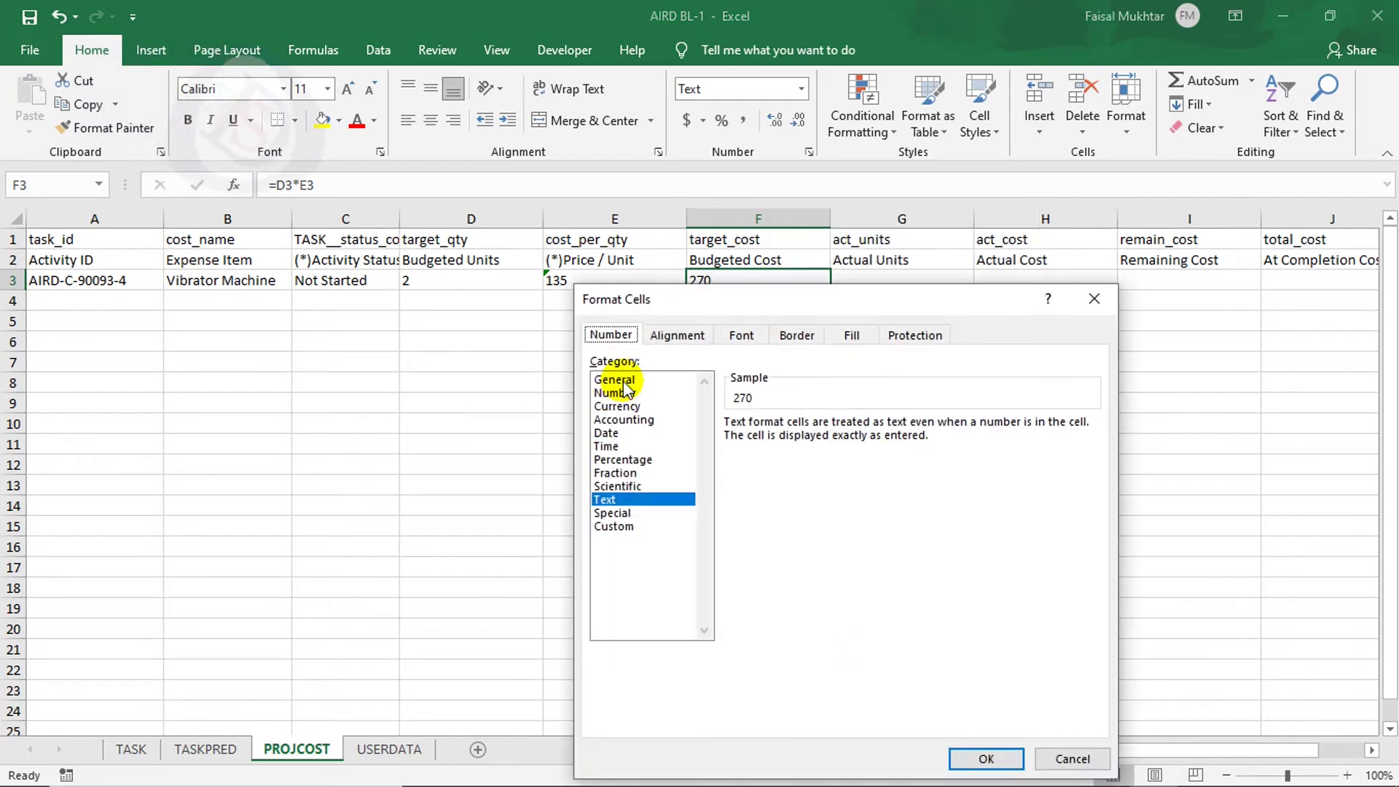
pyautogui.click(613, 526)
pyautogui.click(987, 759)
pyautogui.click(963, 580)
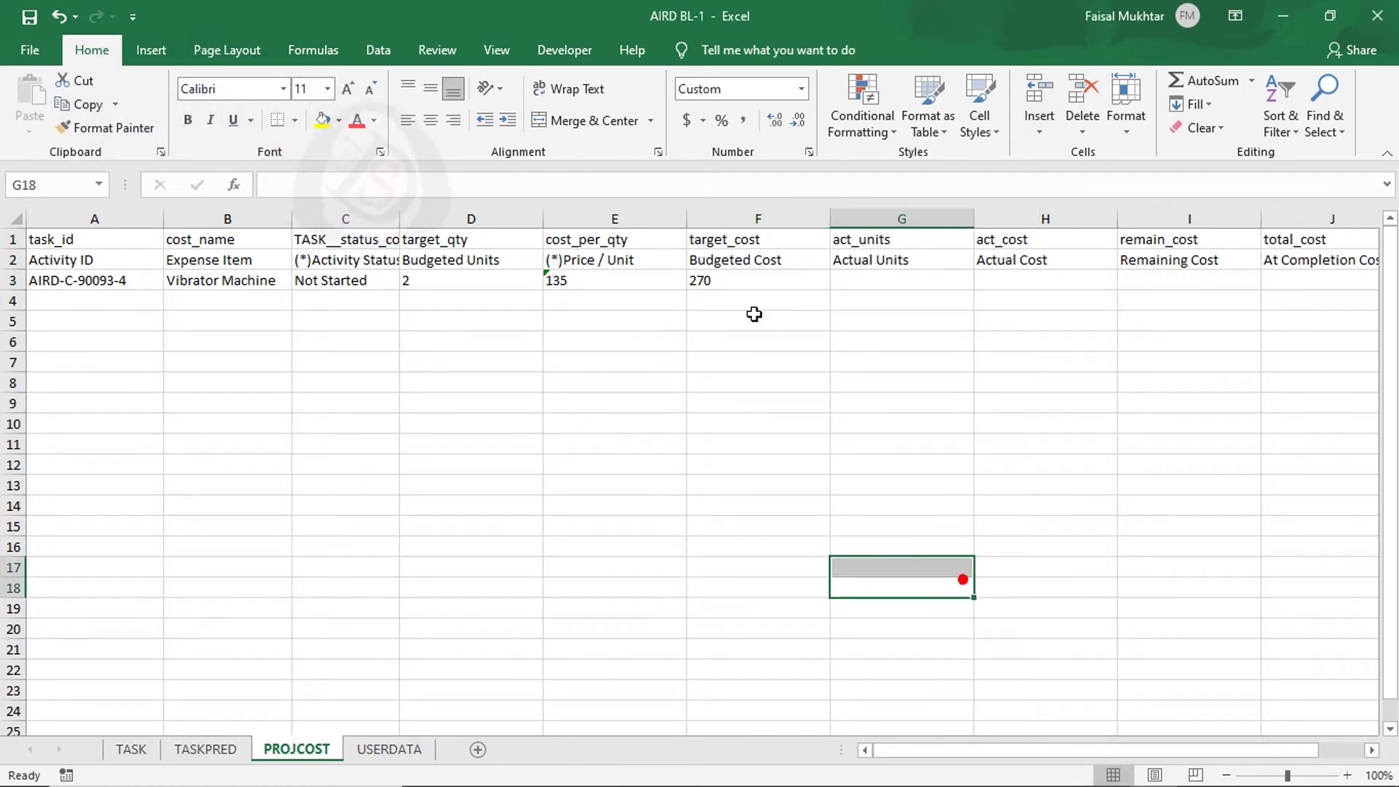
pyautogui.click(737, 284)
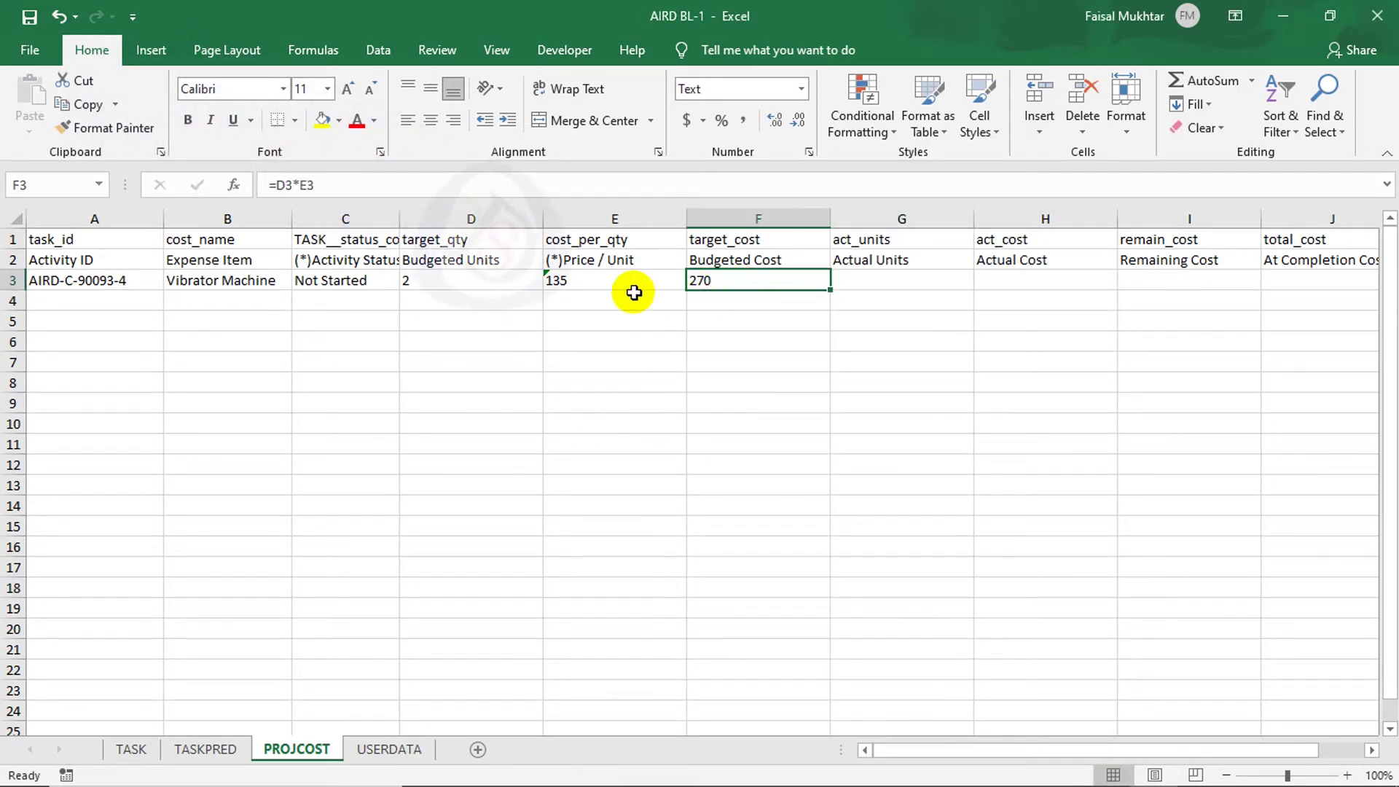
pyautogui.click(587, 281)
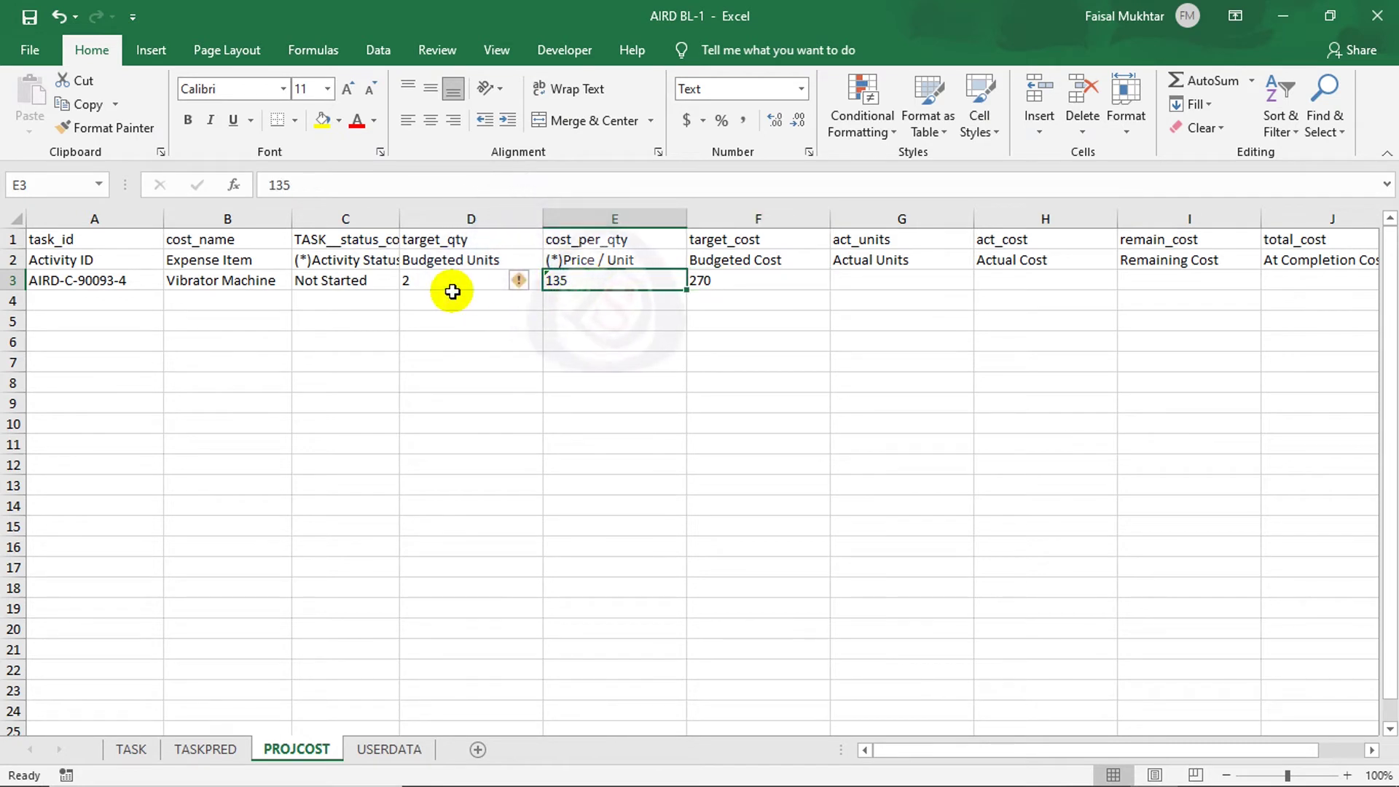
# Paste the Compactor, Machine, entertainment and Extra Charges Transport rows at B4, then go to the TASK sheet
pyautogui.click(886, 341)
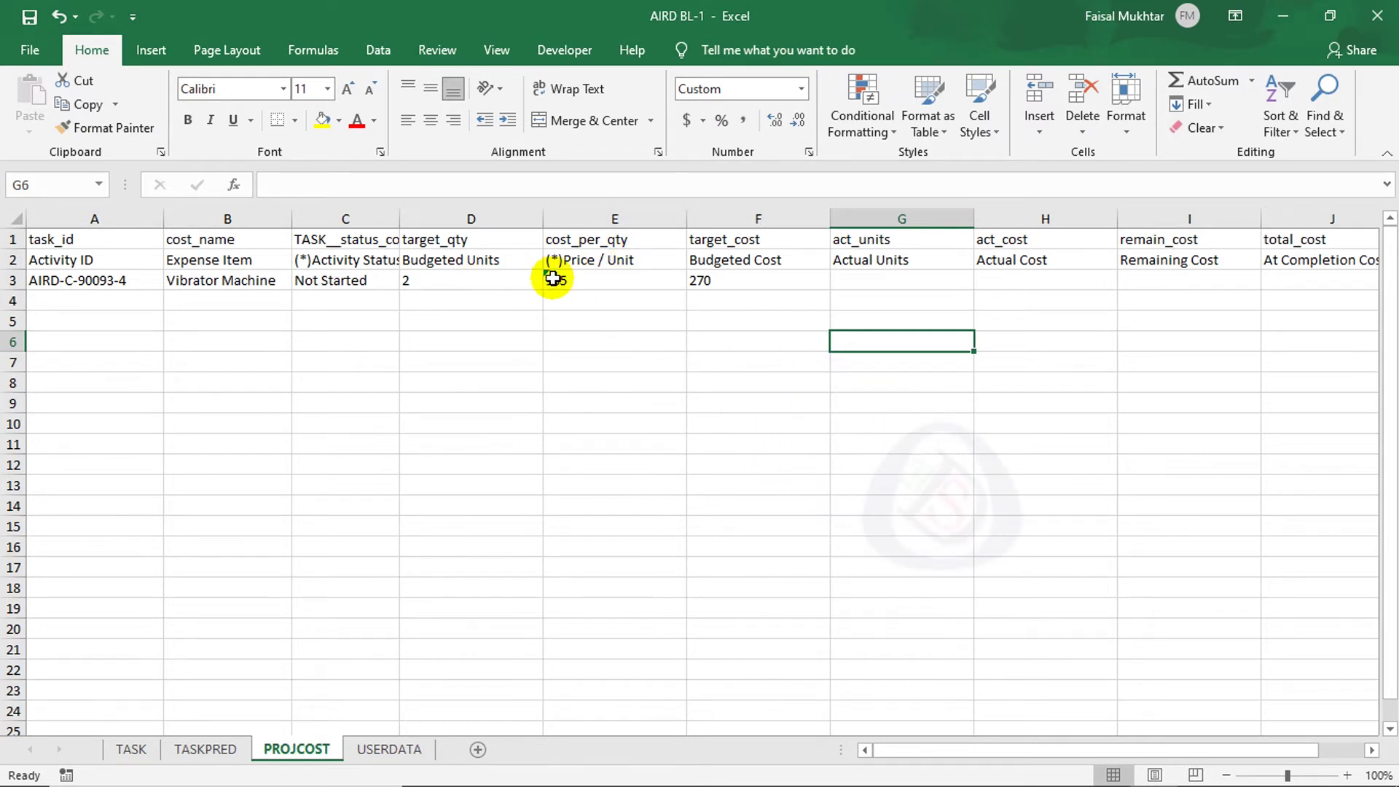
pyautogui.click(581, 364)
pyautogui.click(251, 297)
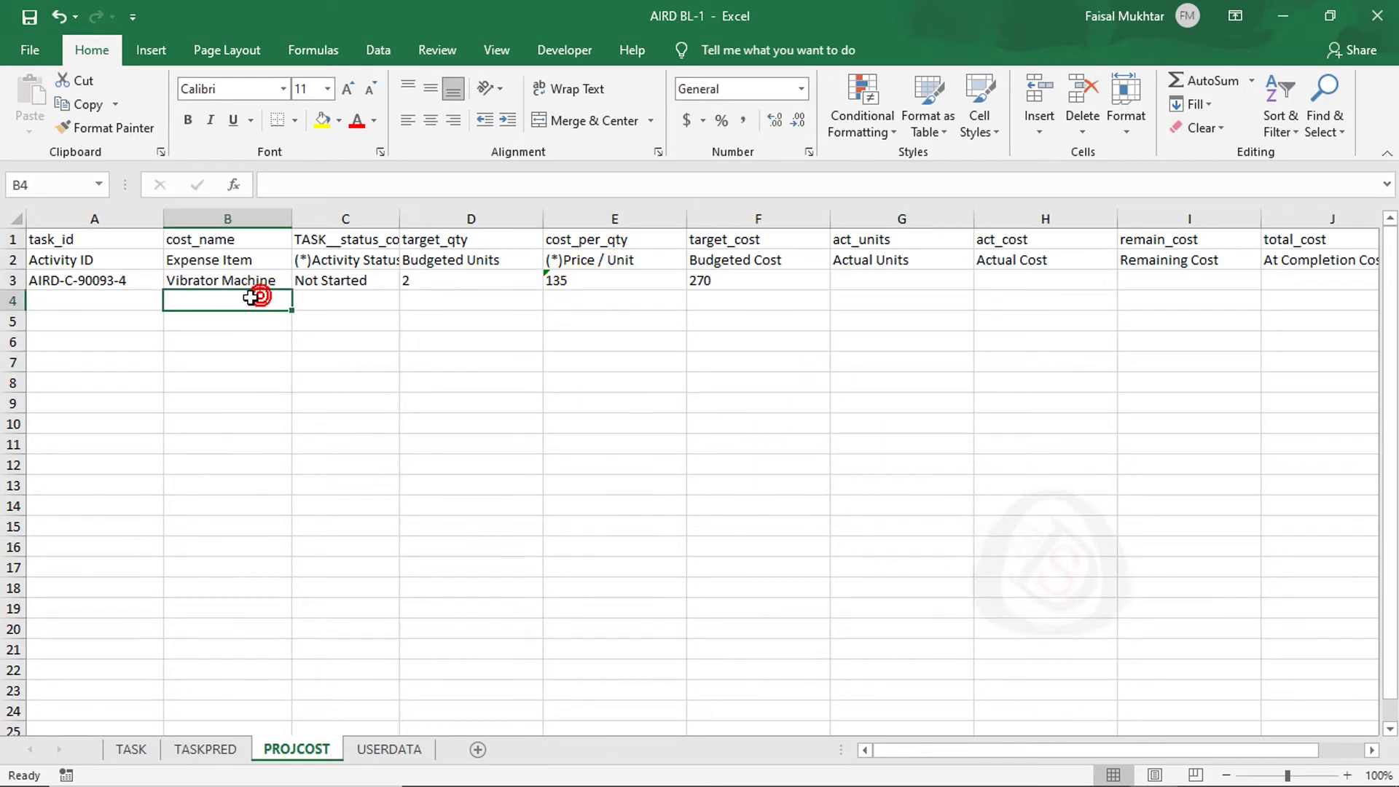
pyautogui.write('Compactor\tNot Started\t1\t25\t25 Machine\tNot Started\t2\t456\t912 entertainment\tNot Started\t4\t155\t620 Extra Charges Transport\tNot Started\t4\t456\t1824')
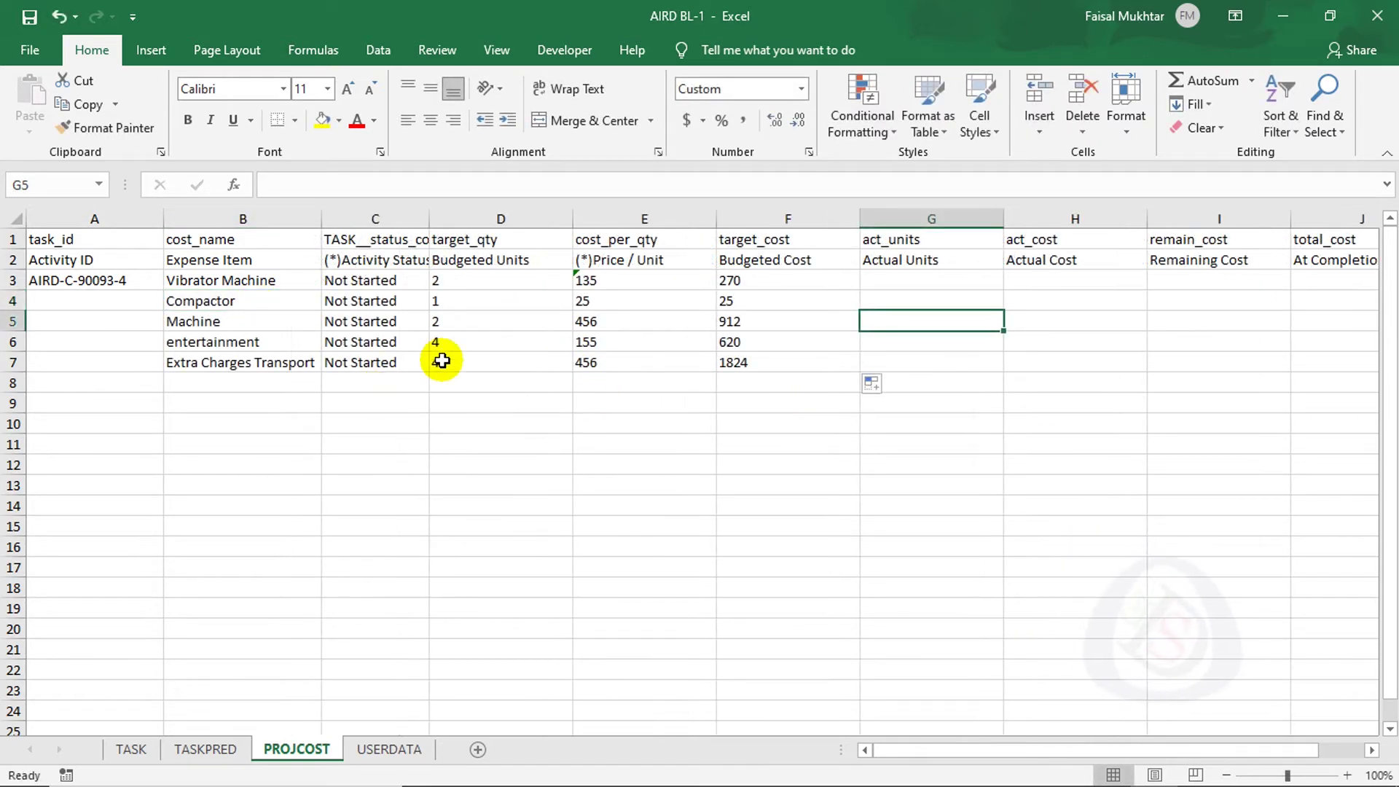
pyautogui.click(443, 361)
pyautogui.click(111, 282)
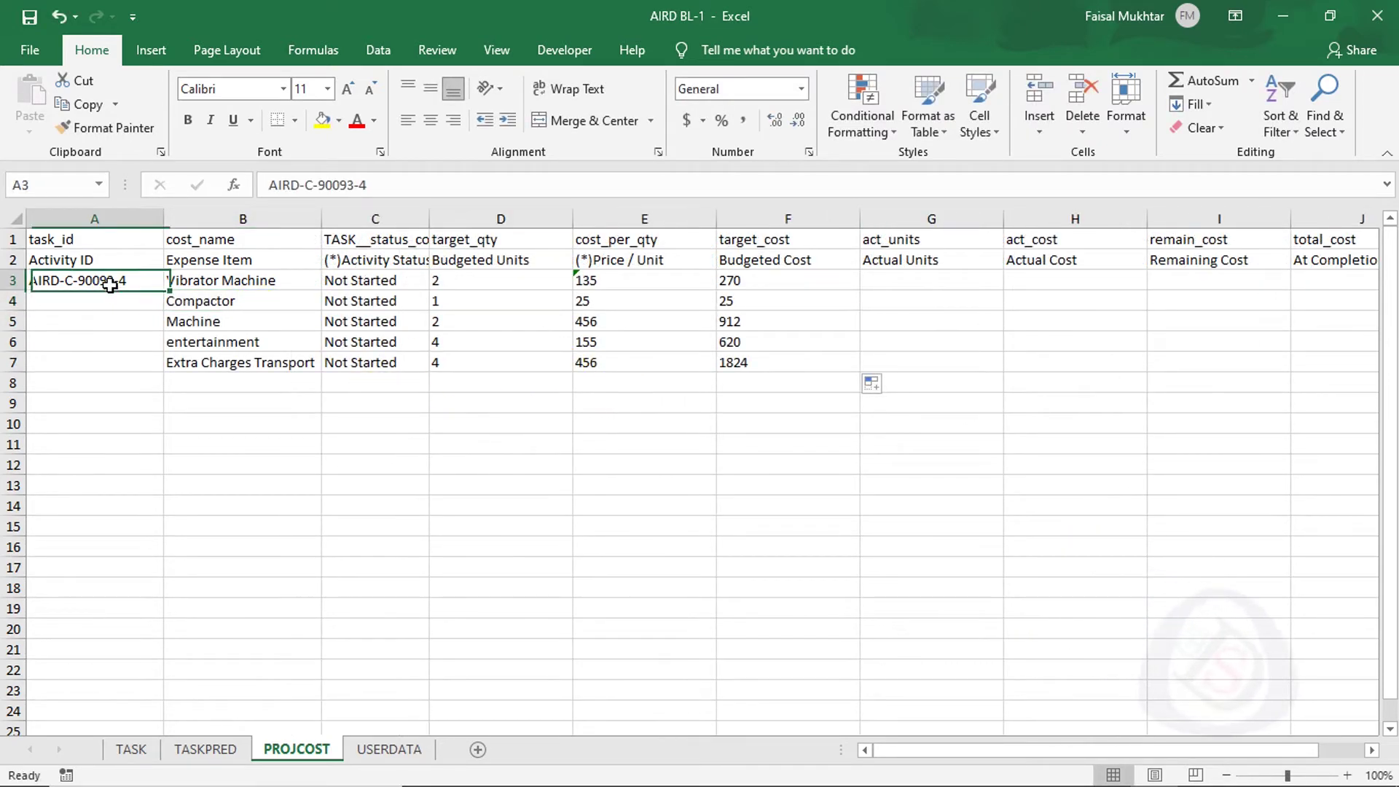
pyautogui.click(125, 389)
pyautogui.click(136, 749)
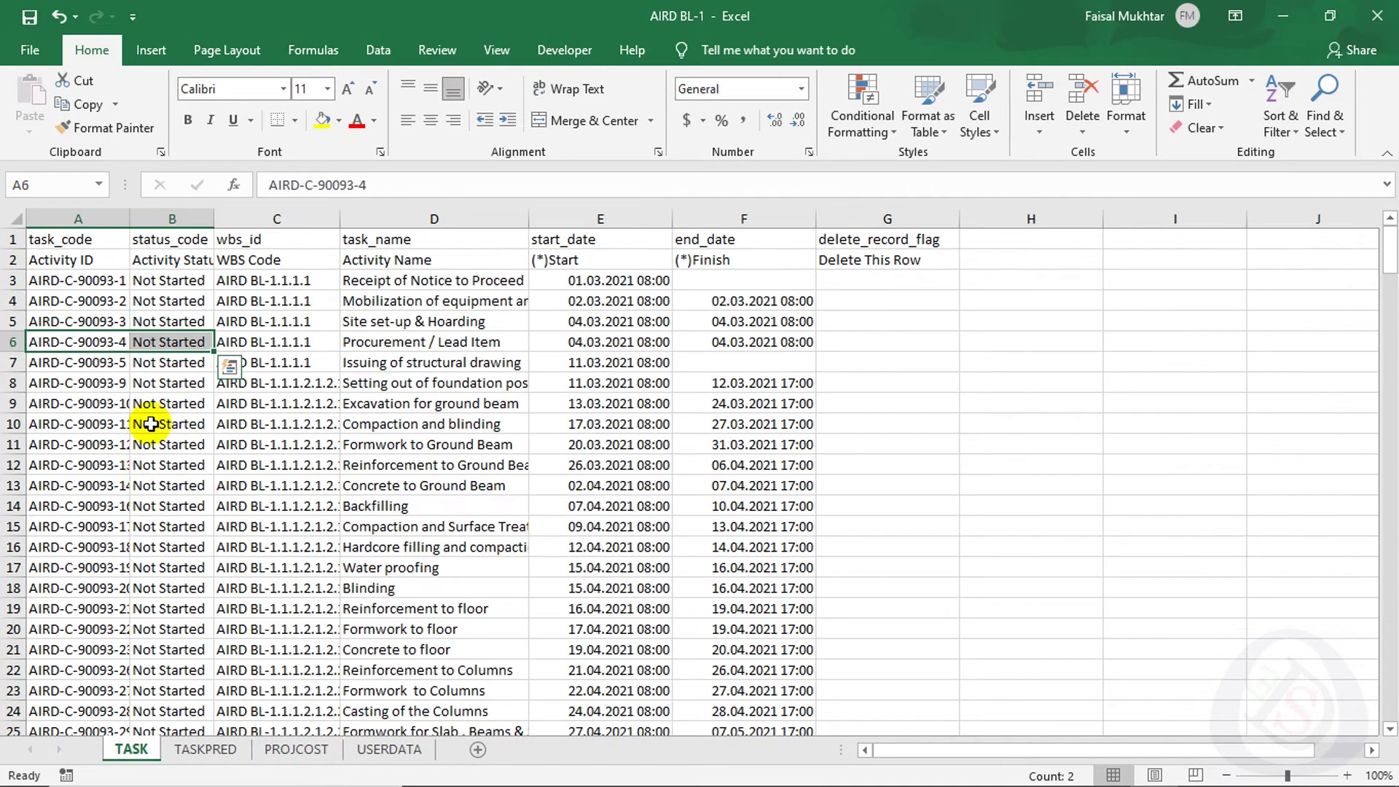
# Copy the Backfilling activity ID AIRD-C-90093-16 from cell A14 of the TASK sheet
pyautogui.click(440, 405)
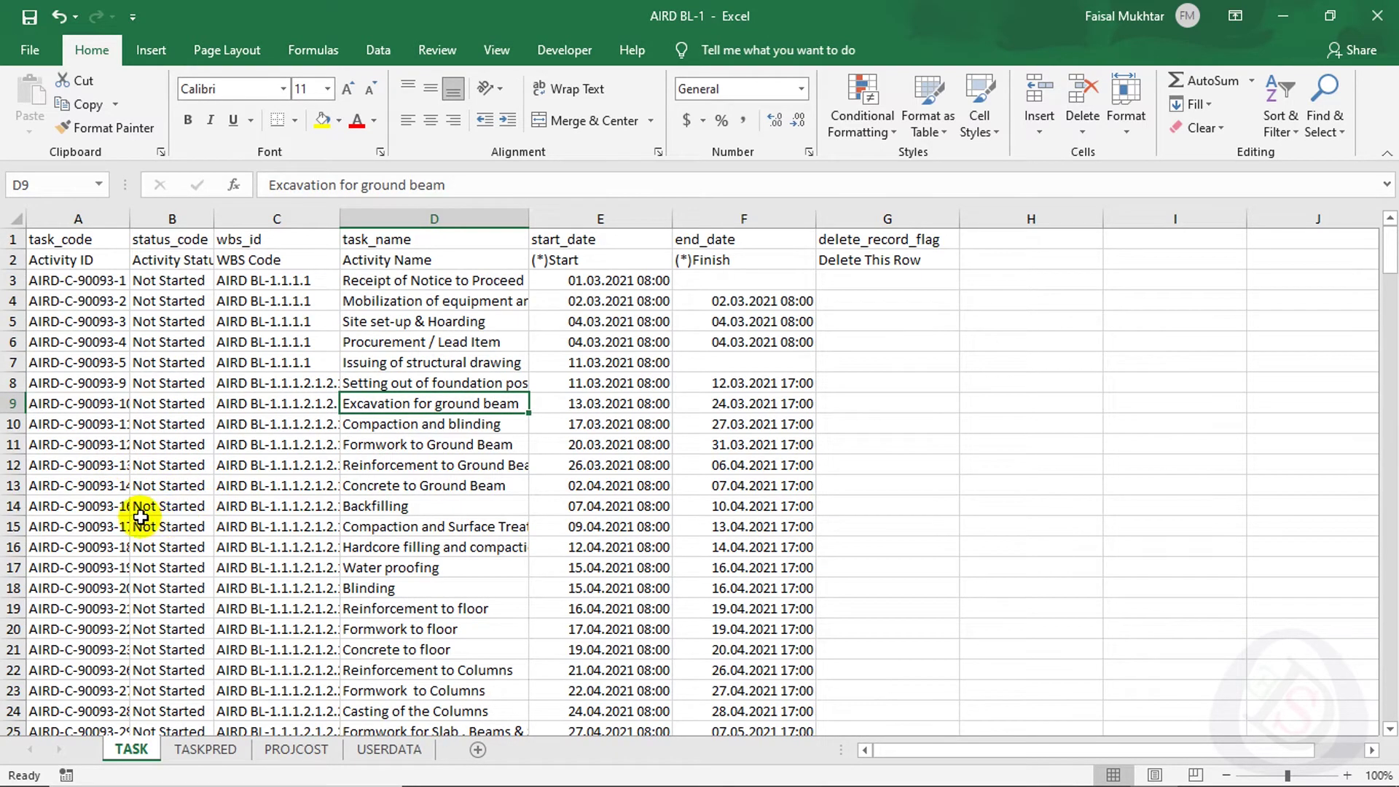
pyautogui.scroll(-4, 221, 482)
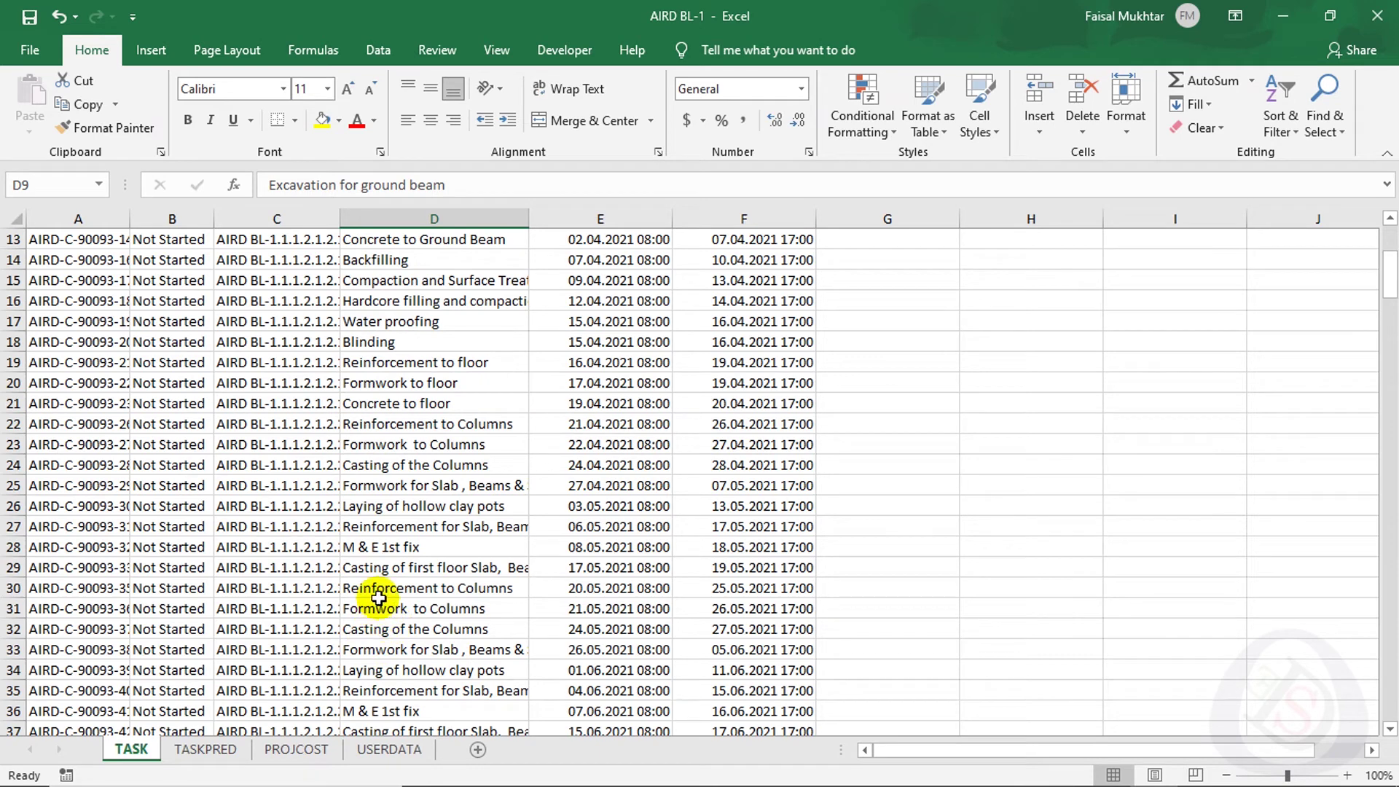
pyautogui.scroll(1, 392, 570)
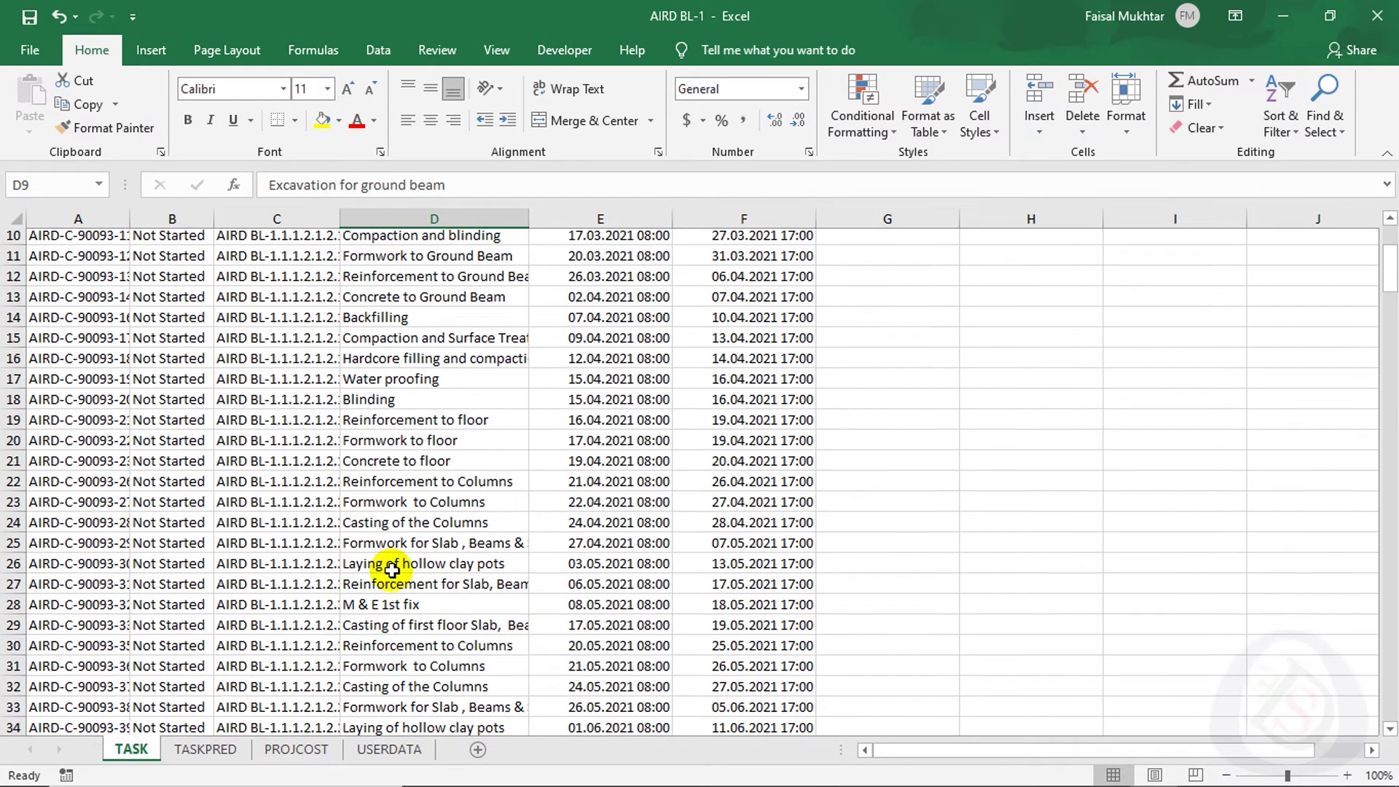
pyautogui.scroll(1, 400, 527)
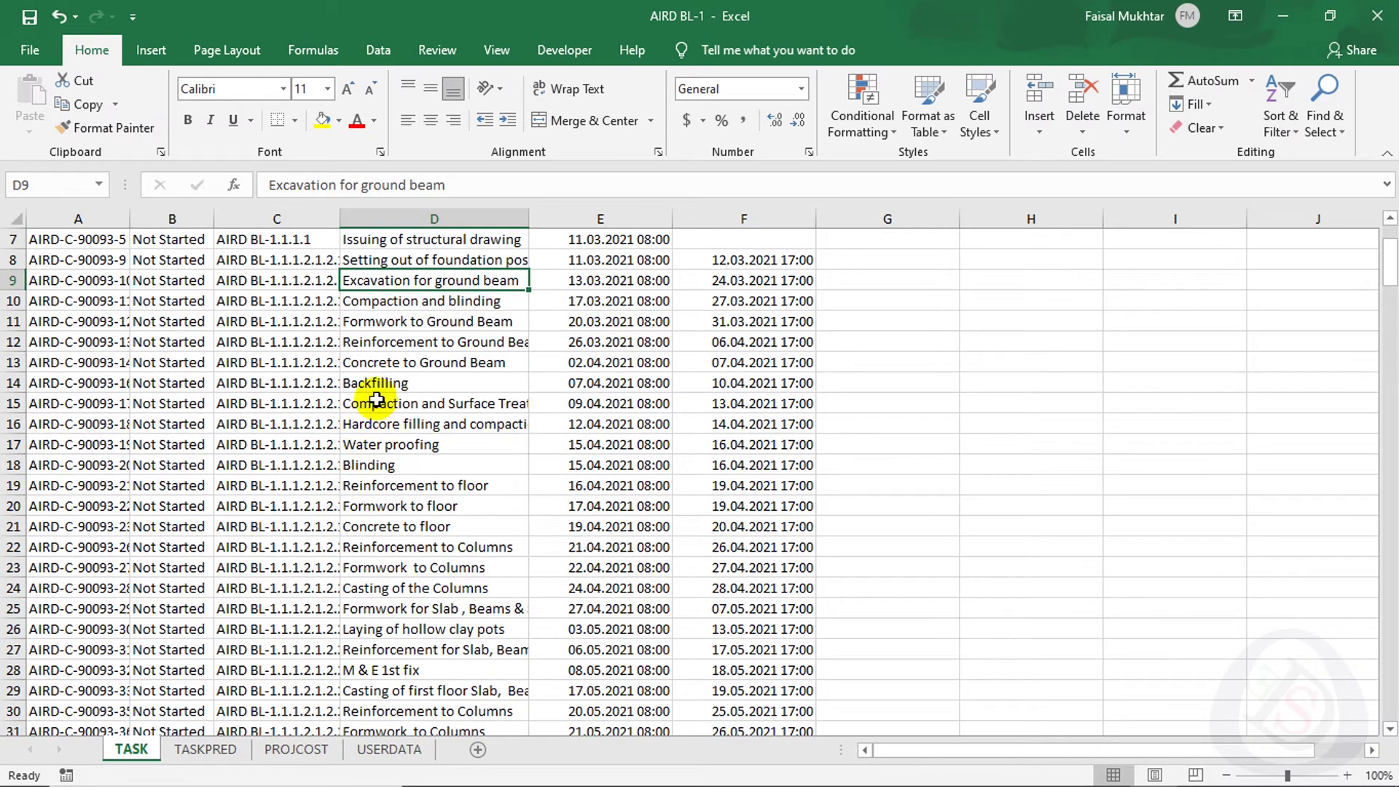
pyautogui.click(80, 385)
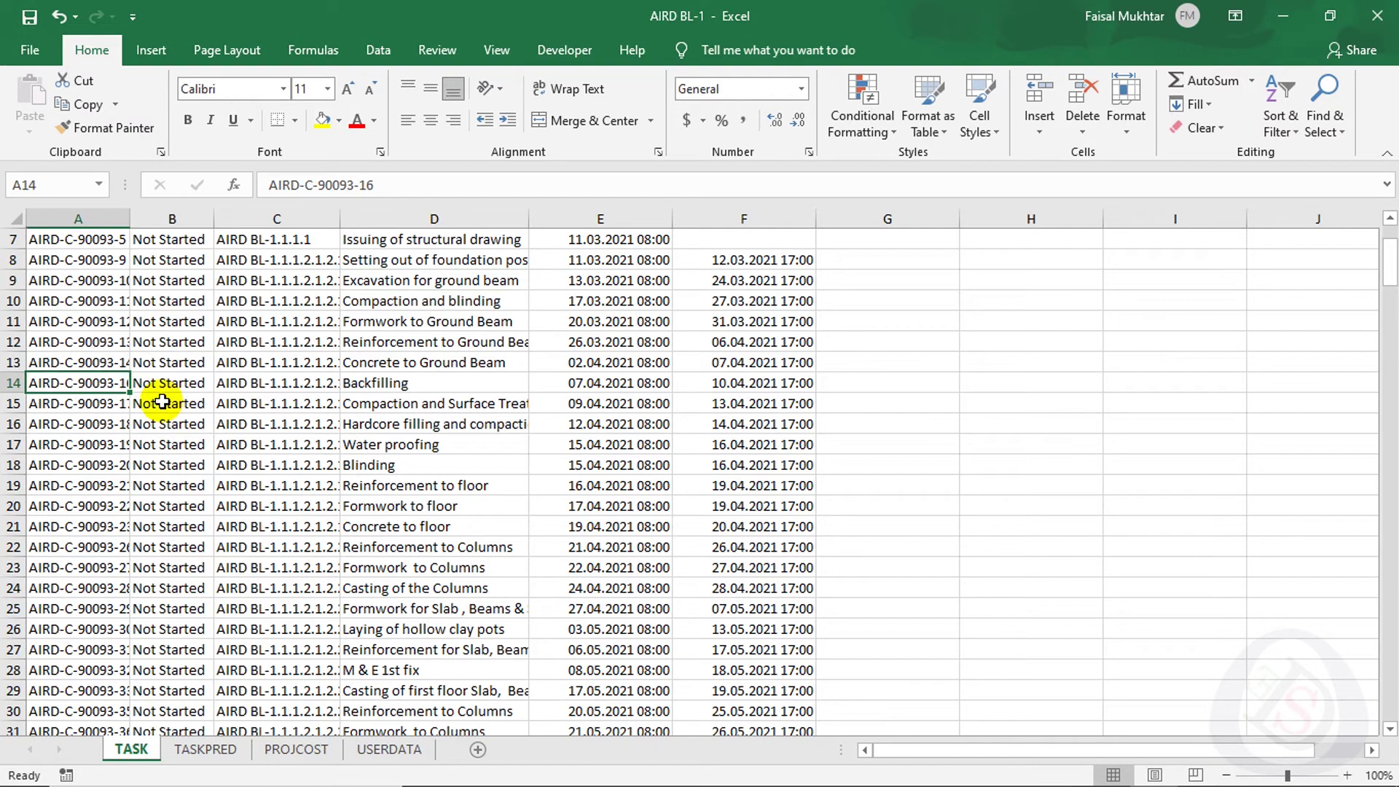
# Paste AIRD-C-90093-16 as a value into A4, match A3's formatting and fill it to the Machine row
pyautogui.click(295, 750)
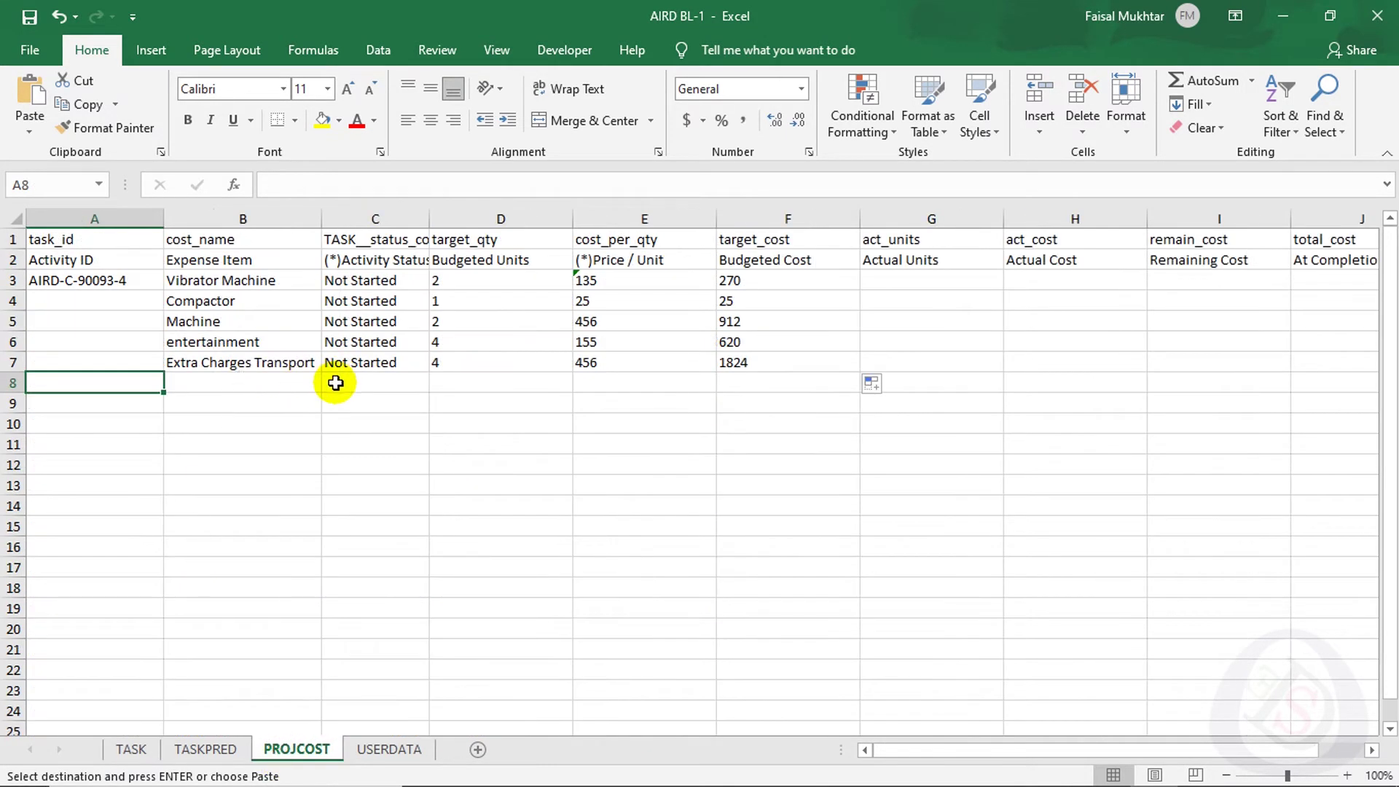
pyautogui.click(104, 293)
pyautogui.rightClick(93, 305)
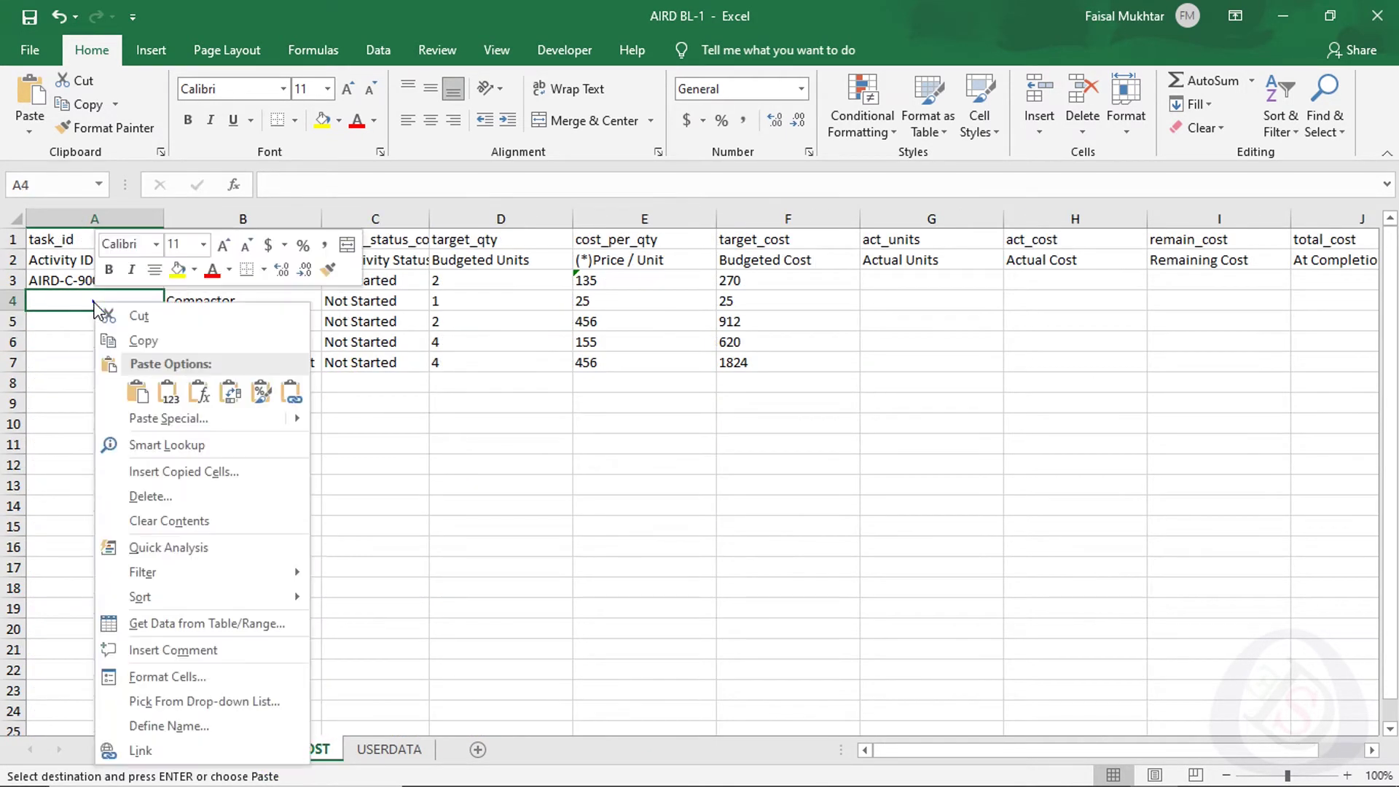
pyautogui.click(171, 397)
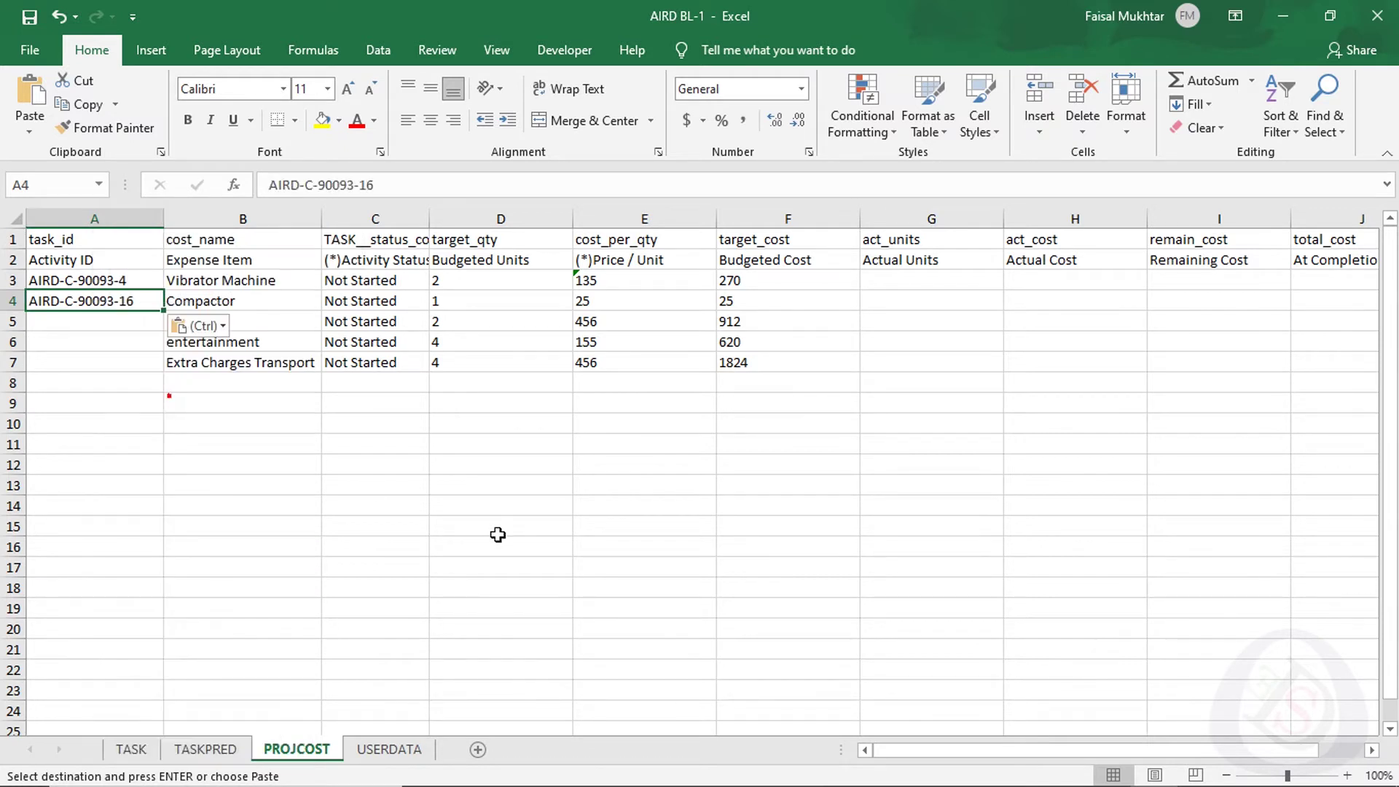
pyautogui.click(491, 532)
pyautogui.click(78, 280)
pyautogui.click(109, 128)
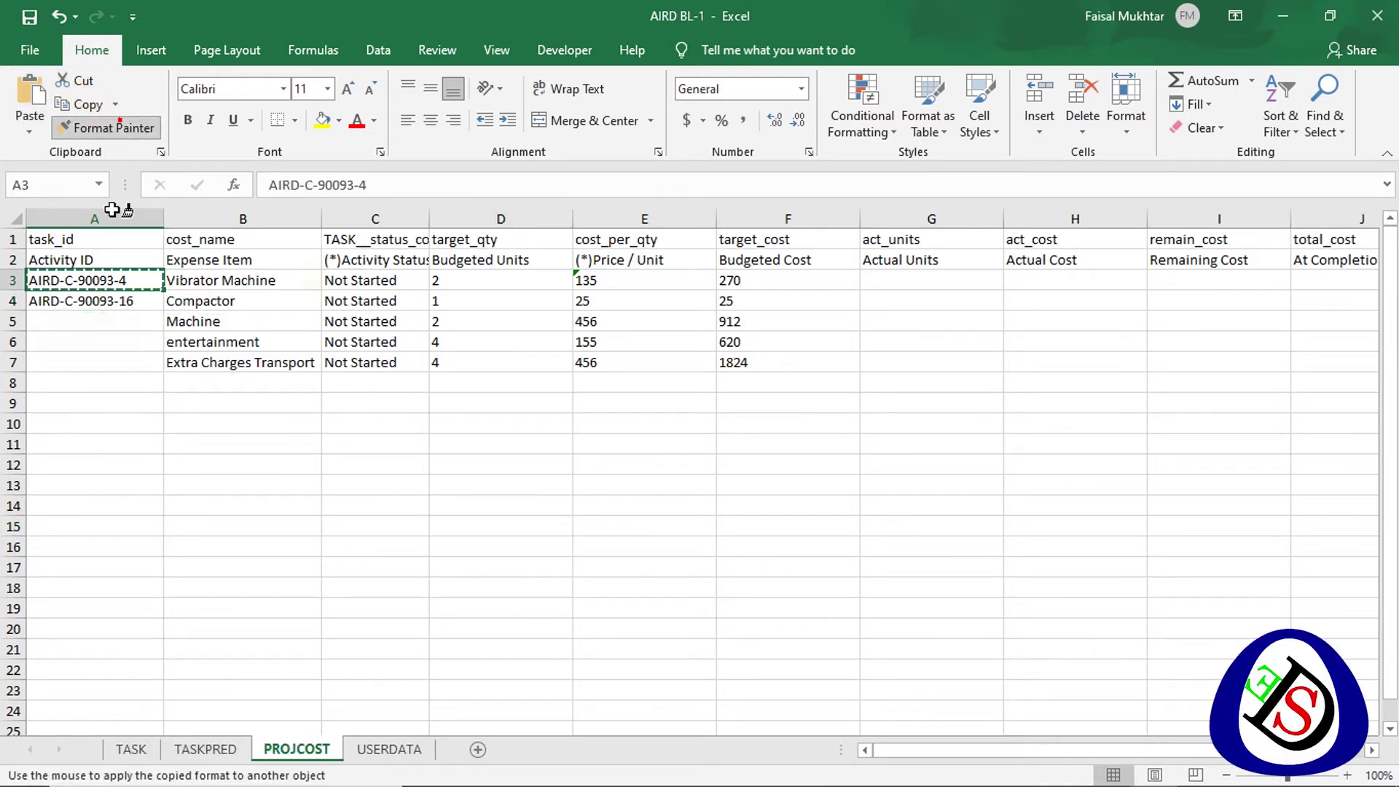
pyautogui.moveTo(80, 301); pyautogui.dragTo(103, 364)
pyautogui.moveTo(124, 301)
pyautogui.mouseDown()
pyautogui.moveTo(130, 335)
pyautogui.moveTo(130, 321)
pyautogui.mouseUp()
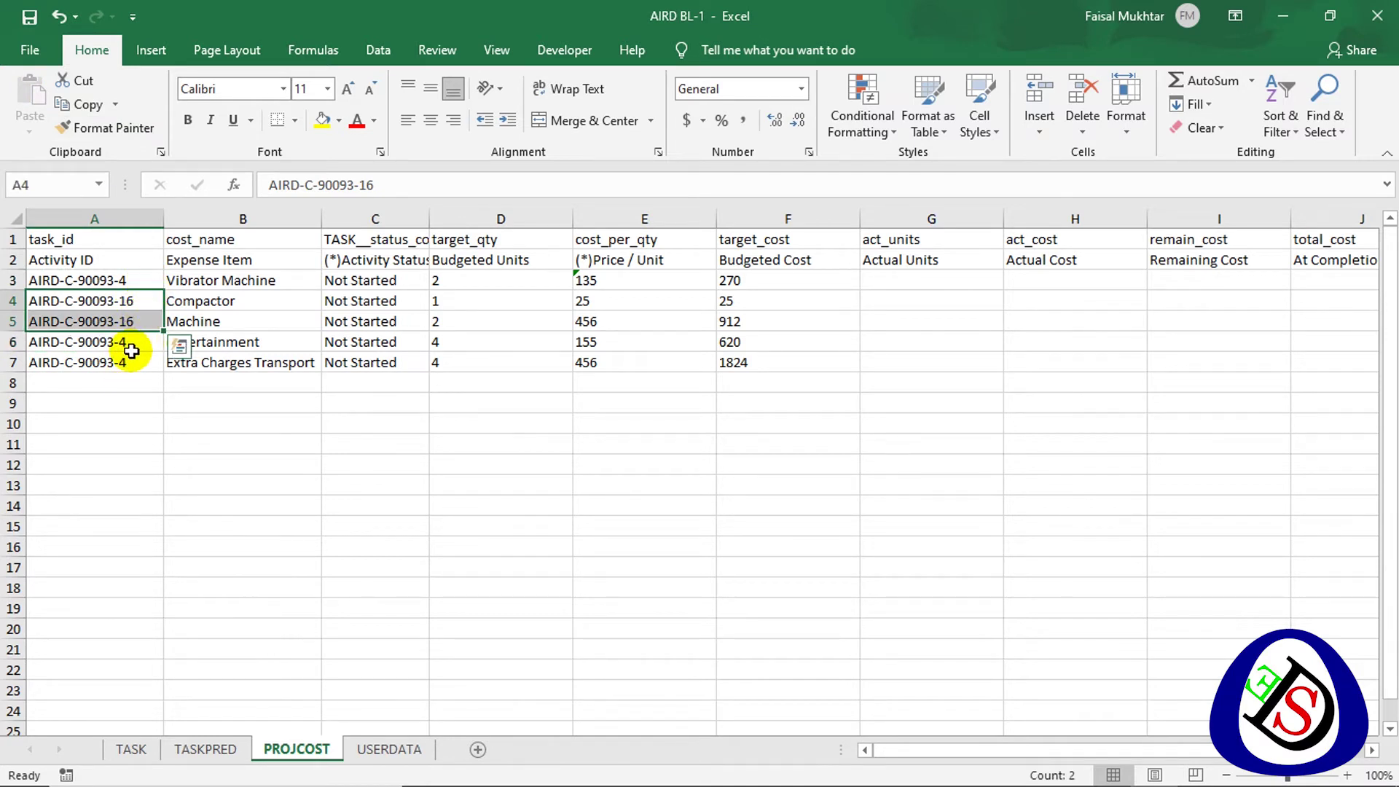
# Select the expense names and budgeted costs to confirm the 3651 total
pyautogui.click(131, 348)
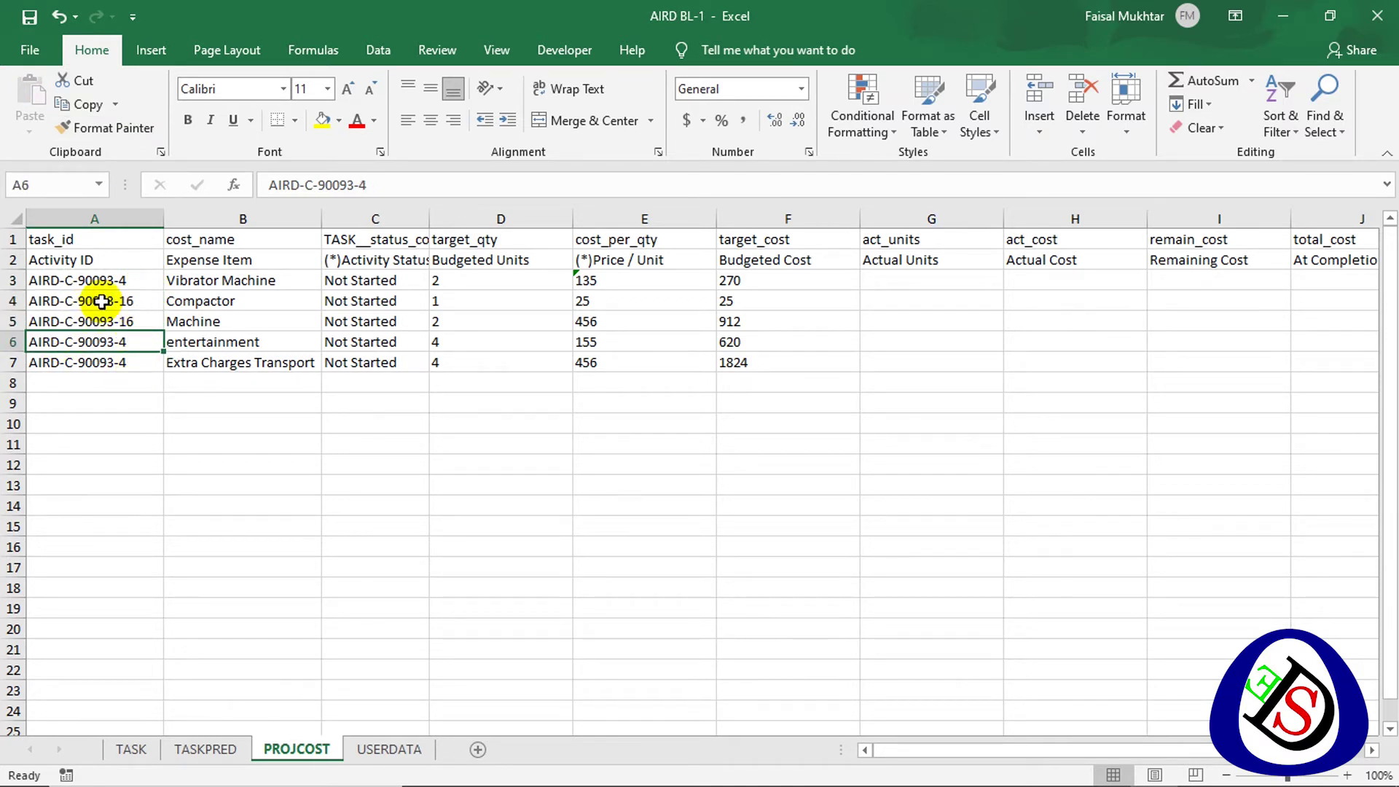
pyautogui.moveTo(237, 284); pyautogui.dragTo(254, 339)
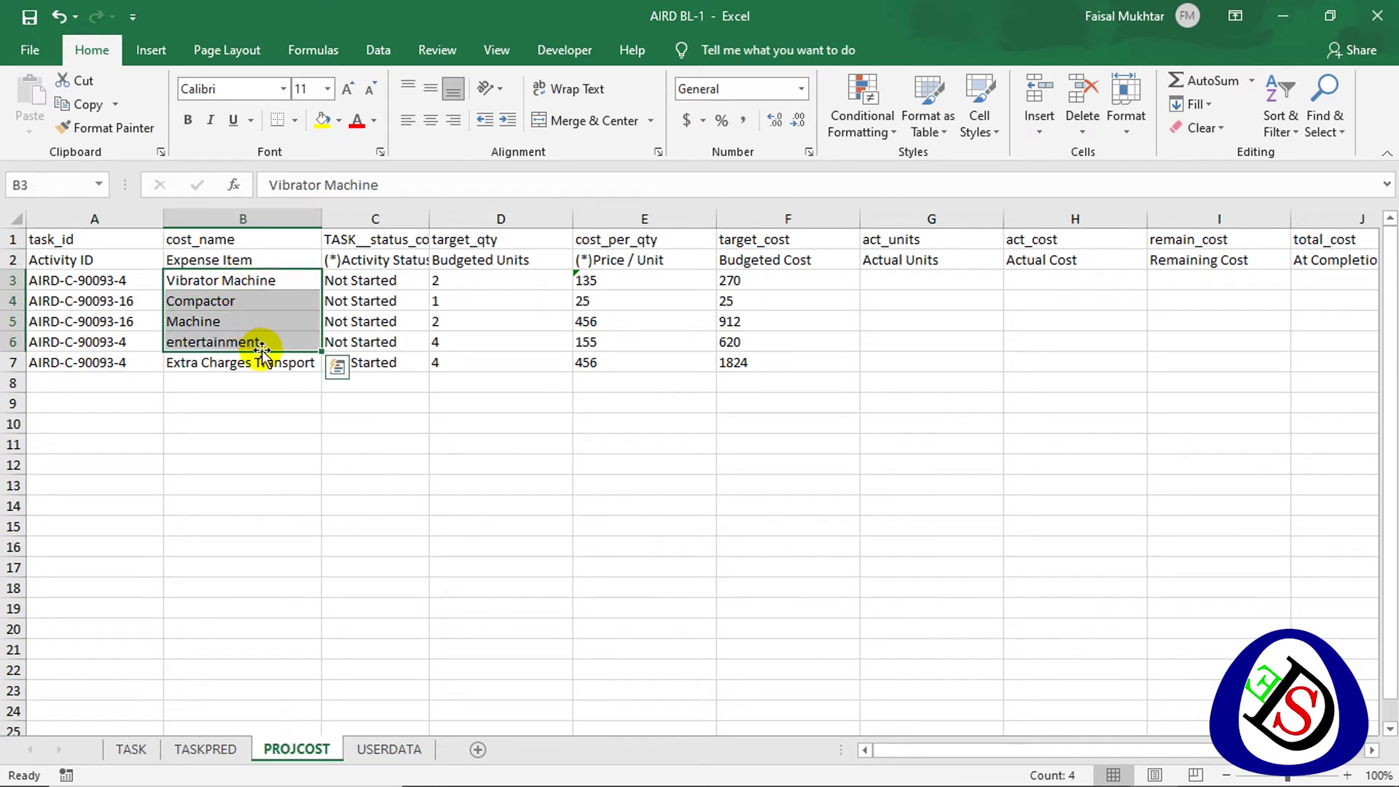
pyautogui.click(700, 389)
pyautogui.moveTo(763, 287); pyautogui.dragTo(769, 358)
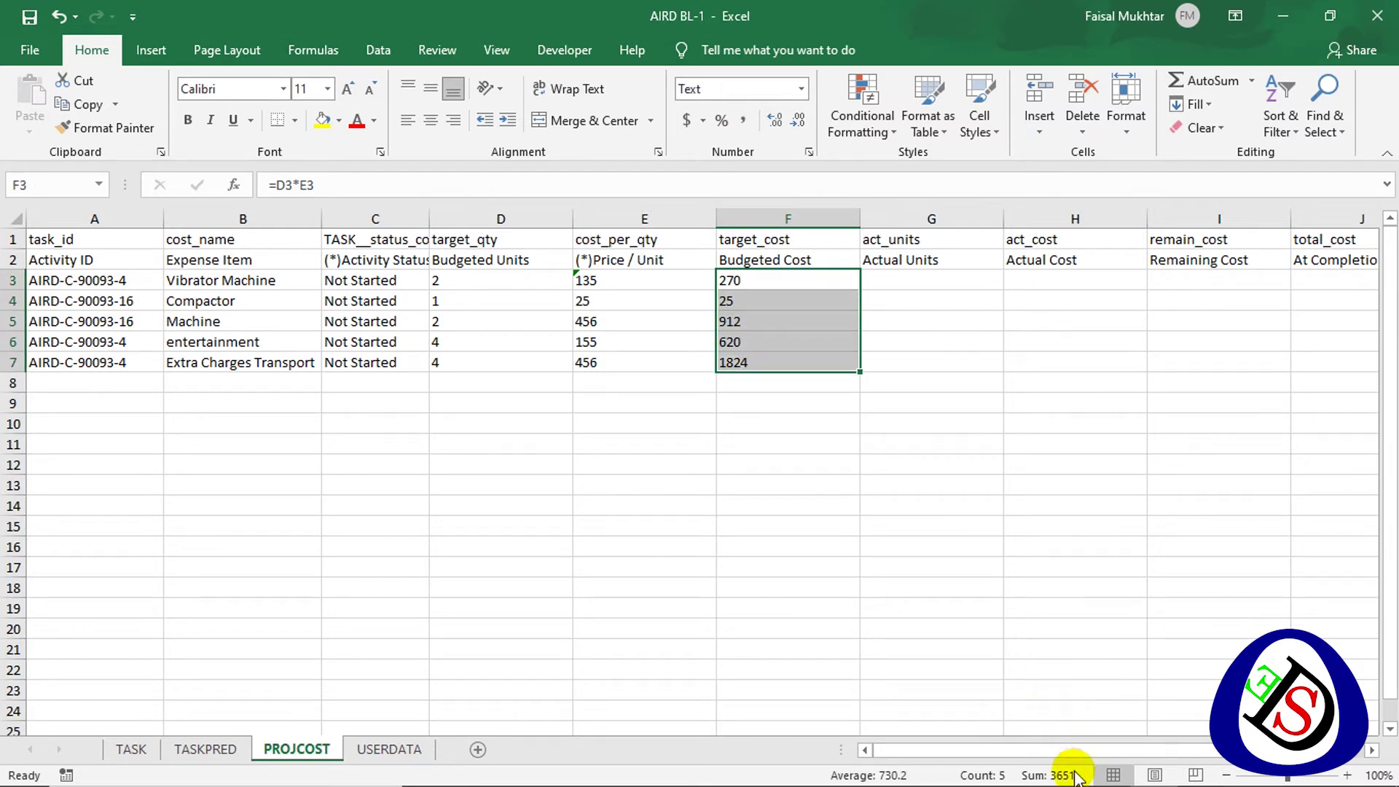
pyautogui.click(1027, 543)
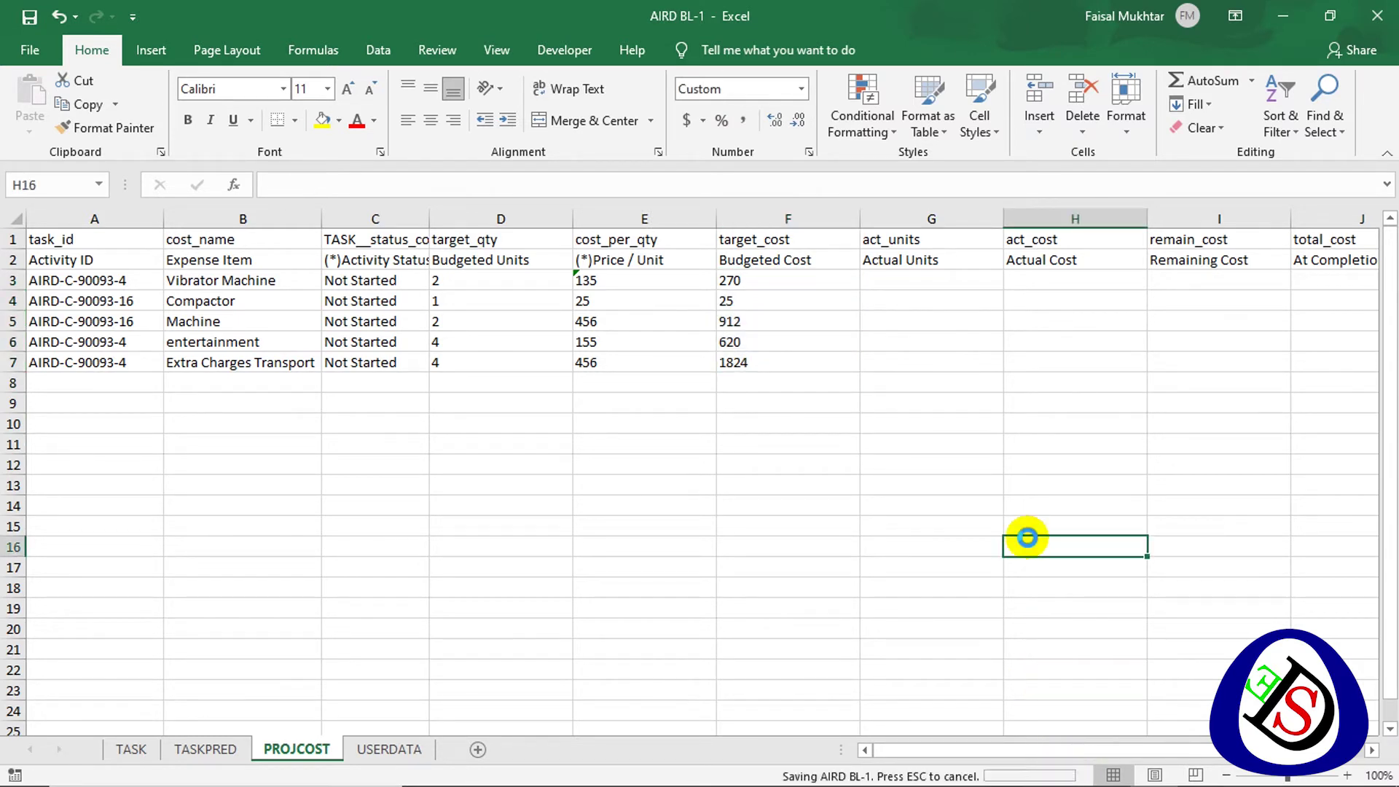
# Switch from Excel to P6's AIRD BL-1 Activities view and start File > Import
pyautogui.click(1301, 5)
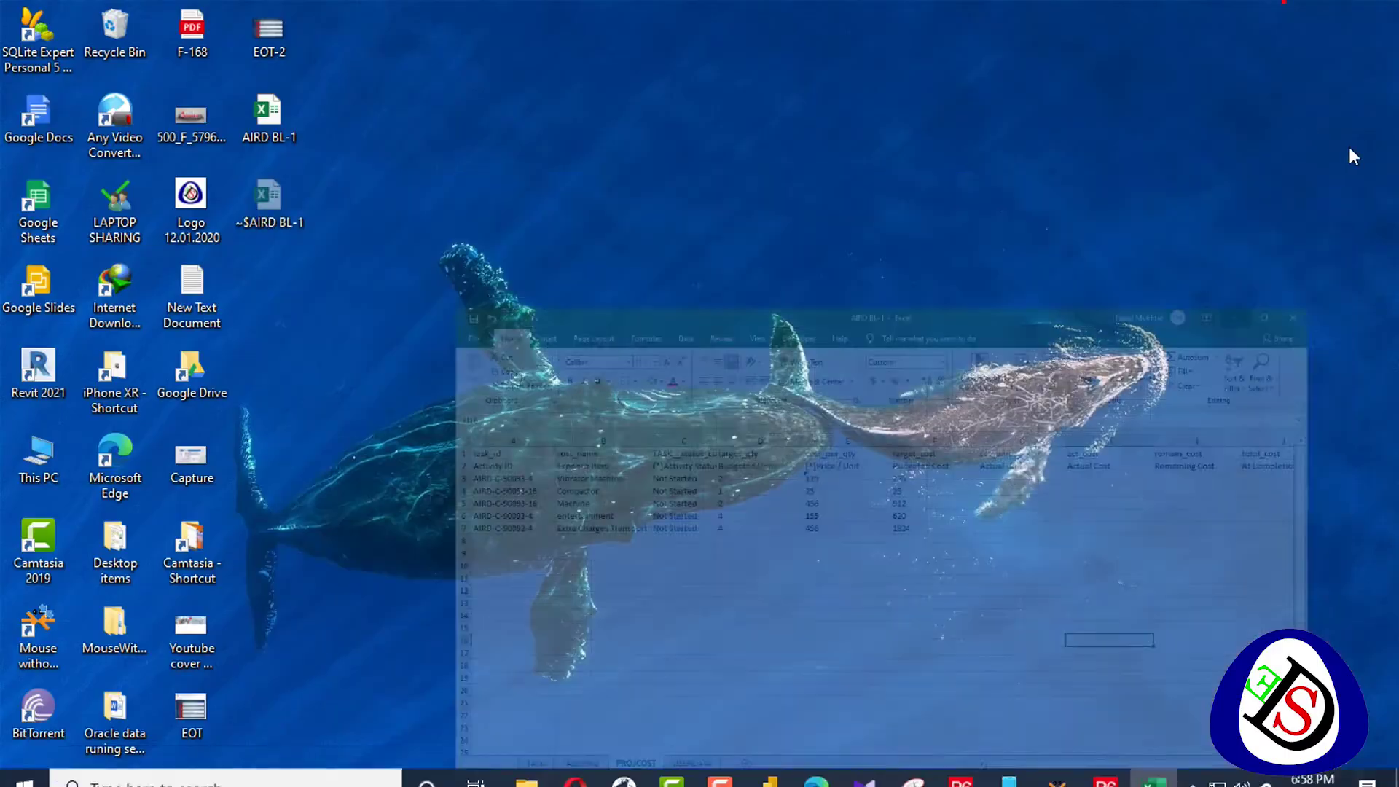
pyautogui.click(1109, 768)
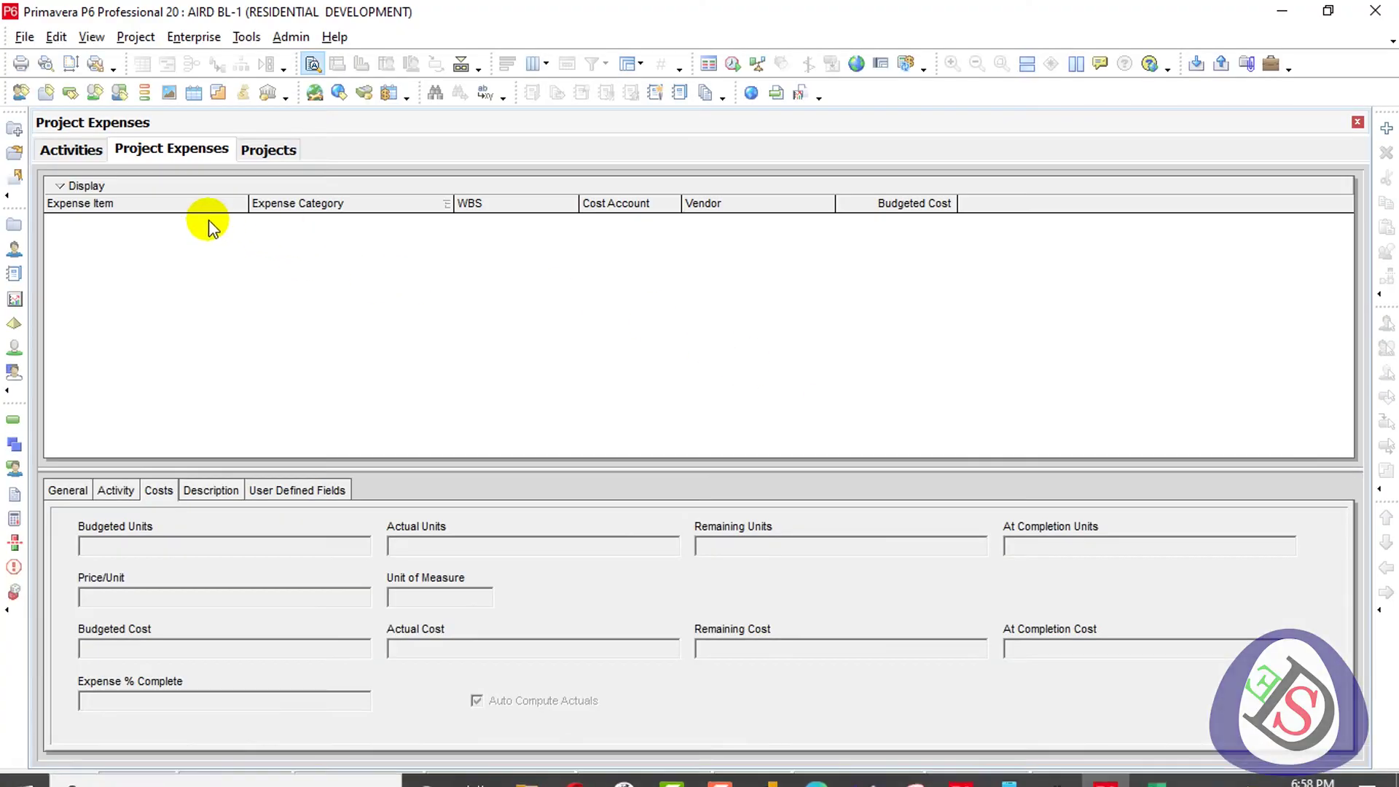
pyautogui.click(88, 146)
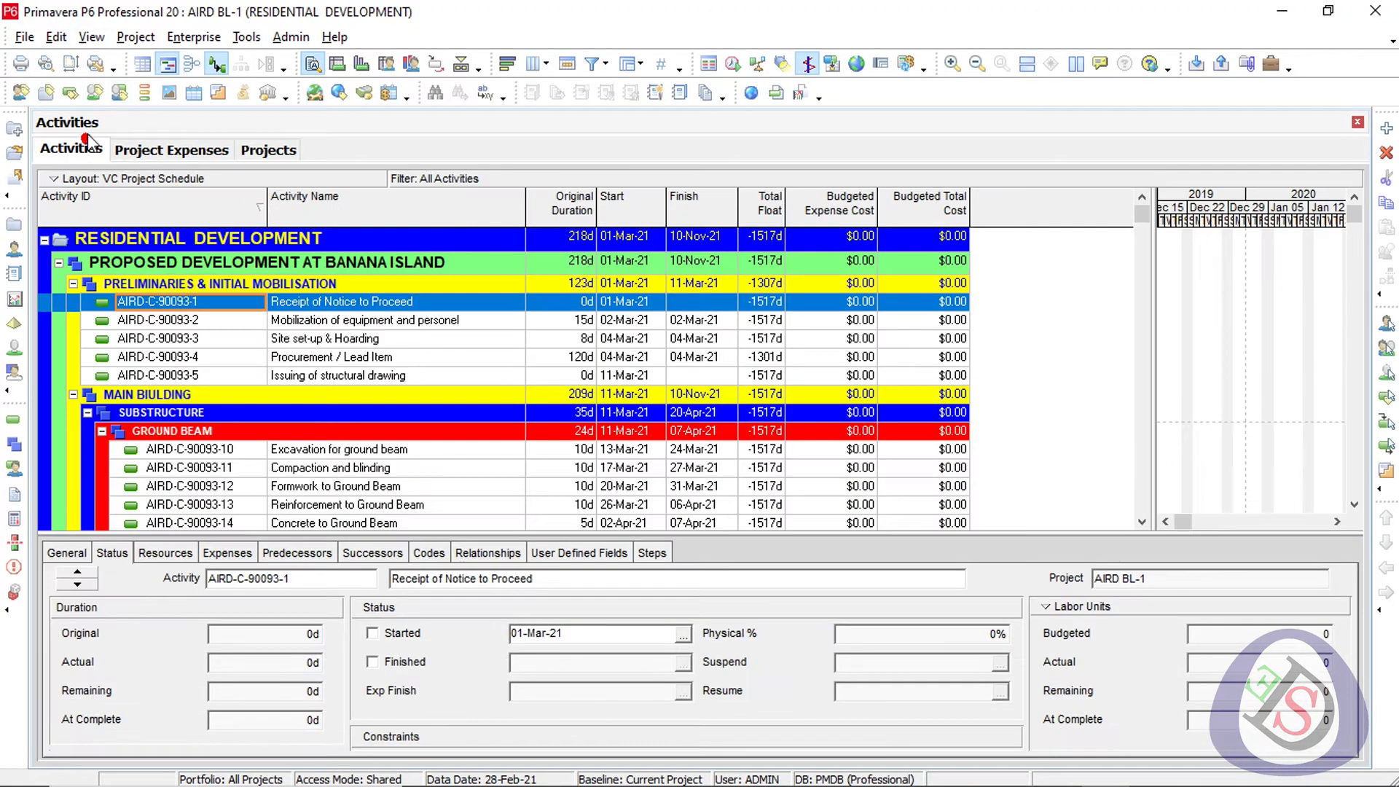
pyautogui.click(22, 38)
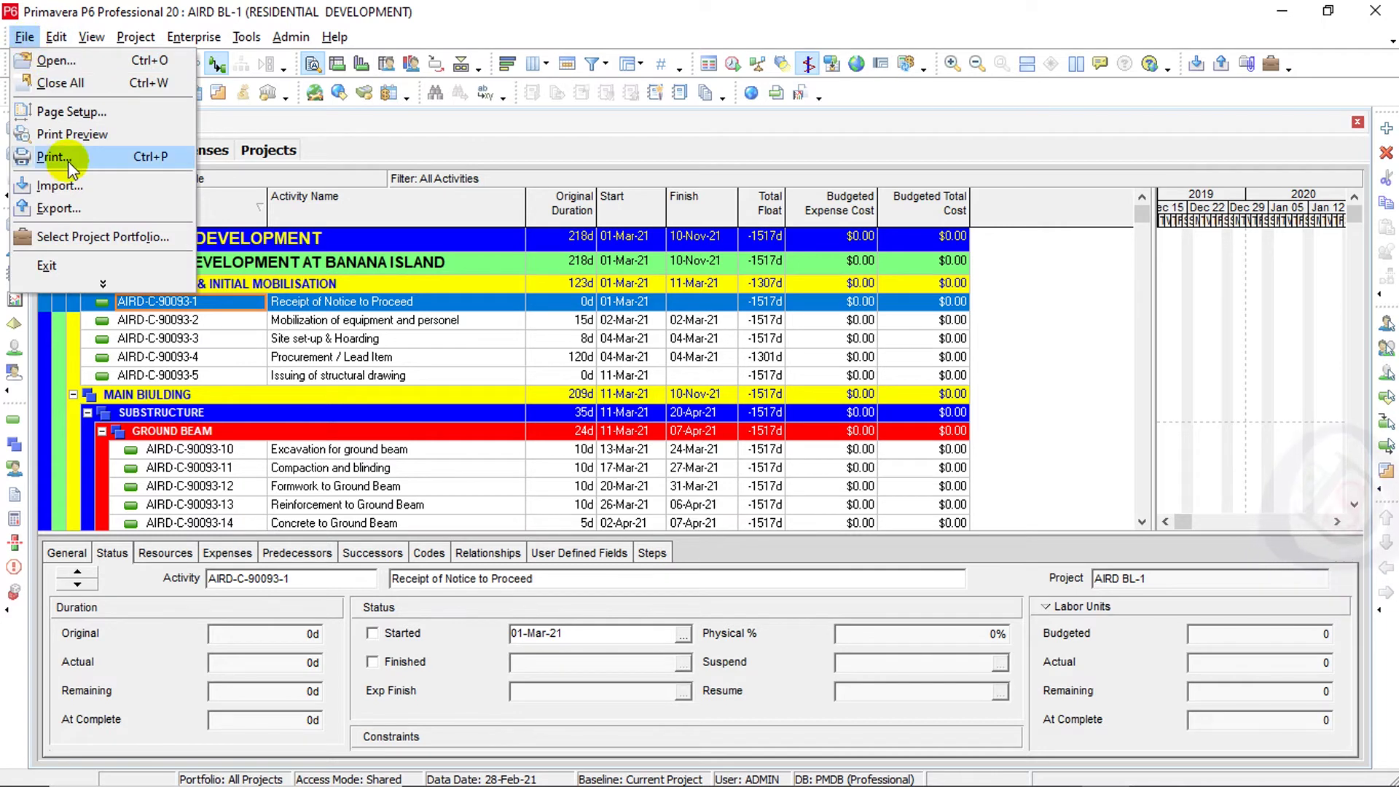
pyautogui.click(61, 185)
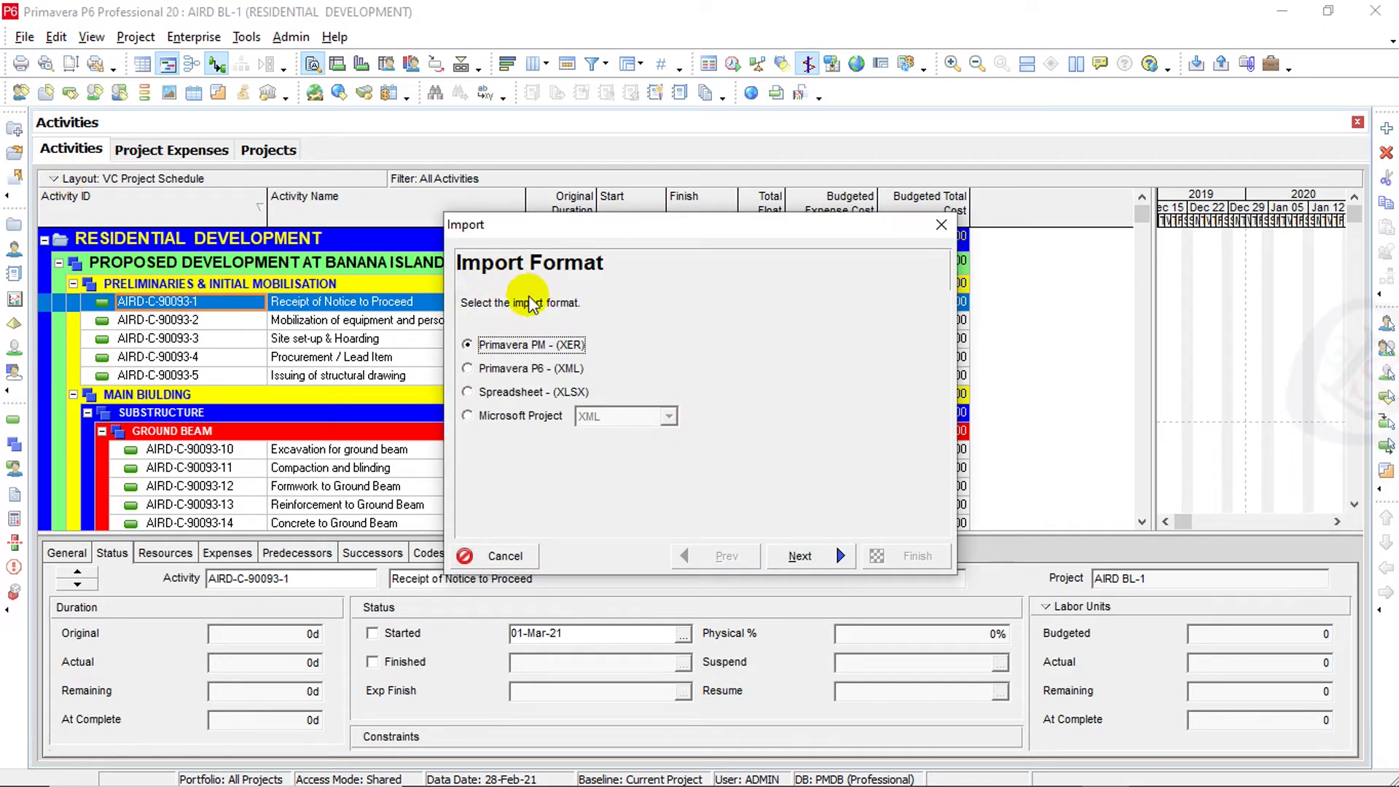
# Choose the Spreadsheet (XLSX) format and select Desktop\AIRD BL-1.xlsx as the source file
pyautogui.click(504, 393)
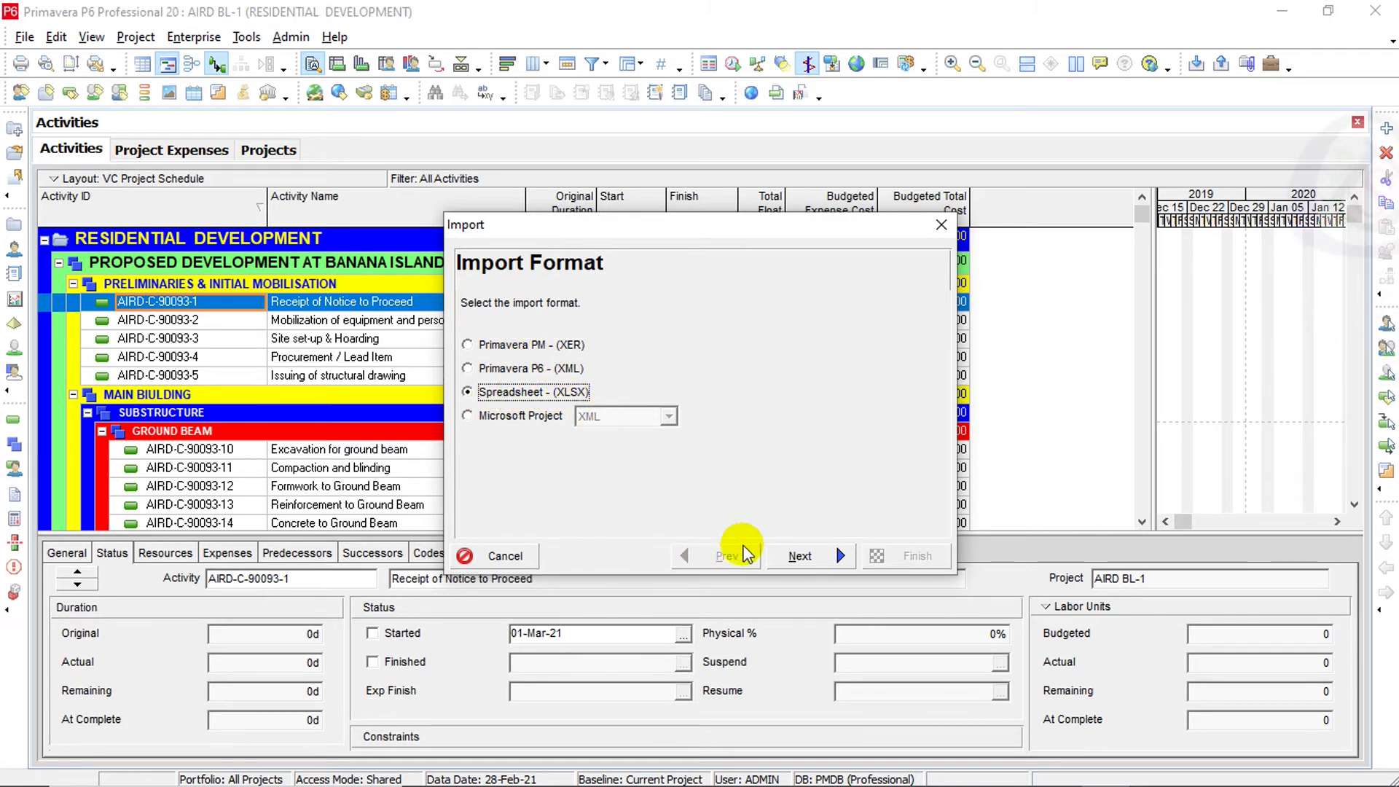
pyautogui.click(802, 556)
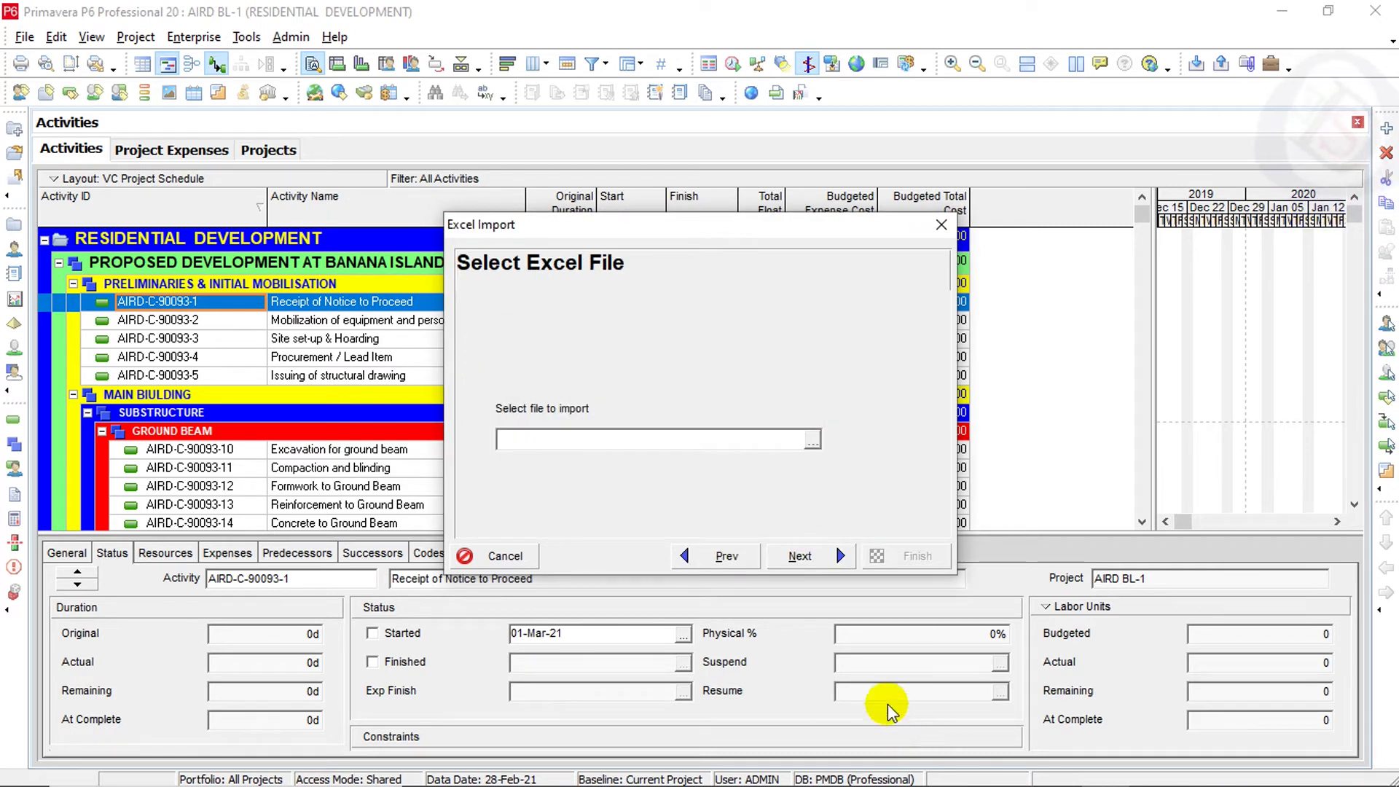
pyautogui.click(811, 441)
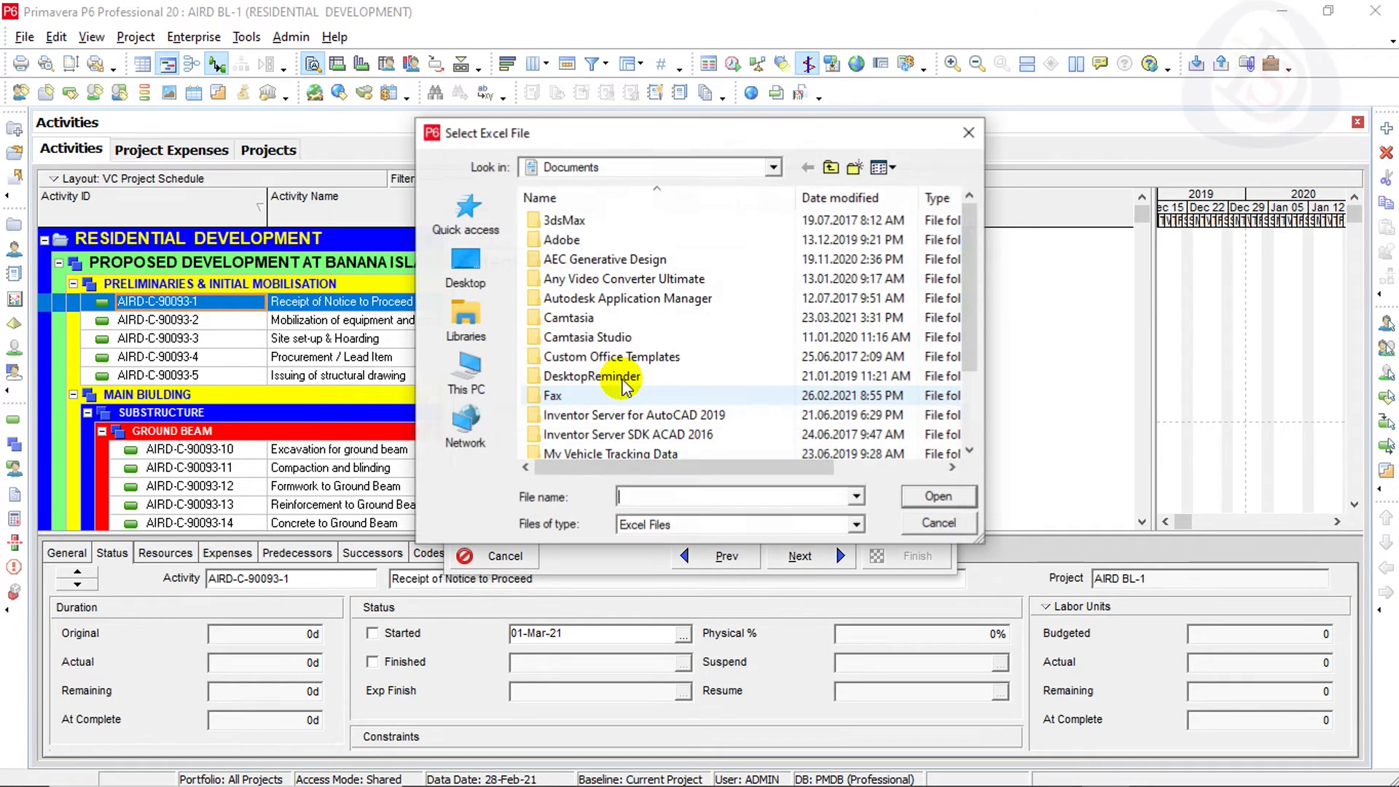
pyautogui.click(467, 266)
pyautogui.scroll(-5, 664, 379)
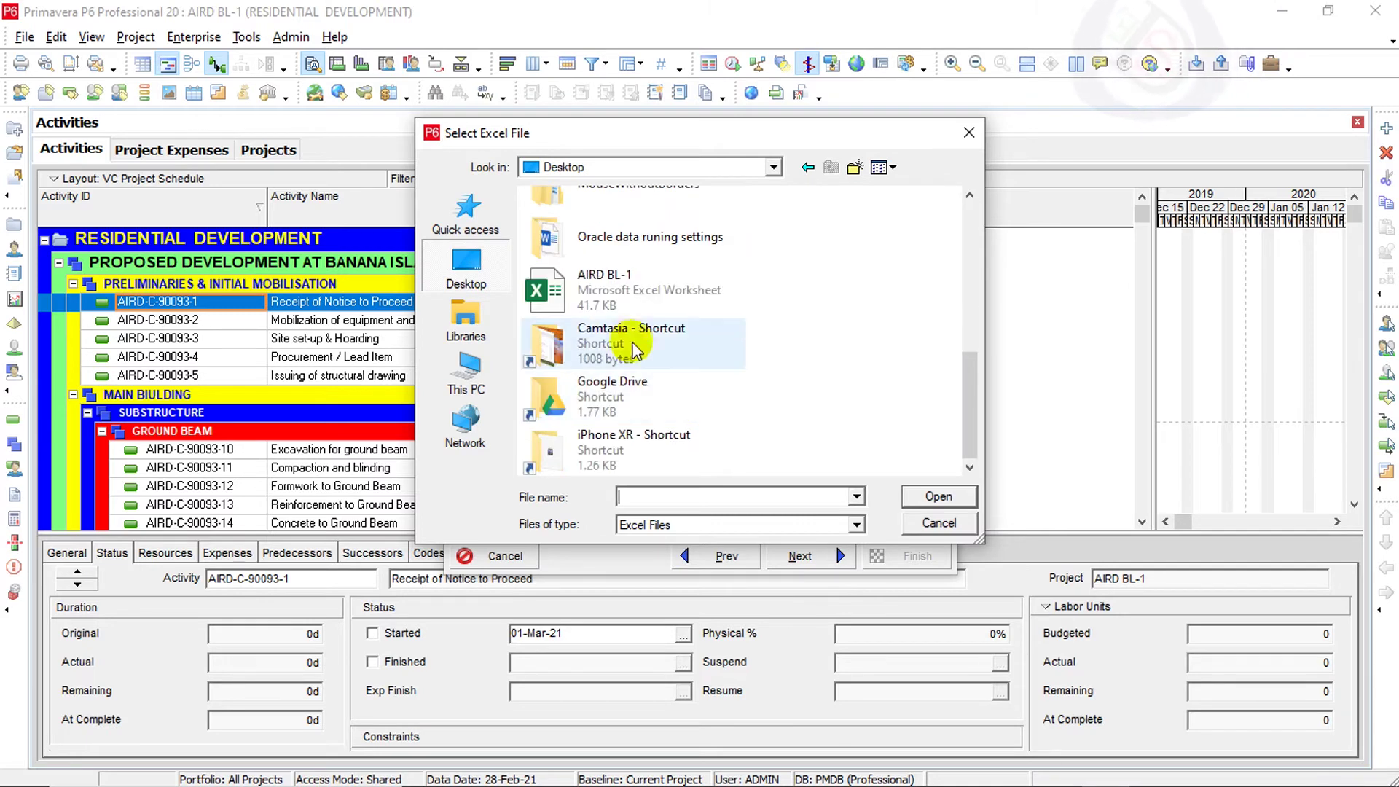
pyautogui.click(624, 286)
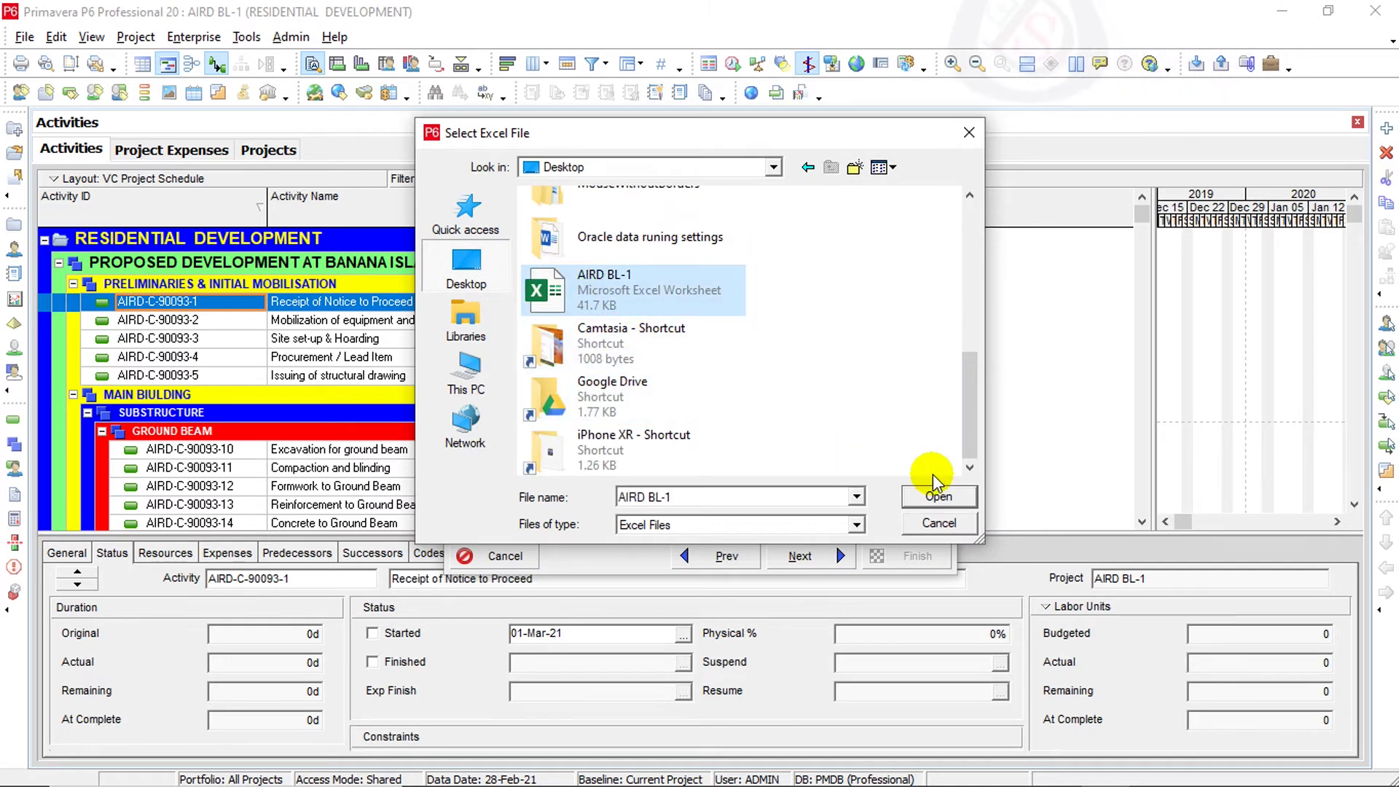
pyautogui.click(938, 496)
pyautogui.click(835, 561)
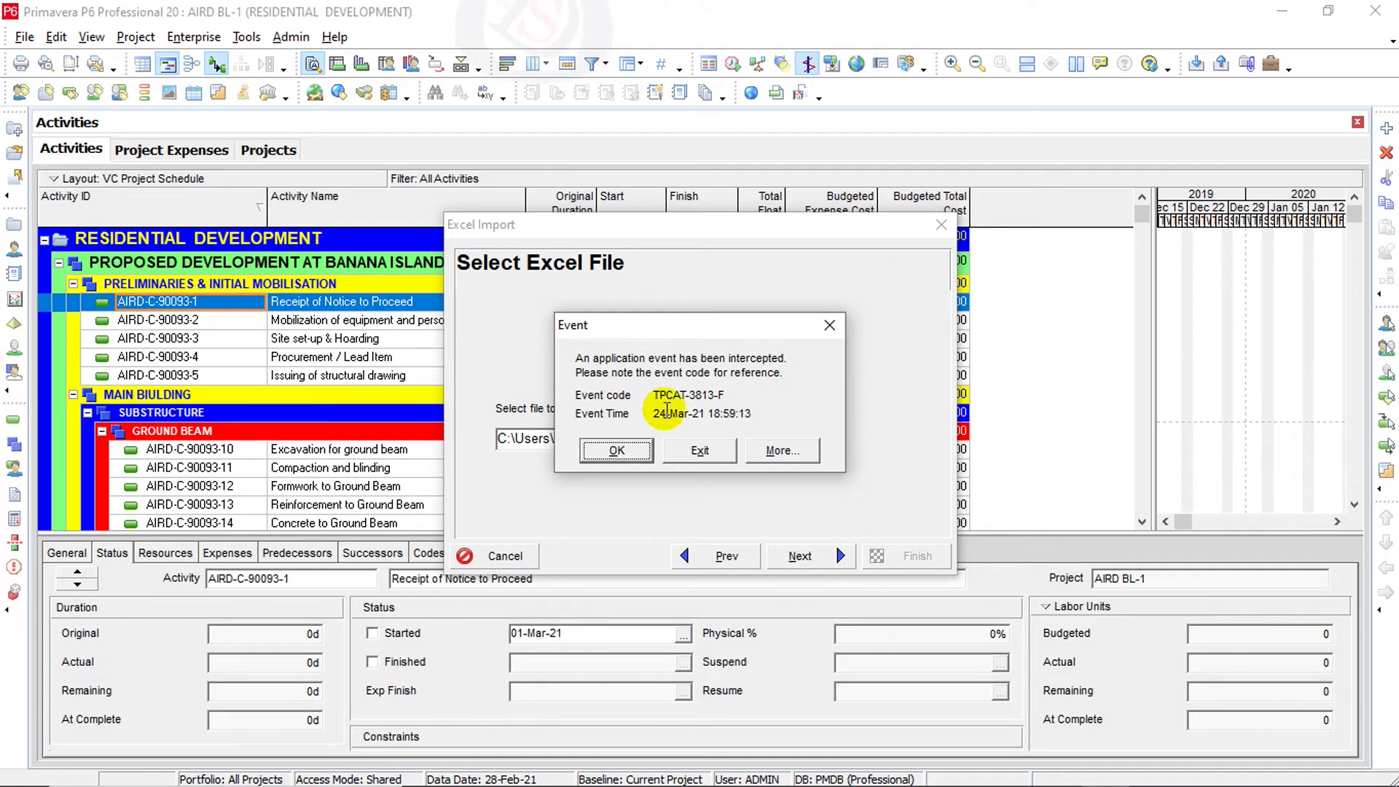
# Set the import to update existing project AIRD BL-1, run it and close the result
pyautogui.click(1158, 774)
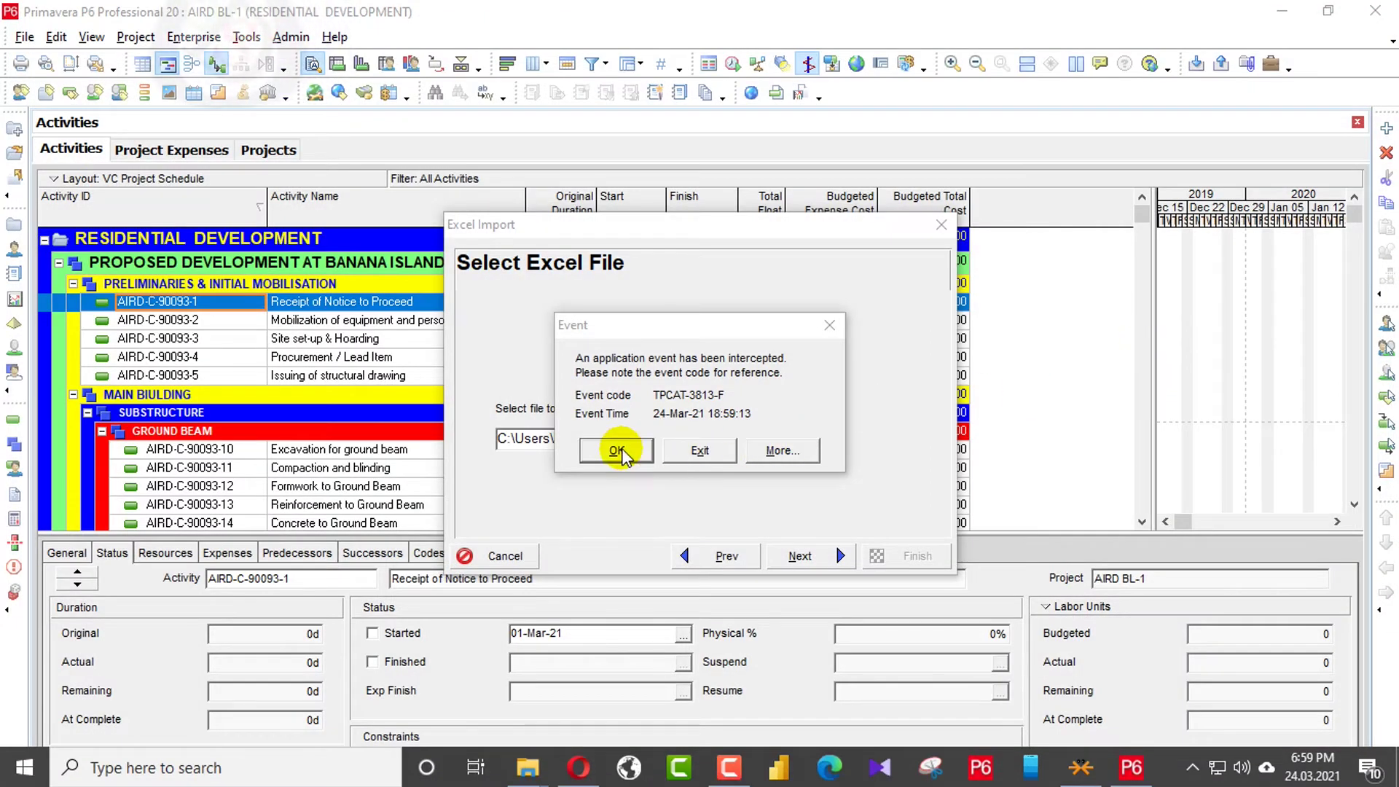
pyautogui.click(621, 448)
pyautogui.click(801, 556)
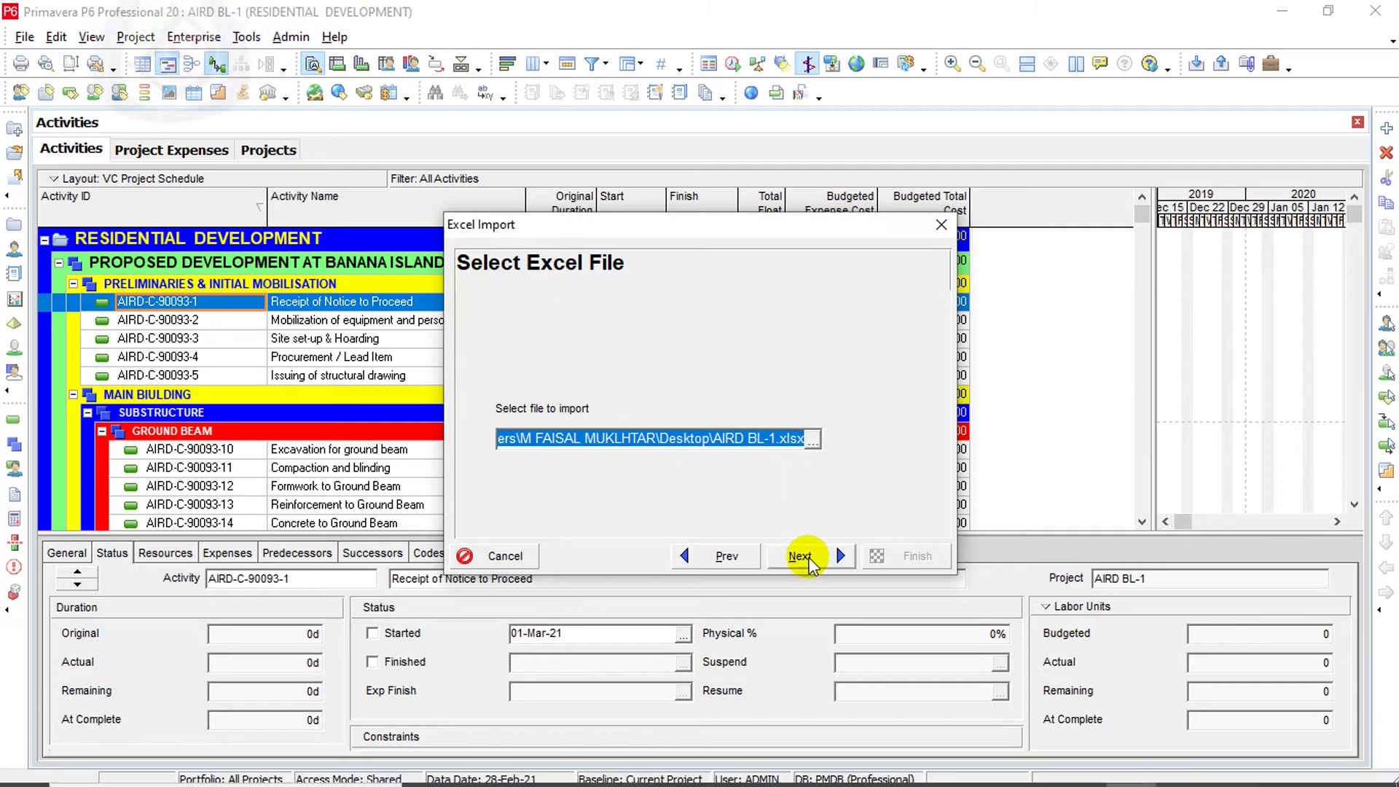
pyautogui.click(615, 423)
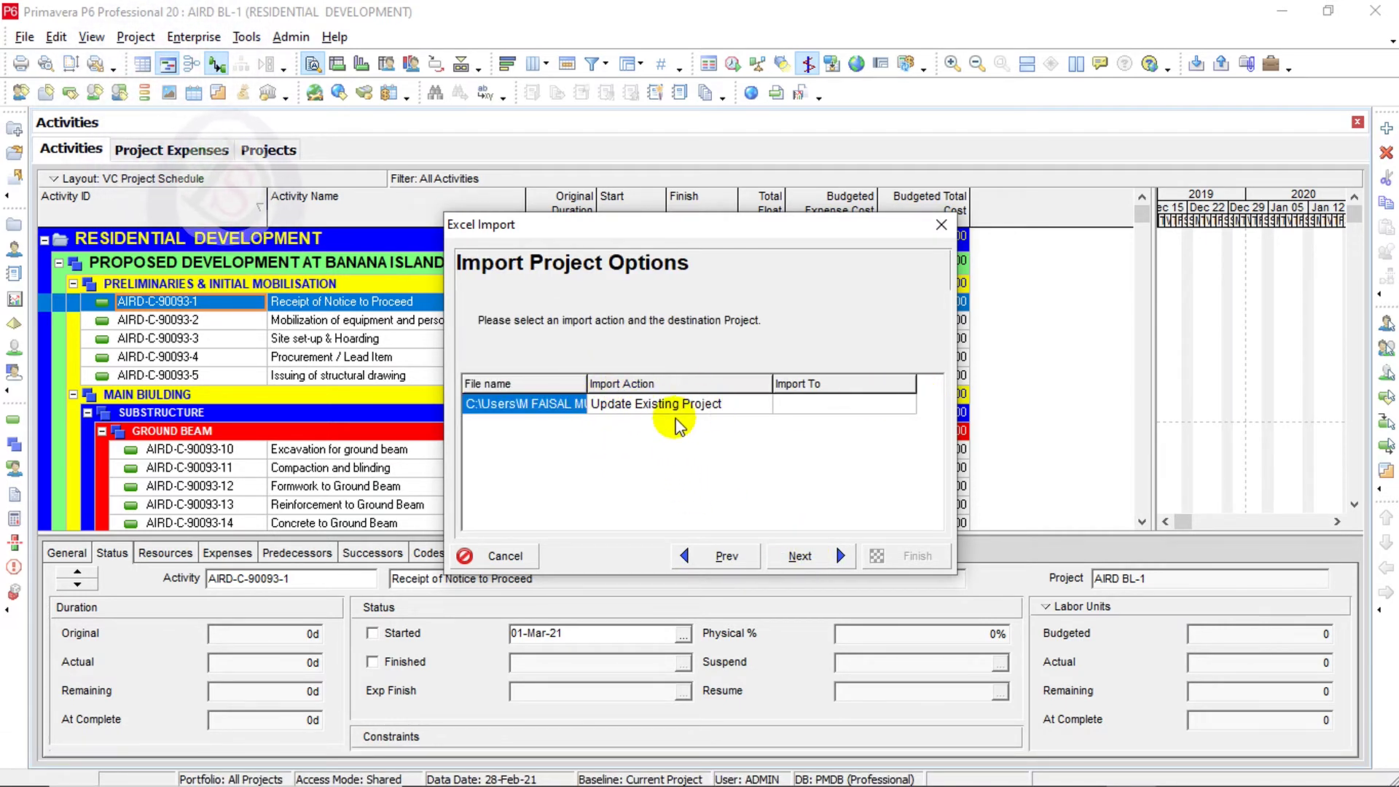
pyautogui.click(818, 409)
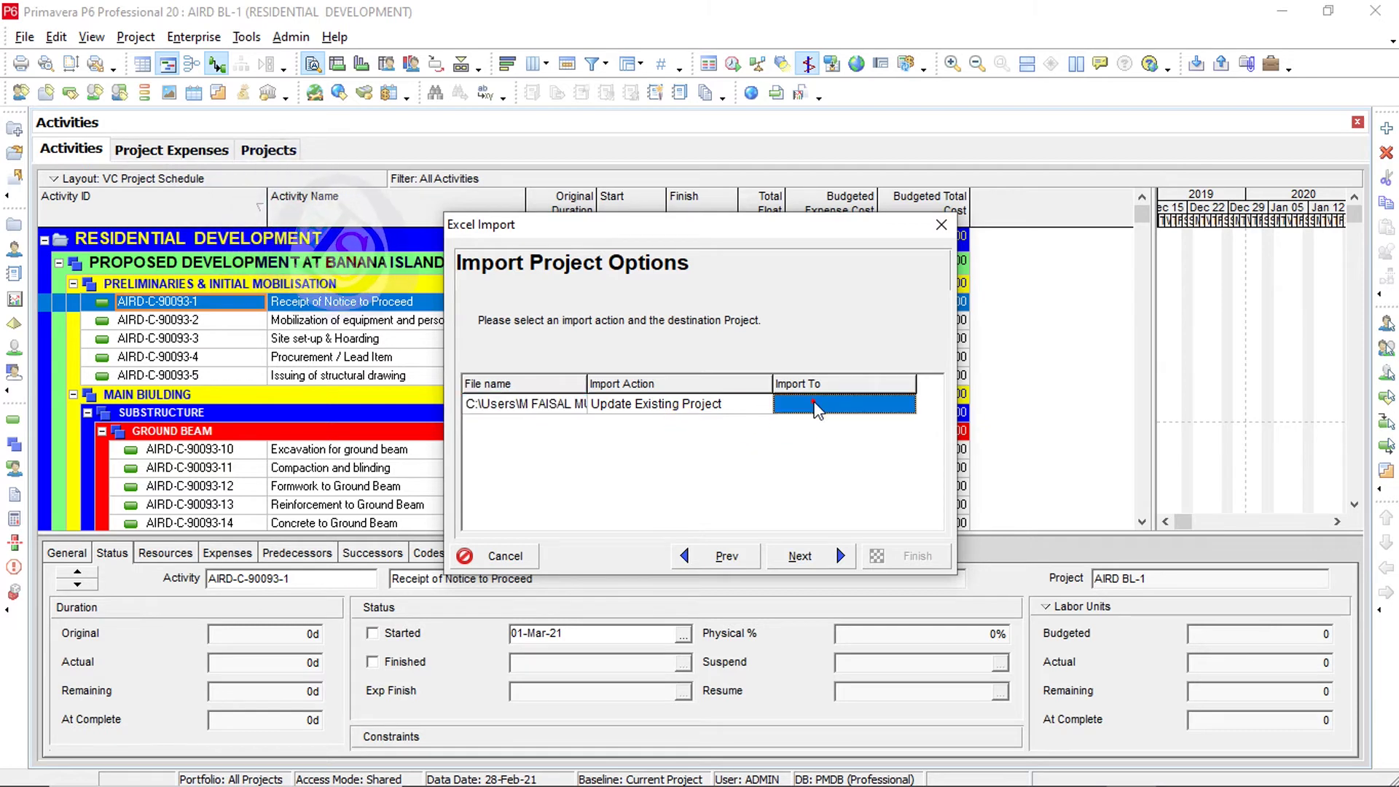
pyautogui.click(906, 405)
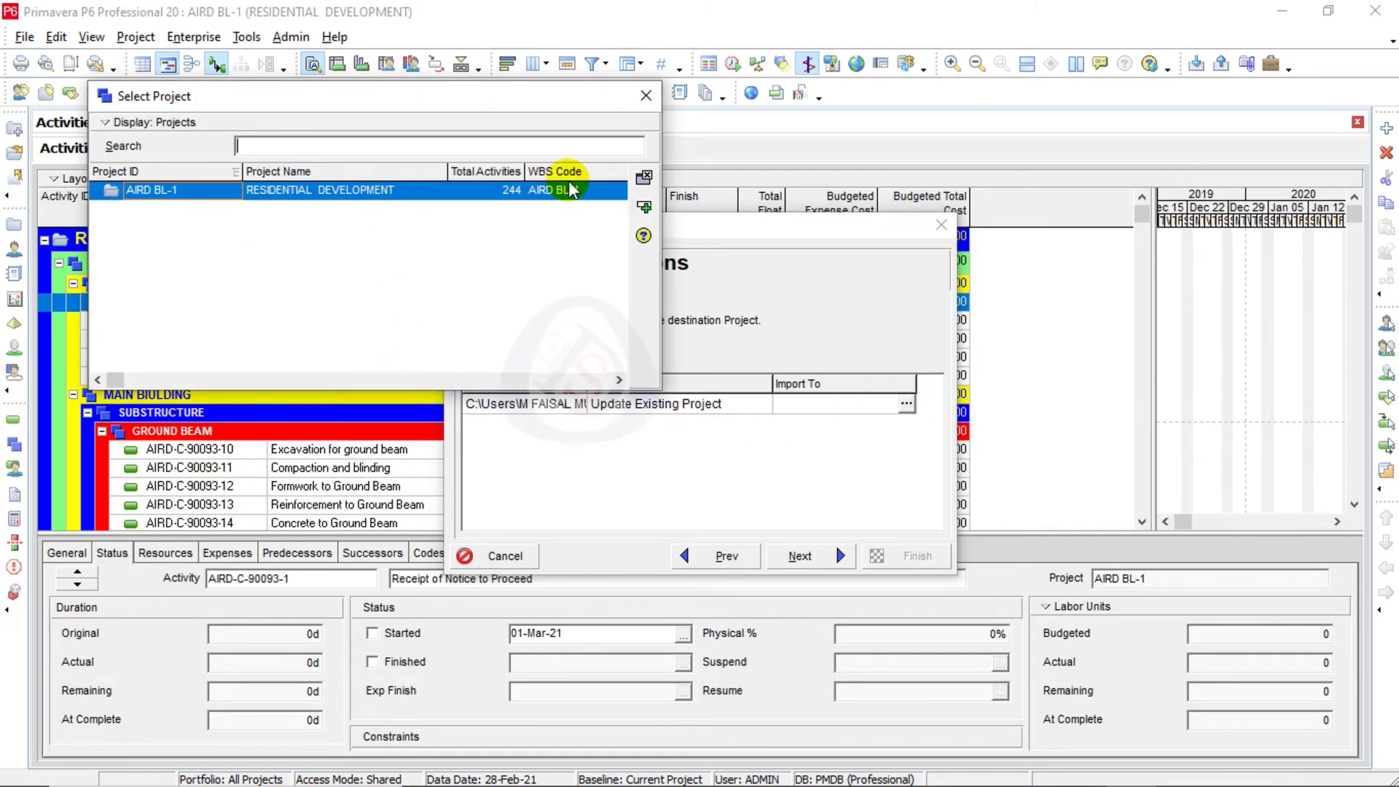
pyautogui.click(645, 206)
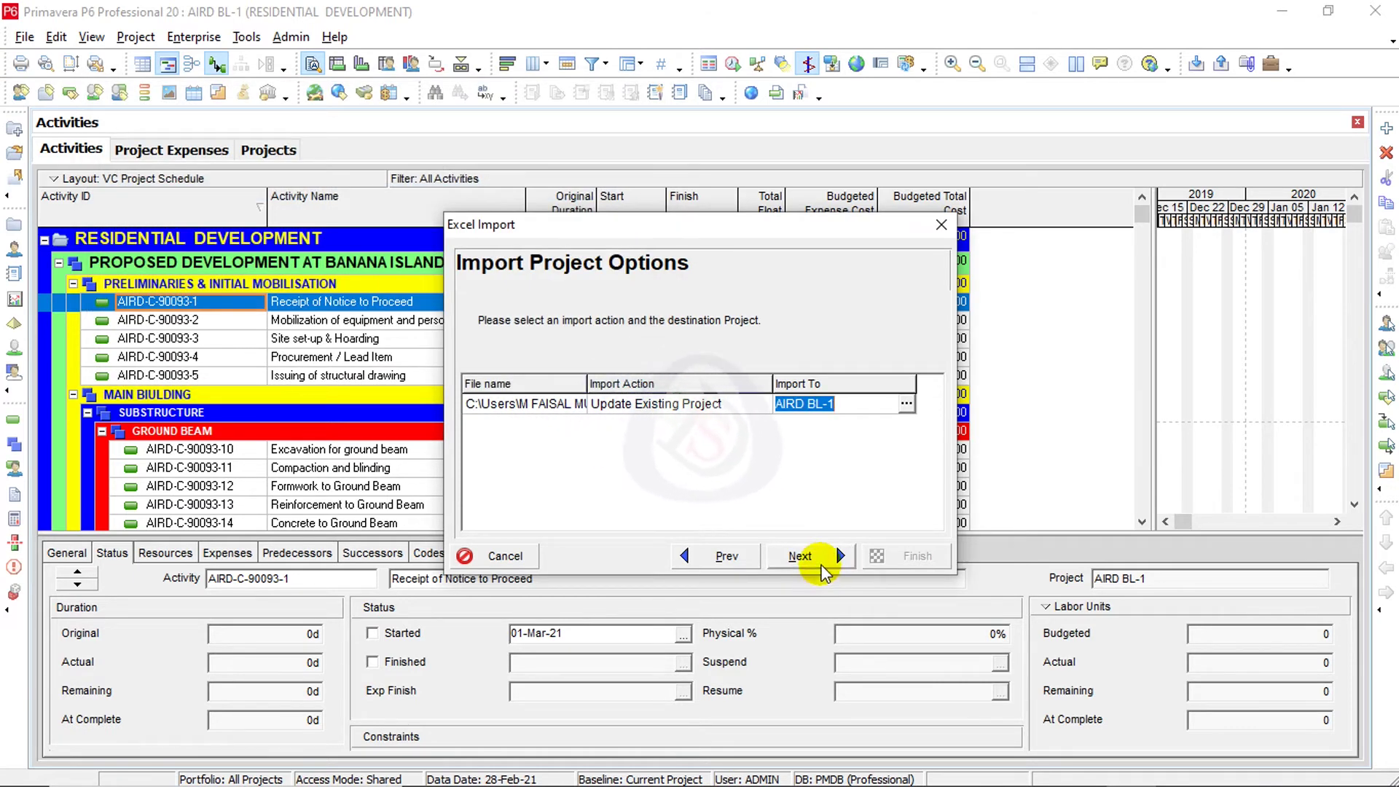
pyautogui.click(817, 563)
pyautogui.click(901, 558)
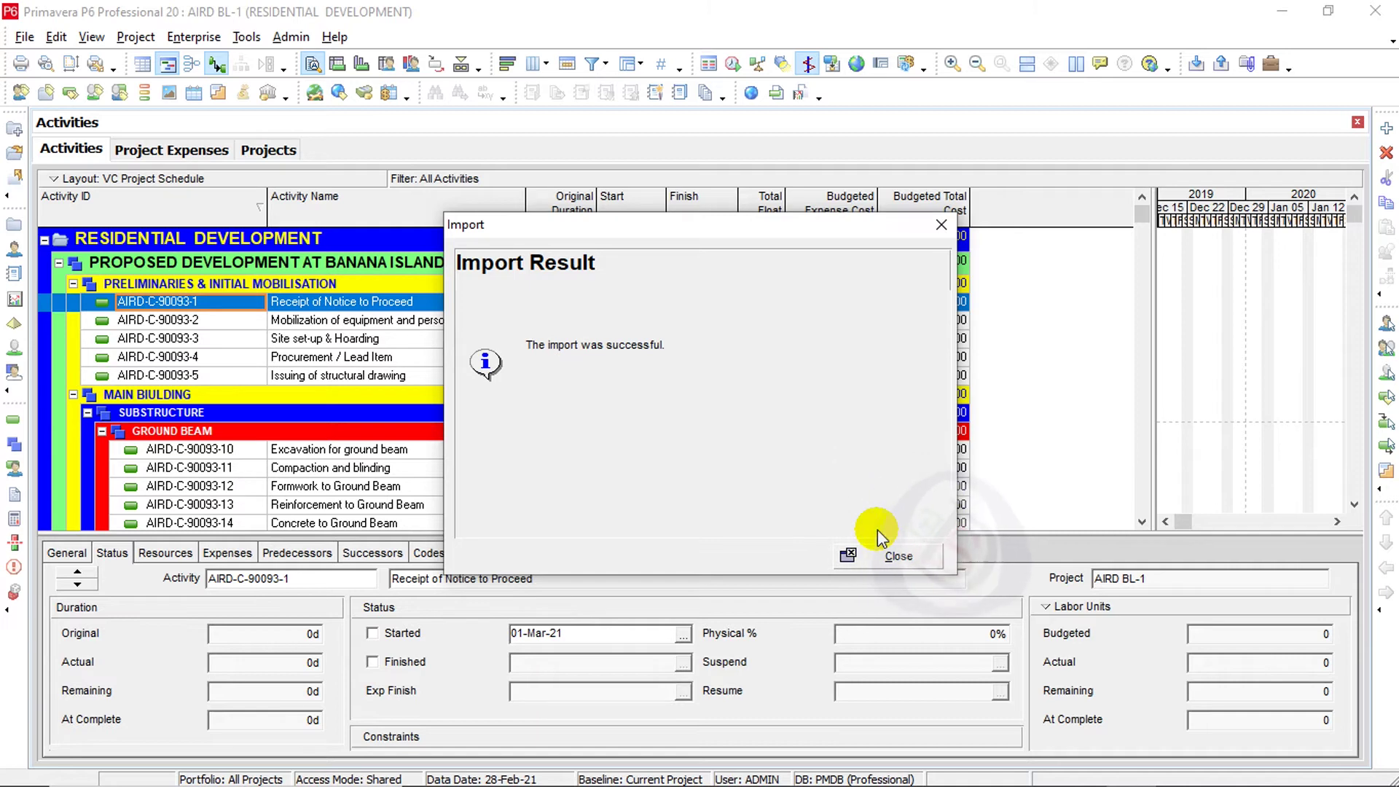
pyautogui.click(911, 557)
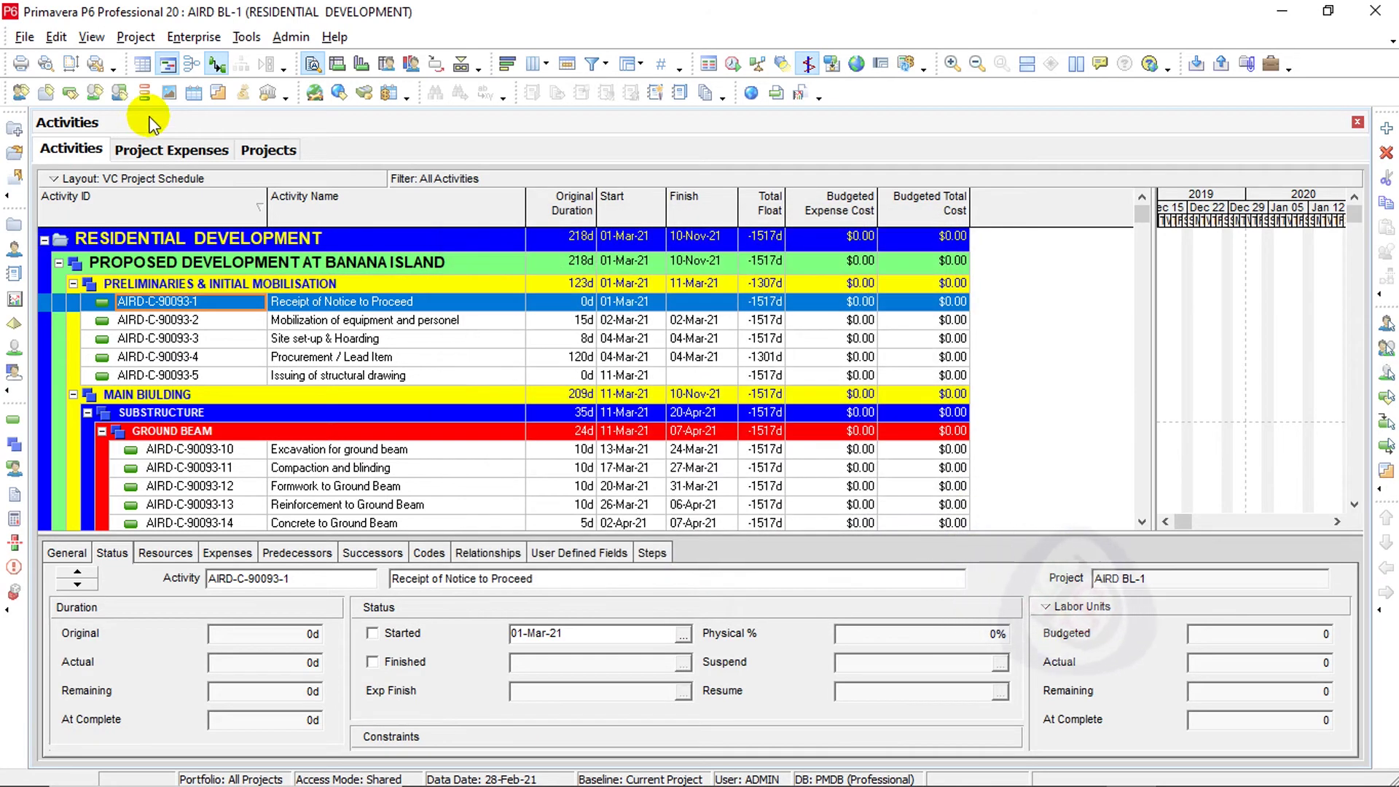
# Open AIRD BL-1's Project Expenses and check its General and Activity detail tabs
pyautogui.click(131, 149)
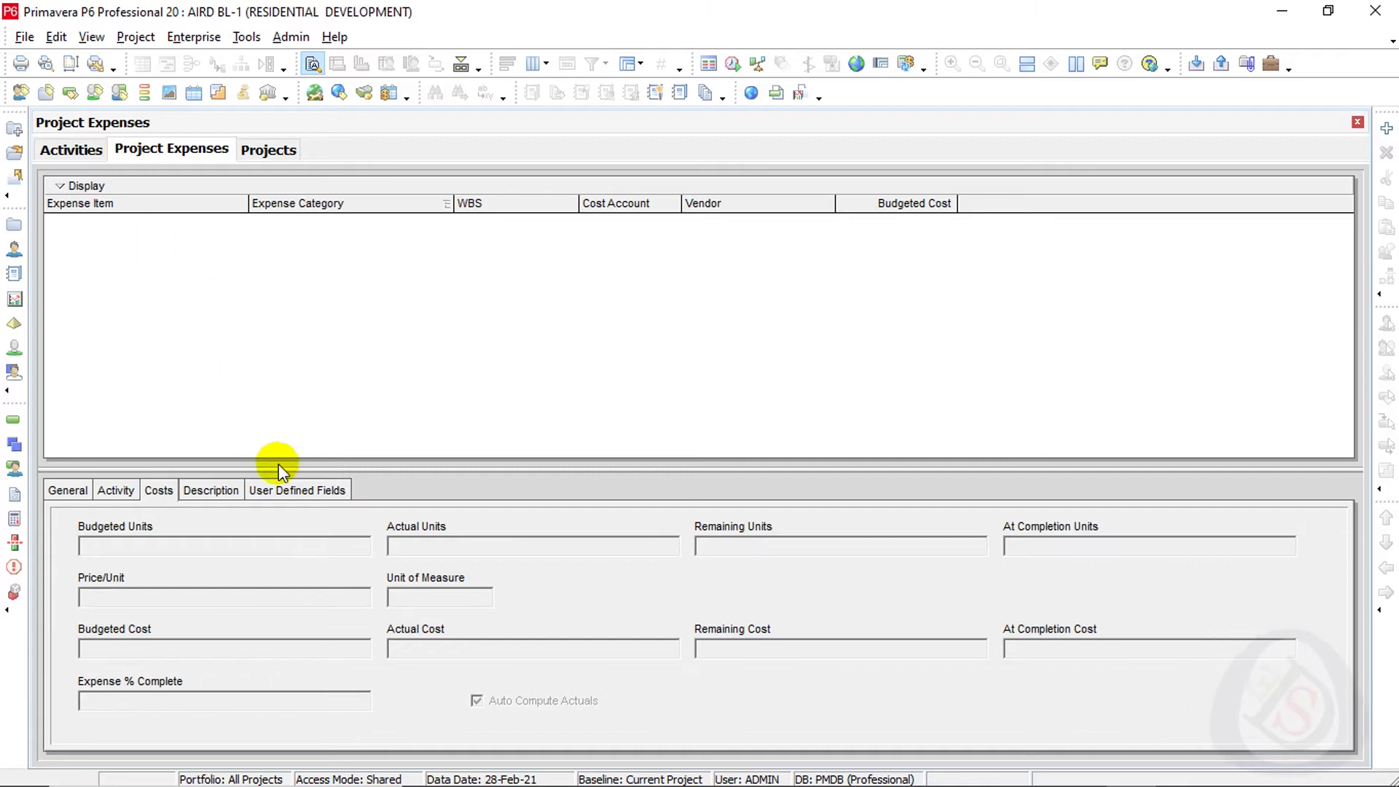
pyautogui.click(106, 491)
pyautogui.click(80, 496)
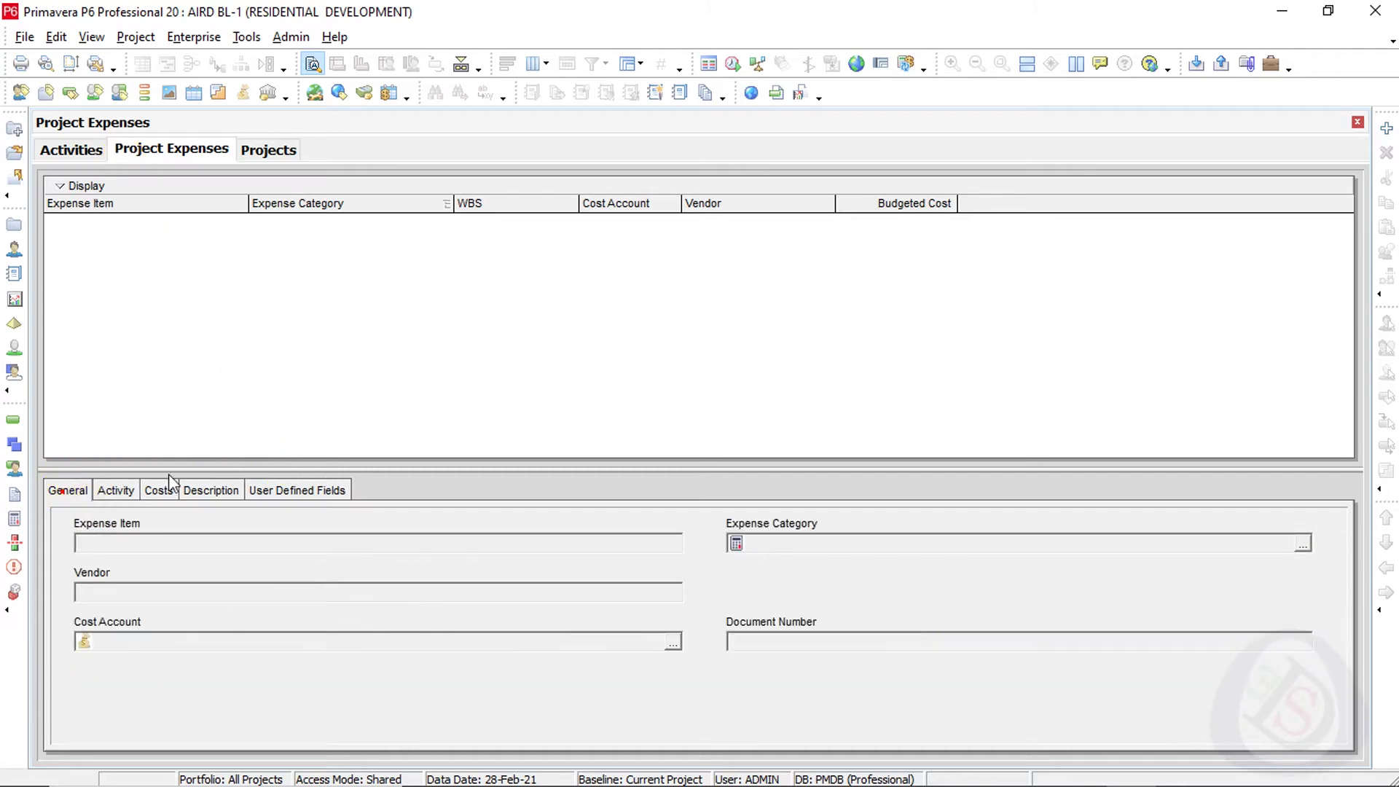
pyautogui.click(71, 149)
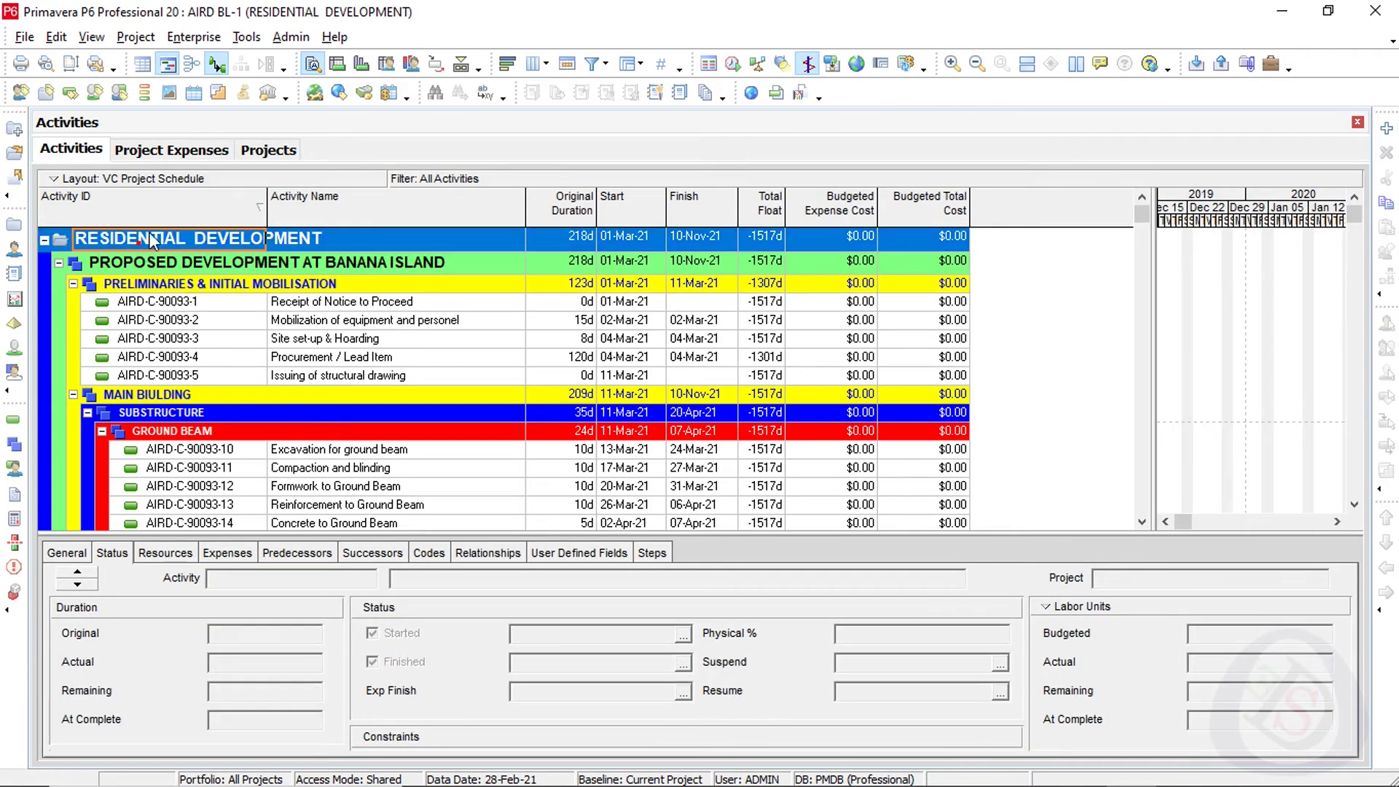
pyautogui.click(170, 150)
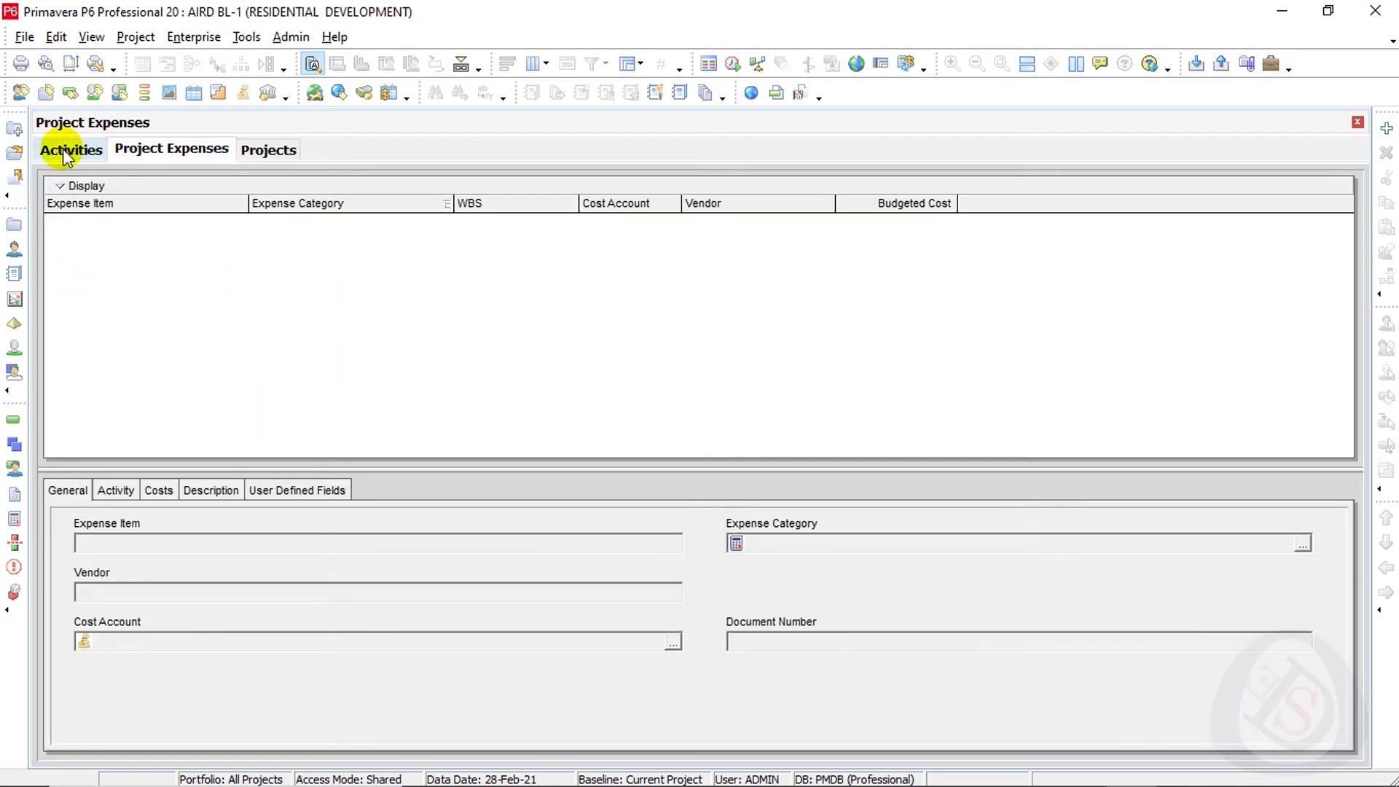
pyautogui.click(29, 37)
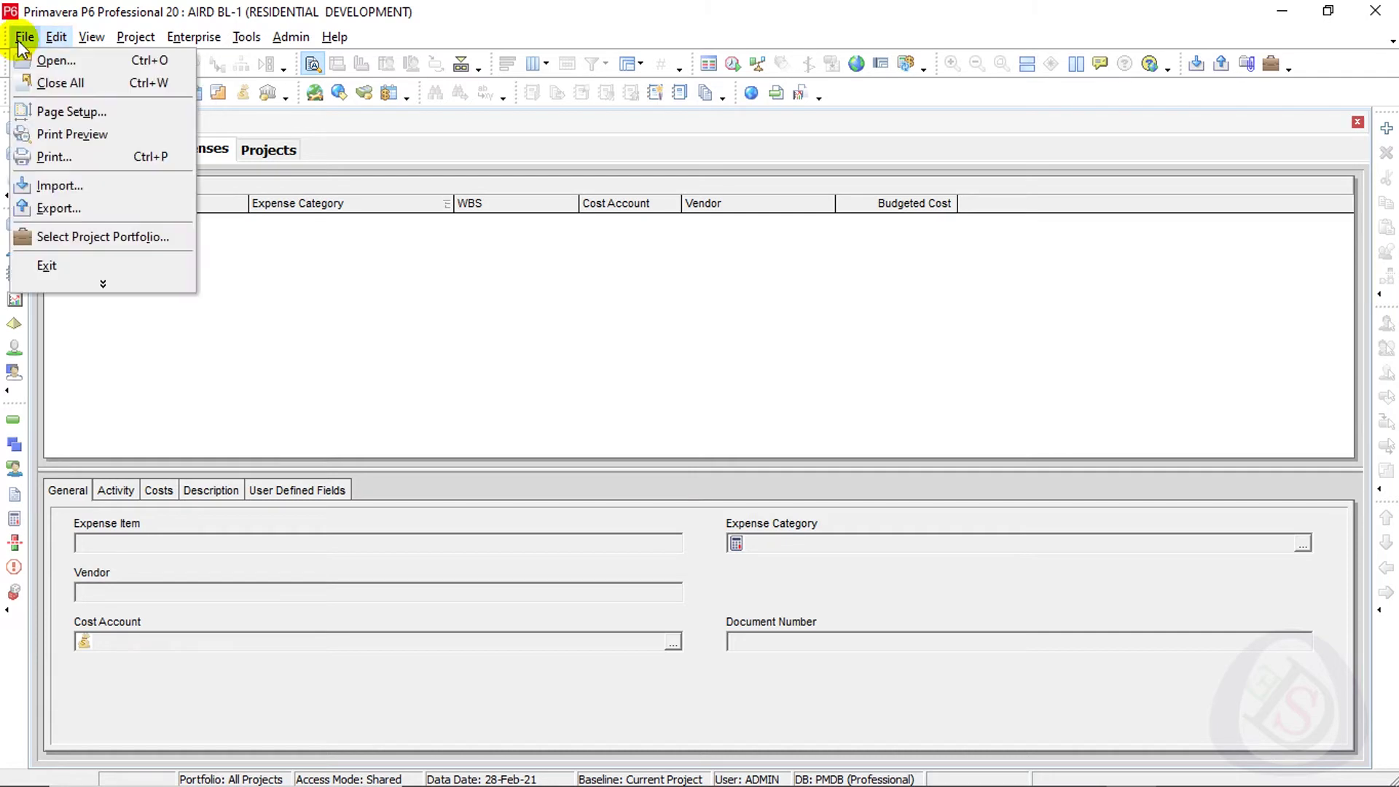
# Start a Spreadsheet (XLSX) import and select Desktop\AIRD BL-1.xlsx as the source
pyautogui.click(72, 191)
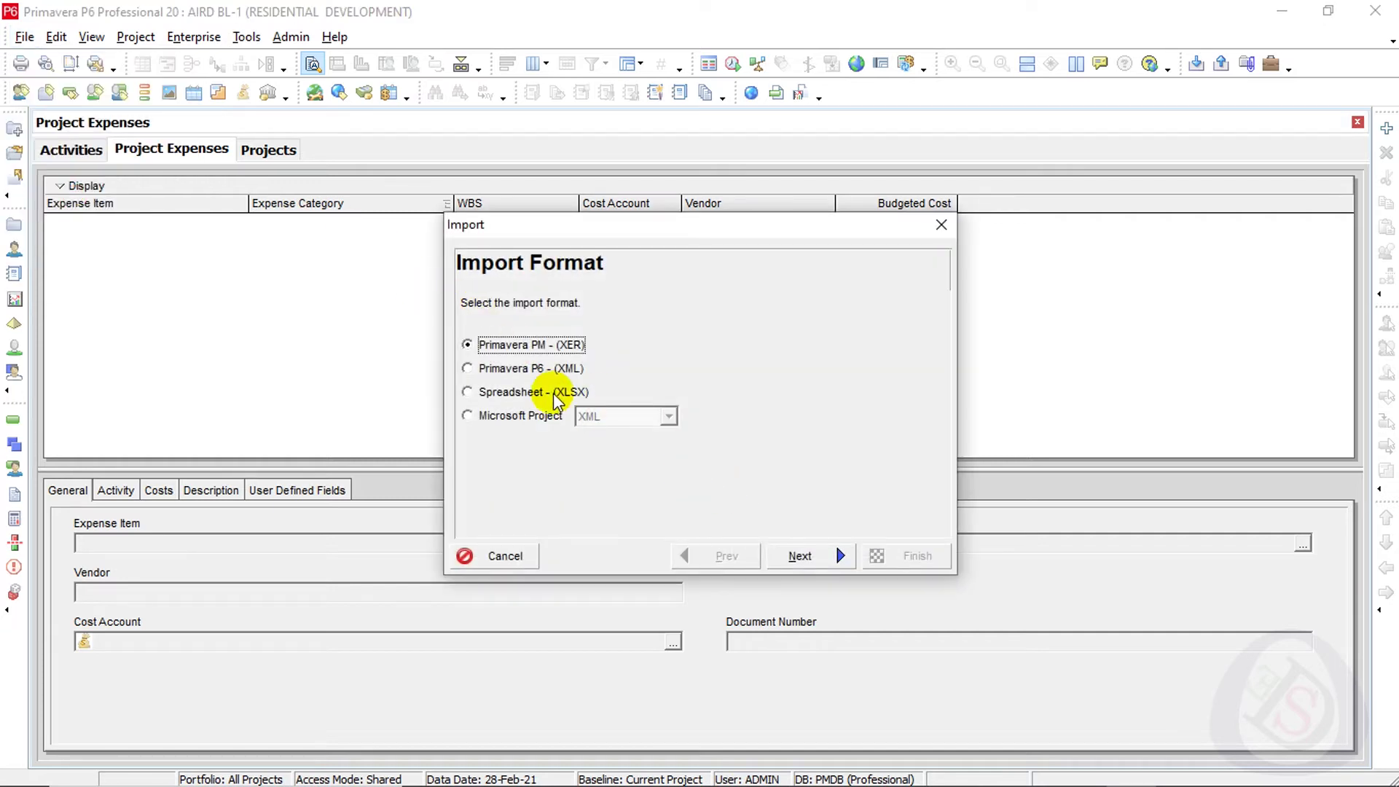
pyautogui.click(543, 391)
pyautogui.click(800, 556)
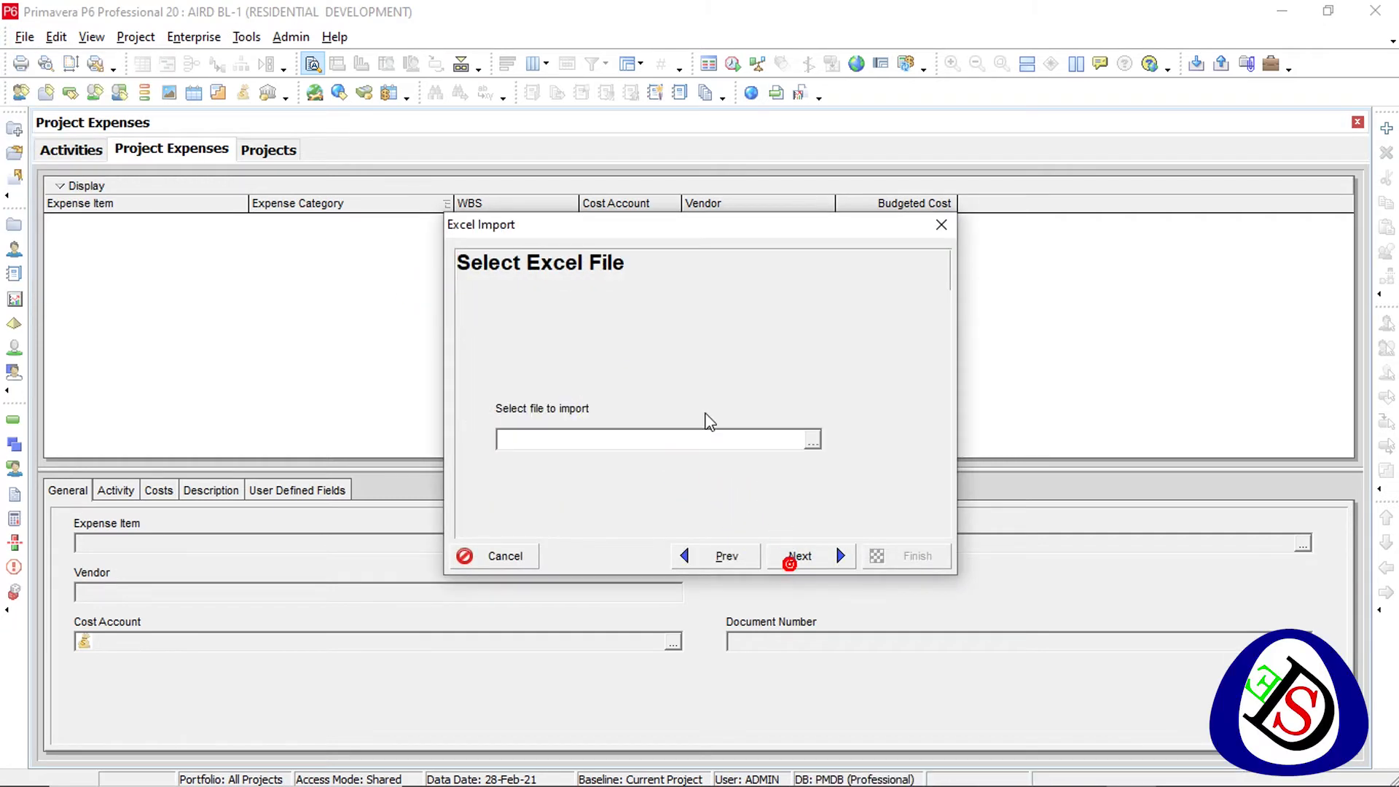
pyautogui.click(810, 441)
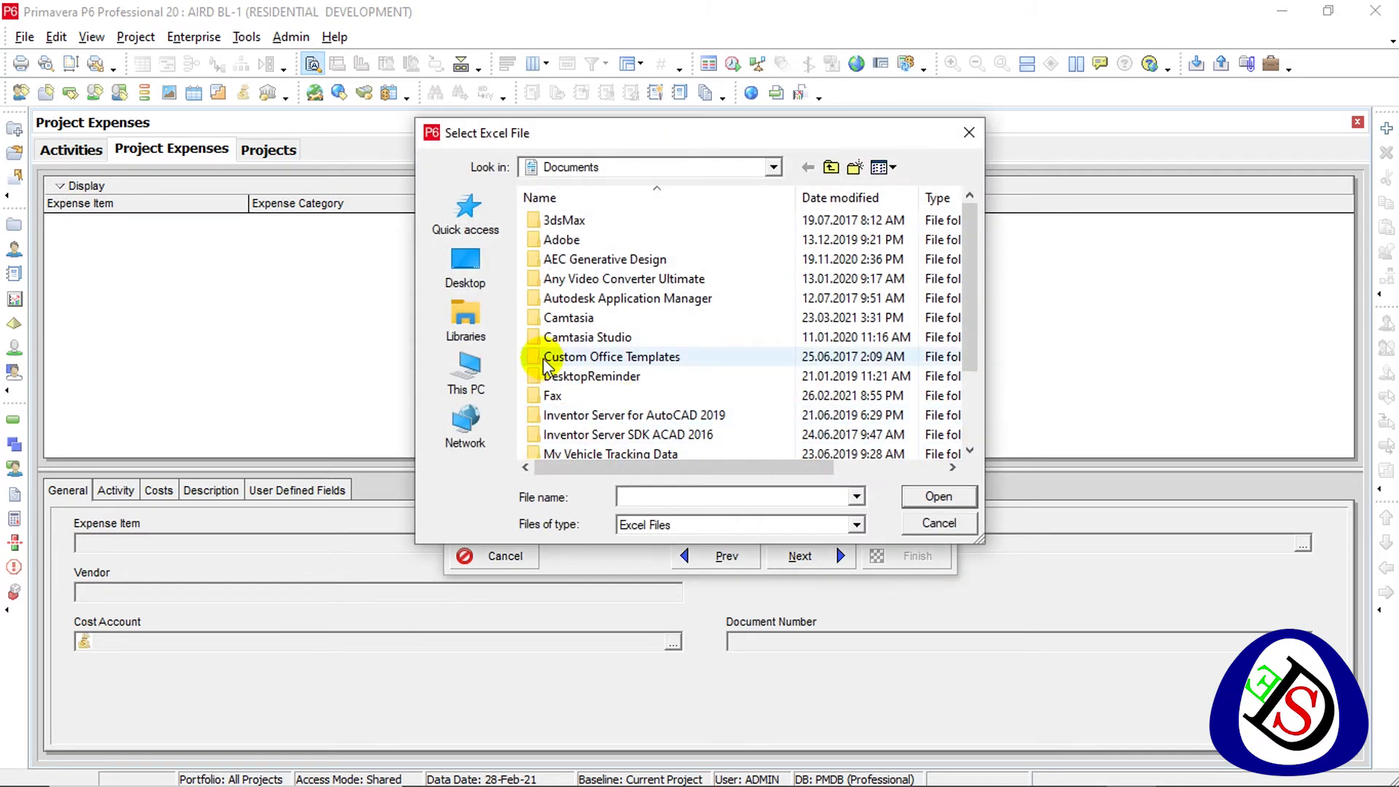
pyautogui.click(466, 321)
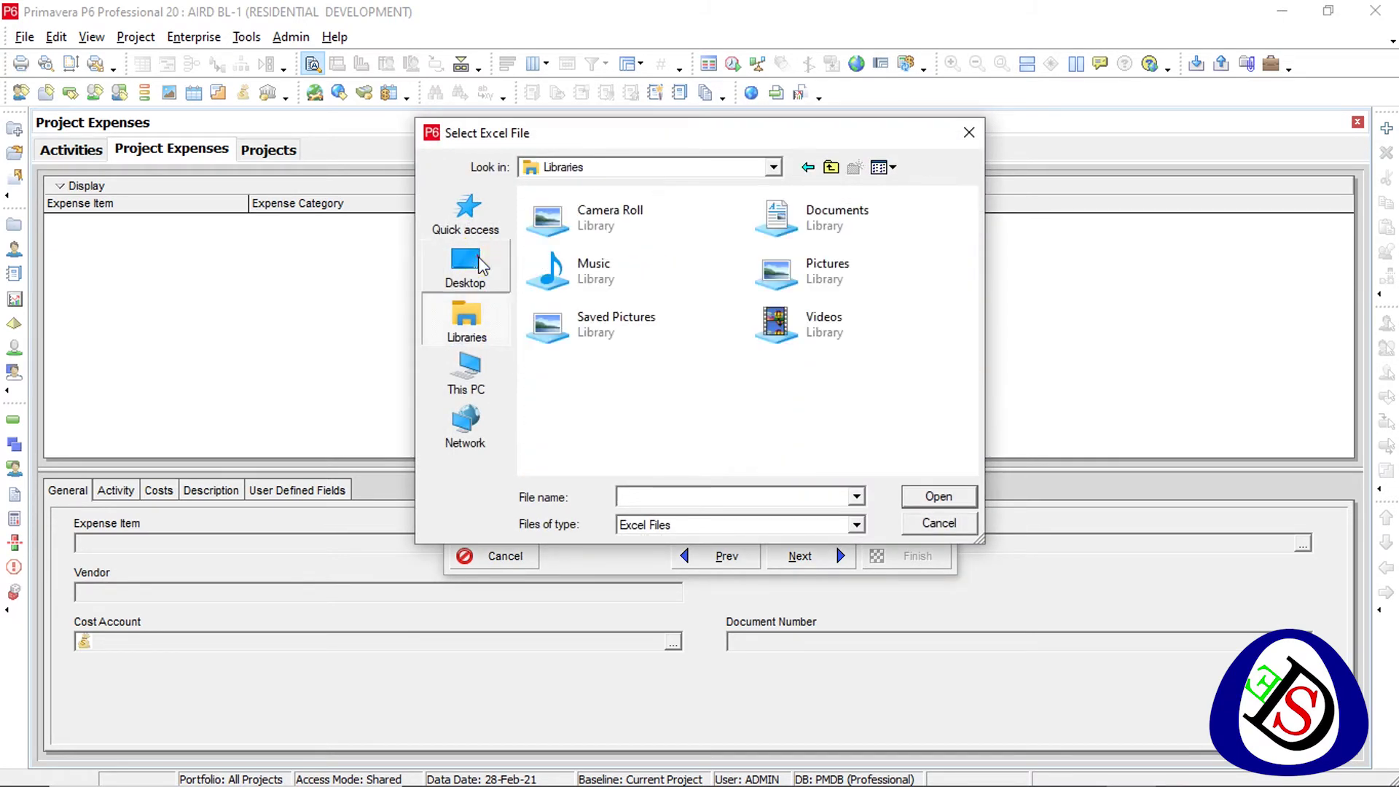
pyautogui.click(477, 263)
pyautogui.scroll(-5, 587, 321)
pyautogui.click(645, 299)
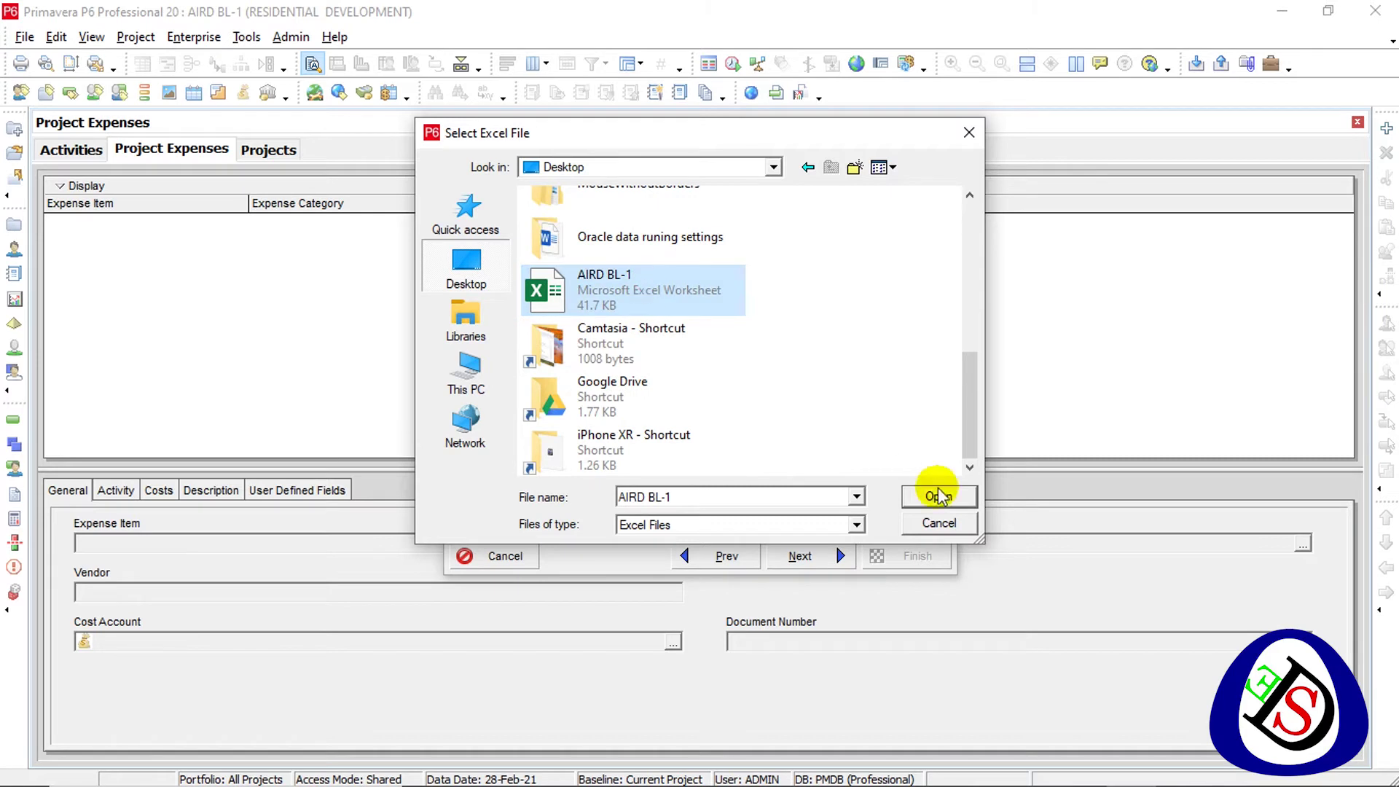
pyautogui.click(939, 497)
pyautogui.click(820, 557)
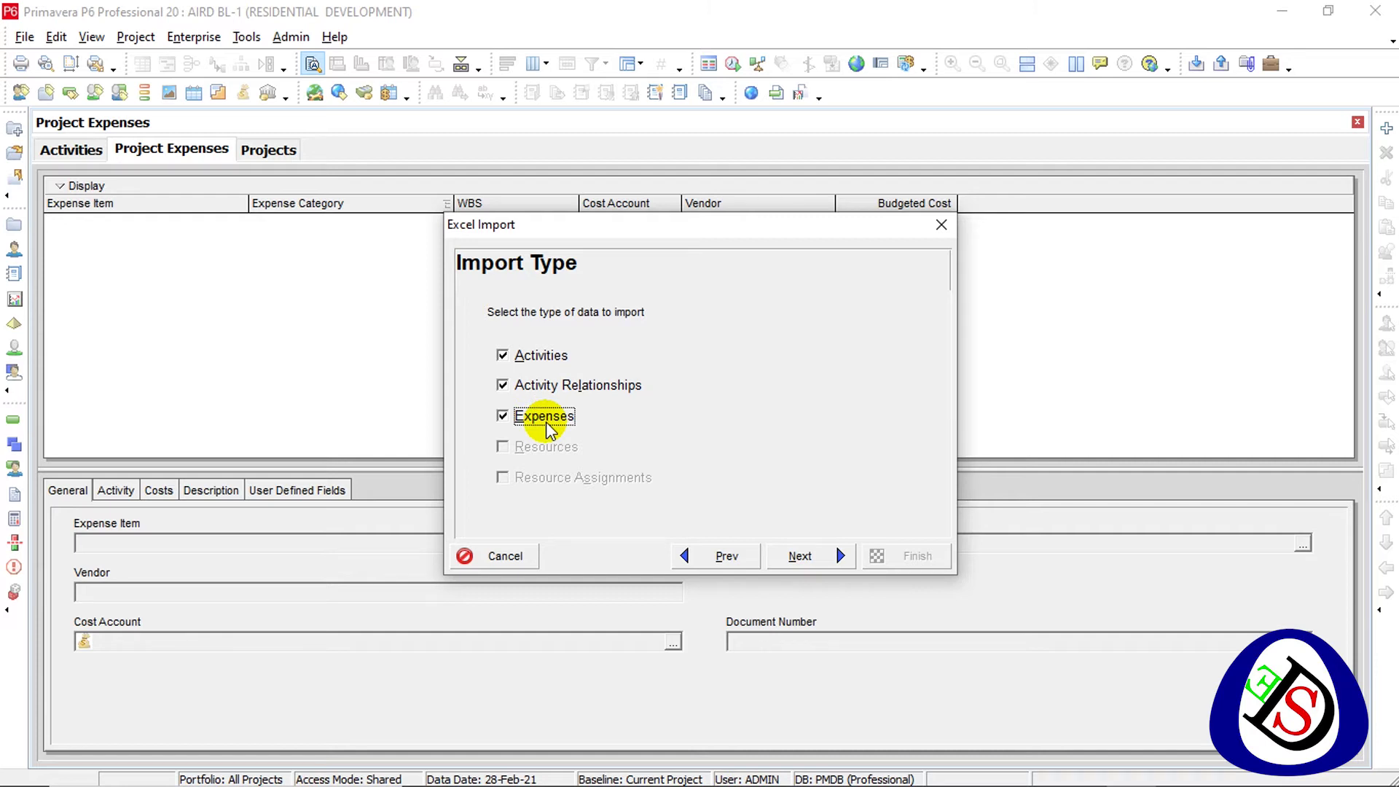
# Set Import To AIRD BL-1 for the expenses and run the import
pyautogui.click(821, 559)
pyautogui.click(842, 406)
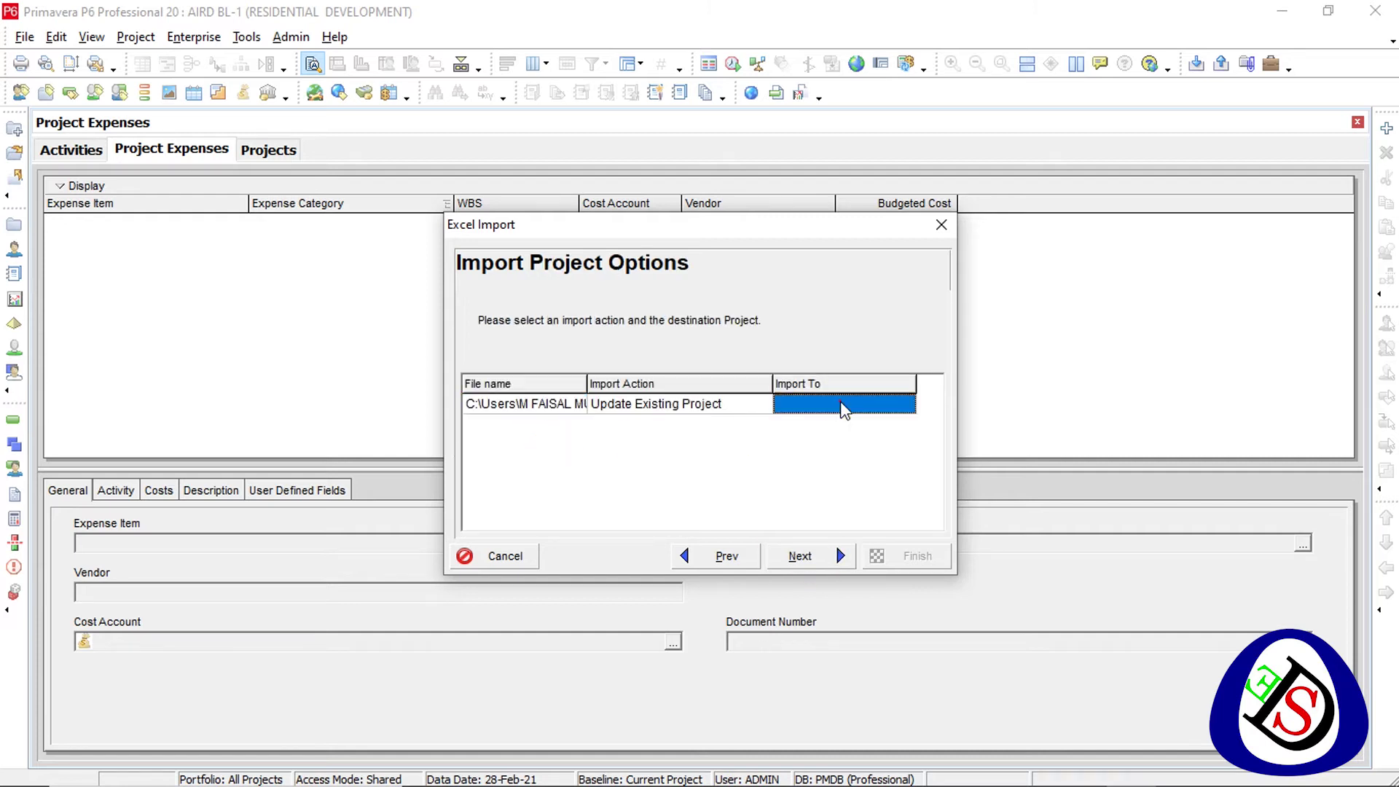
pyautogui.click(848, 405)
pyautogui.click(906, 403)
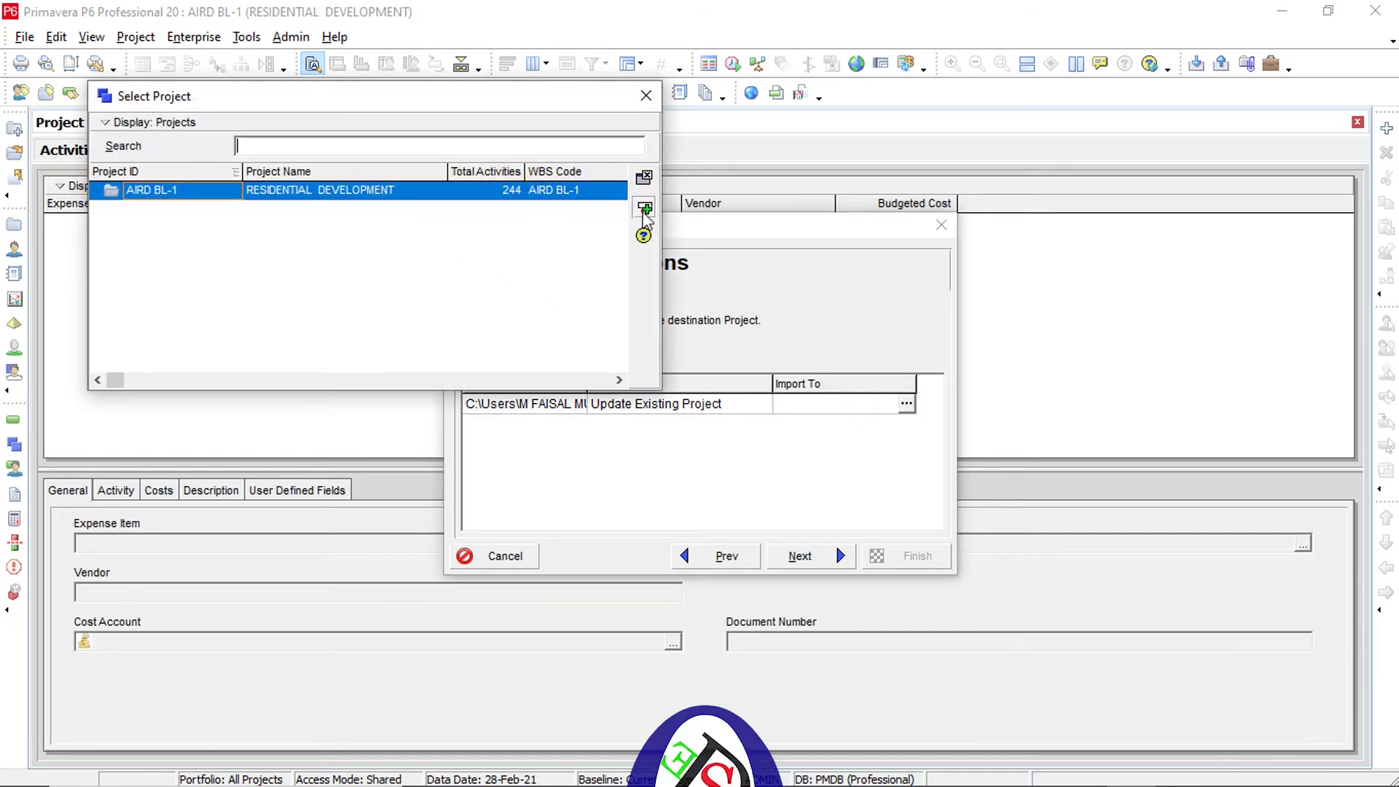
pyautogui.click(644, 207)
pyautogui.click(841, 563)
pyautogui.click(890, 546)
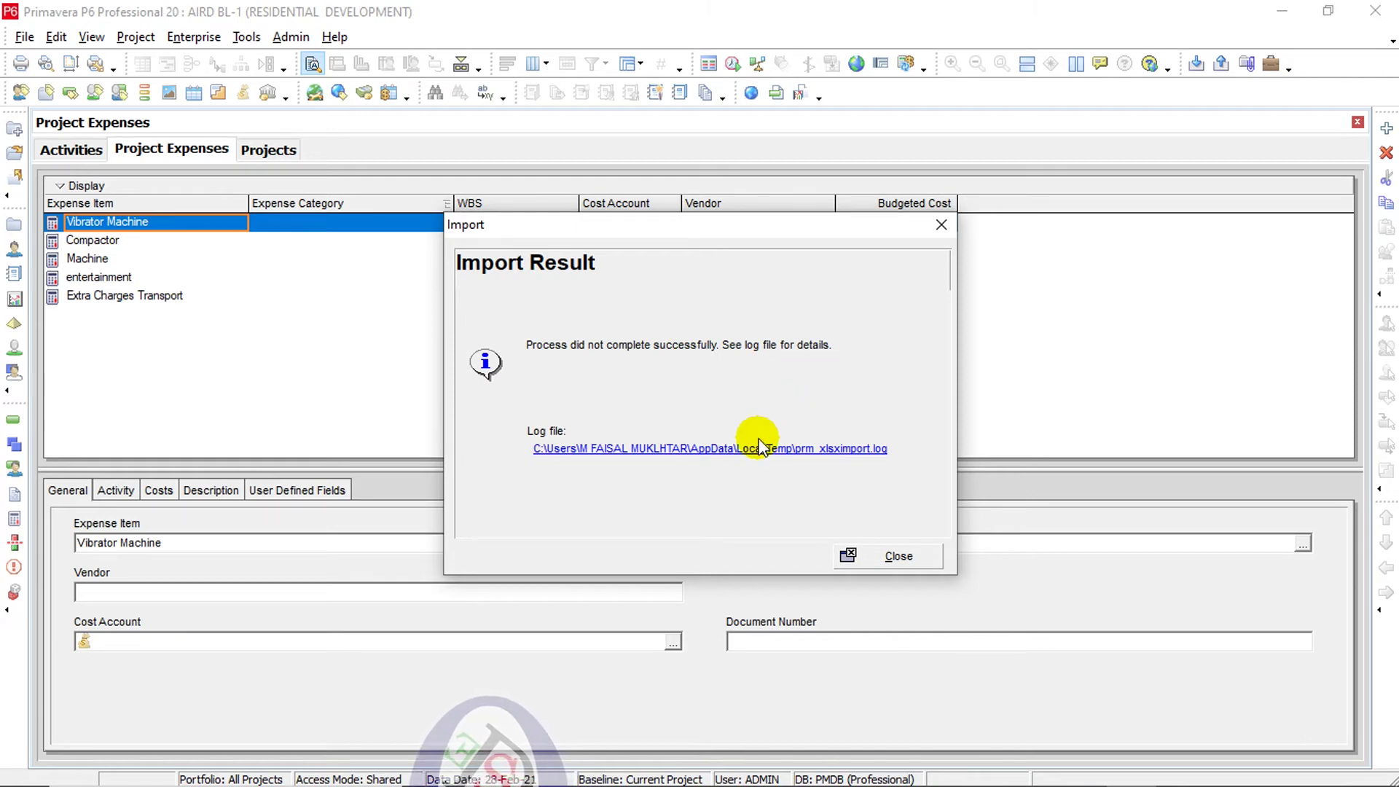
# Review the target_cost errors in prm_xlsximport.log, then close both Notepad log windows
pyautogui.click(720, 446)
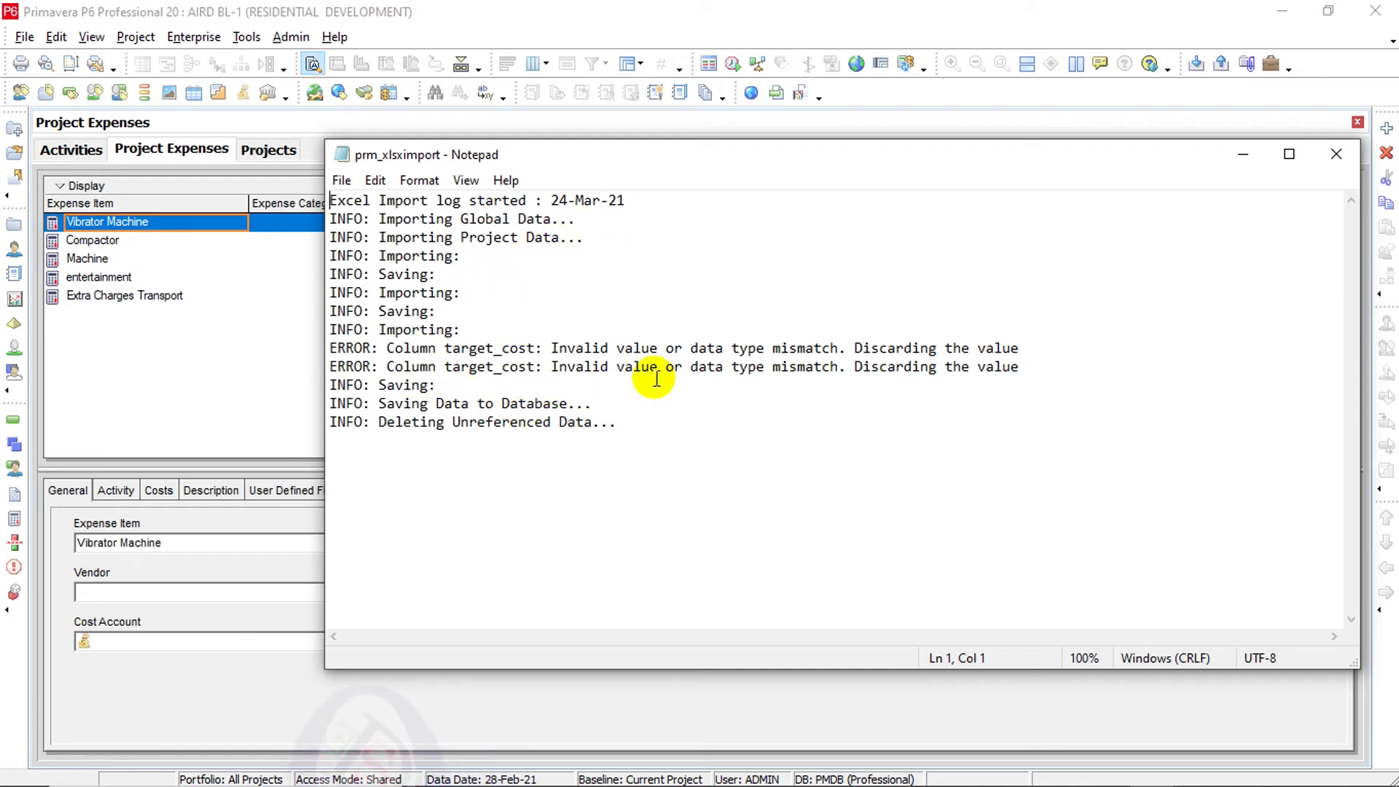
pyautogui.moveTo(1021, 370); pyautogui.dragTo(327, 335)
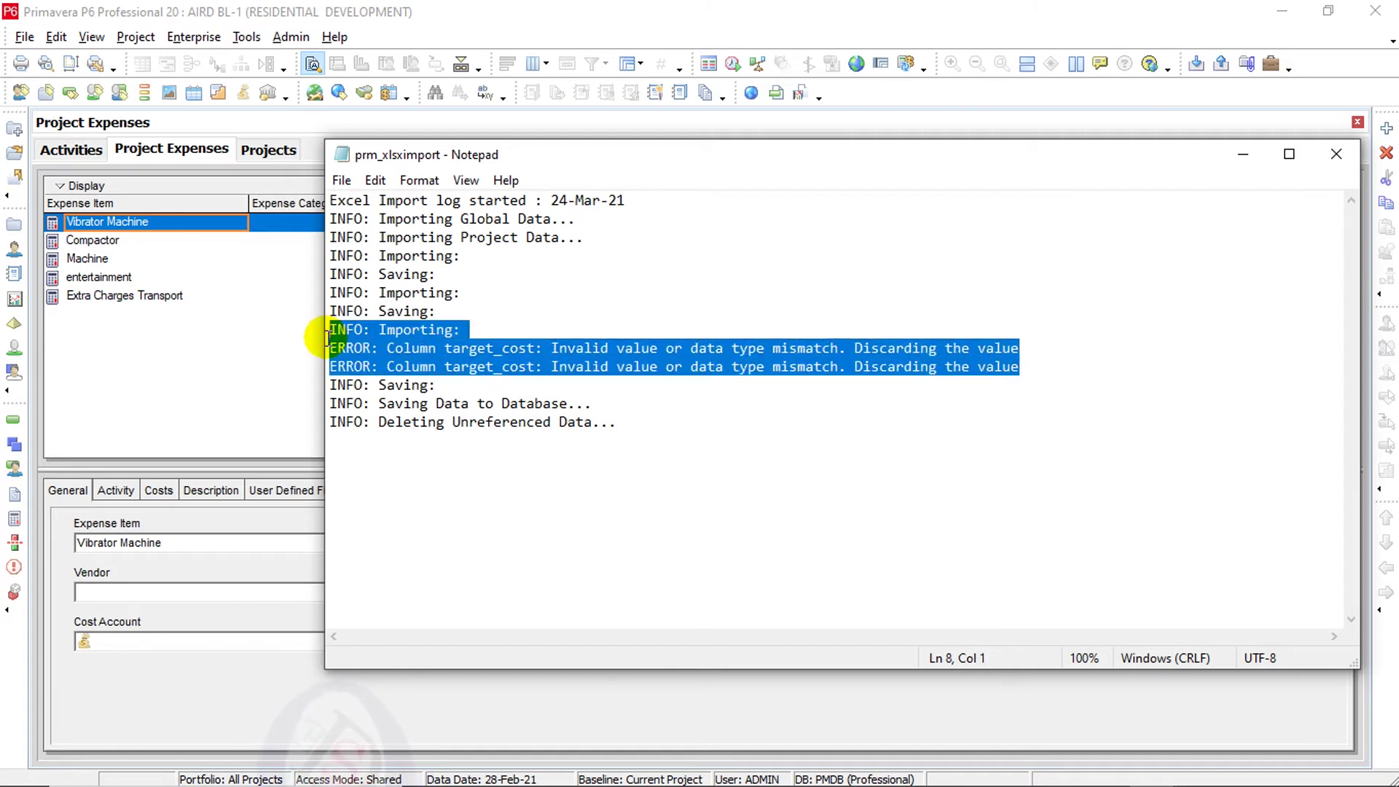
pyautogui.click(1330, 149)
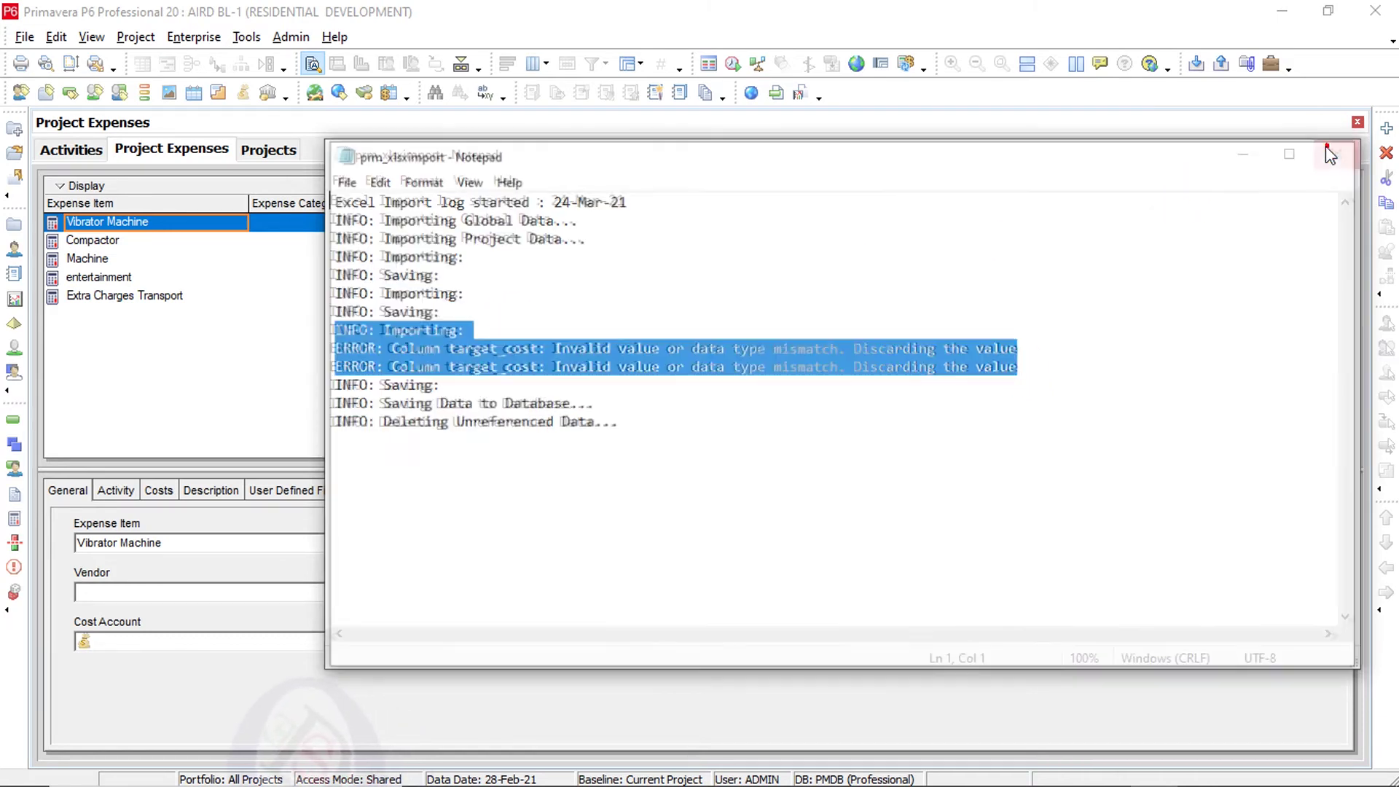
pyautogui.click(1338, 154)
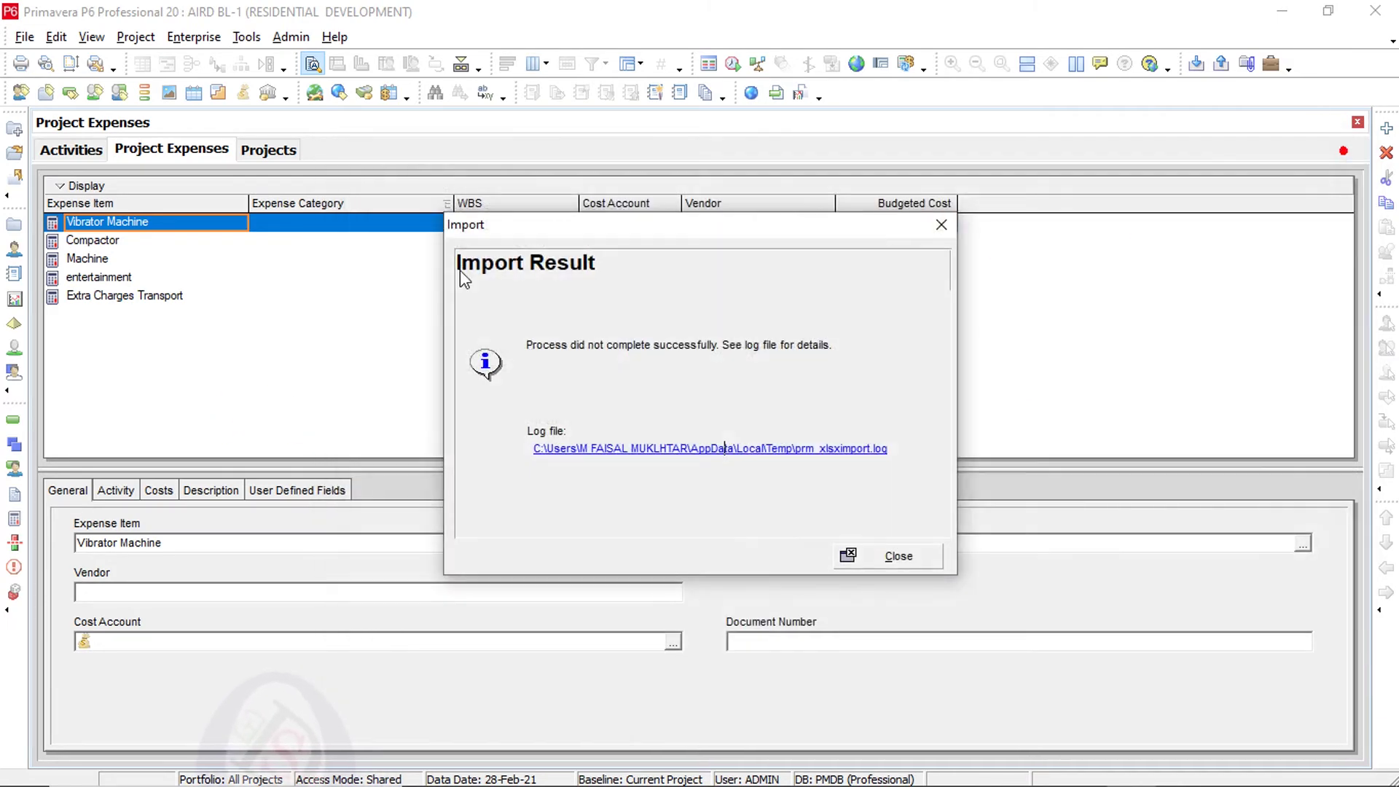
# Close the Import Result and inspect the Vibrator Machine, Compactor and Machine expense items
pyautogui.click(941, 225)
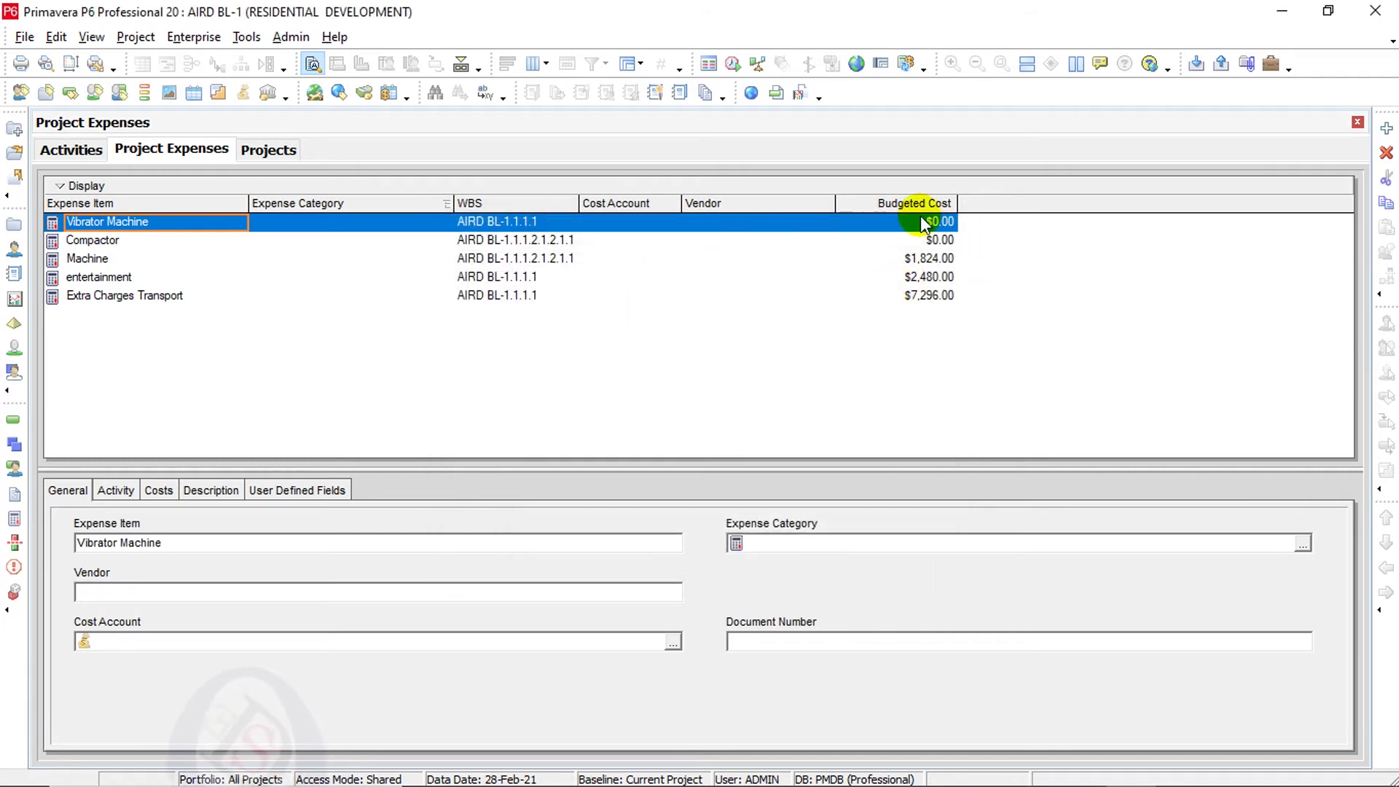
pyautogui.click(230, 244)
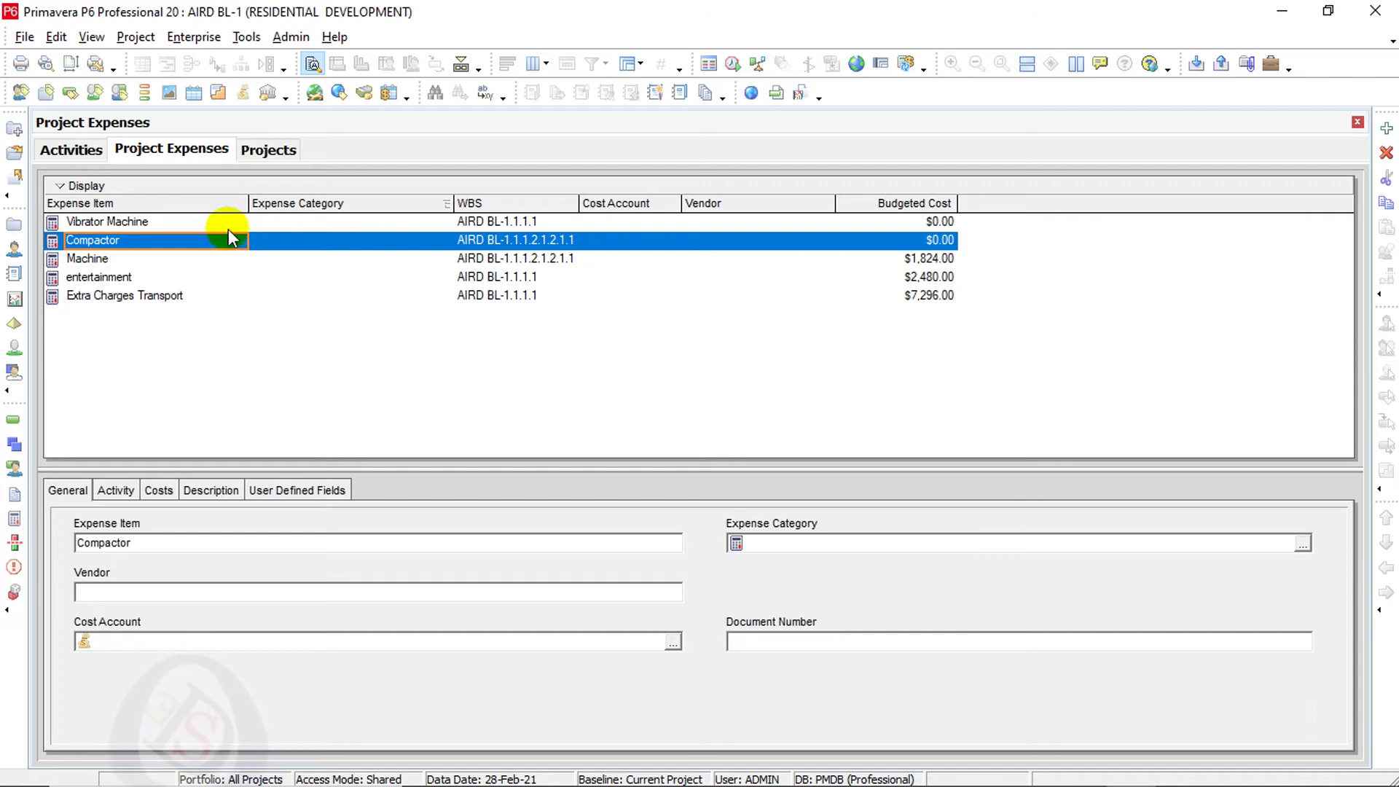
pyautogui.click(225, 223)
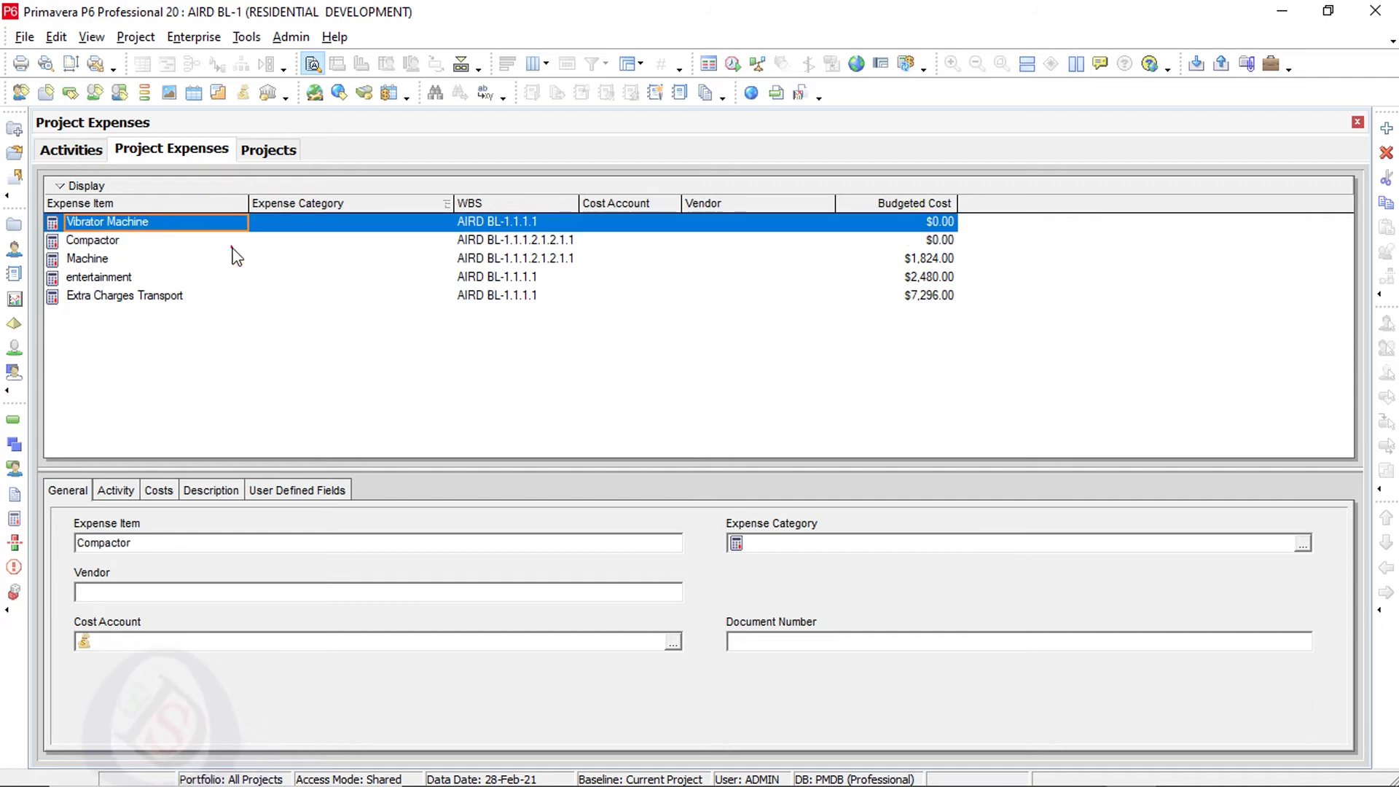
pyautogui.click(232, 245)
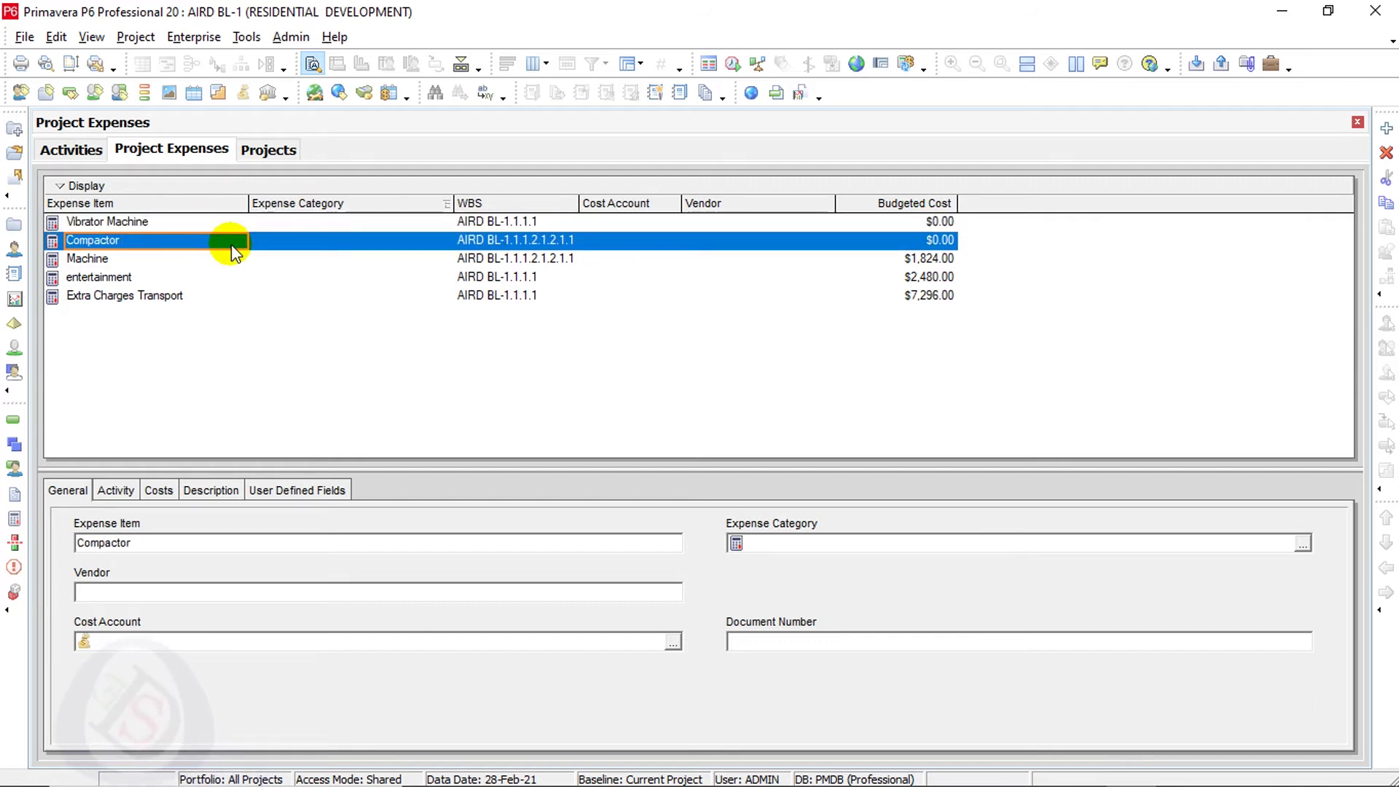
pyautogui.click(97, 264)
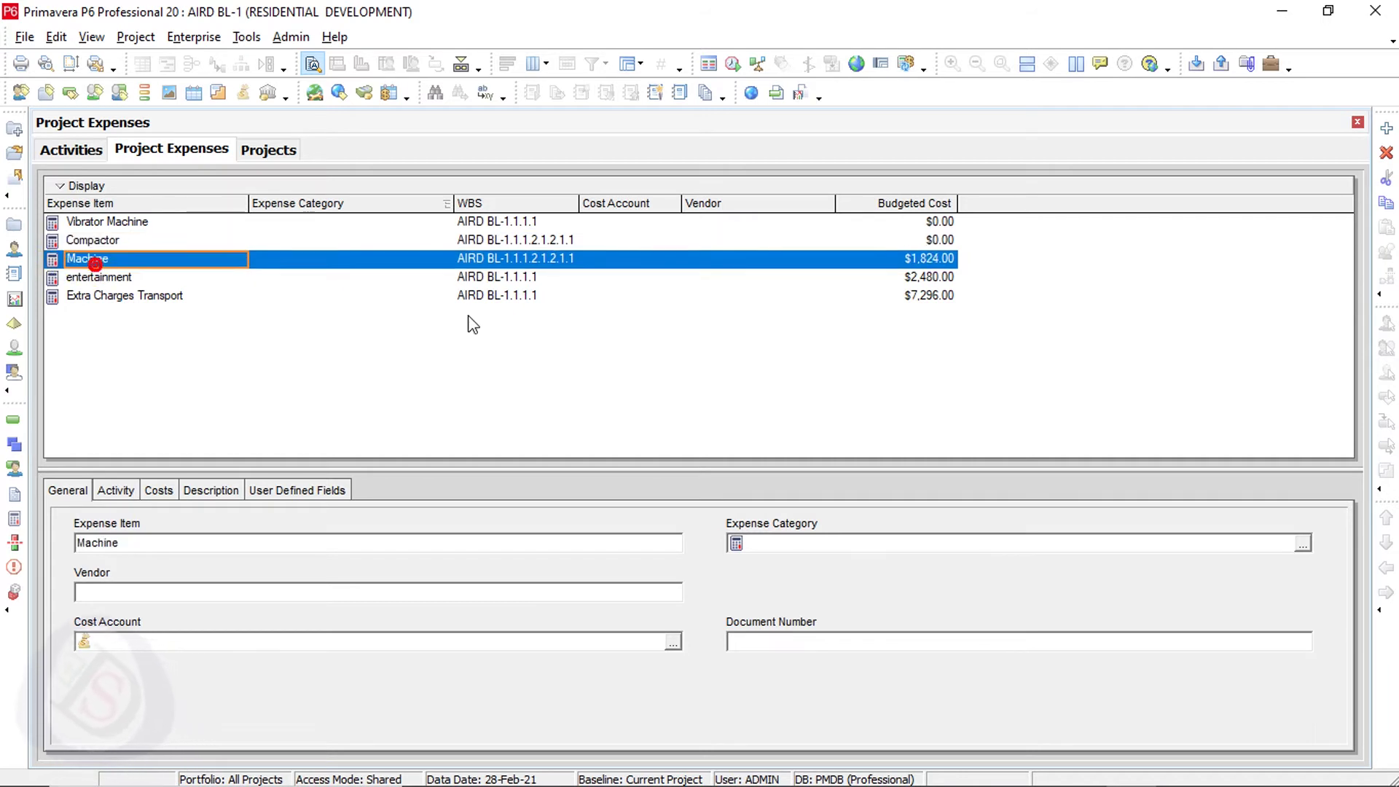
pyautogui.click(146, 221)
pyautogui.click(142, 243)
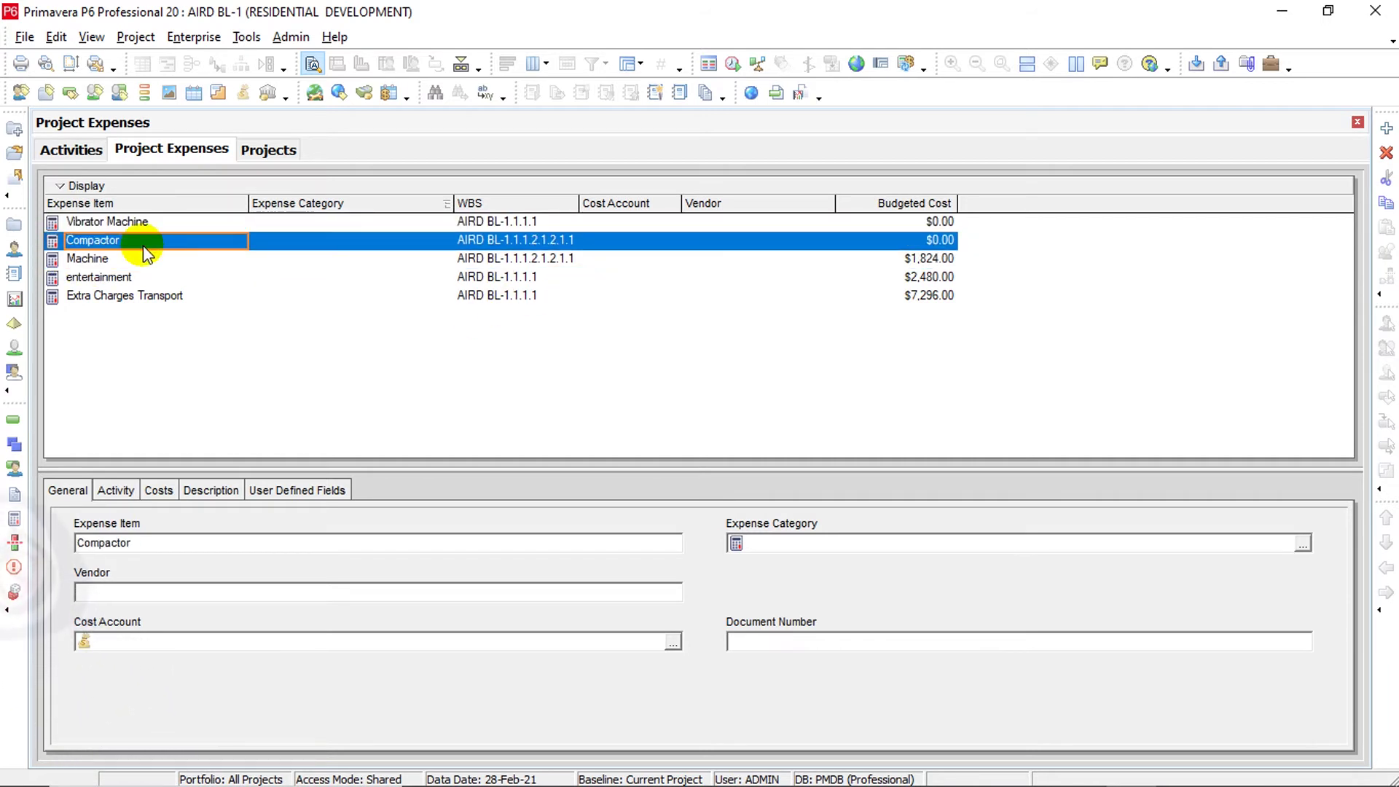
# Recheck the Vibrator Machine and Compactor expenses, both still at $0.00 budgeted cost
pyautogui.click(1393, 8)
pyautogui.click(1301, 7)
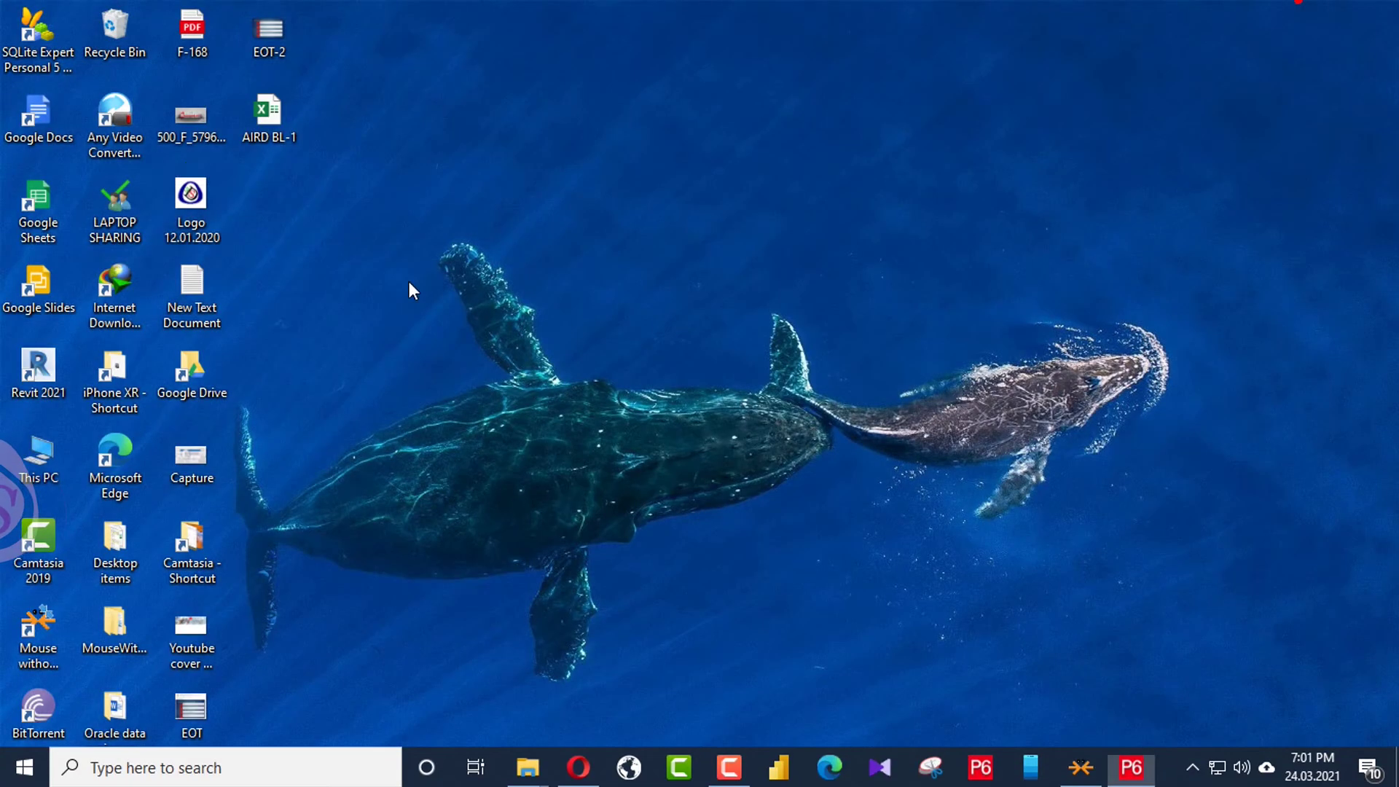
pyautogui.click(1146, 780)
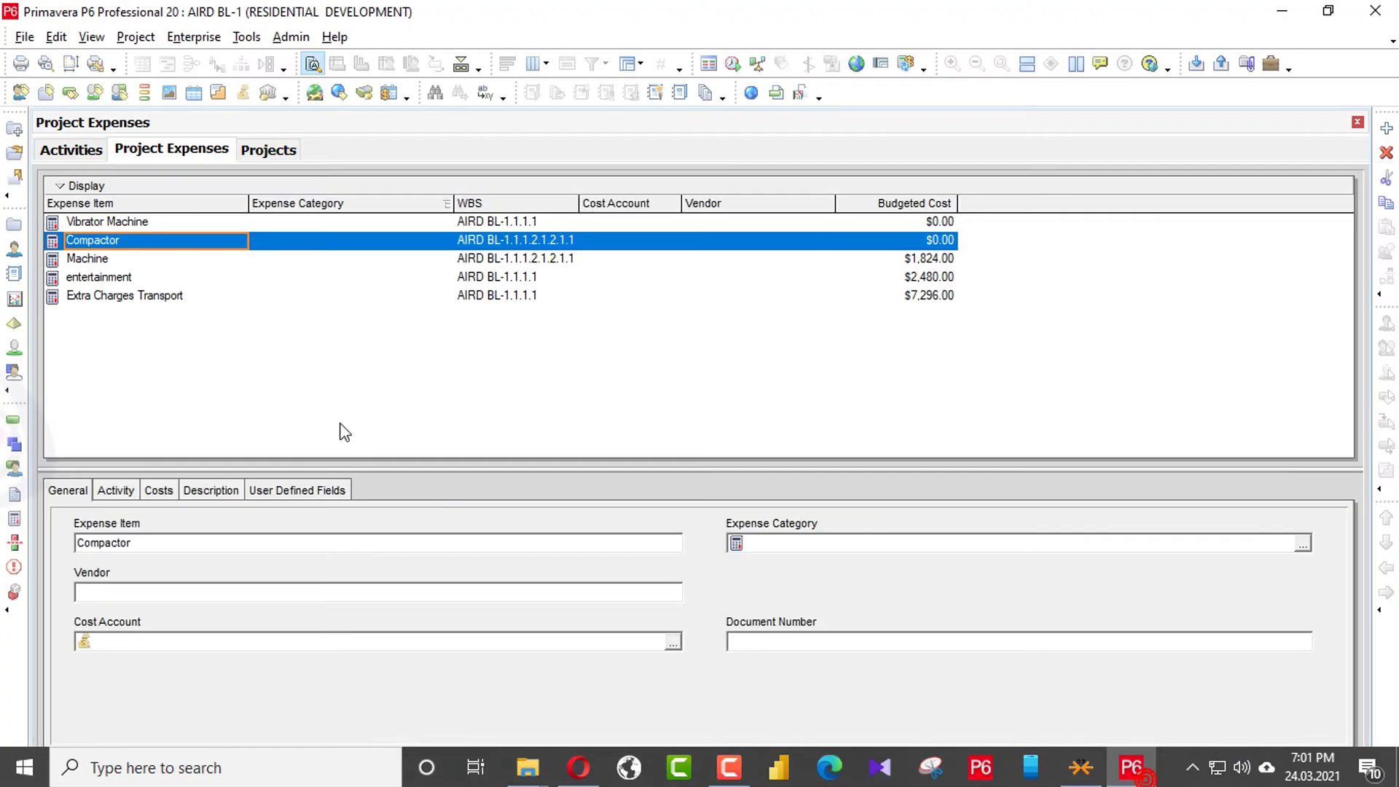
pyautogui.click(139, 221)
pyautogui.click(141, 240)
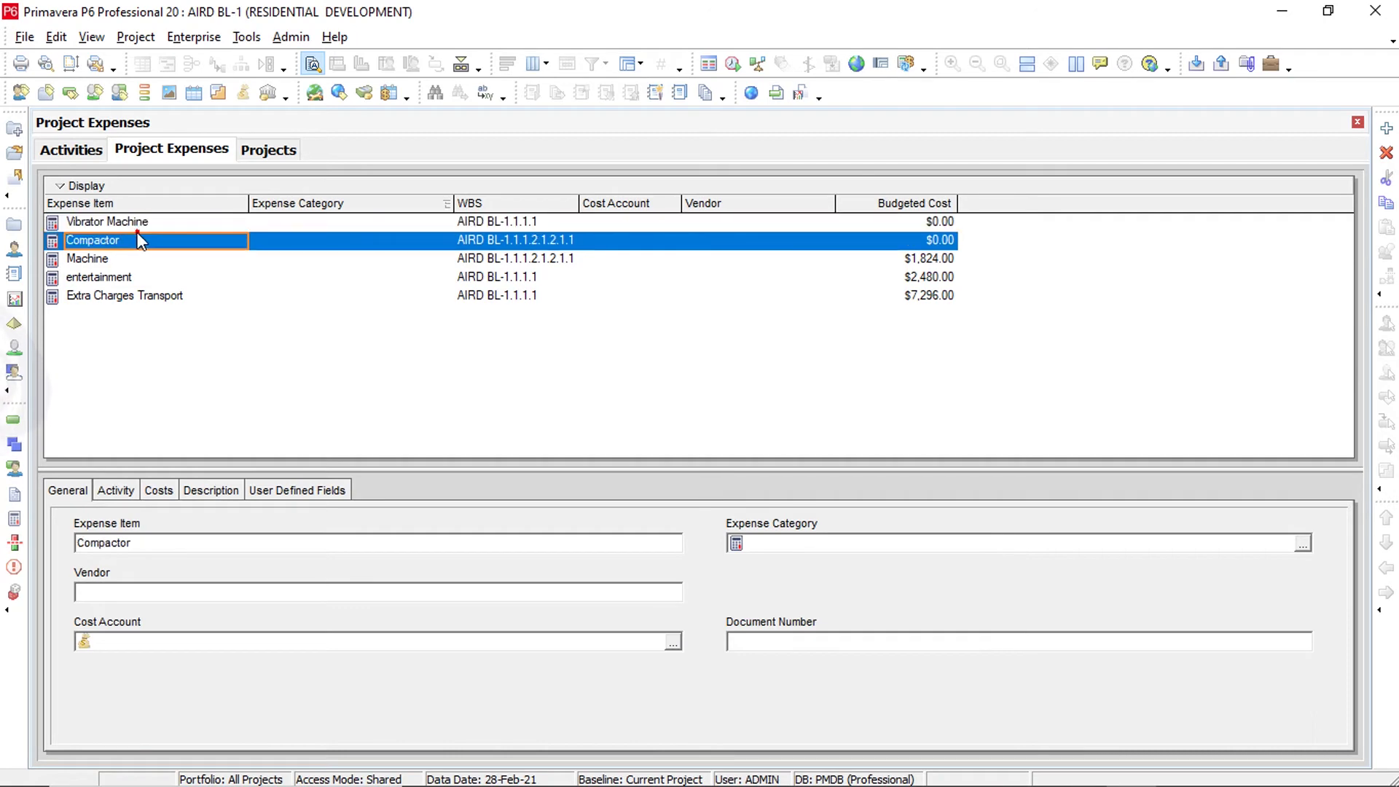
# Copy the Budgeted Cost cells F3:F7 into G12, undoing the first paste that gave zeros
pyautogui.click(1279, 11)
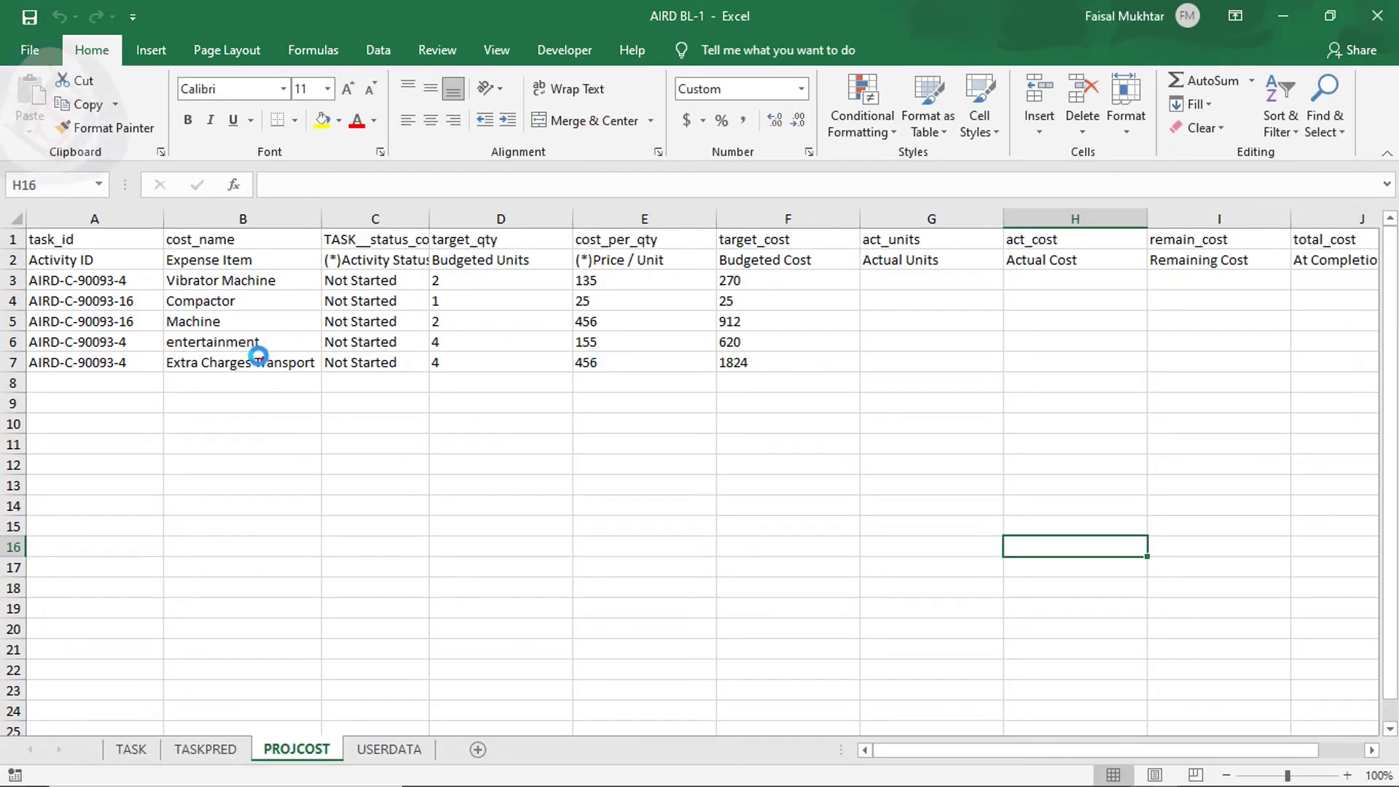
pyautogui.click(259, 356)
pyautogui.click(115, 284)
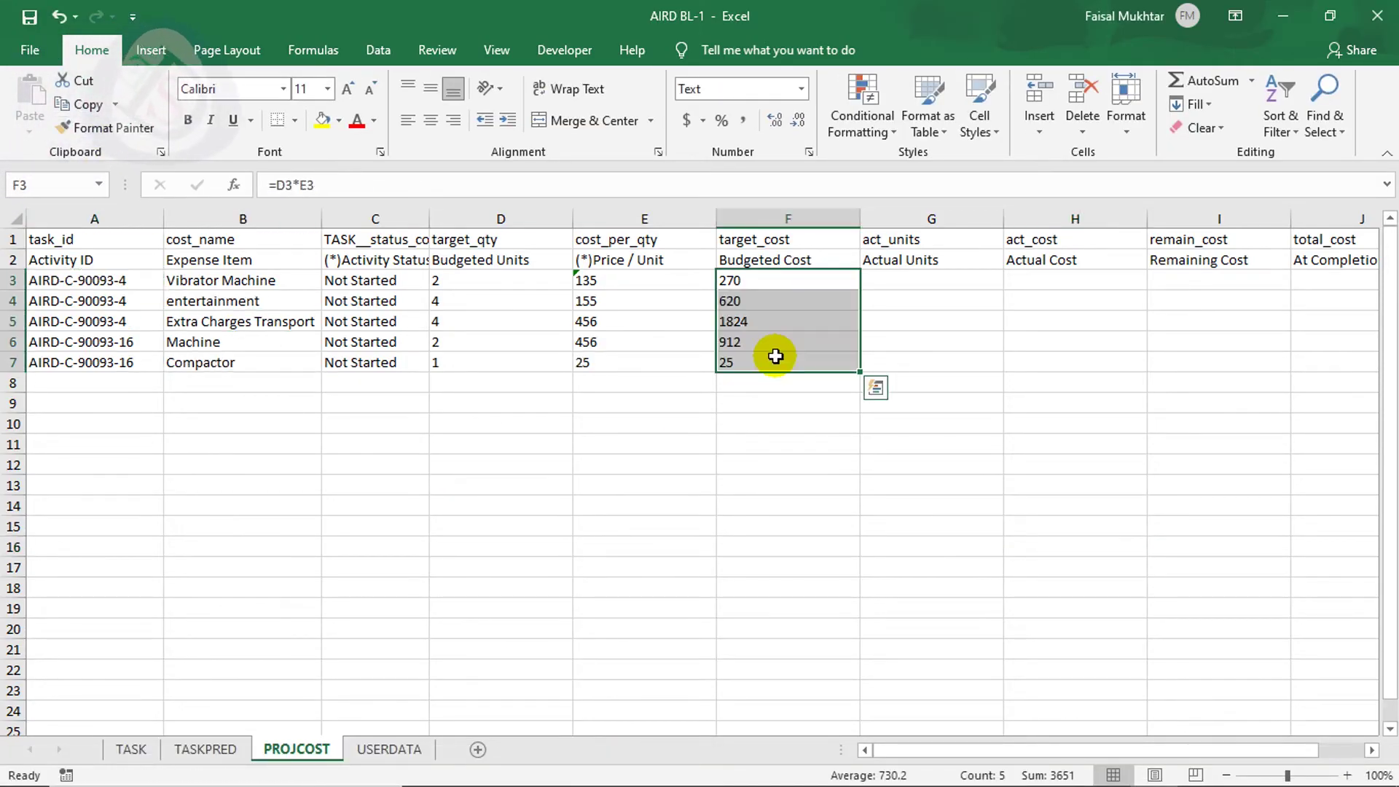
pyautogui.hotkey('ctrl', 'c')
pyautogui.click(934, 464)
pyautogui.hotkey('ctrl', 'v')
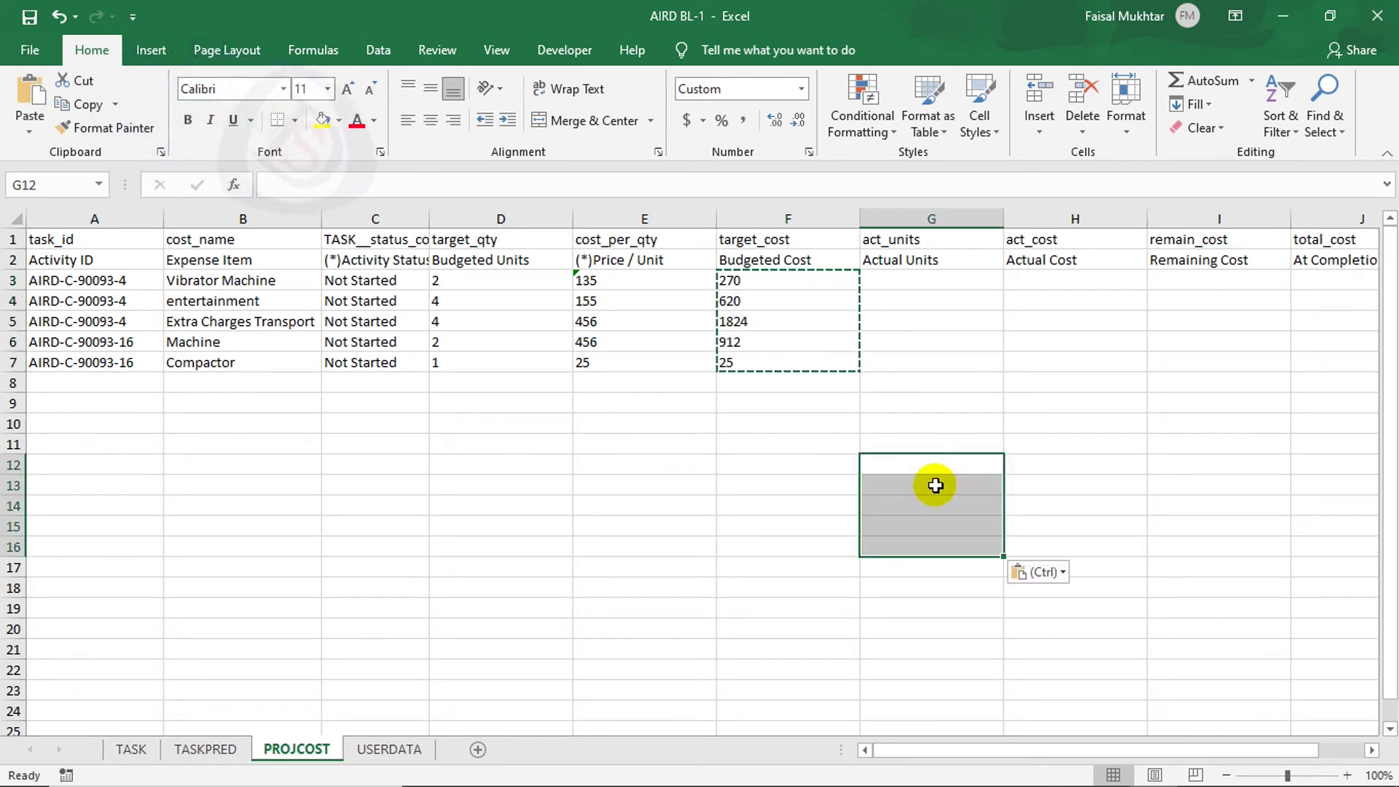
pyautogui.click(929, 581)
pyautogui.hotkey('ctrl', 'z')
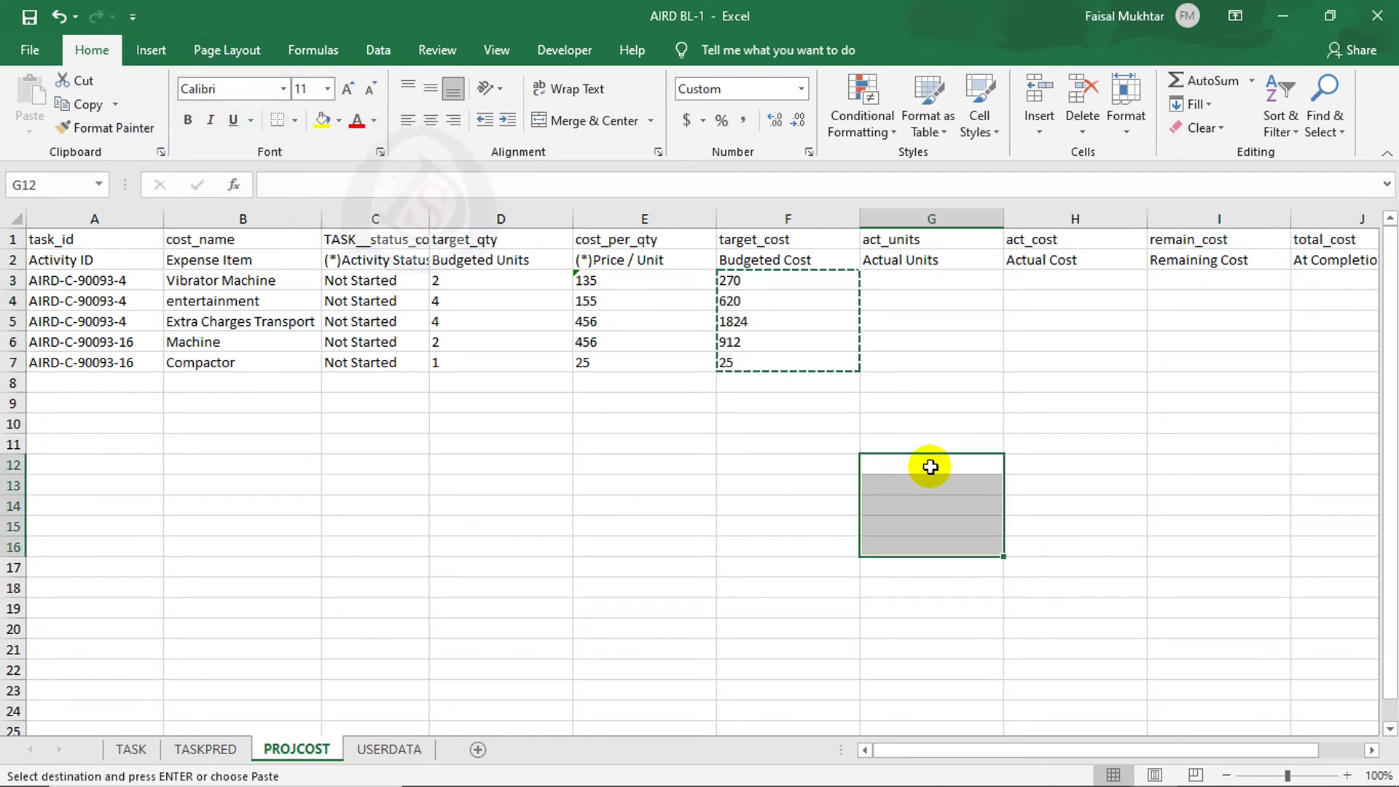
# Paste the copied costs into G12:G16 as values only and inspect G12
pyautogui.click(931, 464)
pyautogui.hotkey('ctrl', 'v')
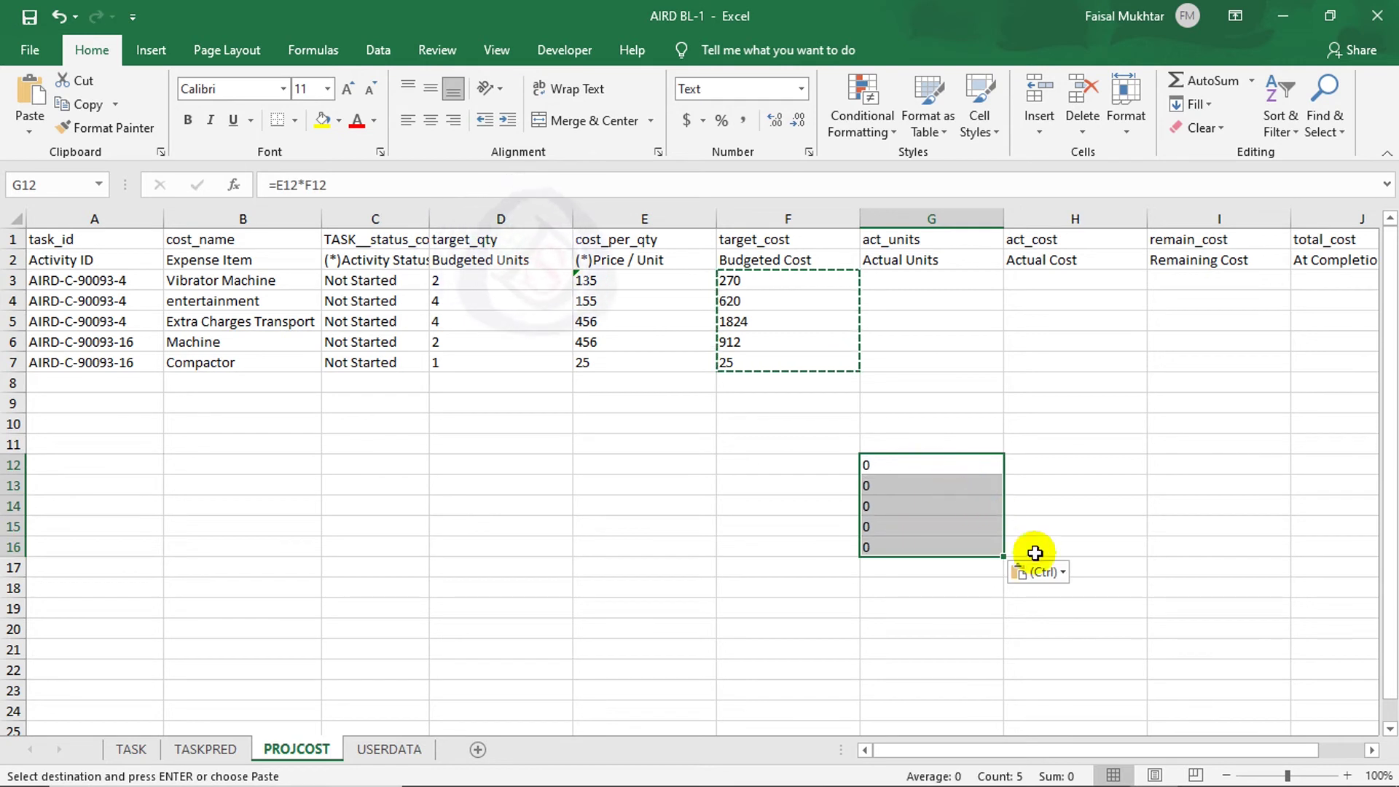
pyautogui.click(1040, 571)
pyautogui.click(1023, 693)
pyautogui.click(1132, 629)
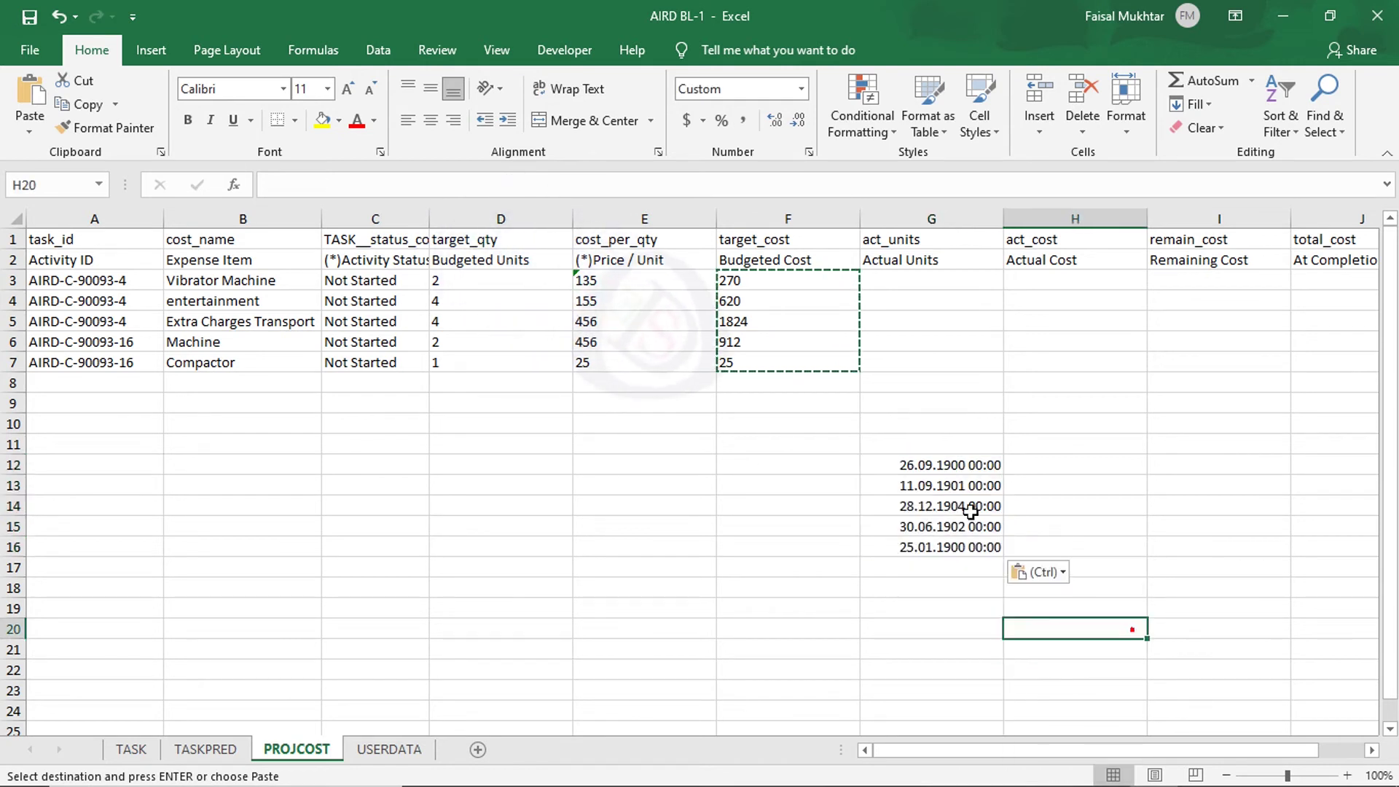
pyautogui.click(937, 464)
pyautogui.doubleClick(936, 464)
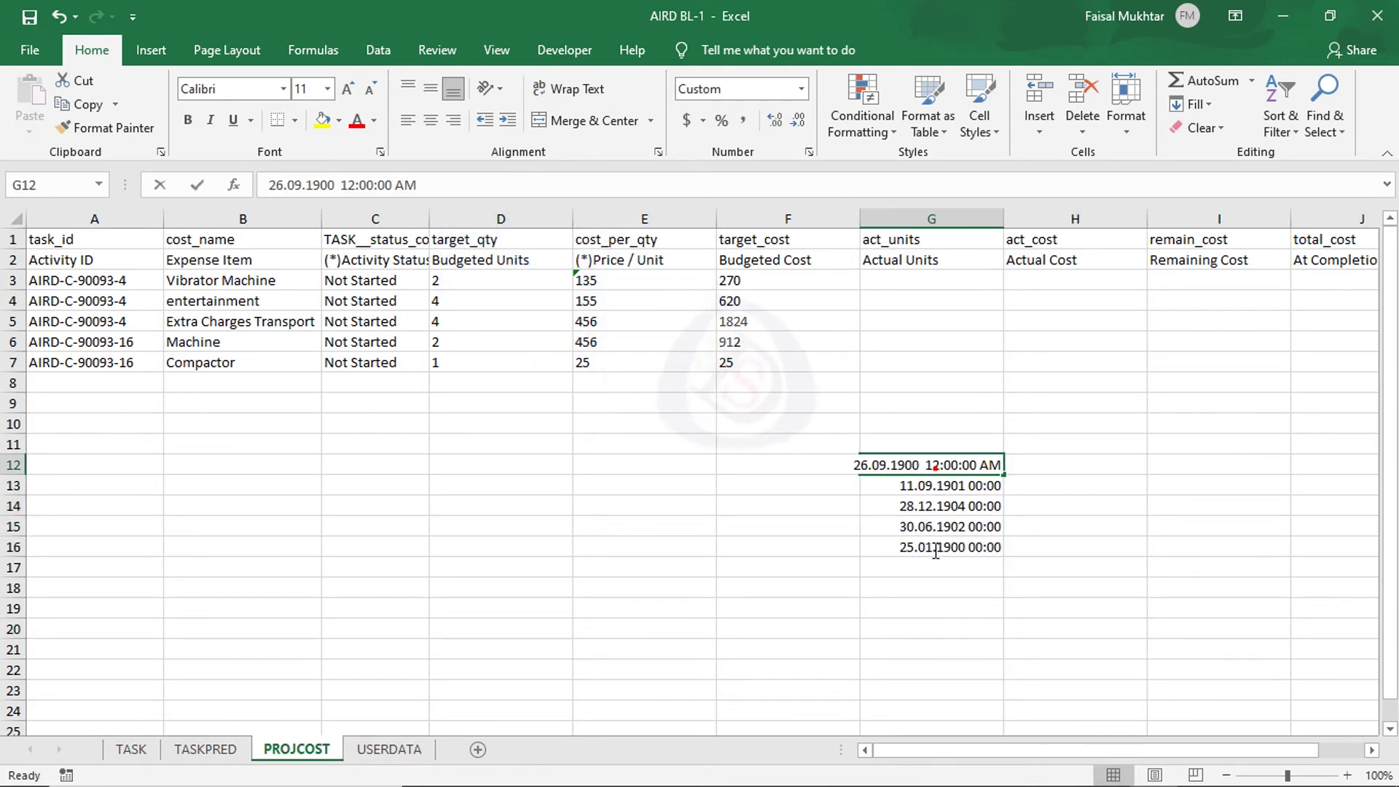
pyautogui.click(1059, 548)
# Paste G12:G16 back into F3:F7 as values, replacing the =D3*E3 formulas
pyautogui.moveTo(947, 465); pyautogui.dragTo(947, 546)
pyautogui.hotkey('ctrl', 'c')
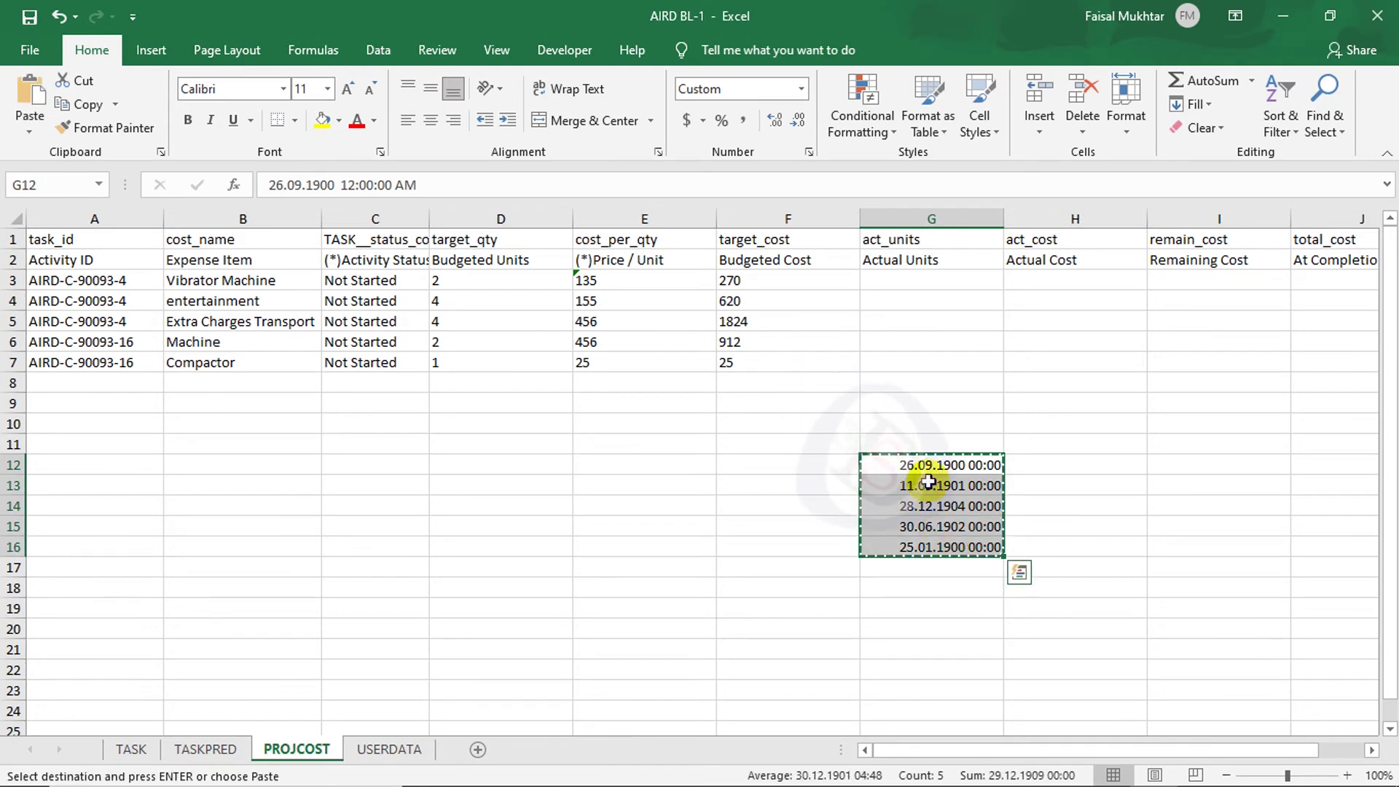
pyautogui.rightClick(736, 281)
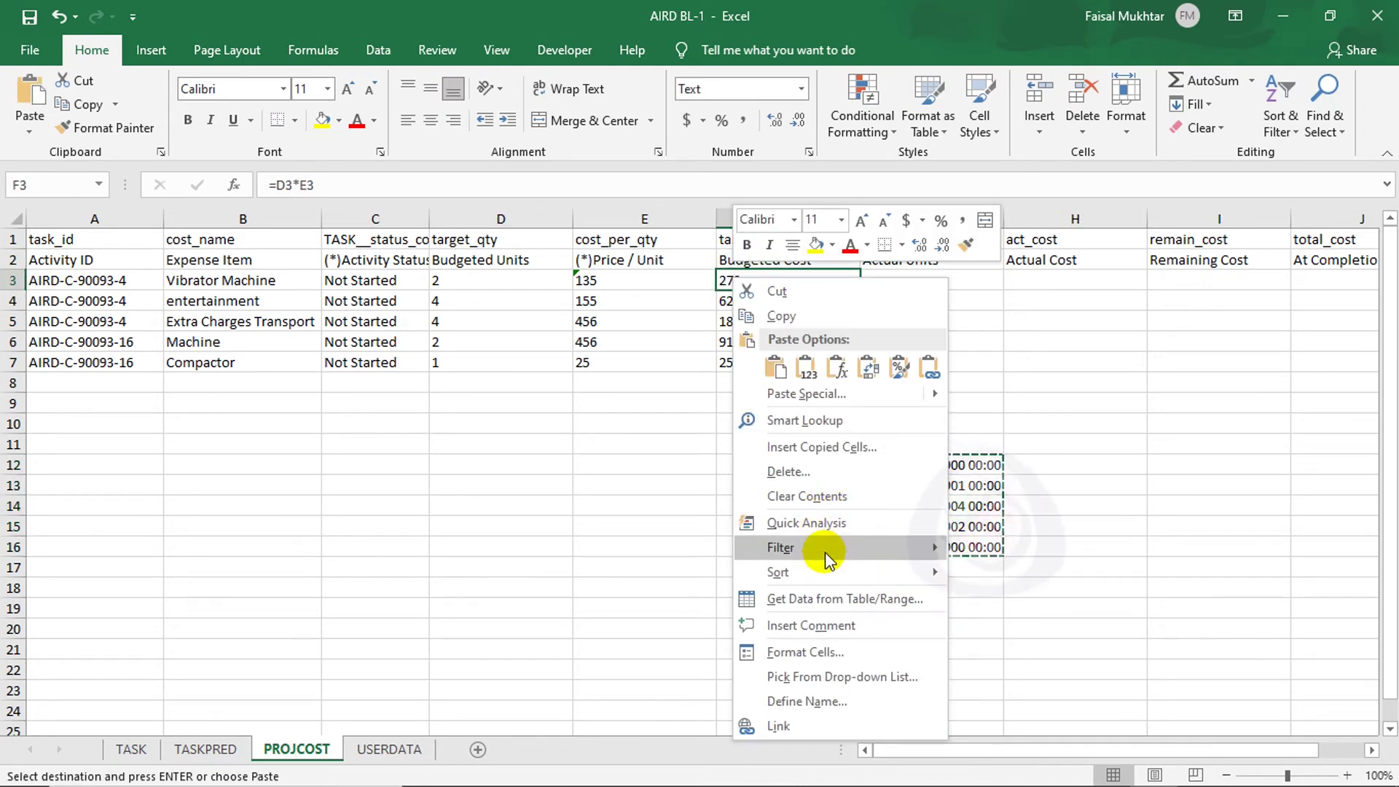
pyautogui.click(806, 368)
pyautogui.click(707, 283)
pyautogui.hotkey('ctrl', '1')
pyautogui.press('Escape')
pyautogui.moveTo(586, 280); pyautogui.dragTo(589, 363)
pyautogui.rightClick(606, 295)
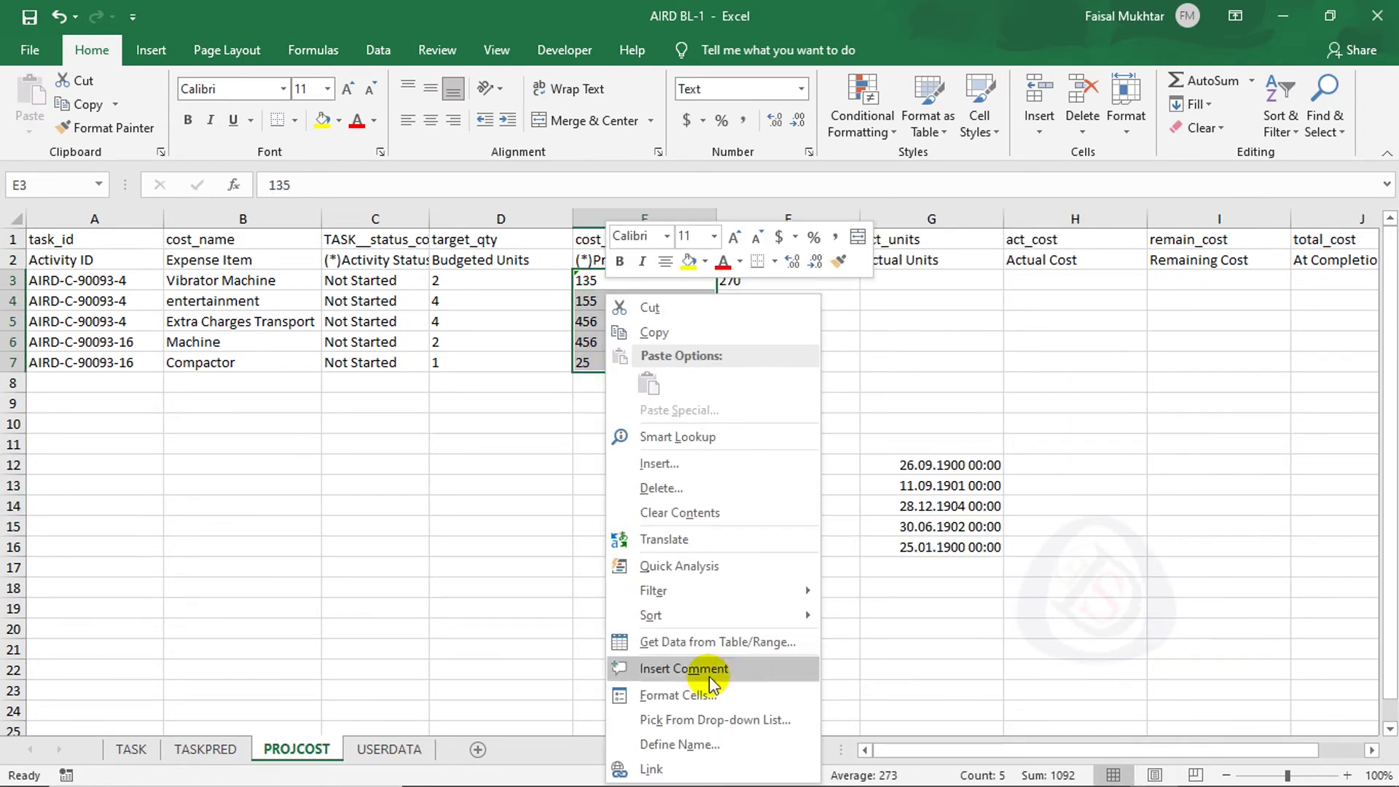
pyautogui.click(1062, 483)
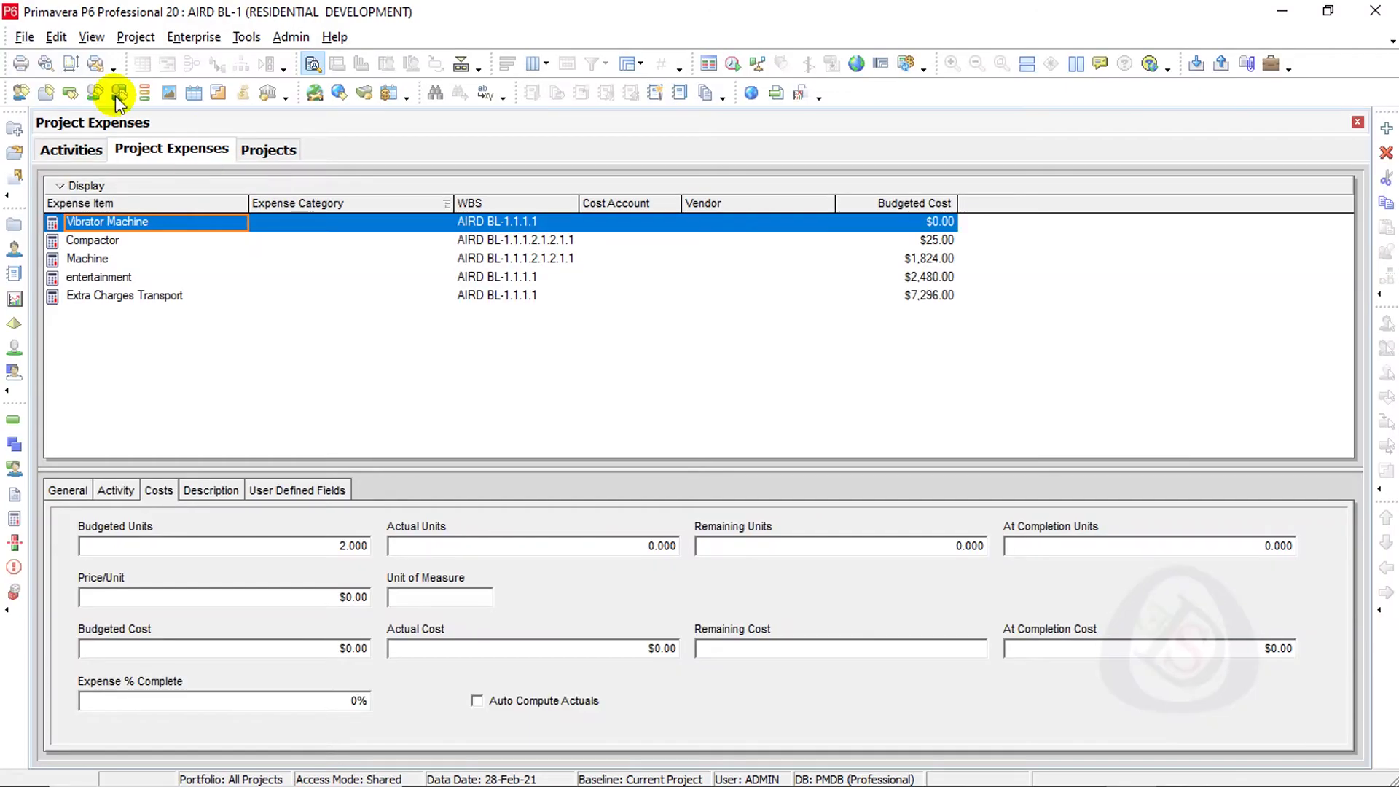
# Start a spreadsheet (XLSX) import and select the AIRD BL-1 workbook from the desktop
pyautogui.click(24, 37)
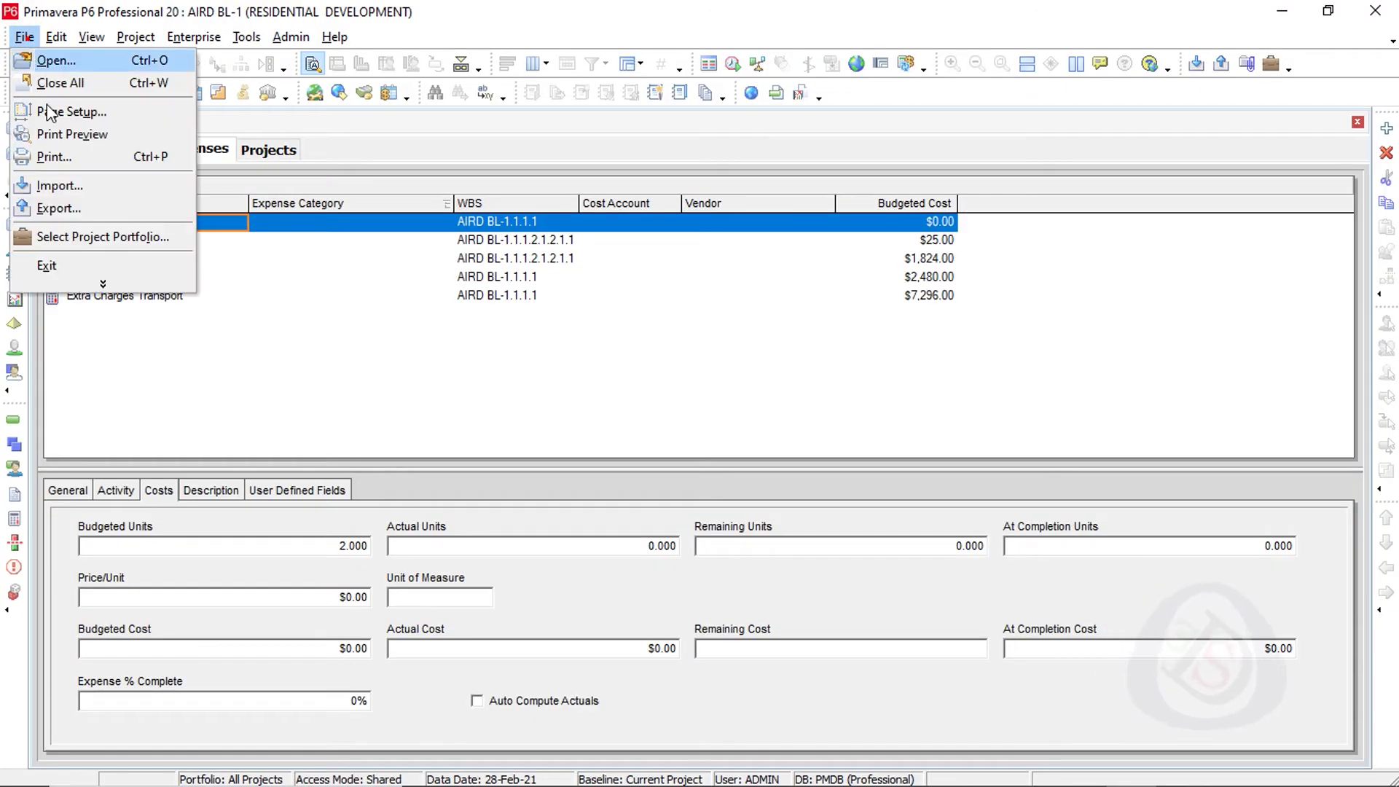
pyautogui.click(60, 186)
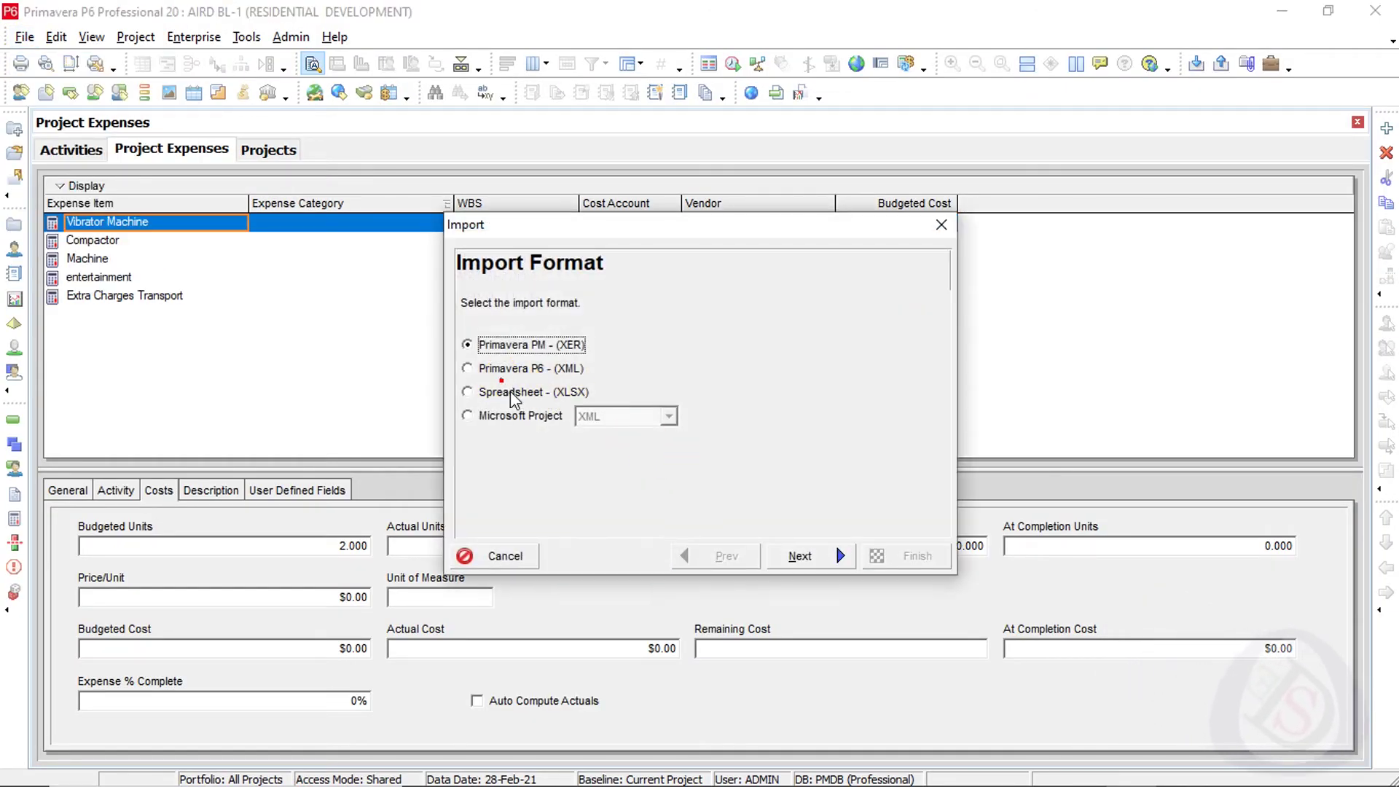
pyautogui.click(513, 392)
pyautogui.click(831, 556)
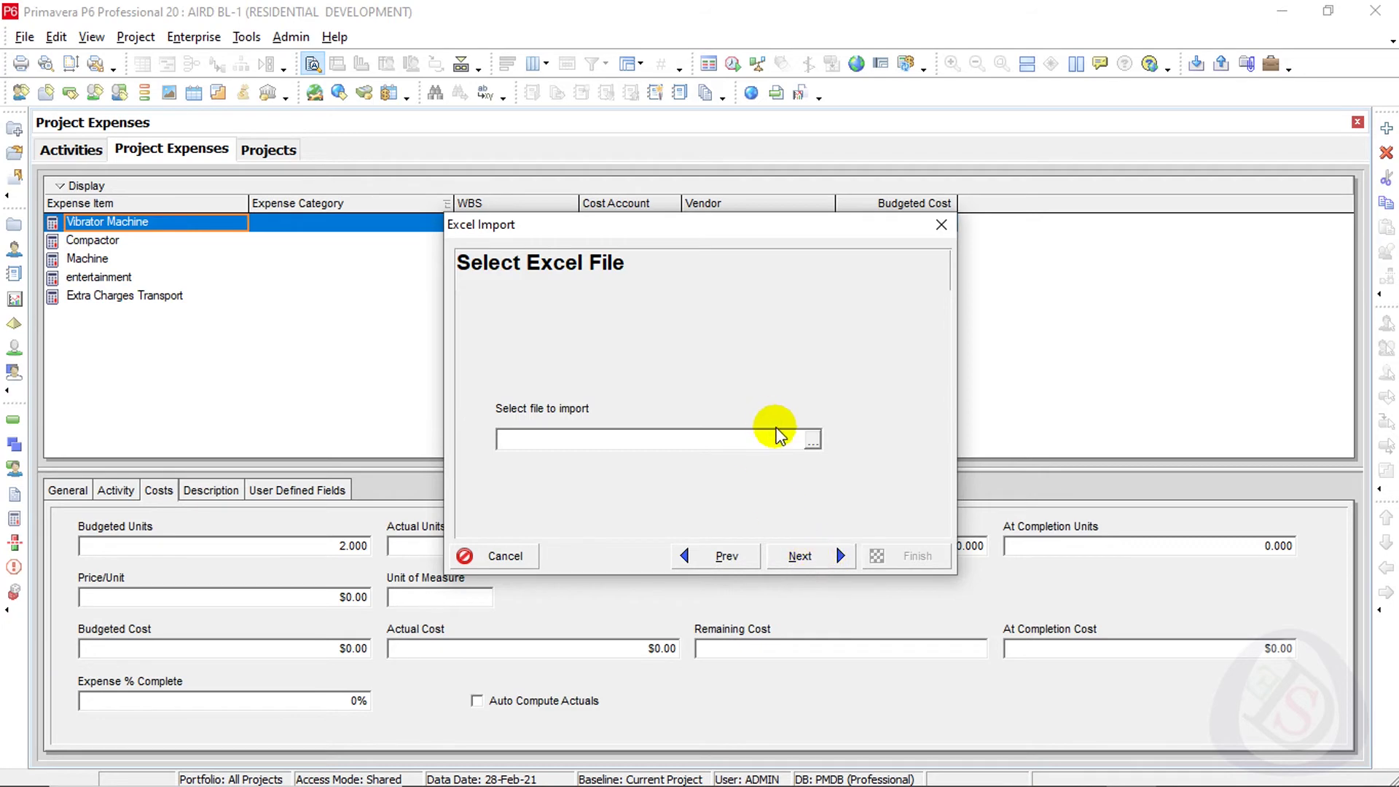
pyautogui.click(811, 439)
pyautogui.click(448, 266)
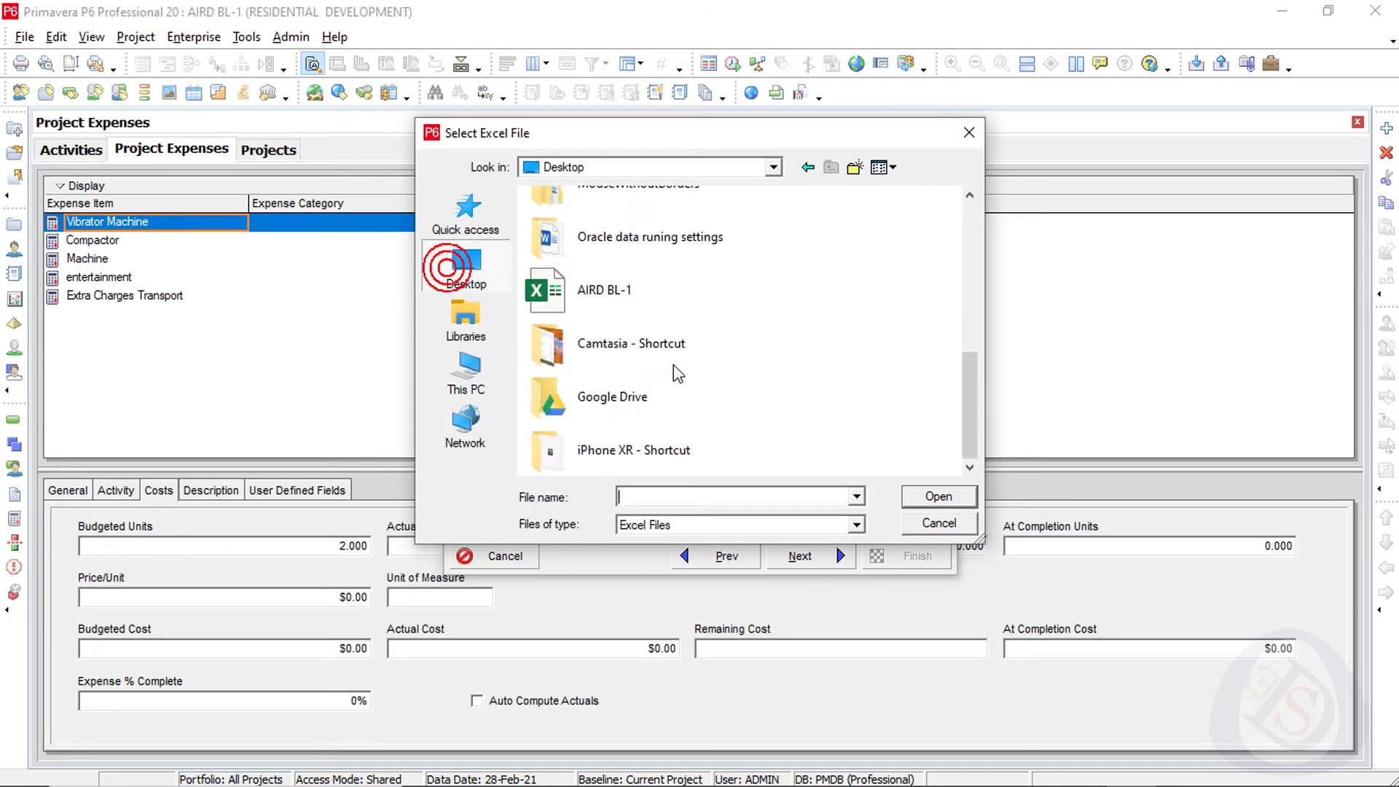
pyautogui.click(634, 290)
pyautogui.click(940, 497)
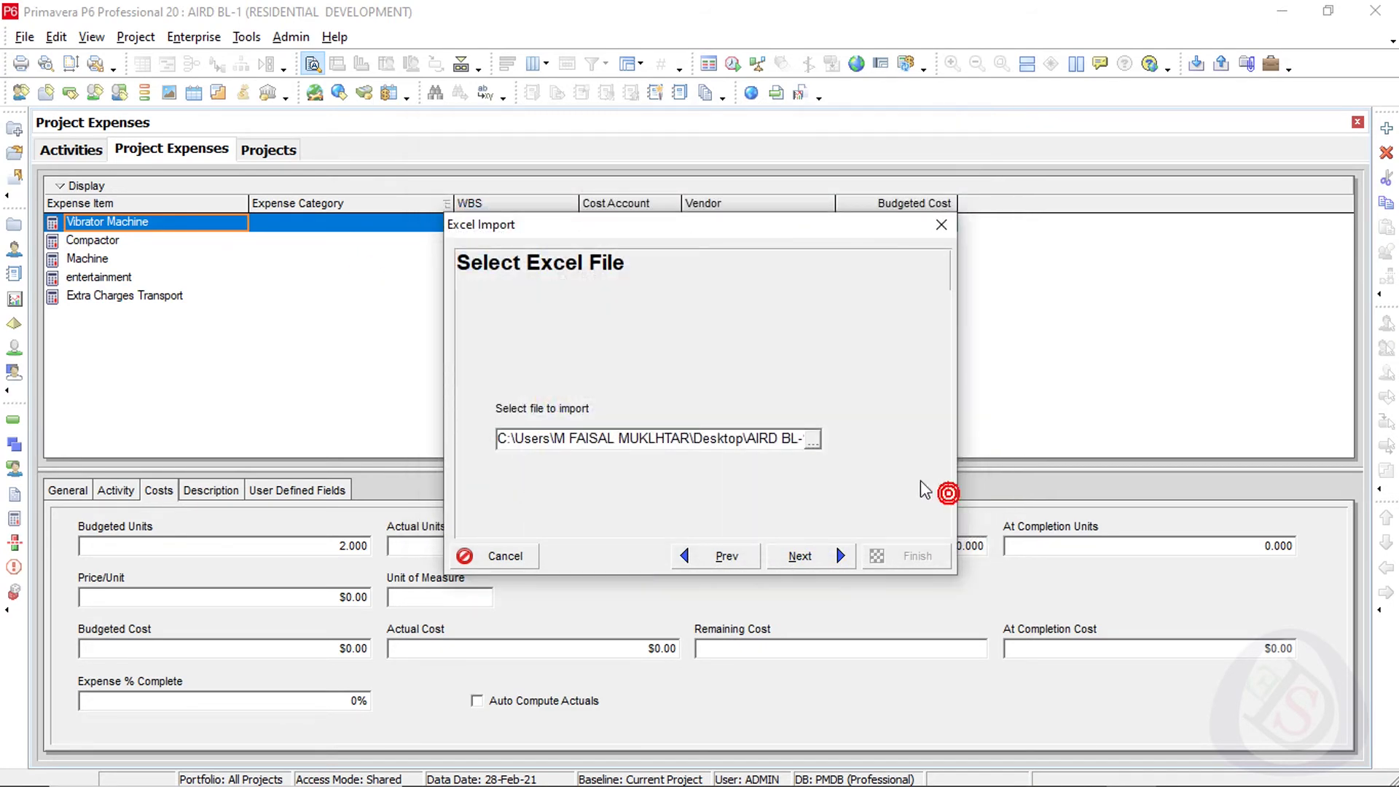
# Import the expenses into project AIRD BL-1 and close the successful import result
pyautogui.click(838, 550)
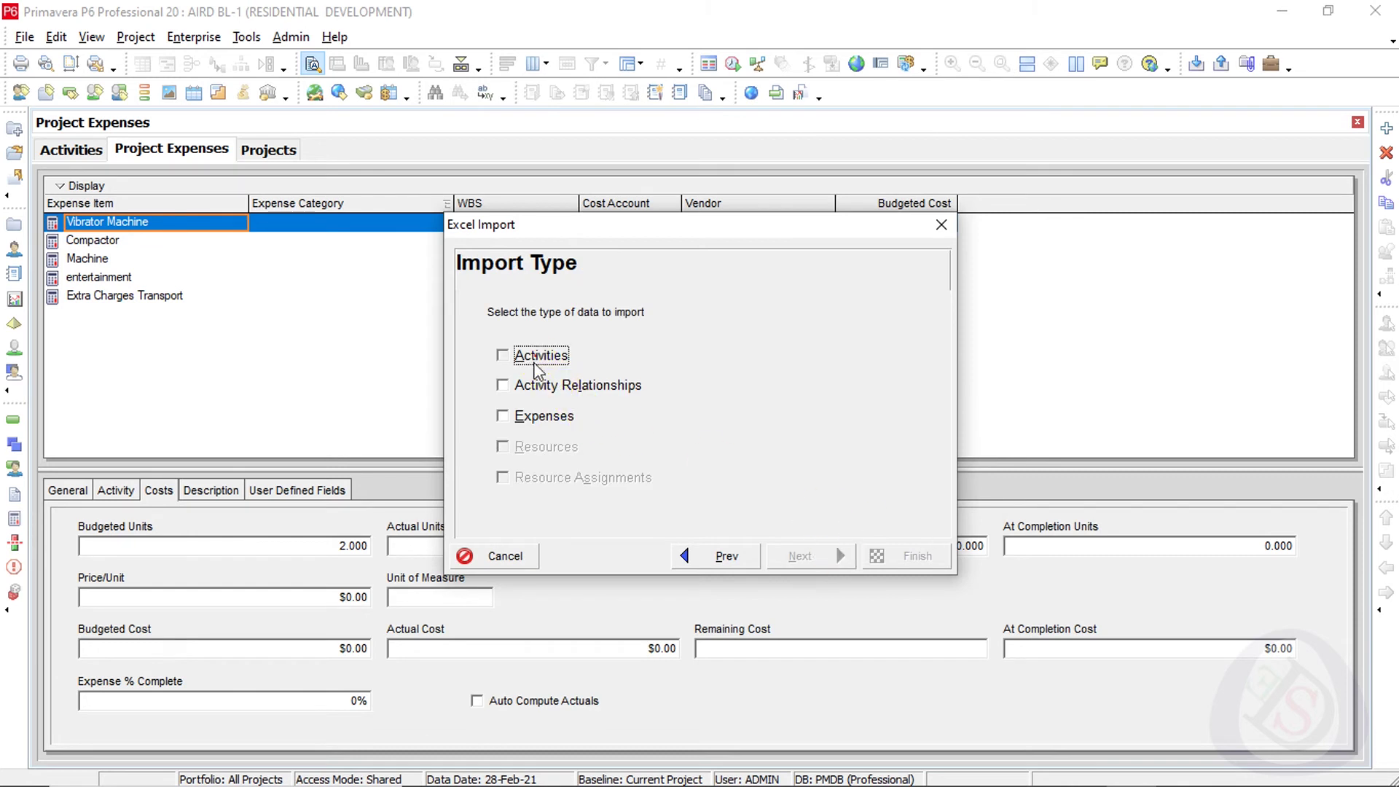
pyautogui.click(532, 416)
pyautogui.click(794, 556)
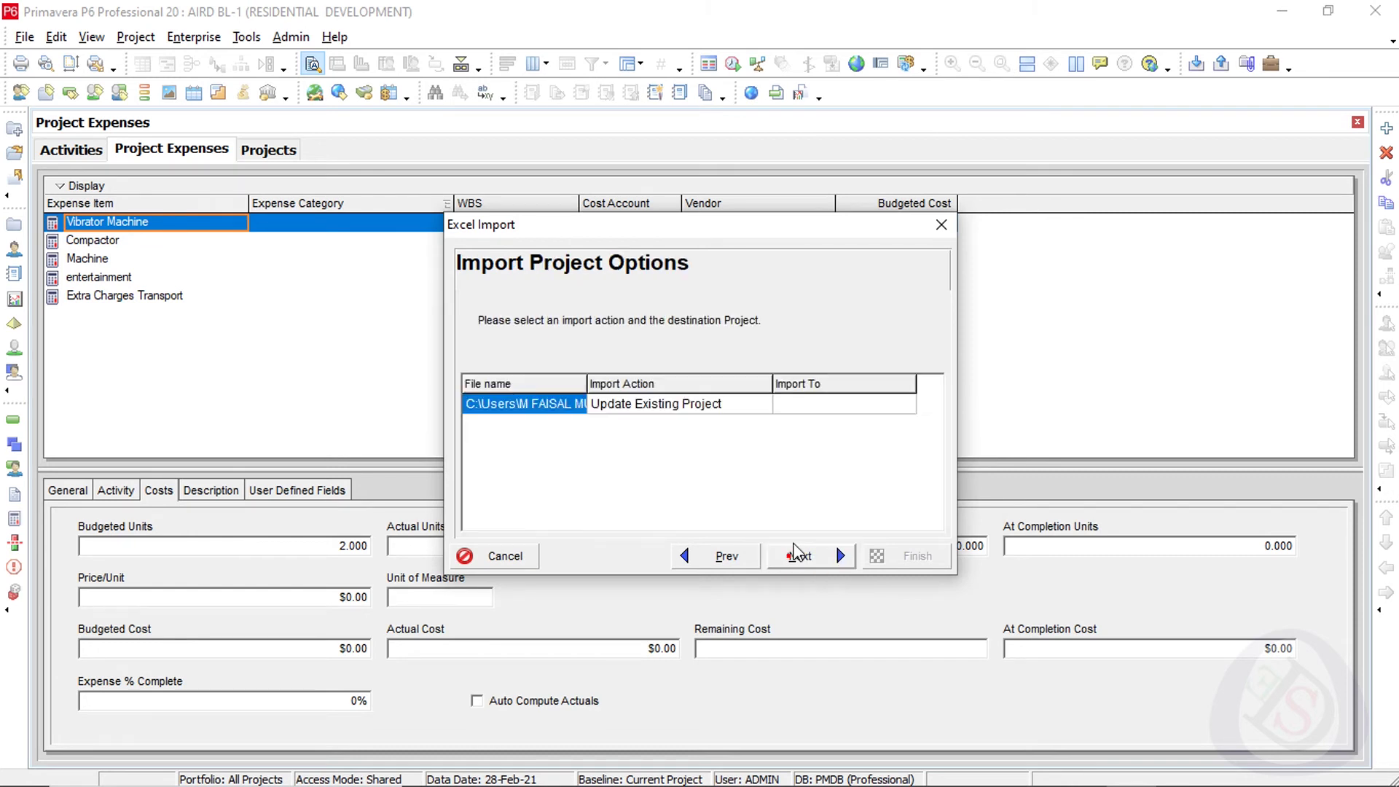
pyautogui.click(837, 412)
pyautogui.click(907, 404)
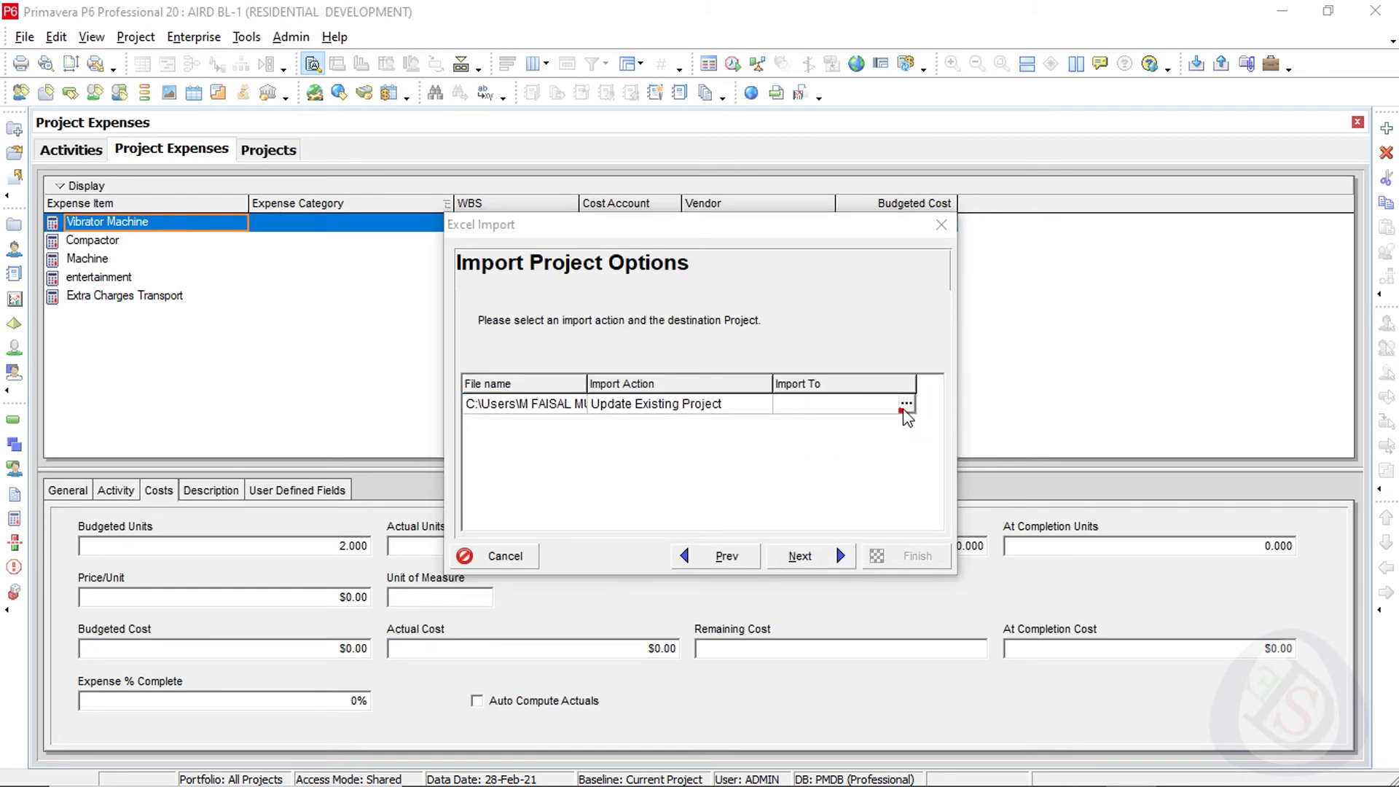
pyautogui.click(644, 209)
pyautogui.click(802, 556)
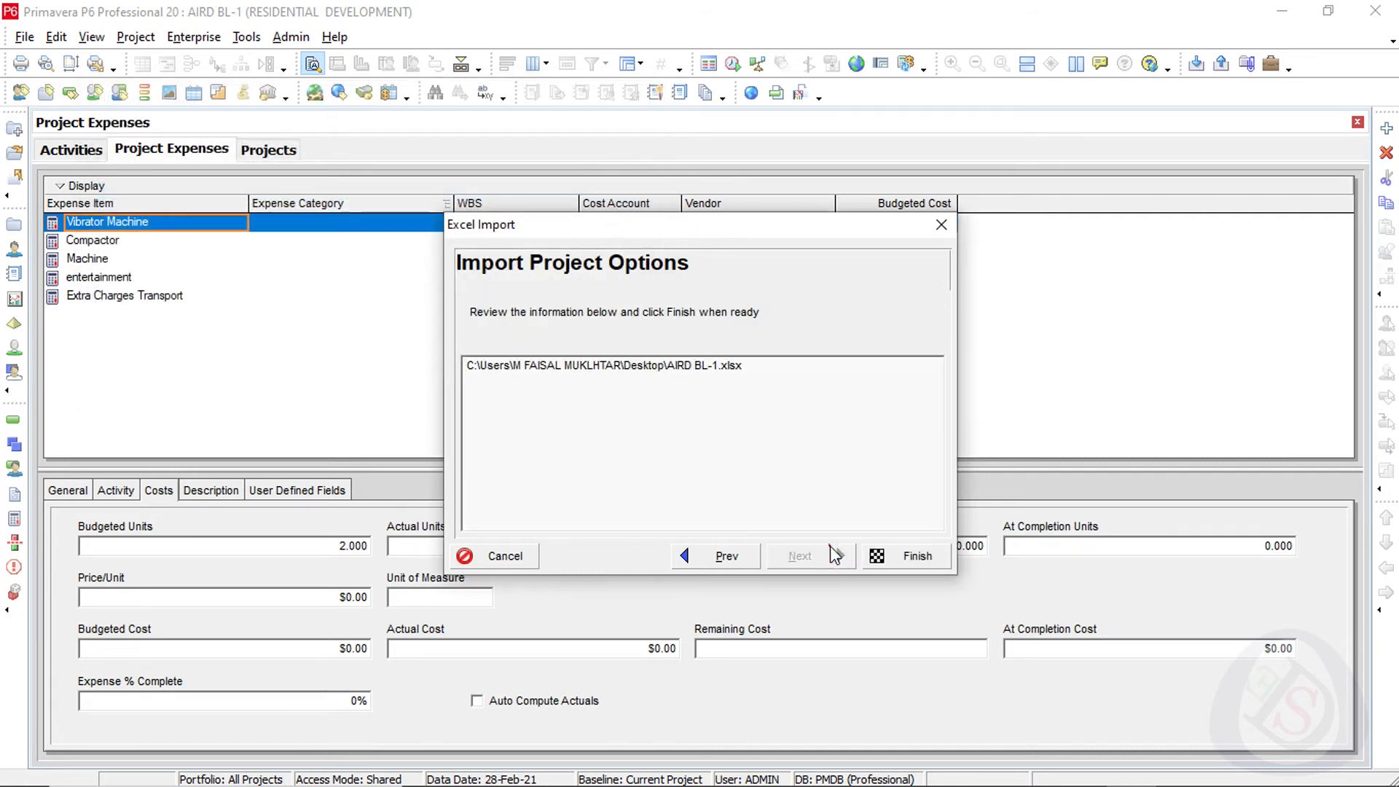
pyautogui.click(918, 557)
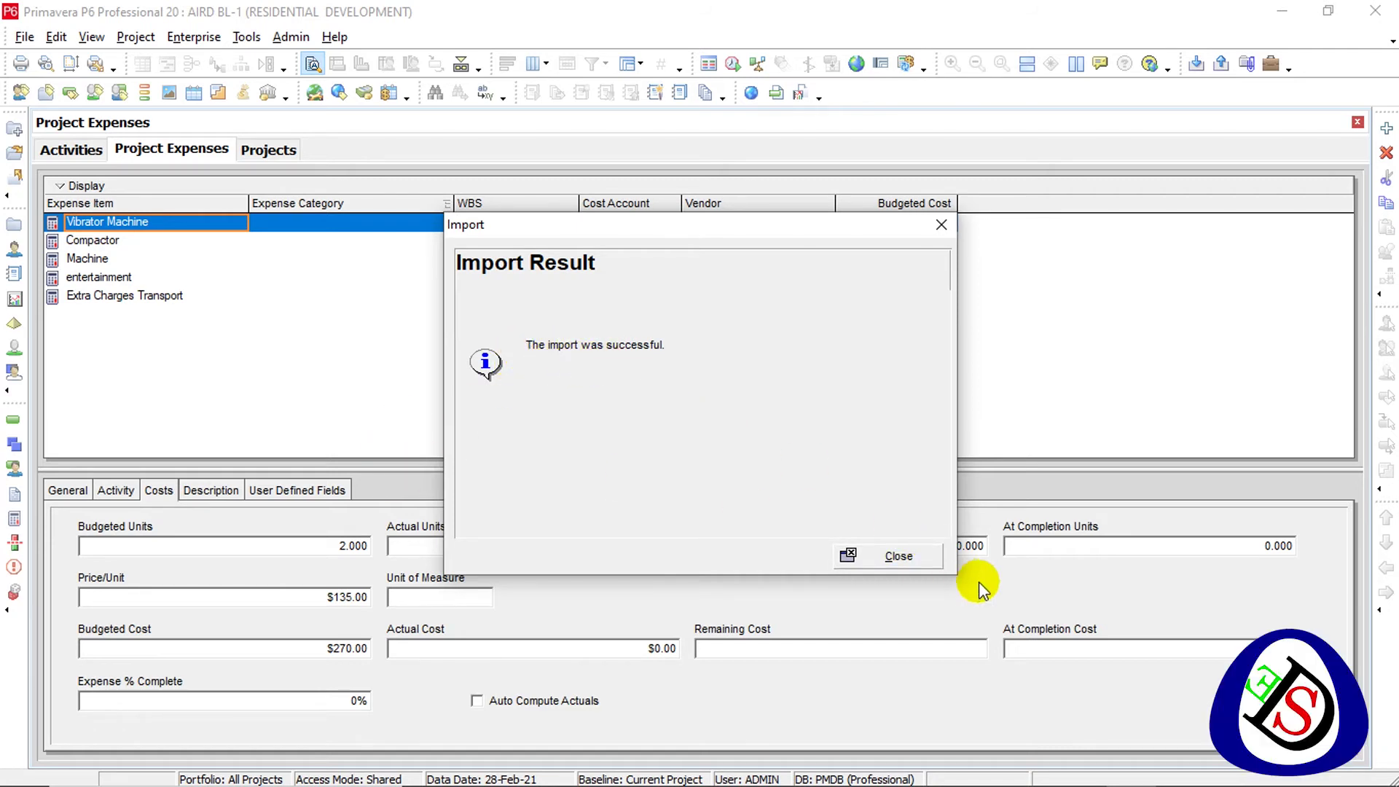
pyautogui.click(904, 557)
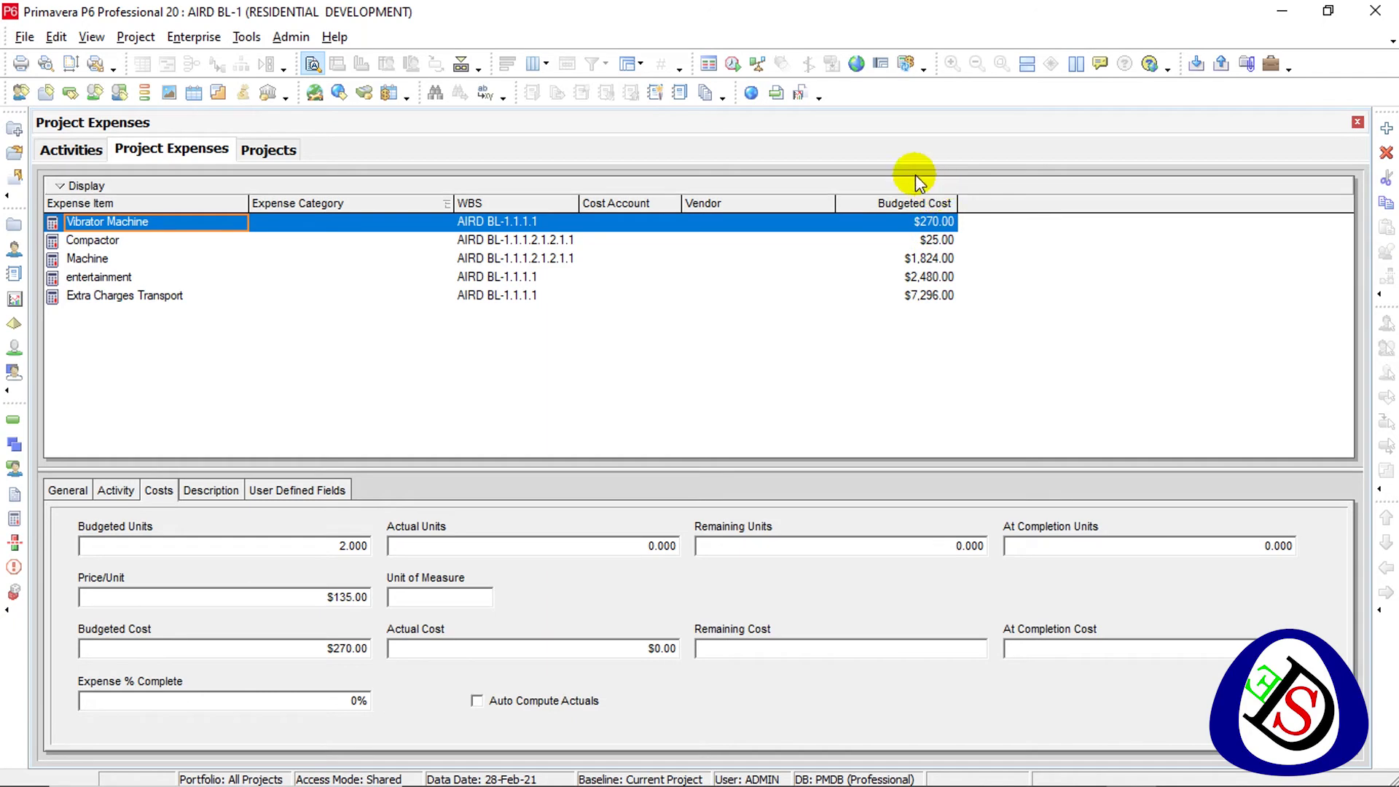
# Review the imported expense costs, then inspect the Procurement / Lead Item and Backfilling activities
pyautogui.moveTo(908, 237); pyautogui.dragTo(917, 314)
pyautogui.click(80, 151)
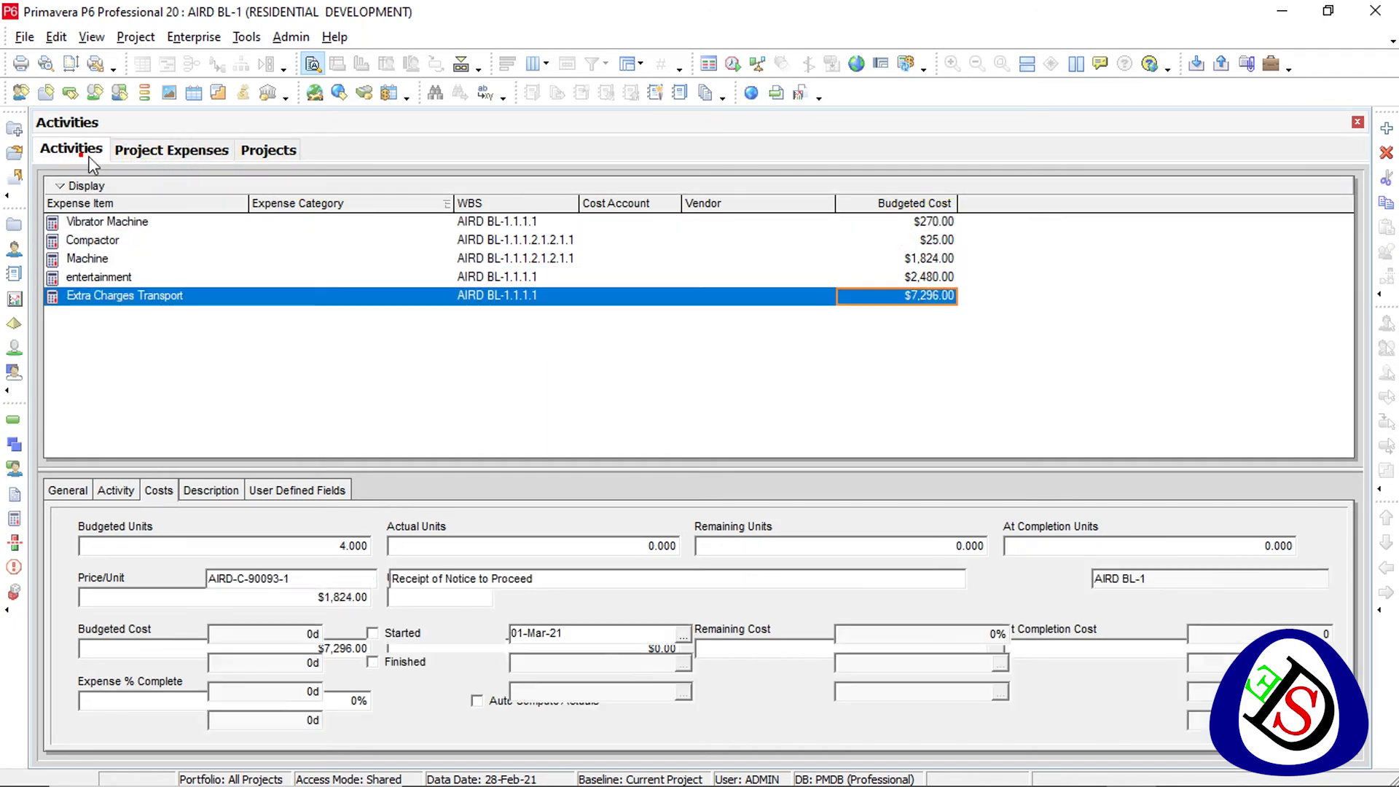
pyautogui.scroll(-1, 924, 303)
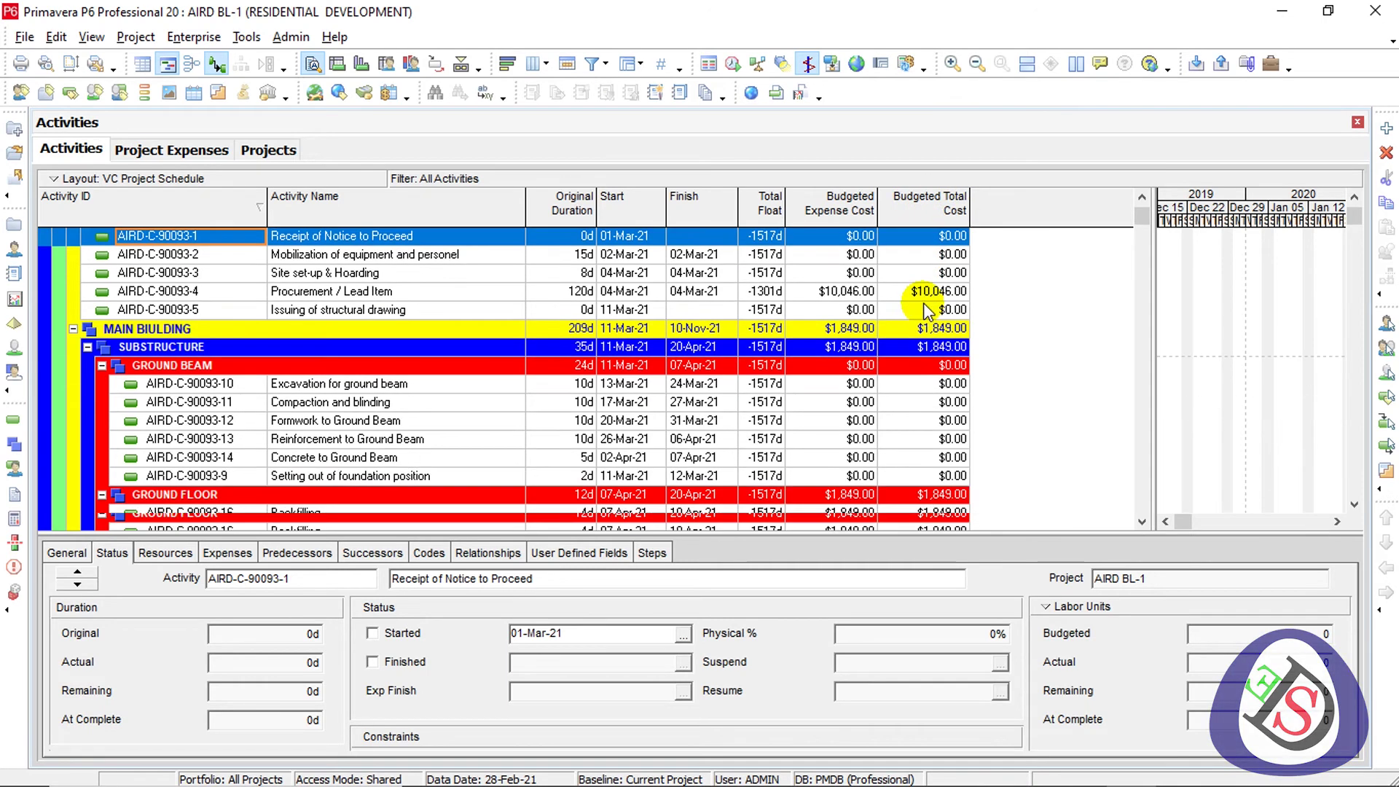
pyautogui.scroll(1, 936, 330)
pyautogui.click(165, 333)
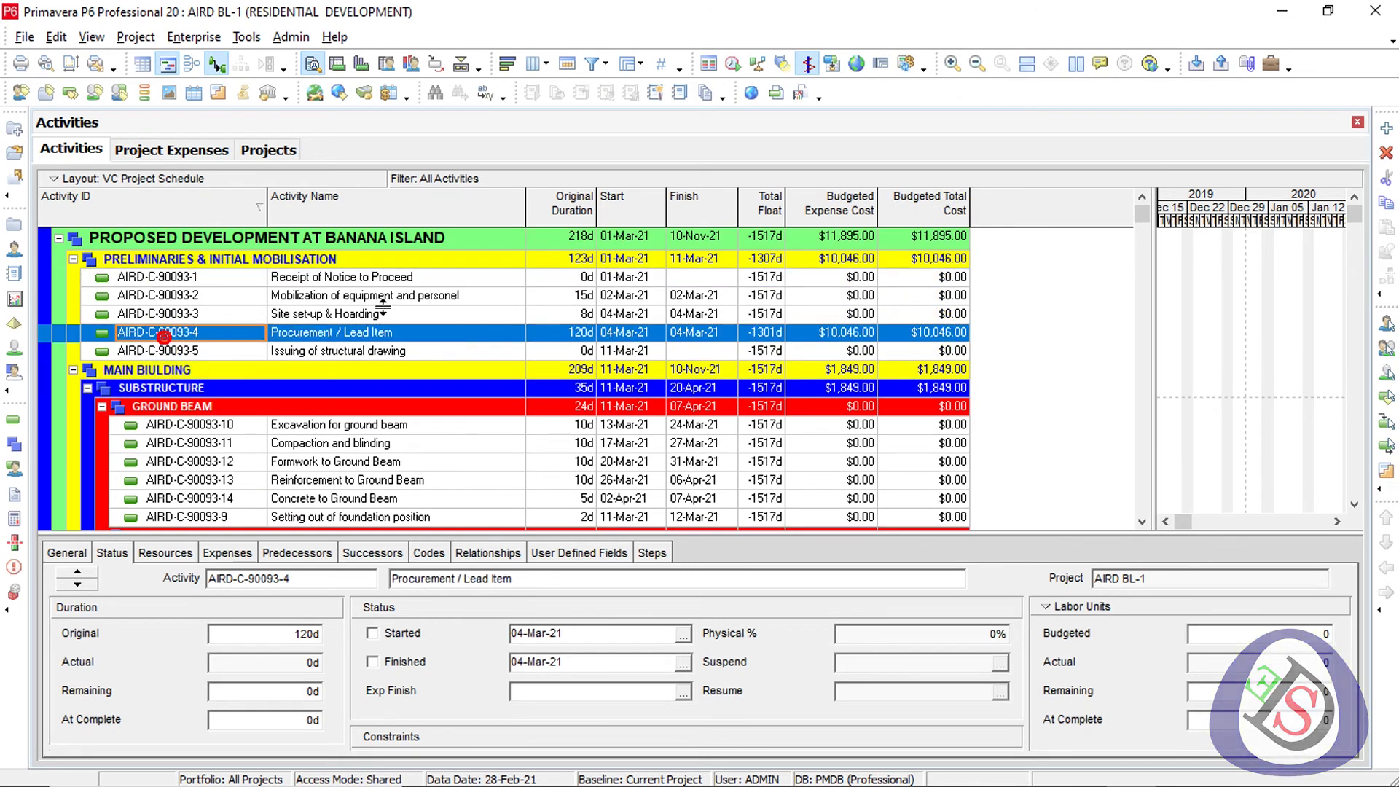
pyautogui.scroll(-2, 376, 313)
pyautogui.click(240, 445)
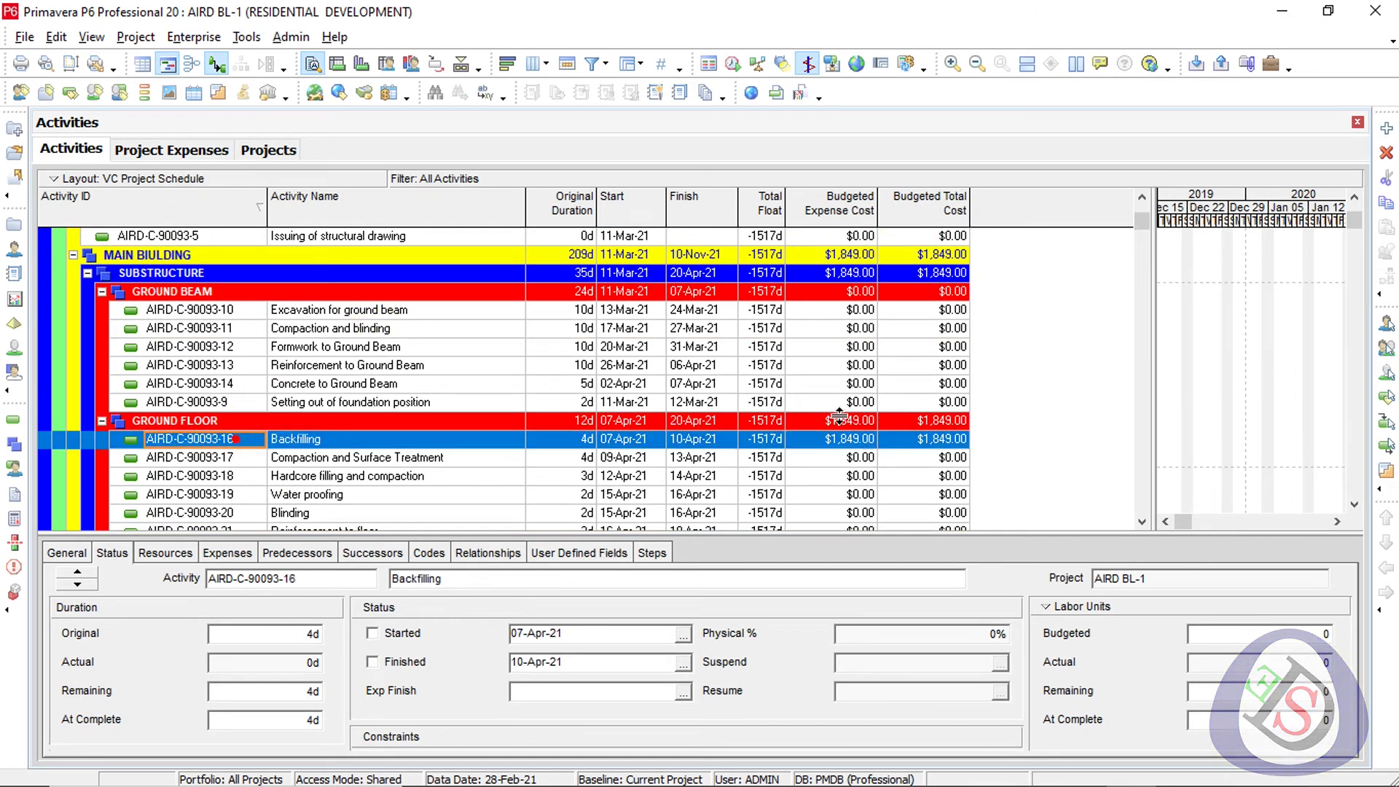
pyautogui.scroll(3, 933, 437)
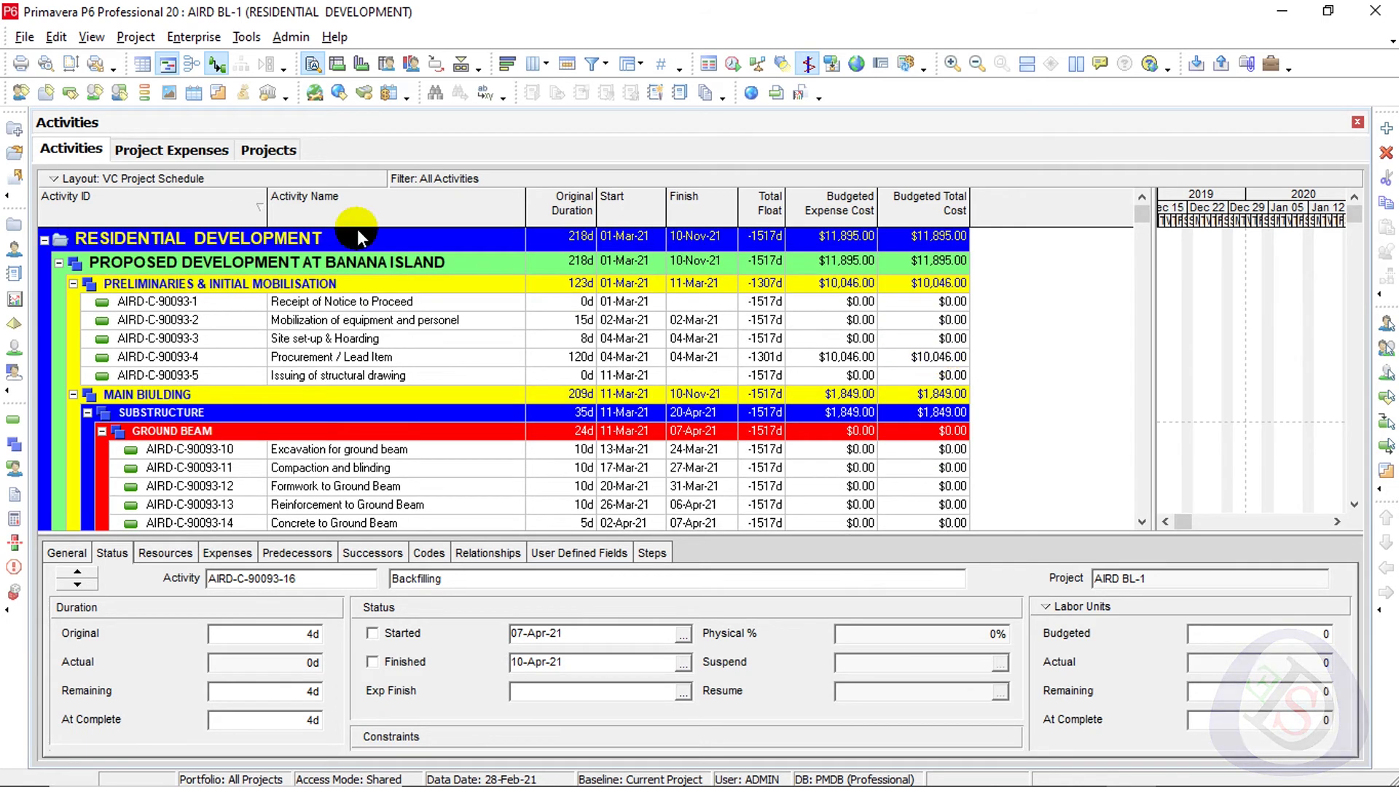
# Check Extra Charges Transport's Price/Unit and Budgeted Cost, then minimize P6
pyautogui.click(179, 153)
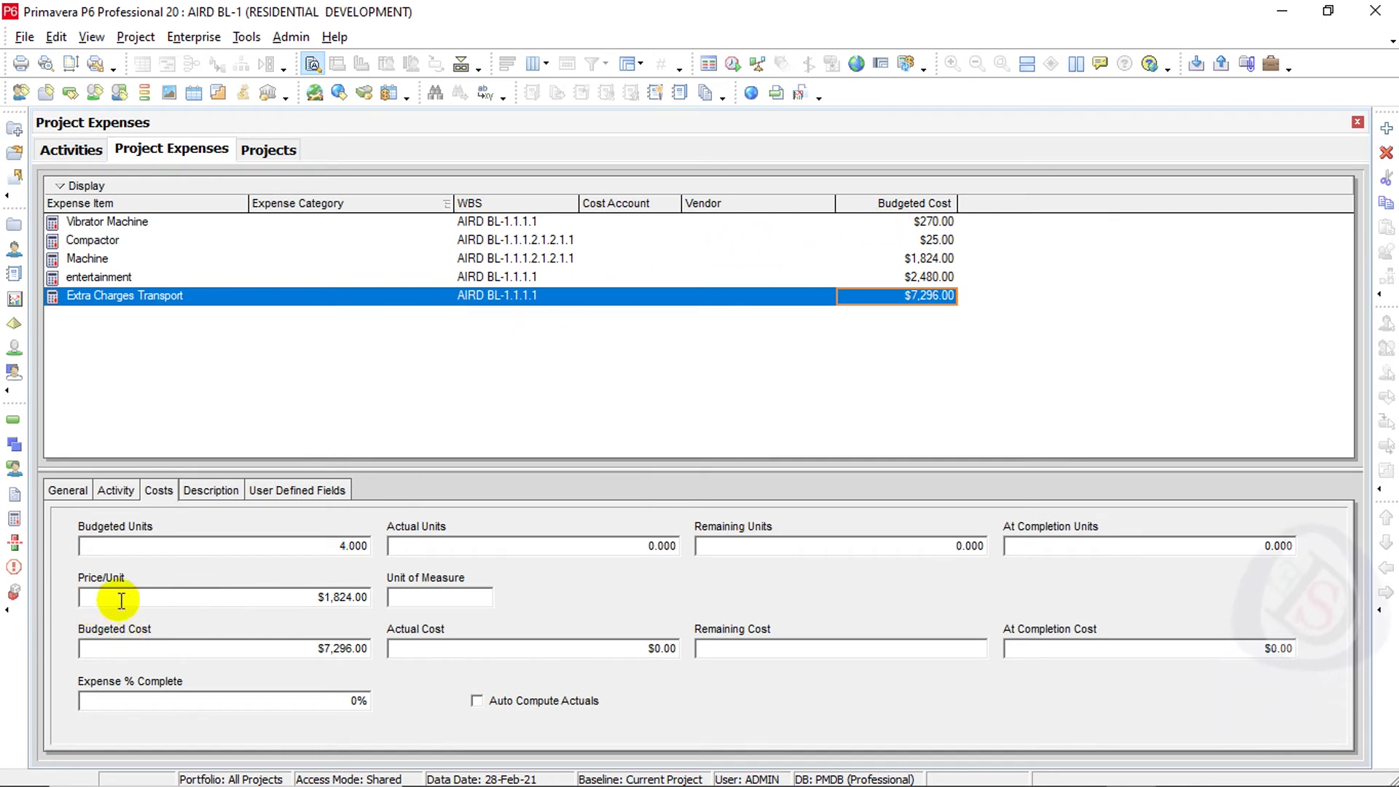
pyautogui.moveTo(116, 597); pyautogui.dragTo(248, 594)
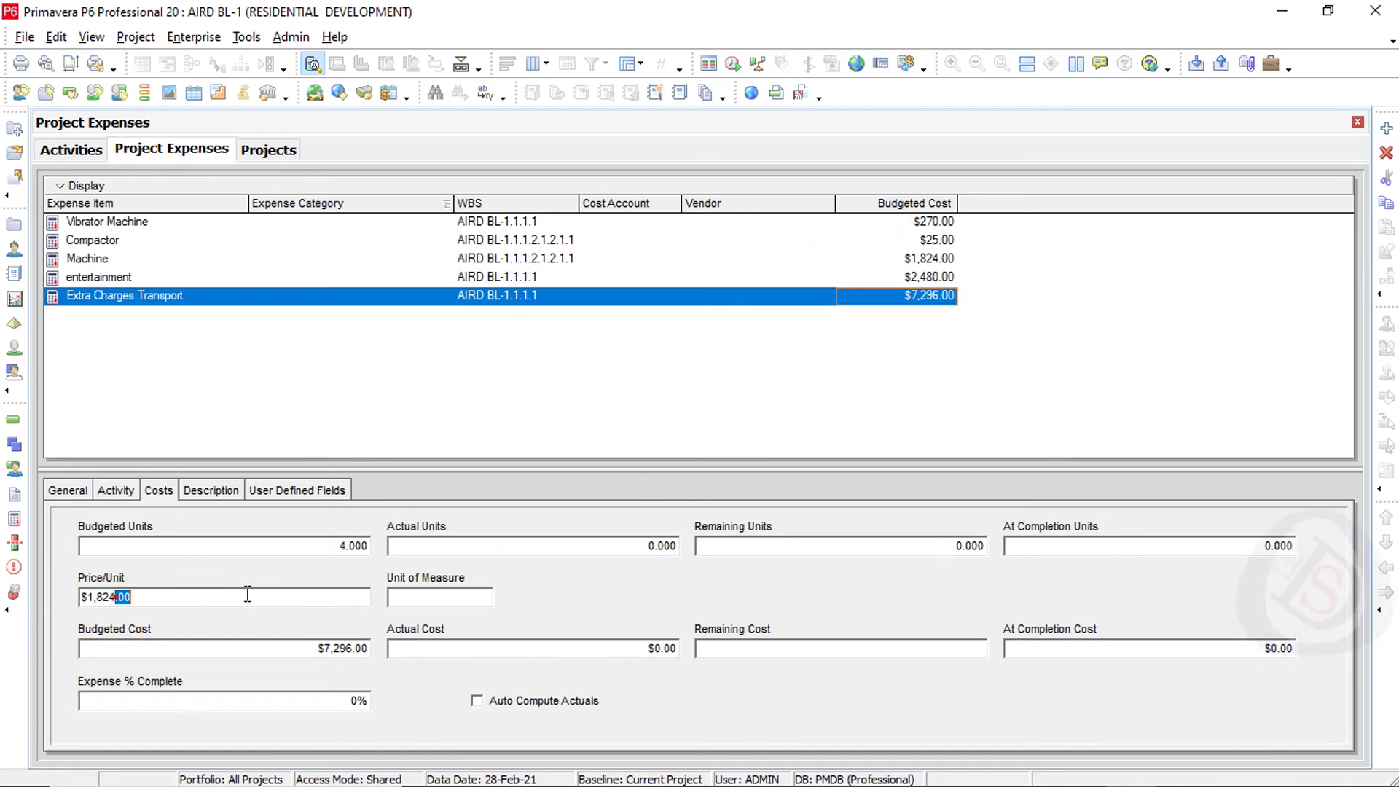
pyautogui.click(211, 647)
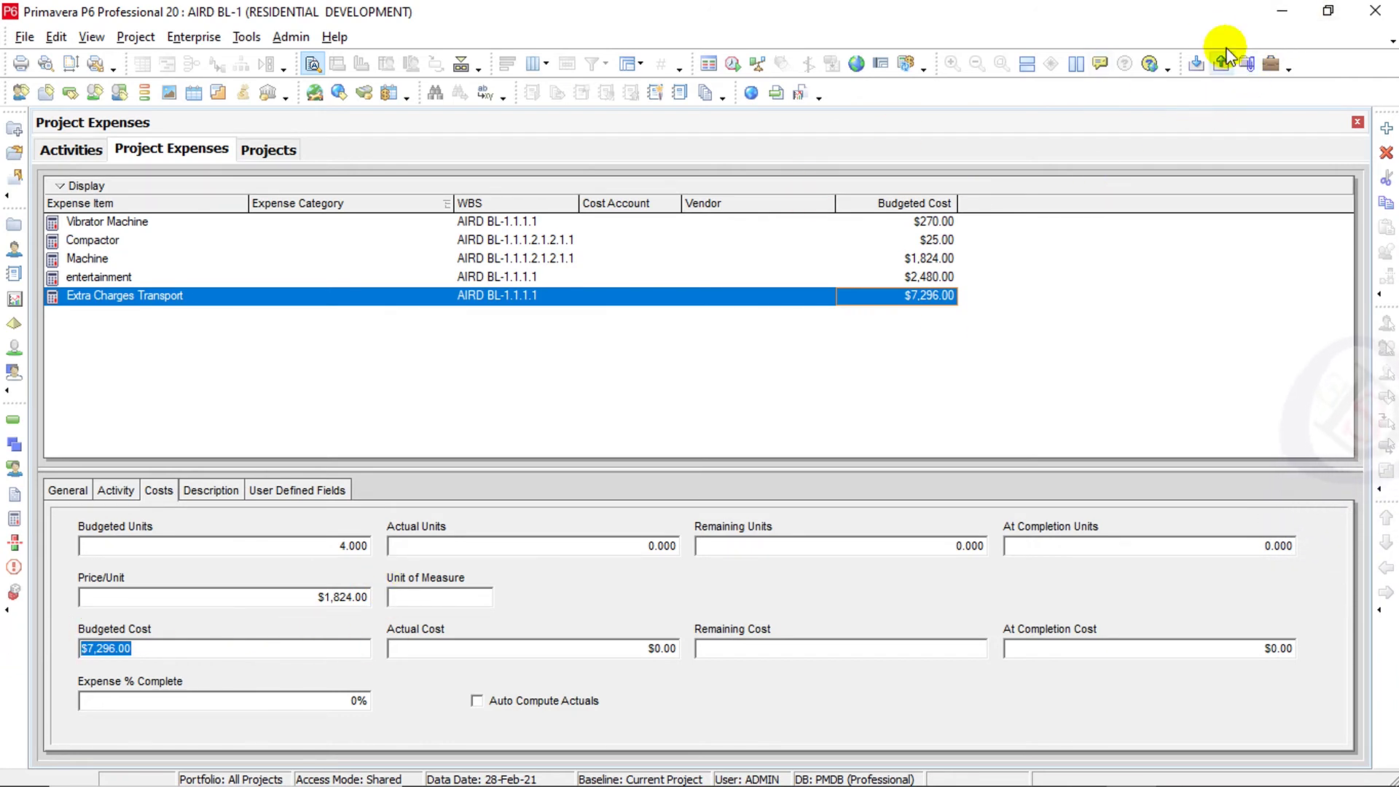
pyautogui.click(1282, 11)
# Try opening AIRD BL-1.xlsx, dismiss the File in Use notice, and close Excel
pyautogui.doubleClick(248, 135)
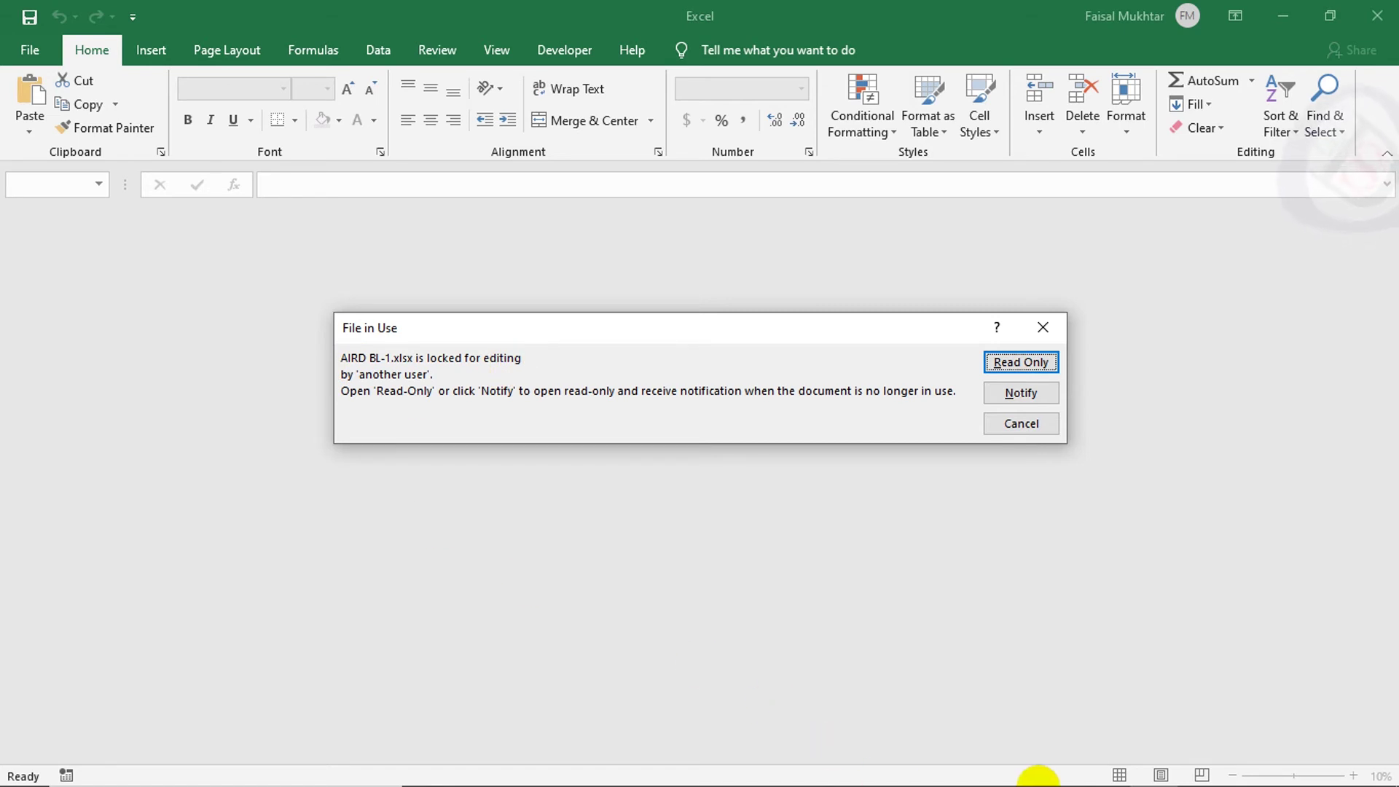
pyautogui.click(1038, 323)
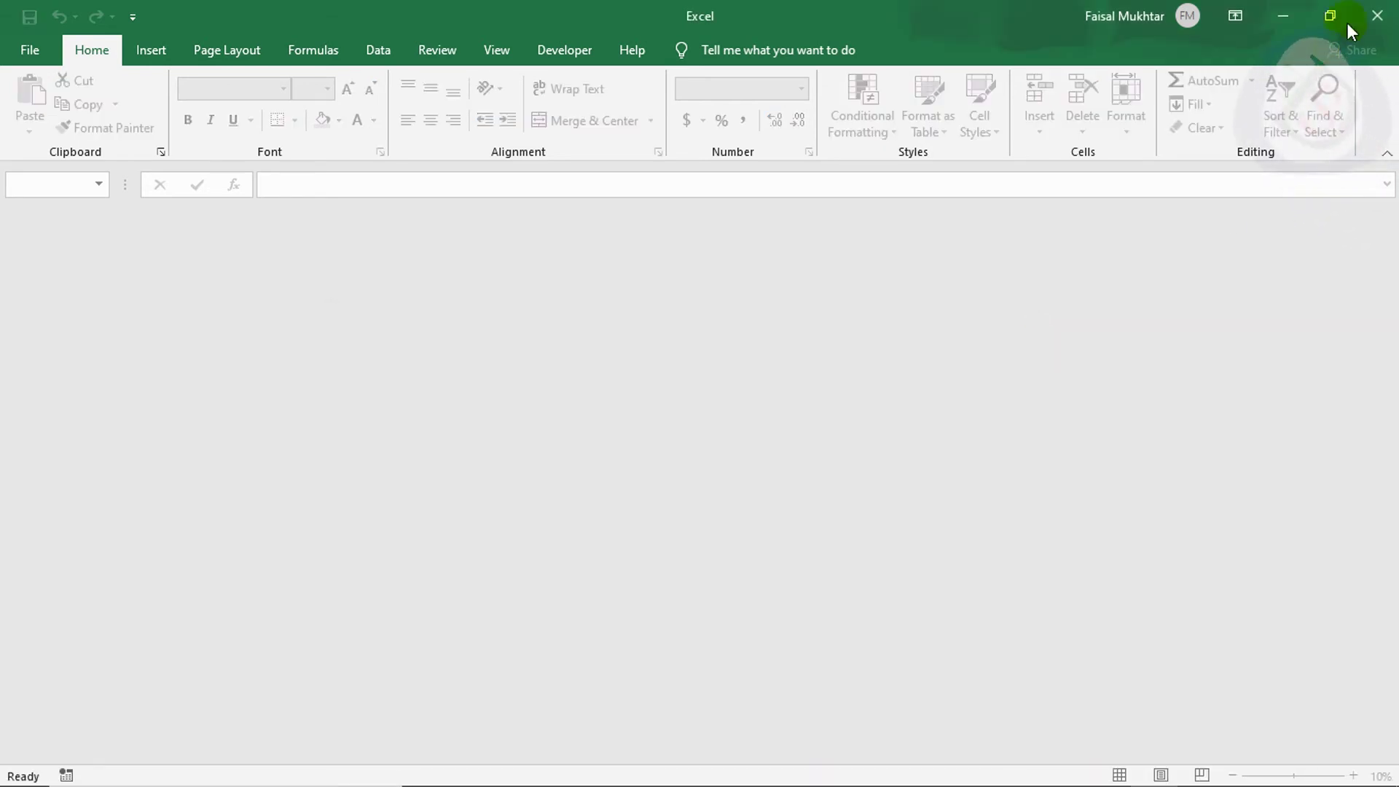
pyautogui.click(1374, 10)
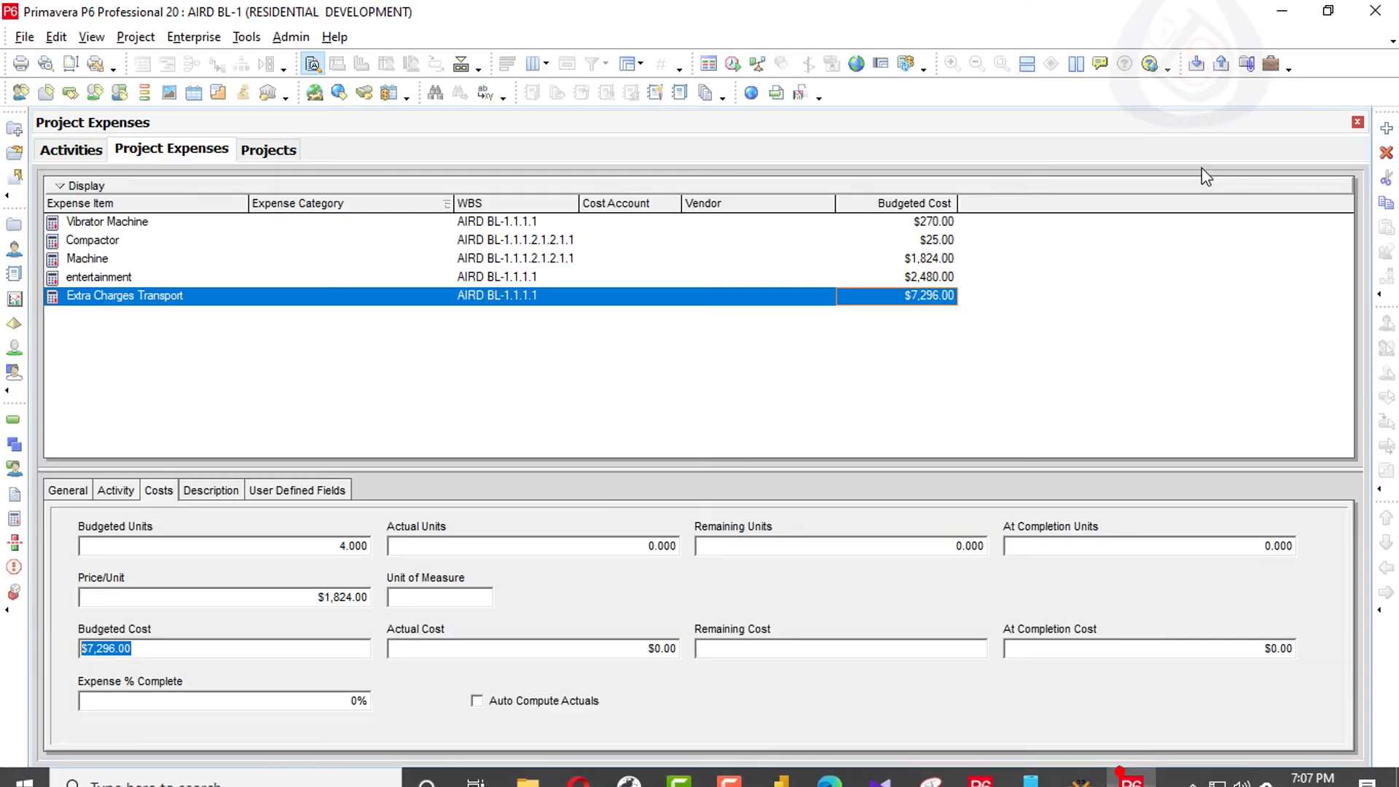
# Exit Primavera P6 and relaunch it from the taskbar
pyautogui.click(1374, 10)
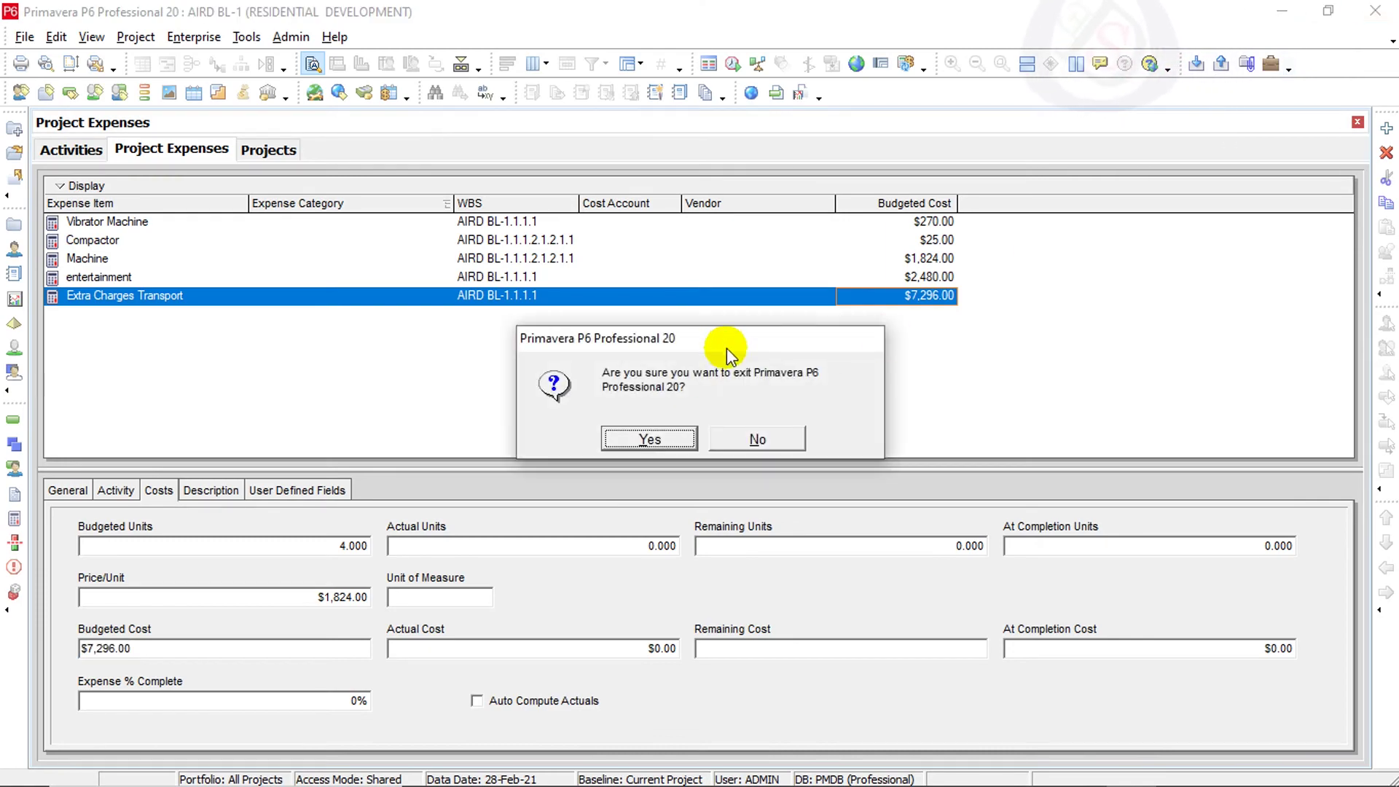
pyautogui.click(648, 437)
pyautogui.click(1079, 764)
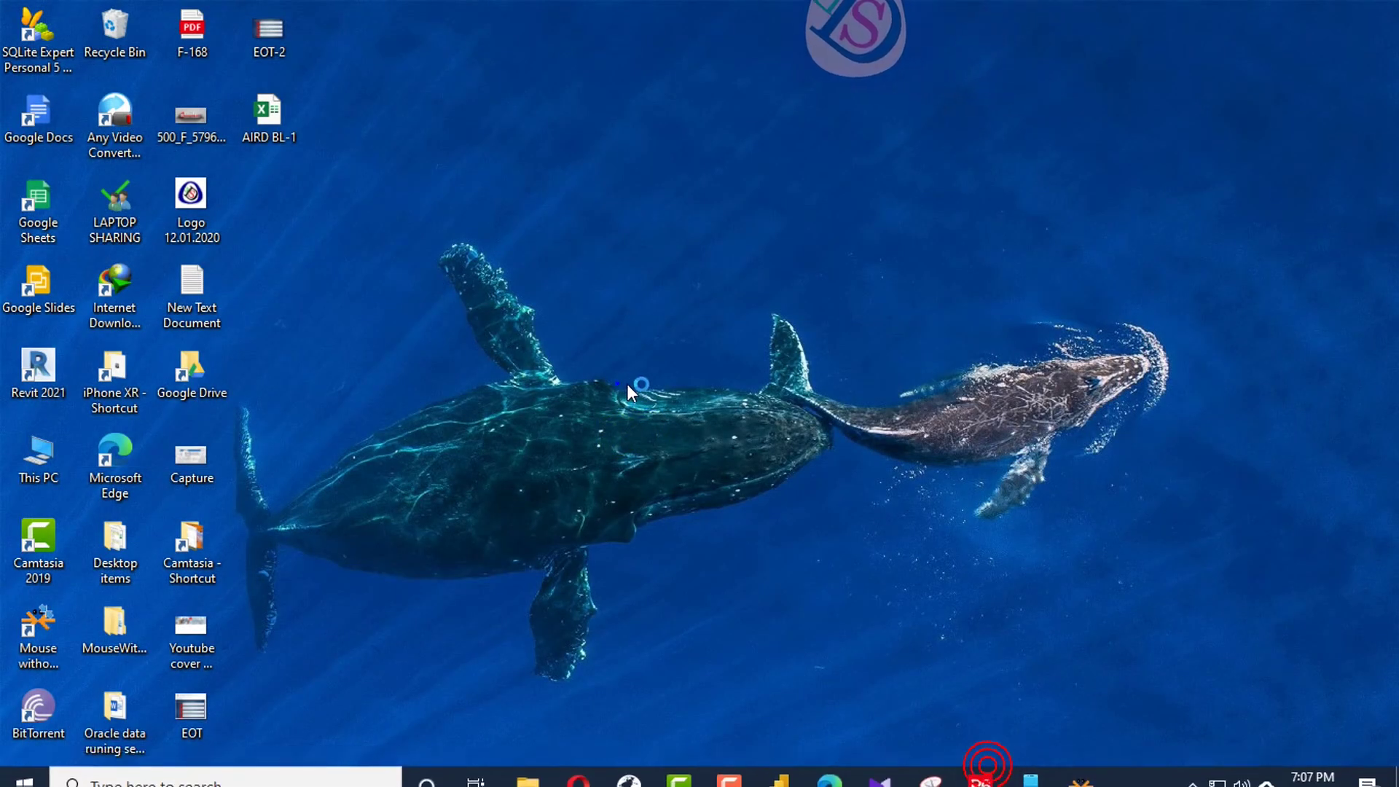
pyautogui.rightClick(403, 385)
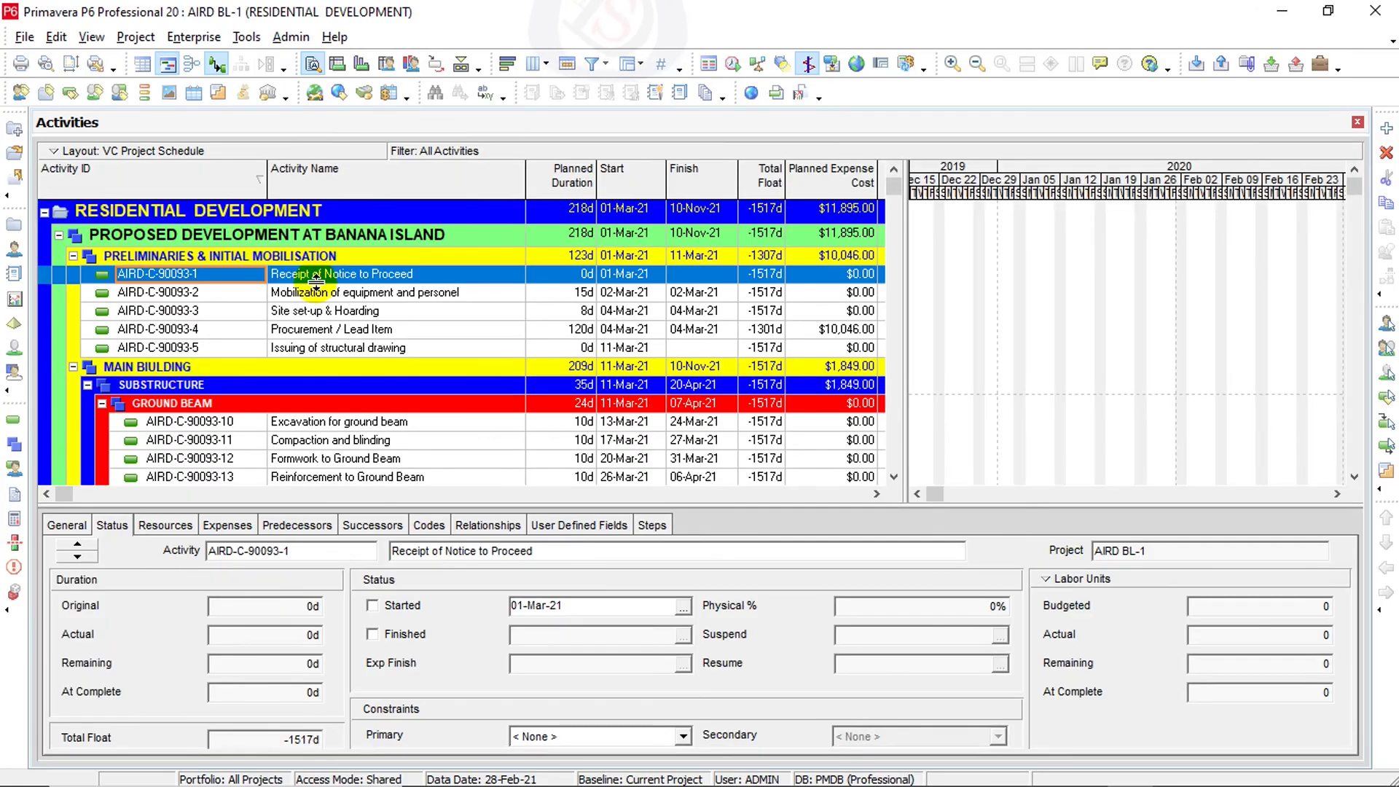
# Add an Actual Cost column just before Budgeted Cost in the Project Expenses table
pyautogui.click(12, 228)
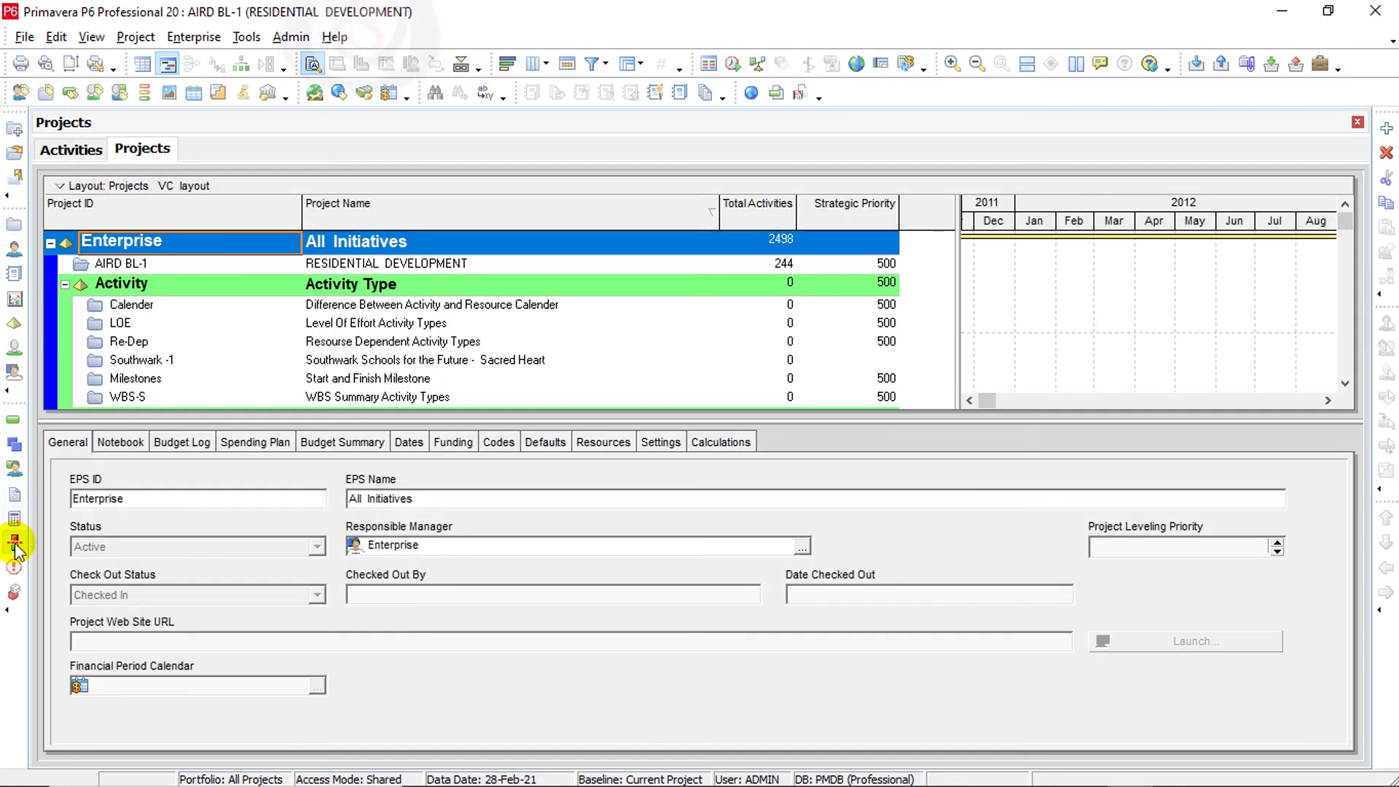
pyautogui.click(15, 519)
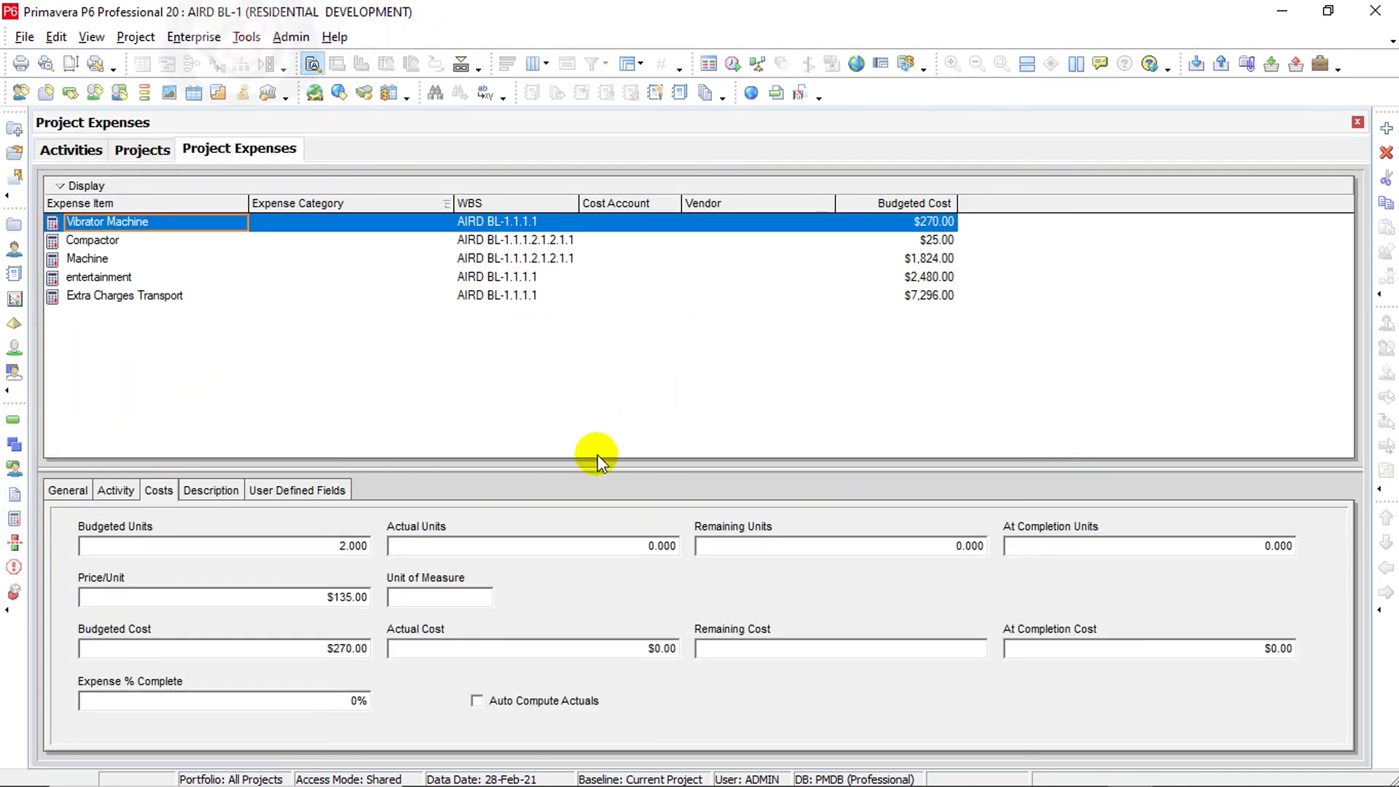
pyautogui.rightClick(1053, 199)
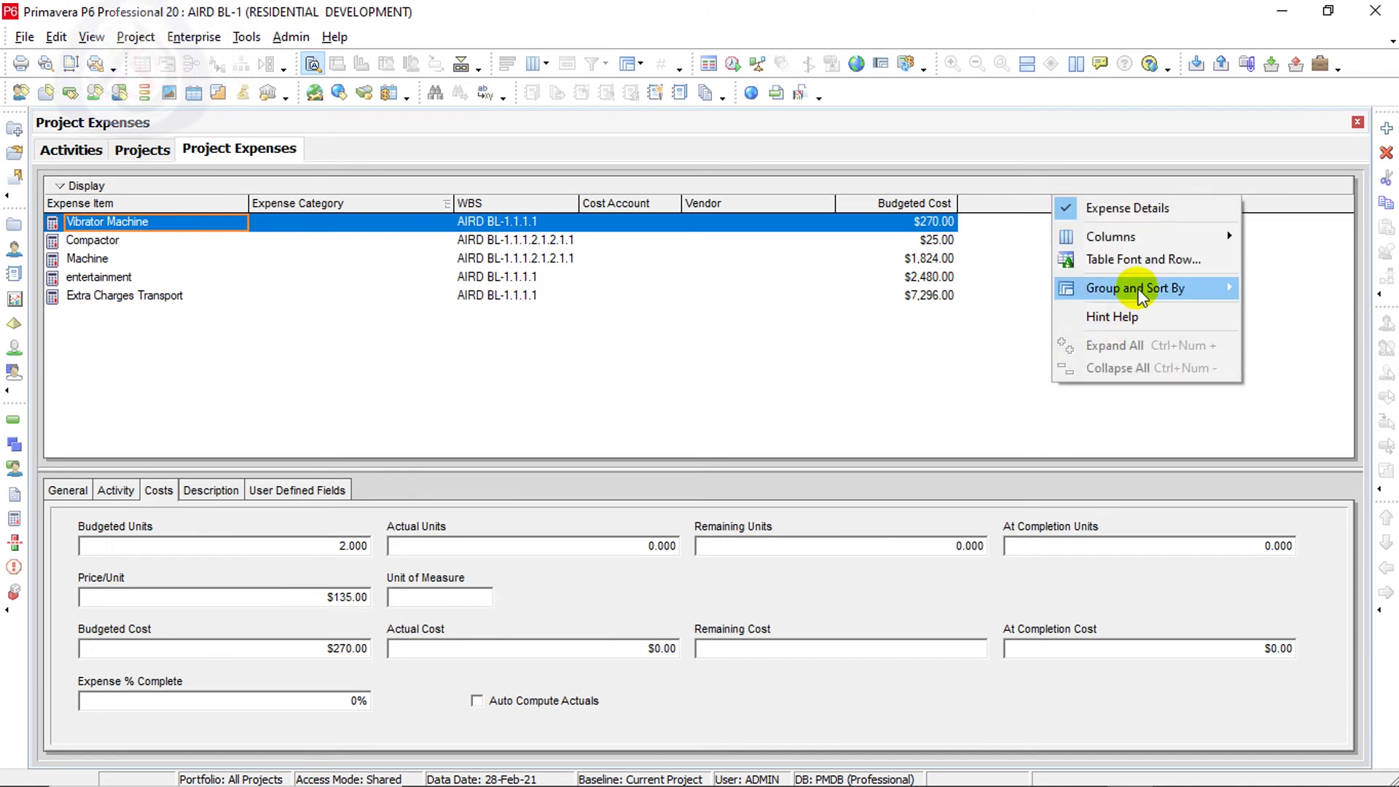
pyautogui.moveTo(1210, 238)
pyautogui.click(1290, 304)
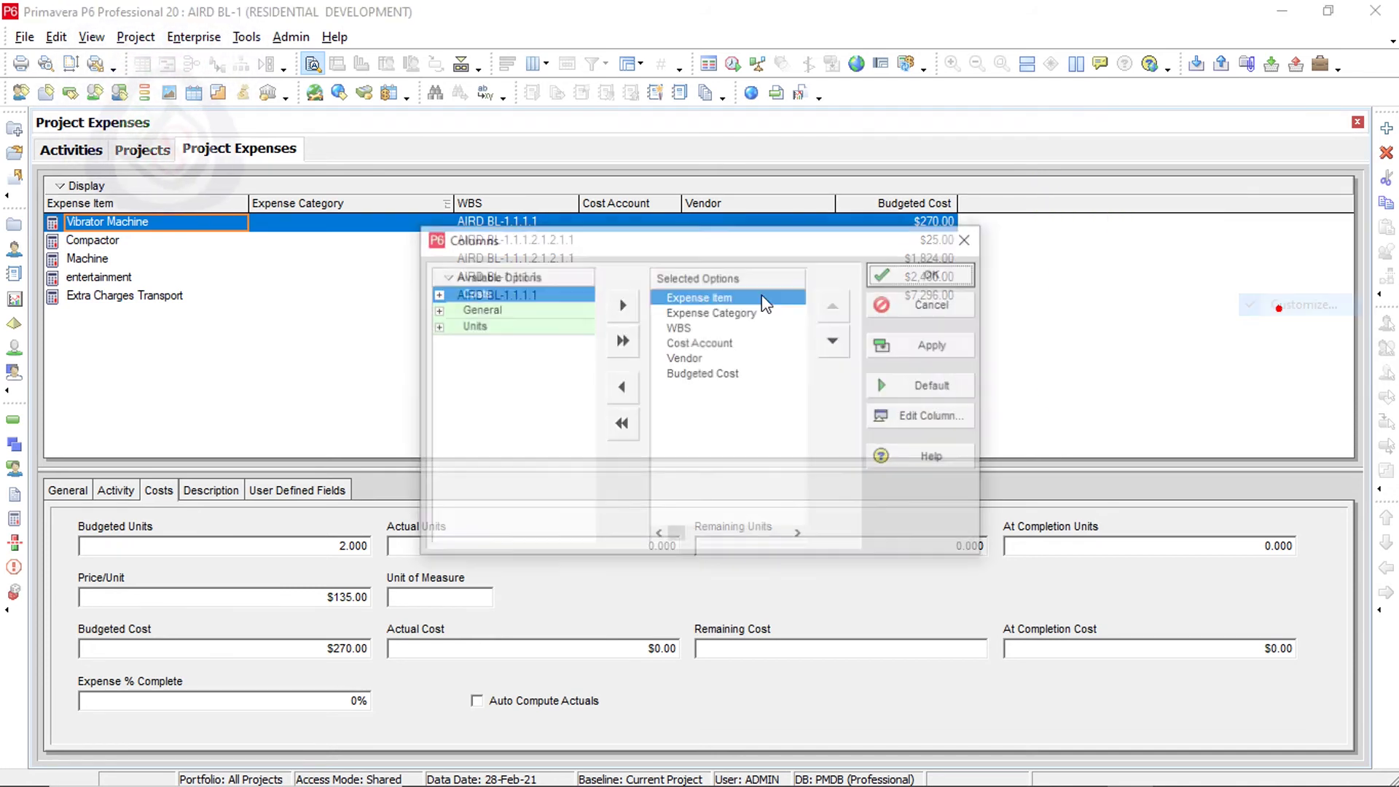
pyautogui.doubleClick(463, 326)
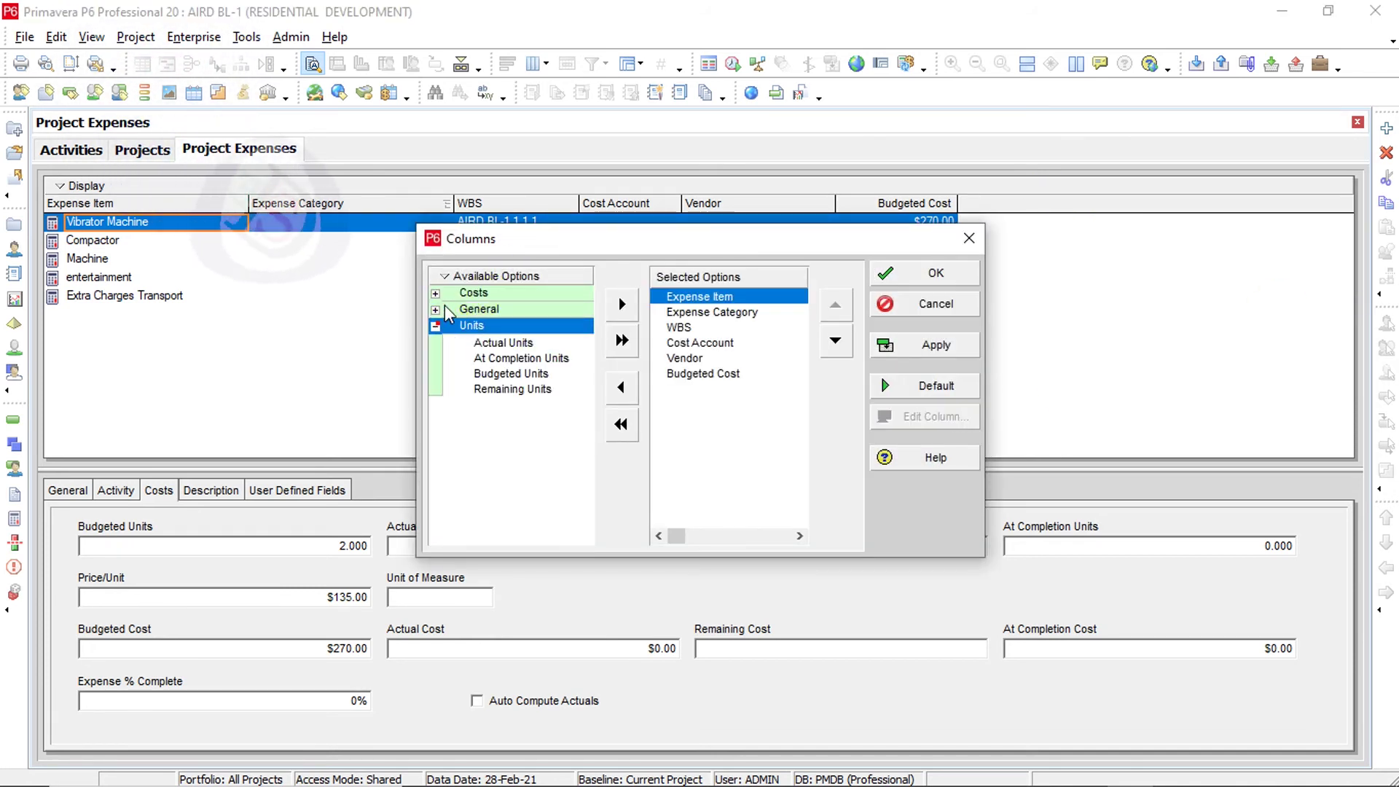
pyautogui.doubleClick(474, 292)
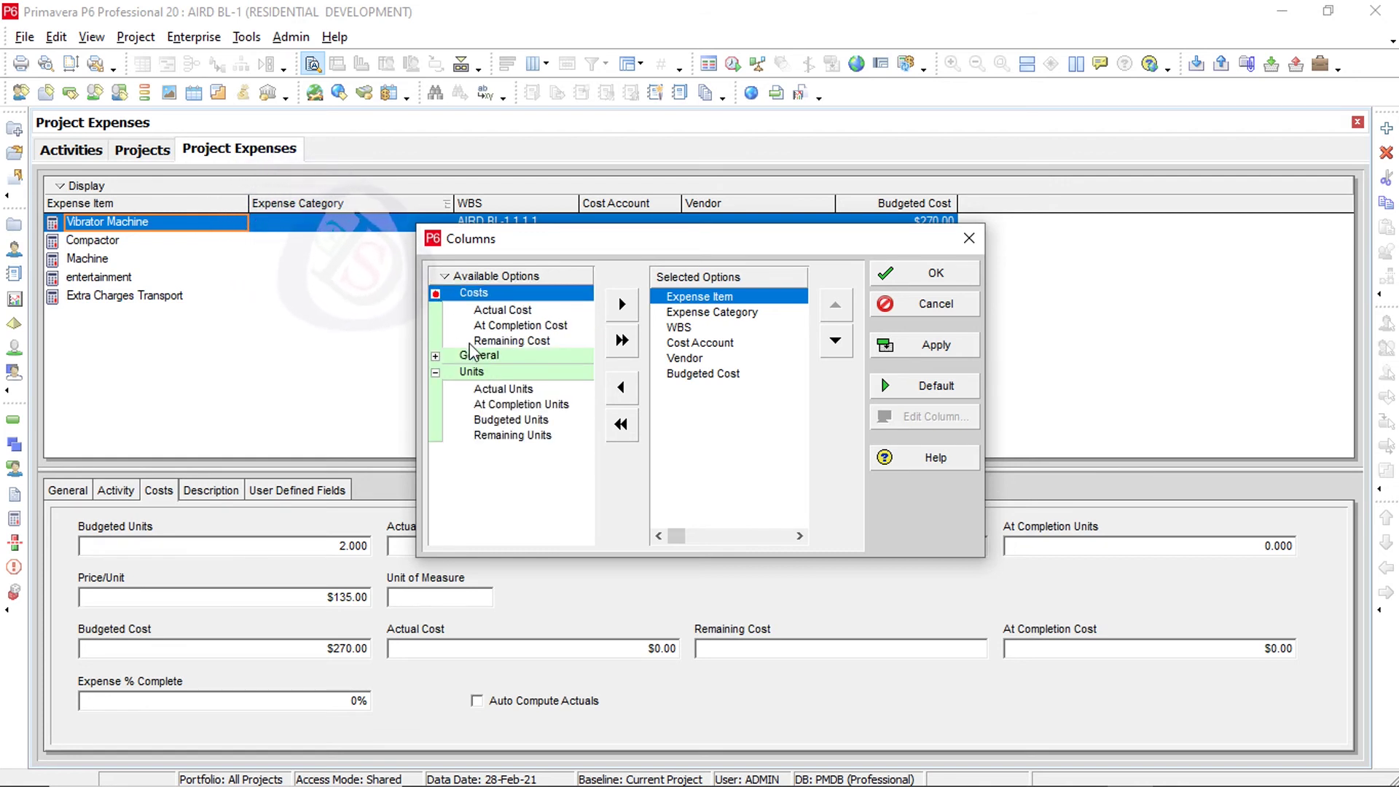
pyautogui.click(519, 310)
pyautogui.click(622, 304)
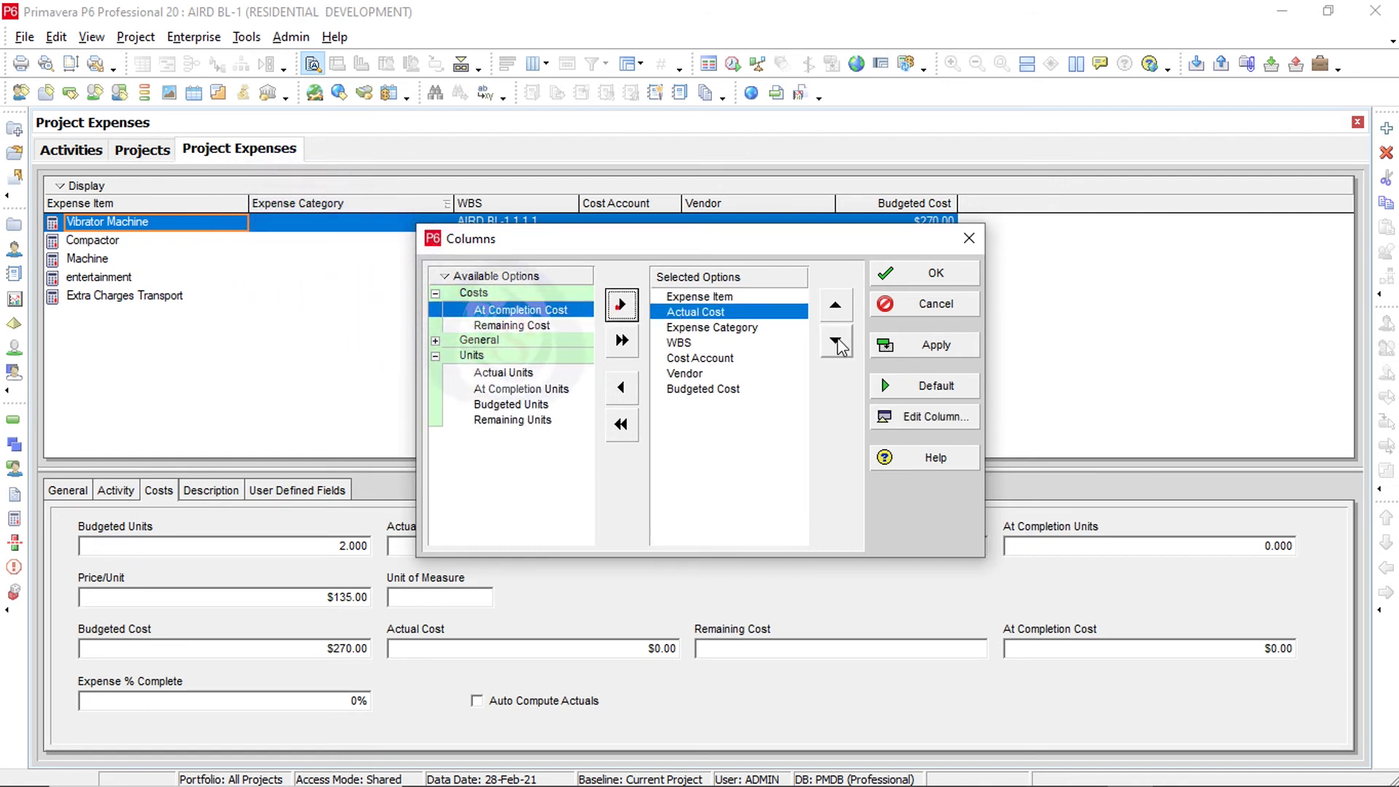
pyautogui.click(836, 341)
pyautogui.click(836, 340)
pyautogui.click(836, 340)
pyautogui.click(836, 340)
pyautogui.click(835, 340)
pyautogui.click(835, 305)
pyautogui.click(924, 273)
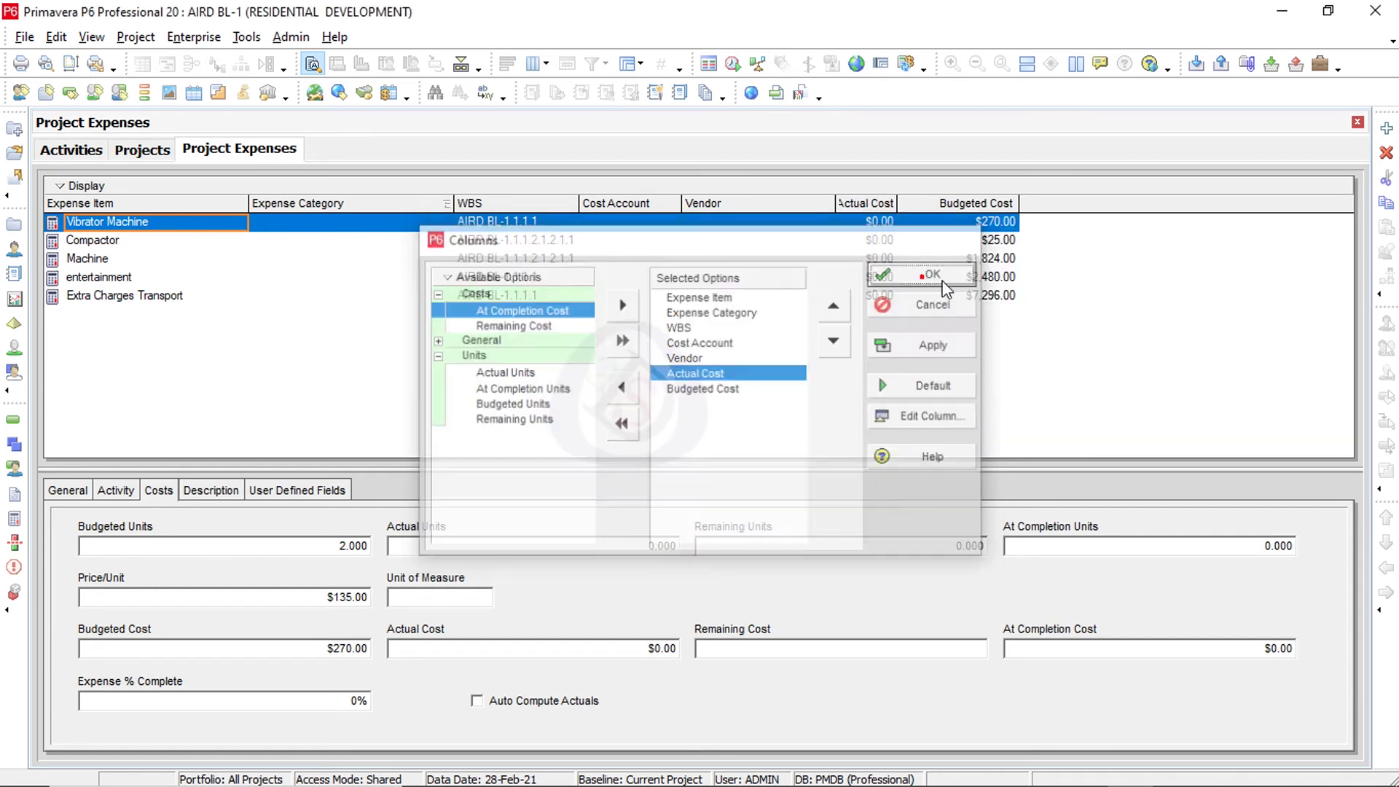
# Widen the Actual Cost column, check the items' $0.00 values, and minimize P6
pyautogui.doubleClick(896, 203)
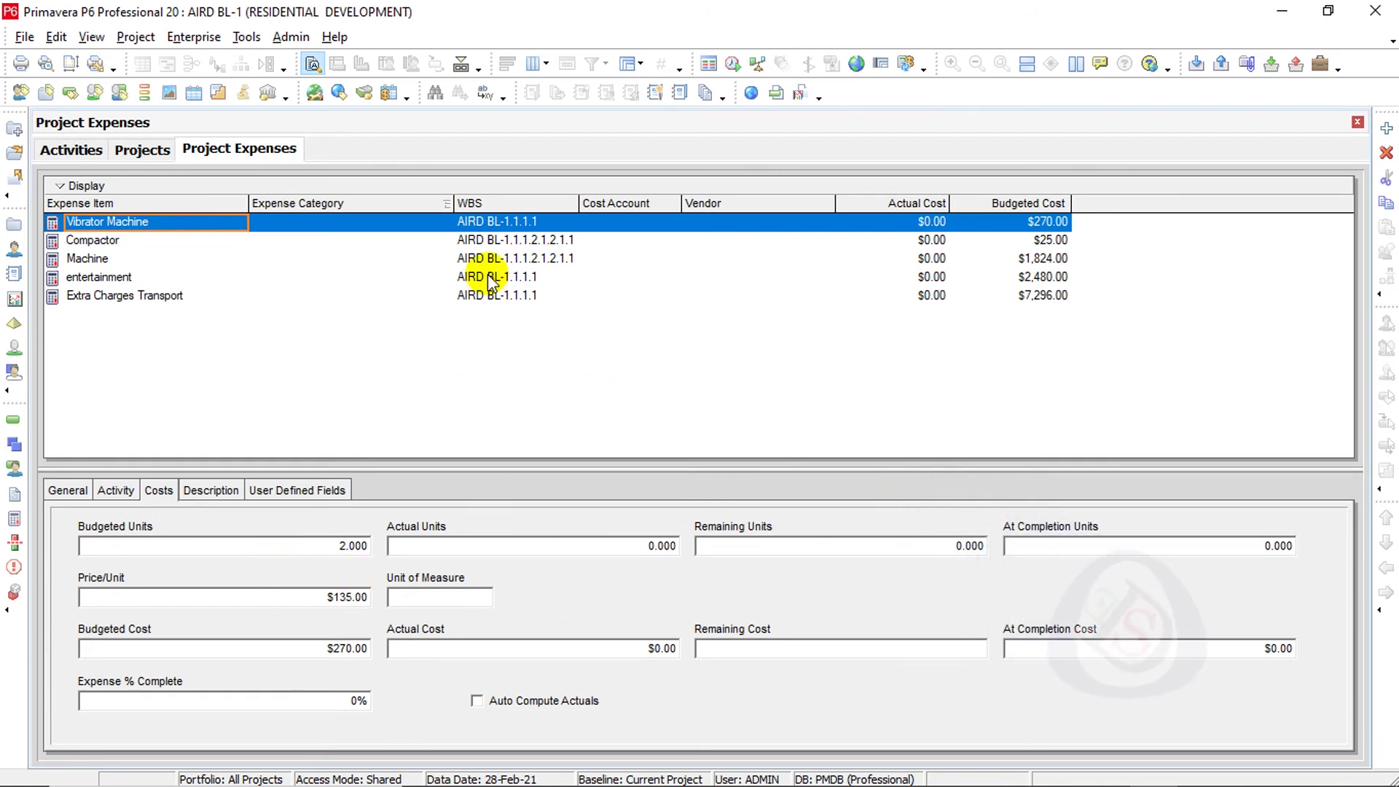
pyautogui.press('Down')
pyautogui.press('Down')
pyautogui.press('Down')
pyautogui.press('Down')
pyautogui.press('Up')
pyautogui.press('Up')
pyautogui.press('Up')
pyautogui.press('Up')
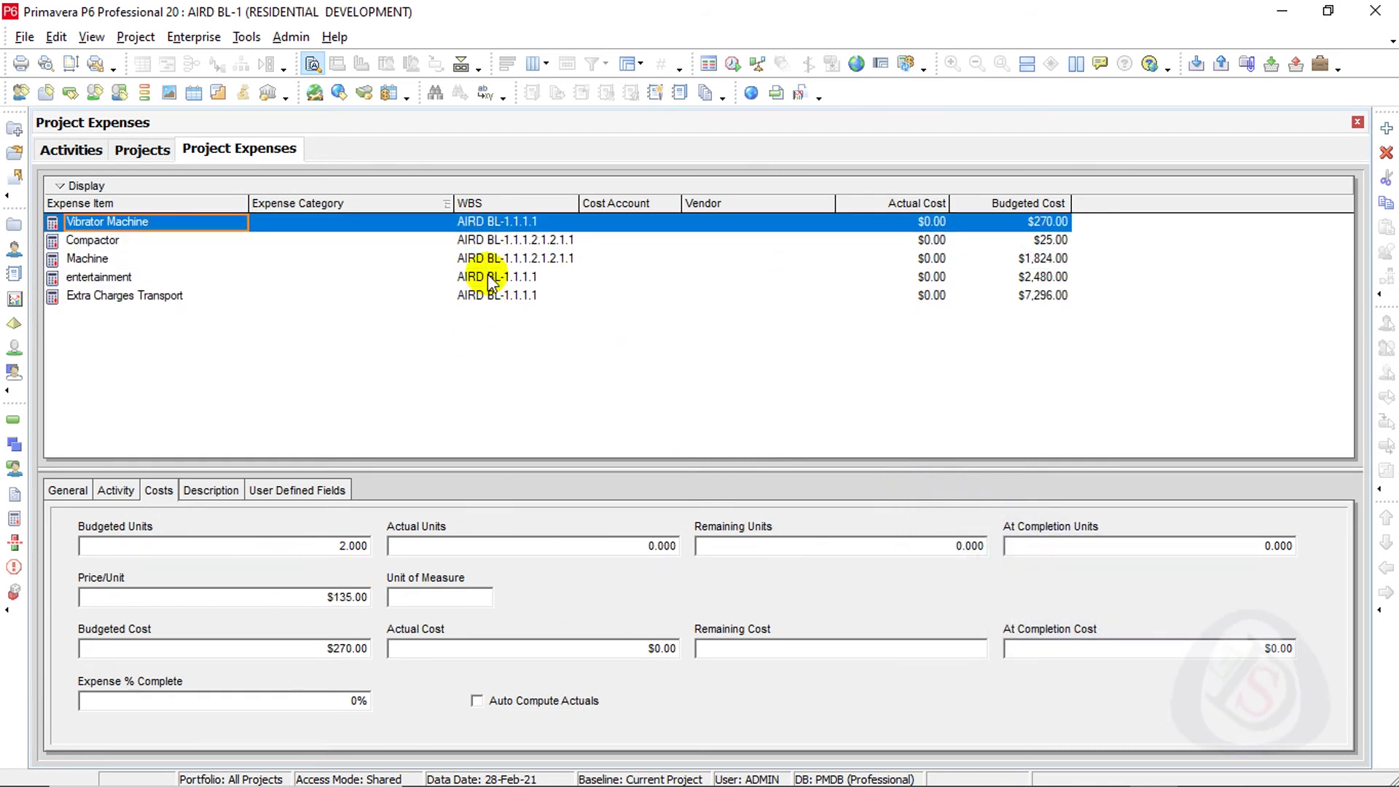
pyautogui.click(1282, 11)
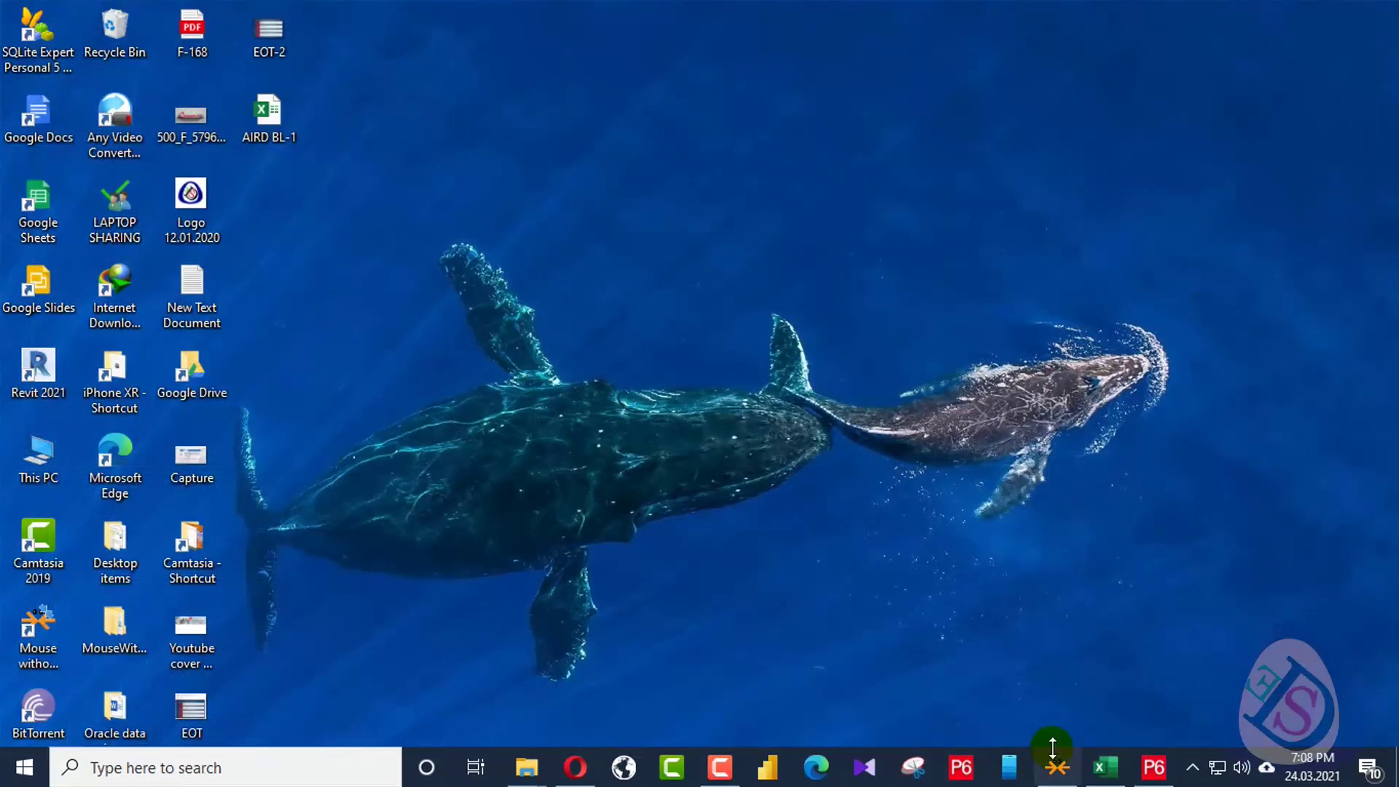
# Enter actual costs 300, 700, 2500, 1300 and 50 in the Actual Cost column
pyautogui.click(1105, 768)
pyautogui.moveTo(734, 406); pyautogui.dragTo(848, 379)
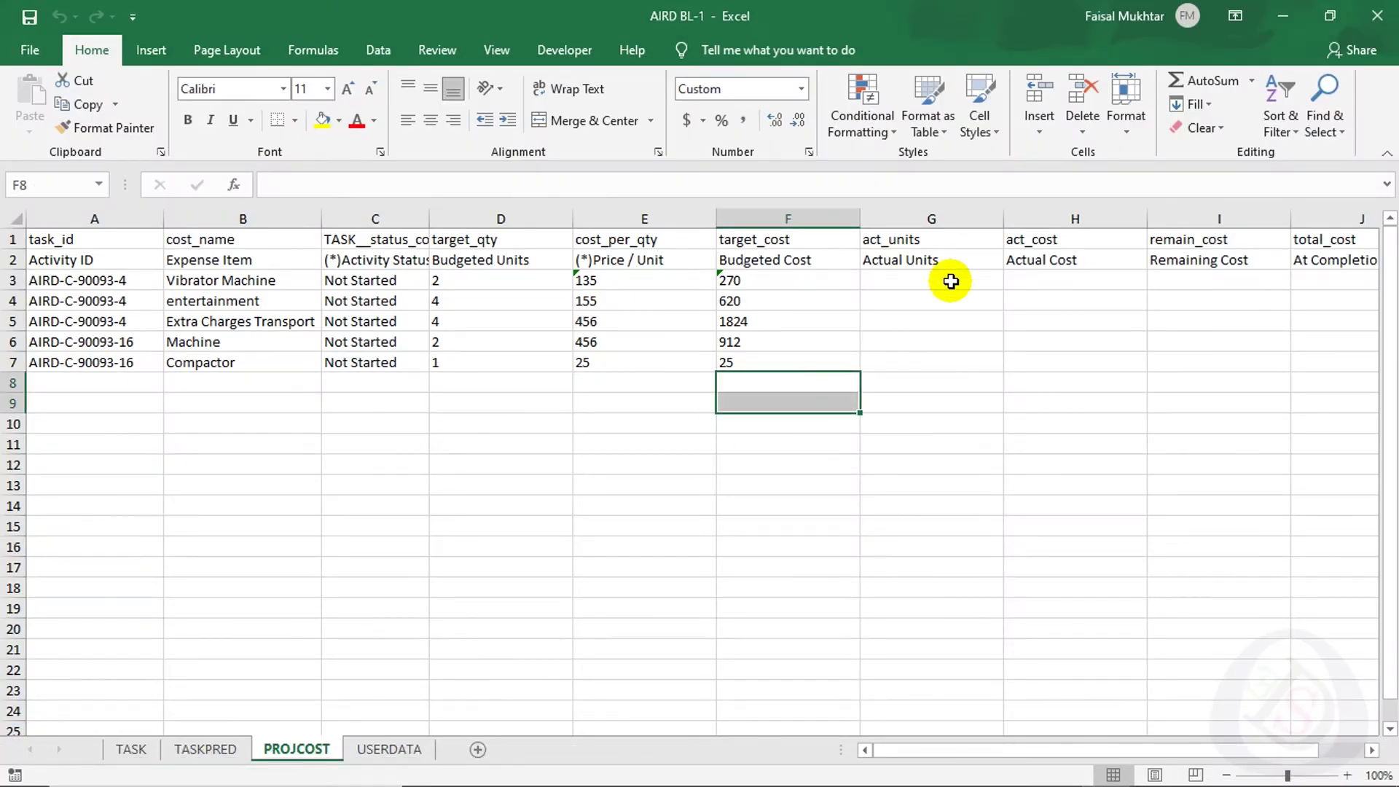
pyautogui.moveTo(929, 277); pyautogui.dragTo(947, 382)
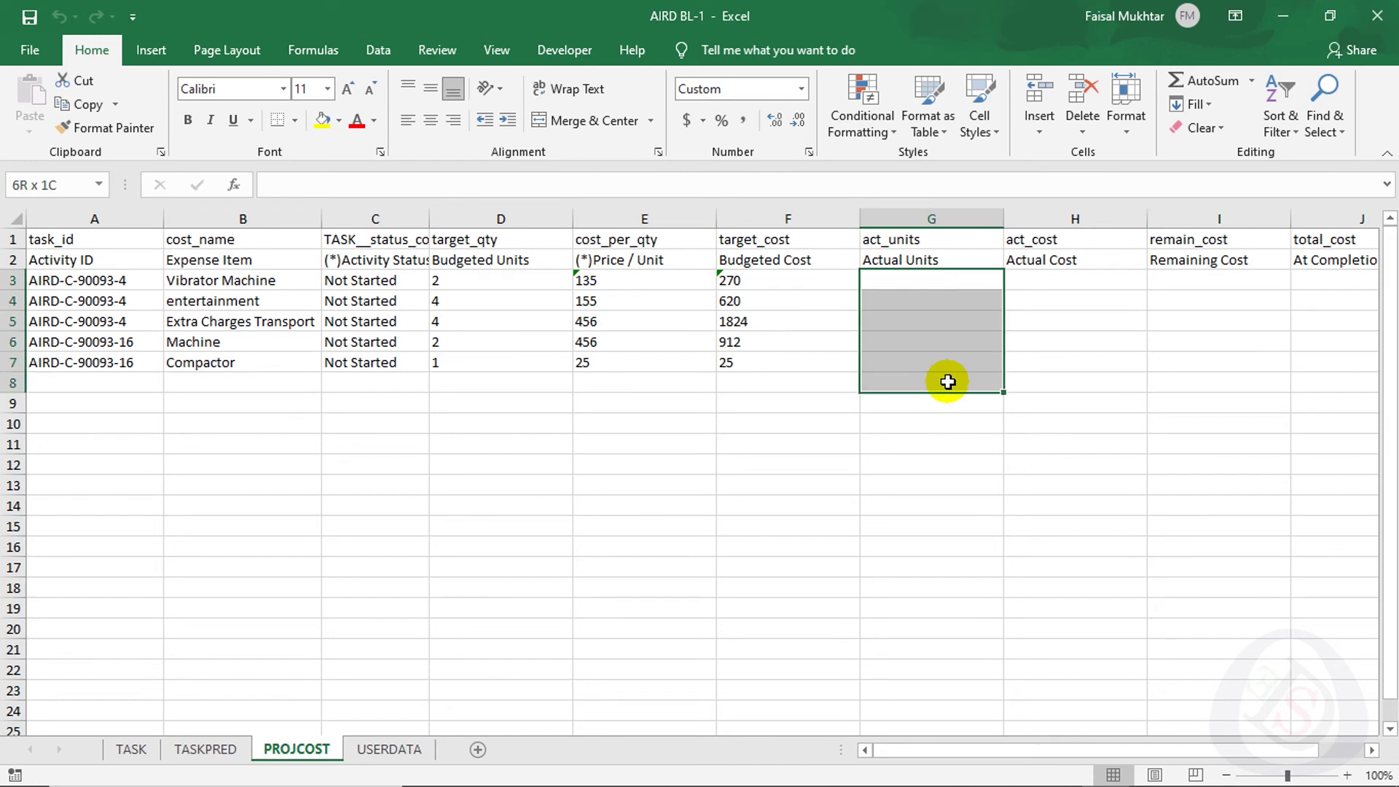
pyautogui.click(1072, 340)
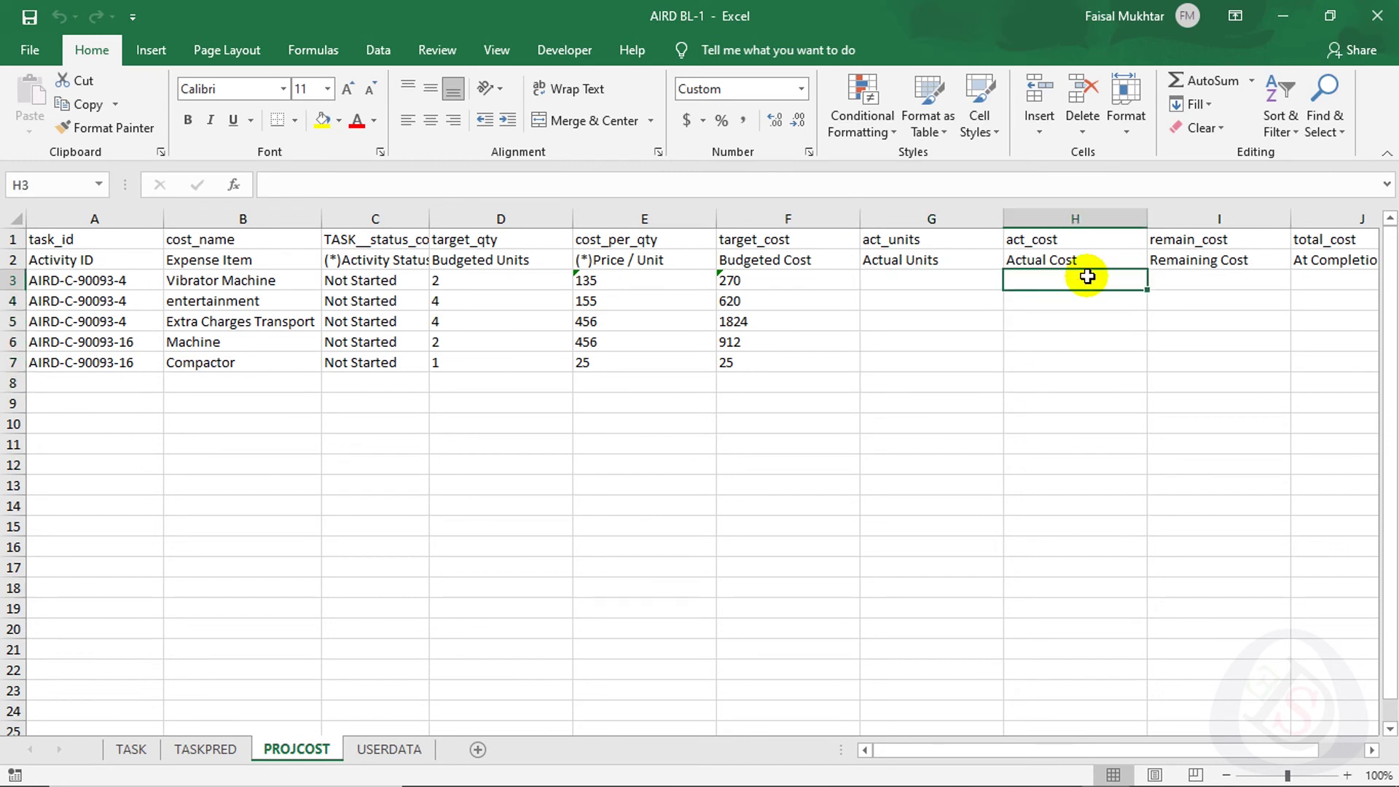
pyautogui.write('300')
pyautogui.press('Return')
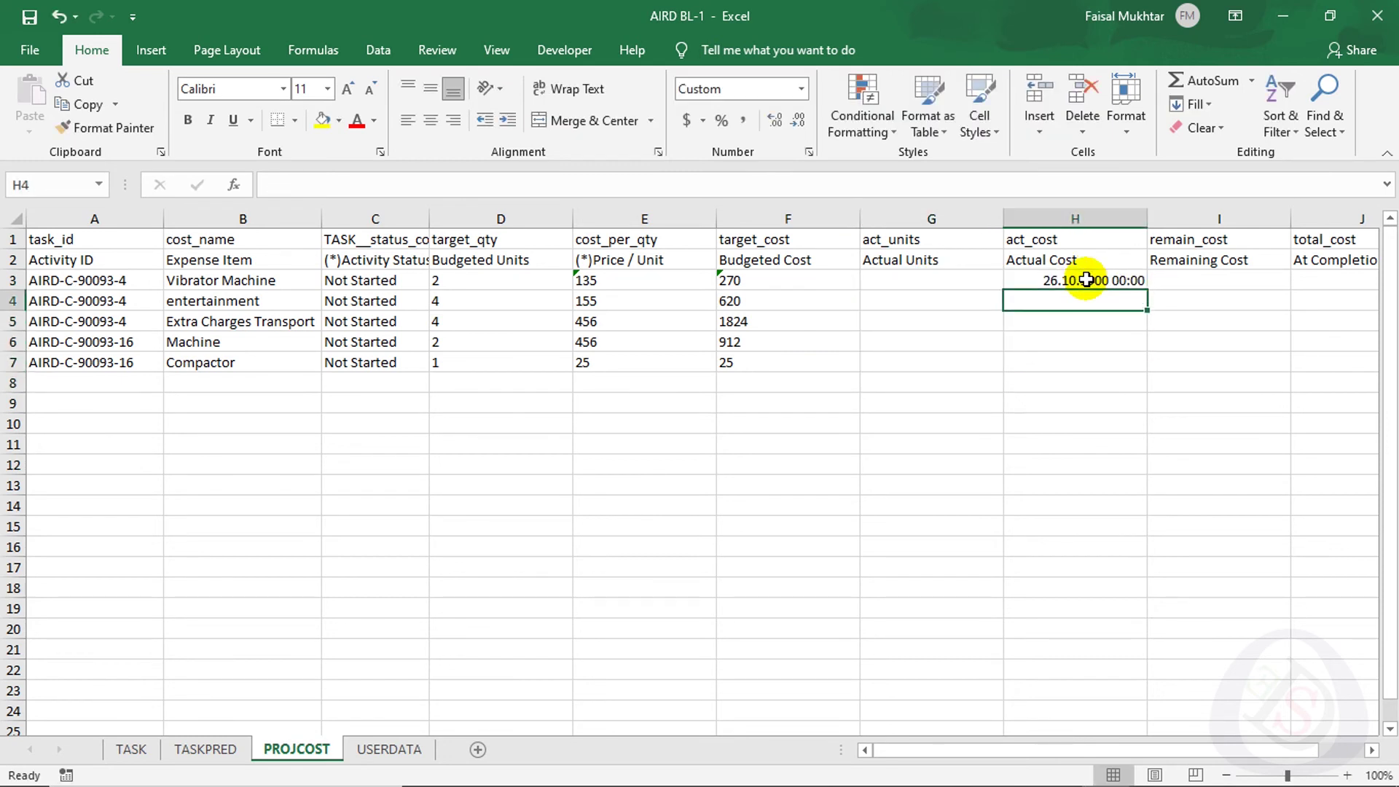
pyautogui.write('700')
pyautogui.press('Return')
pyautogui.write('2500')
pyautogui.press('Return')
pyautogui.write('1300')
pyautogui.press('Return')
pyautogui.write('50')
pyautogui.press('Return')
# Apply Budgeted Cost's number format to the actual costs with Format Painter, then close Excel
pyautogui.moveTo(729, 280); pyautogui.dragTo(729, 362)
pyautogui.click(114, 128)
pyautogui.moveTo(1050, 279); pyautogui.dragTo(1064, 382)
pyautogui.click(1017, 463)
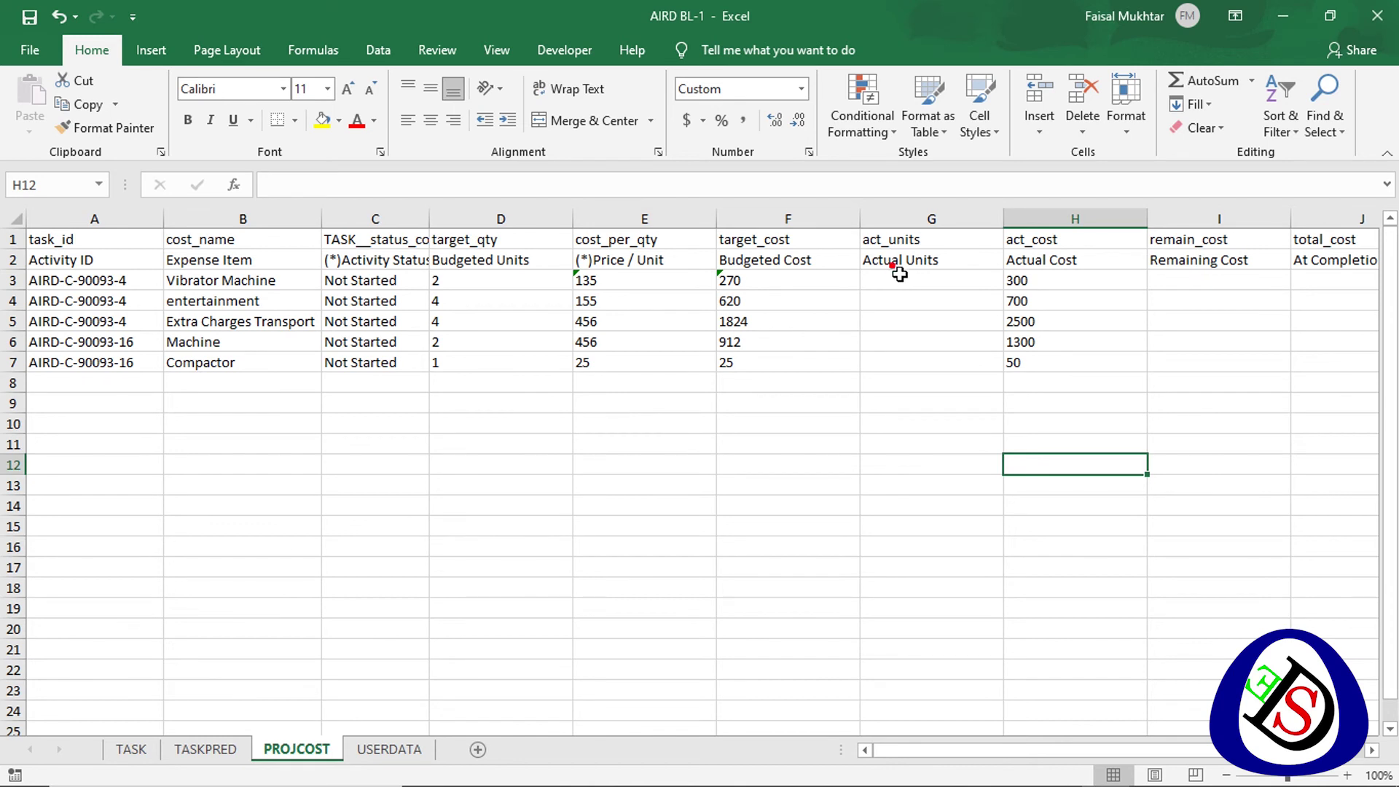
pyautogui.moveTo(900, 274); pyautogui.dragTo(924, 422)
pyautogui.click(1308, 368)
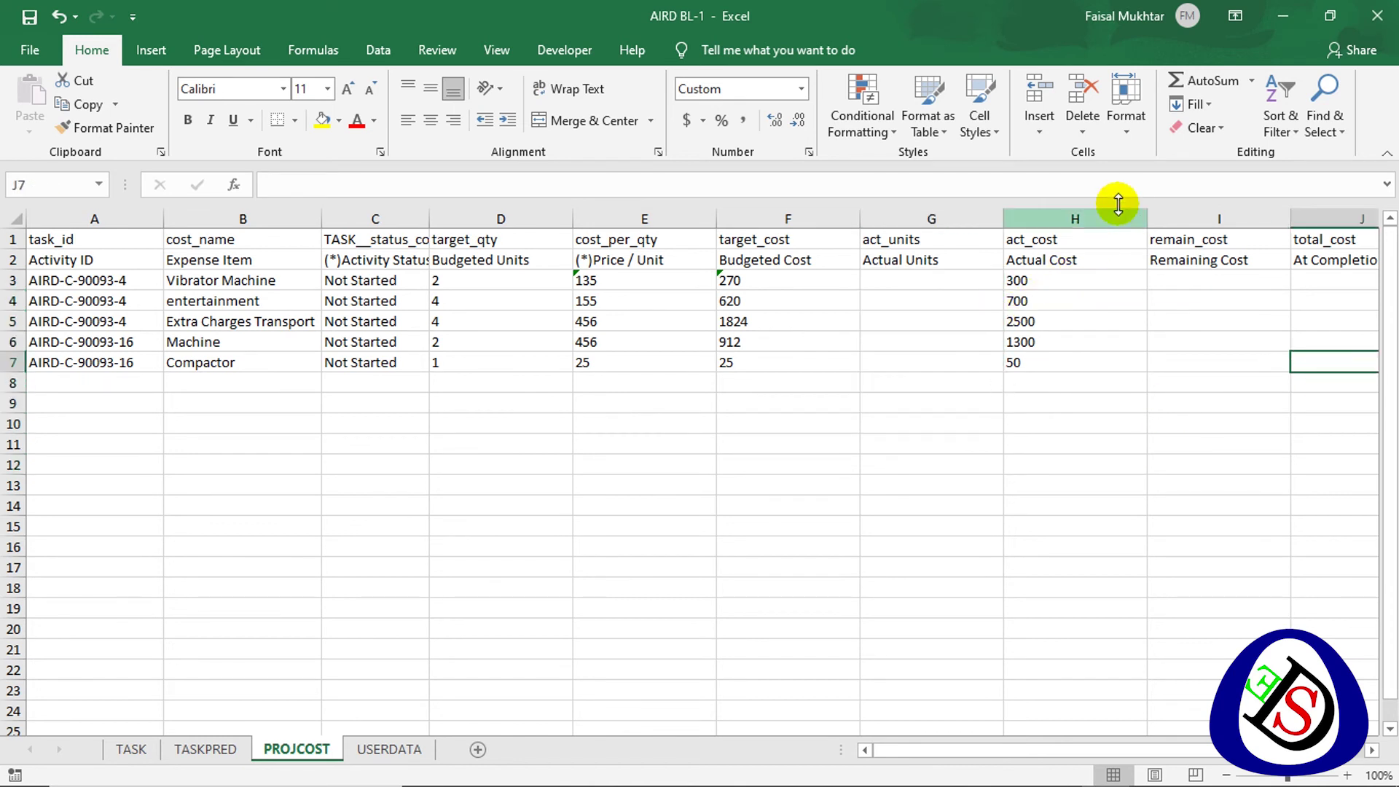
pyautogui.click(1379, 29)
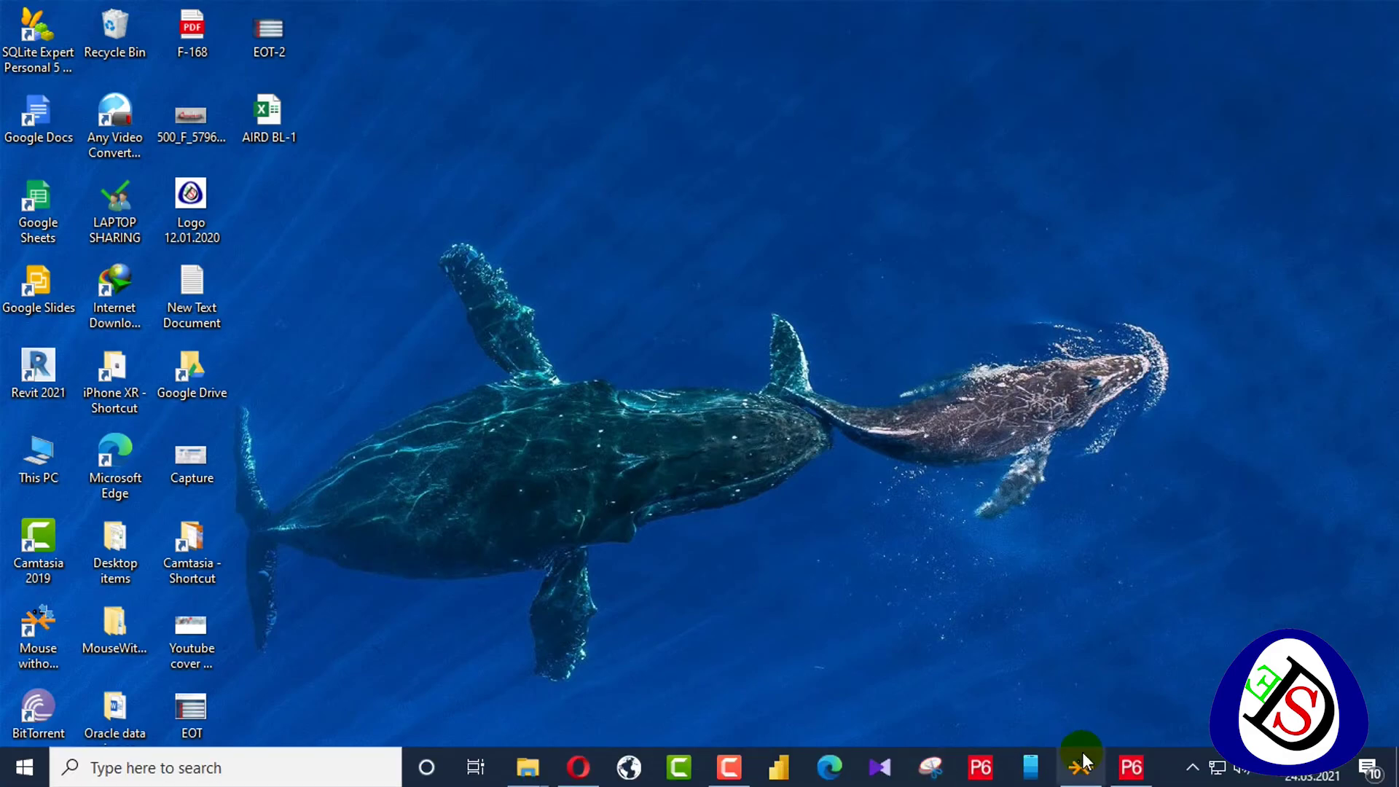
# Start an XLSX spreadsheet import using the AIRD BL-1 workbook
pyautogui.click(1131, 765)
pyautogui.click(24, 37)
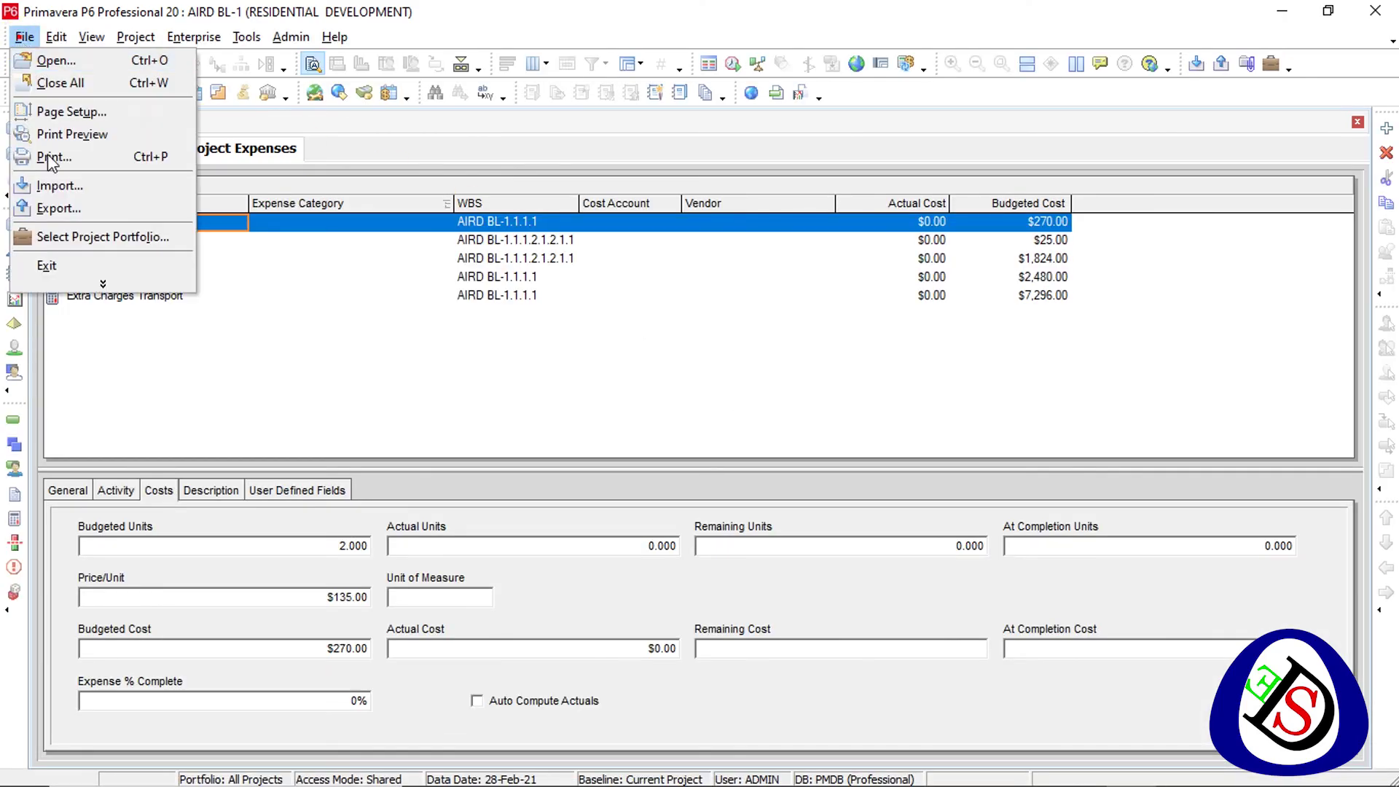
pyautogui.click(64, 185)
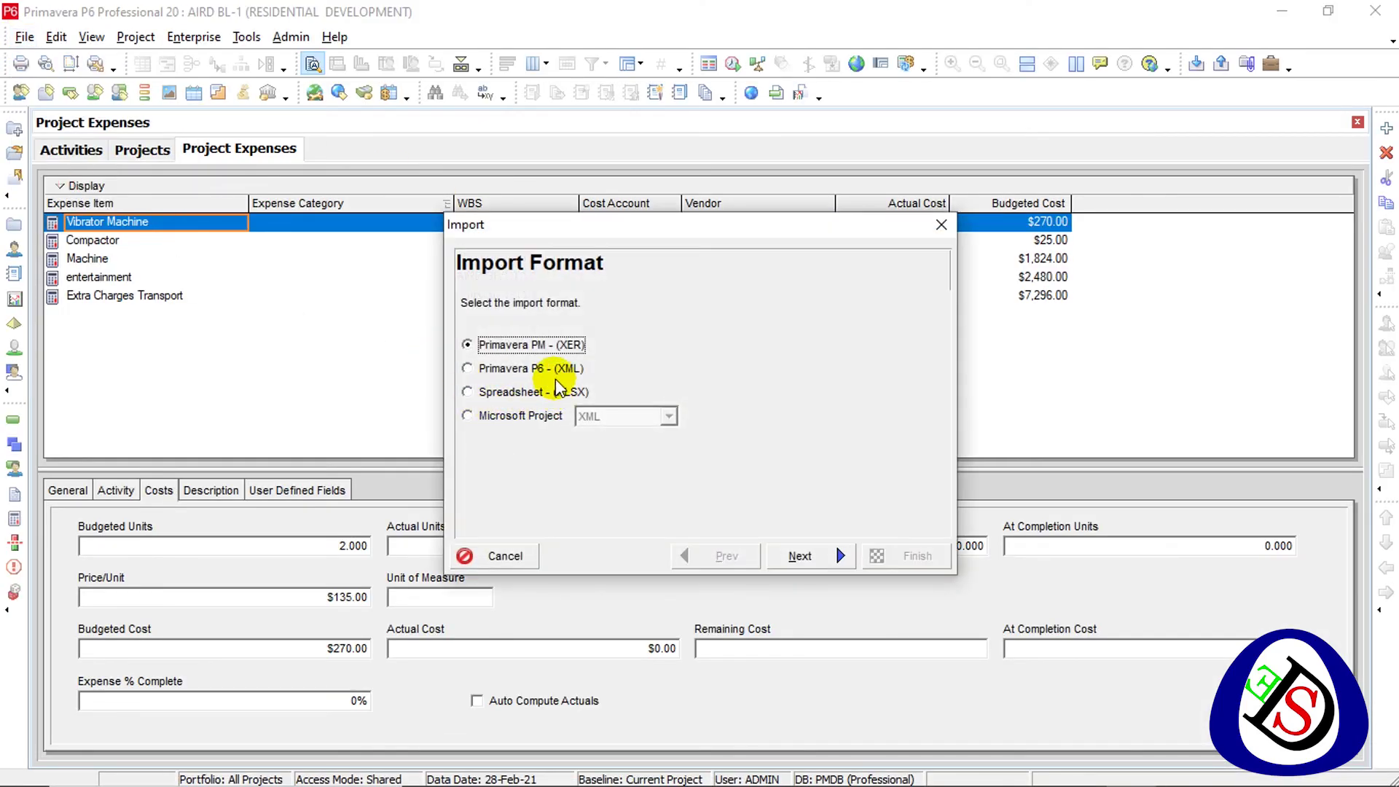
pyautogui.click(532, 391)
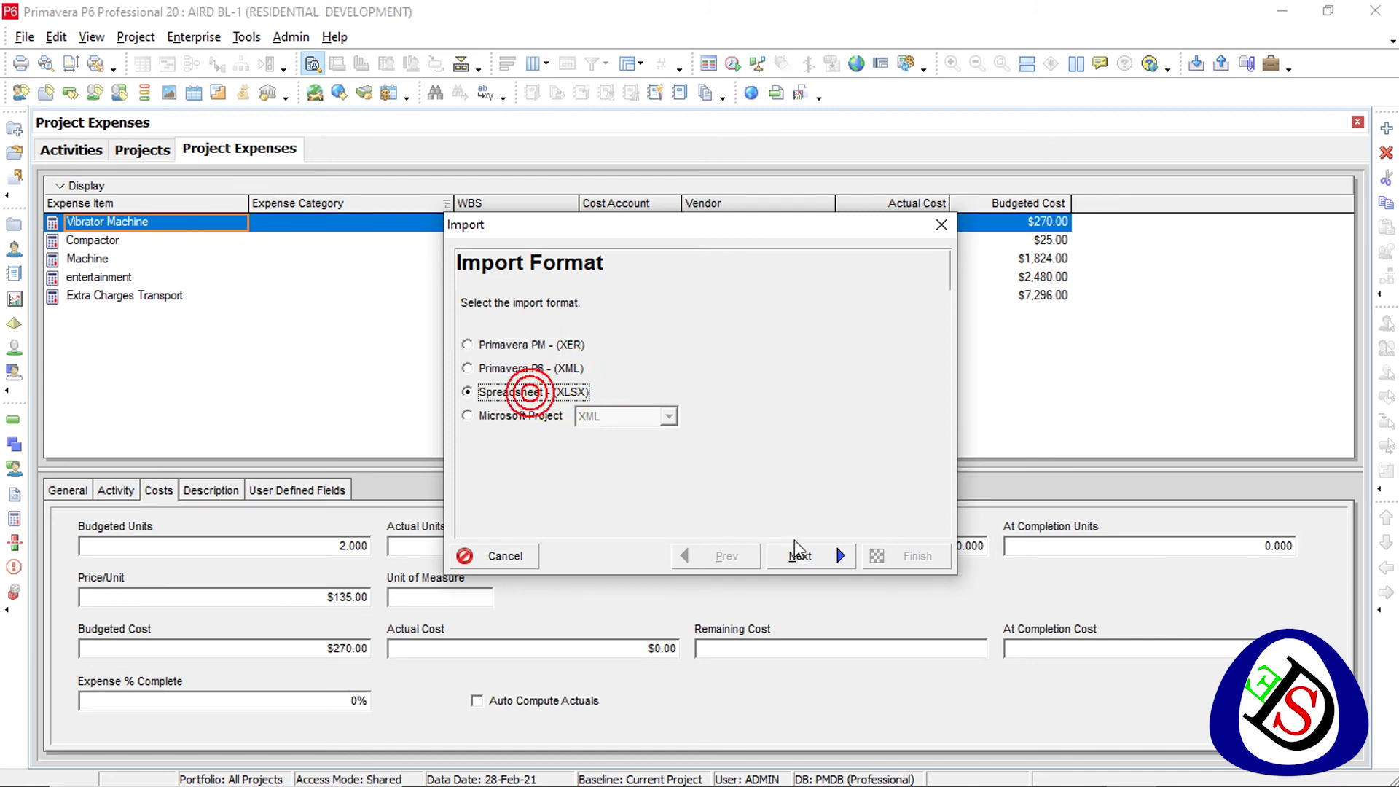
pyautogui.click(800, 556)
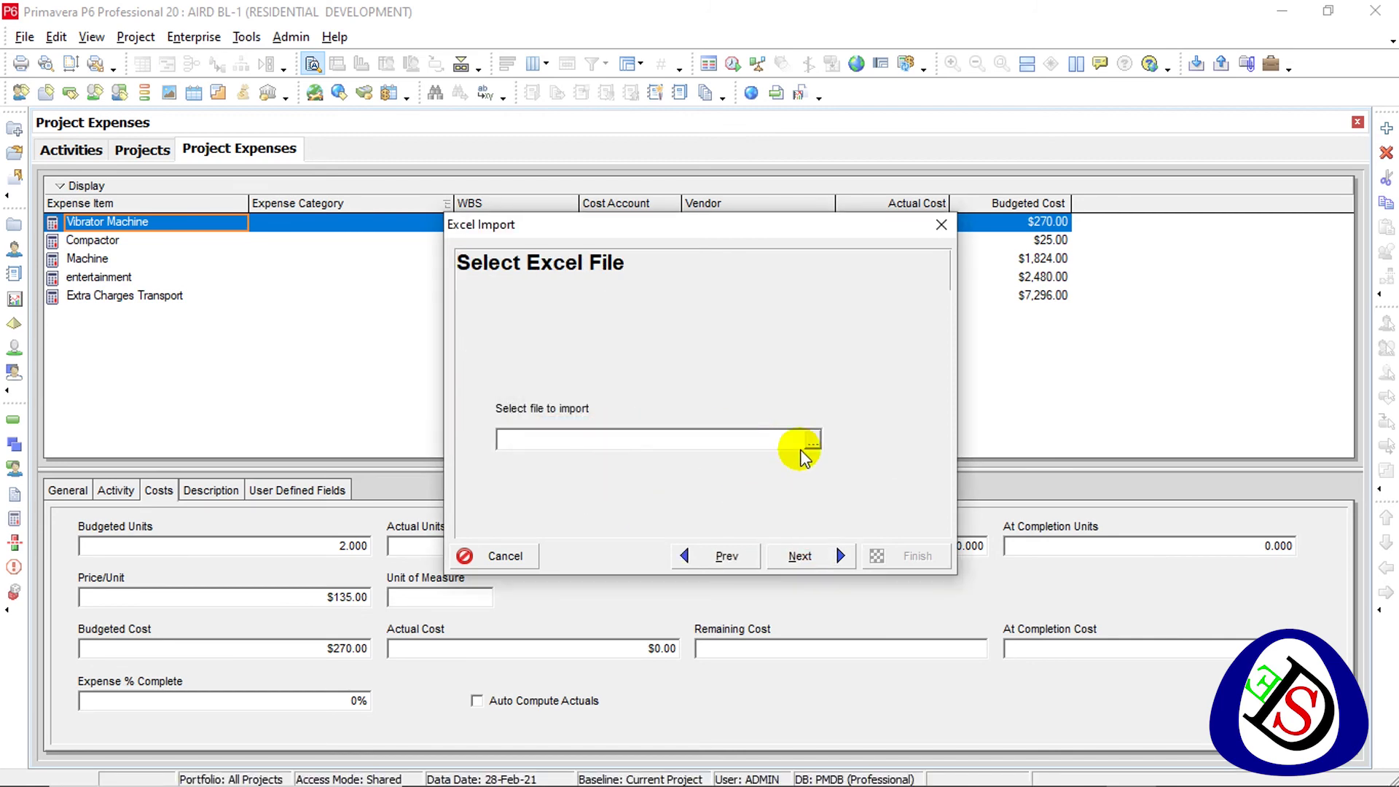
pyautogui.click(806, 439)
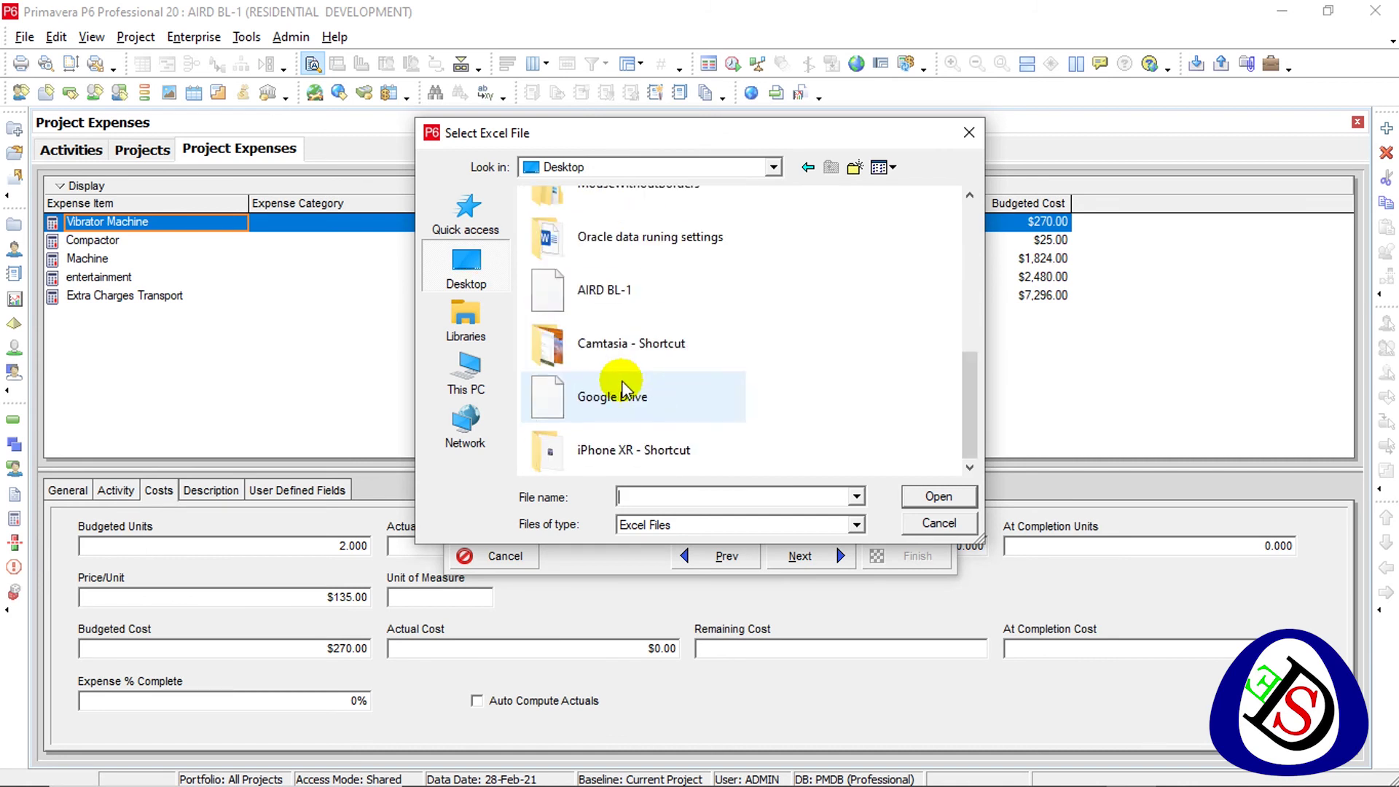
pyautogui.click(605, 294)
pyautogui.click(940, 496)
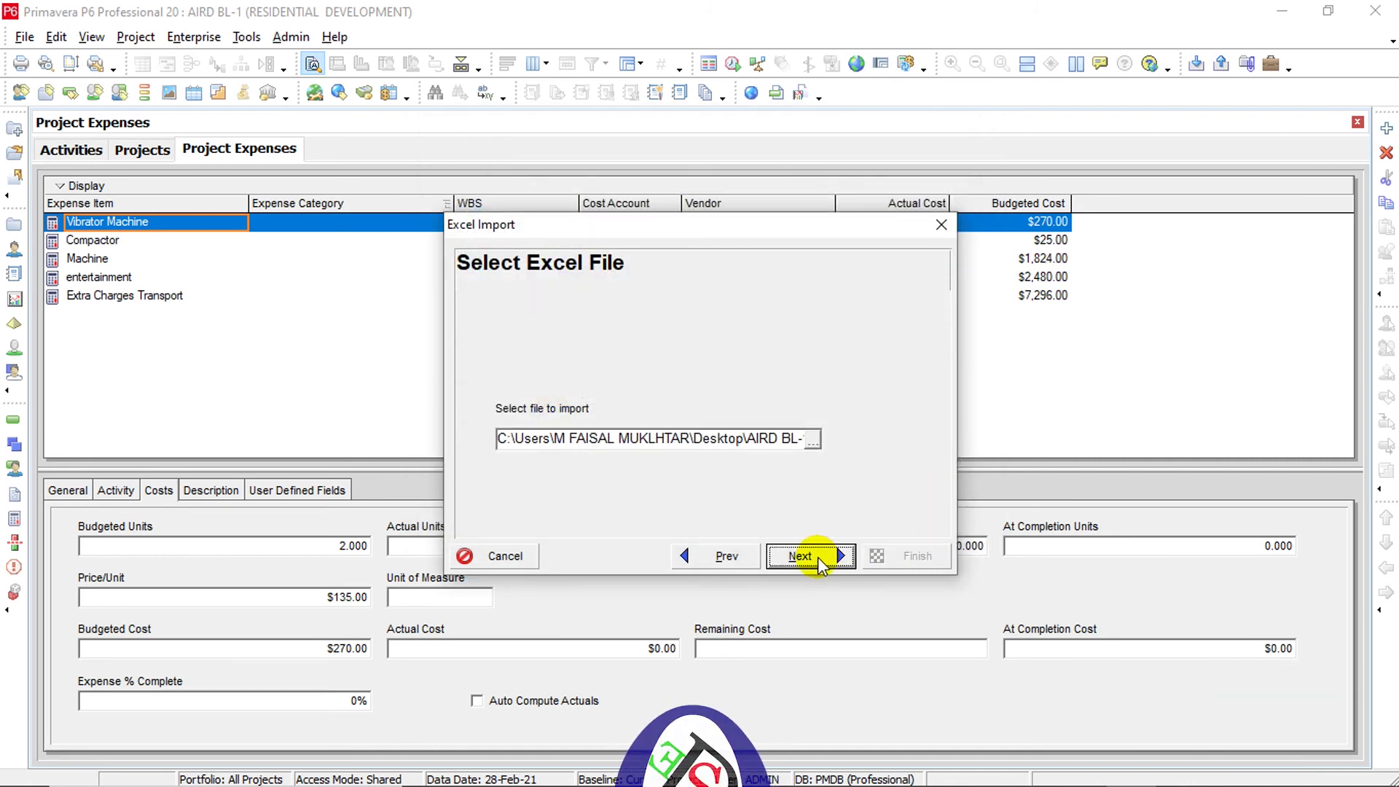
pyautogui.click(818, 557)
# Import Activities and Activity Relationships into project AIRD BL-1, then exit P6
pyautogui.click(516, 355)
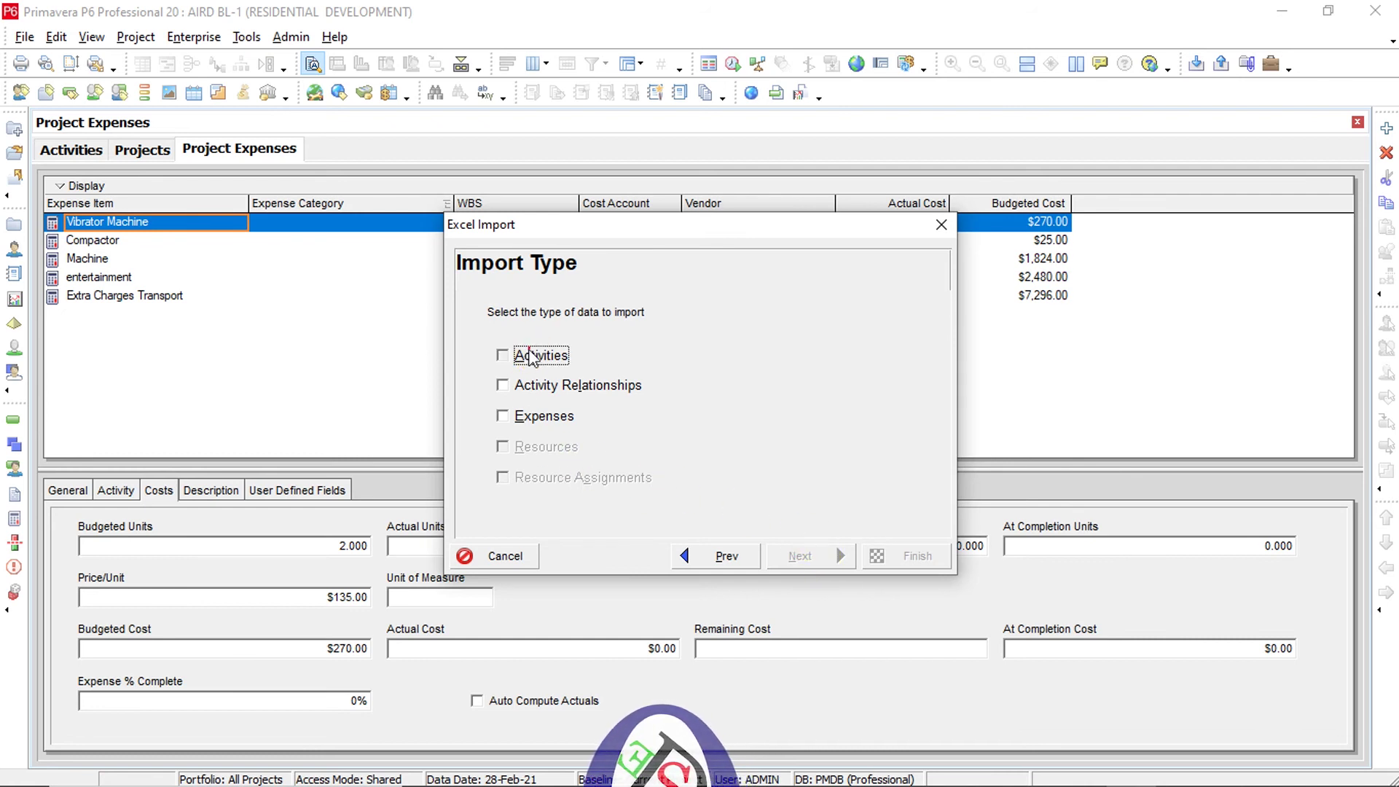
pyautogui.click(515, 386)
pyautogui.click(798, 559)
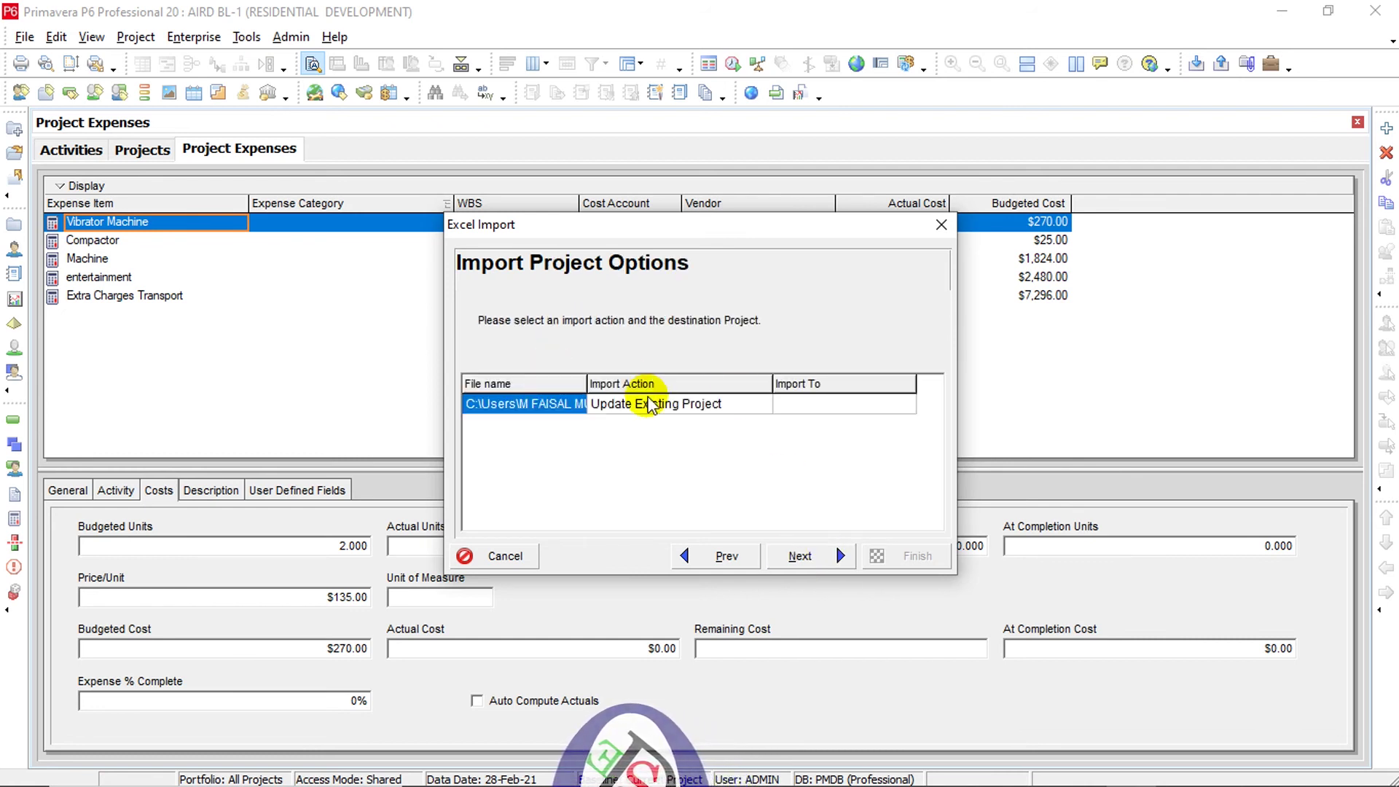
pyautogui.click(794, 405)
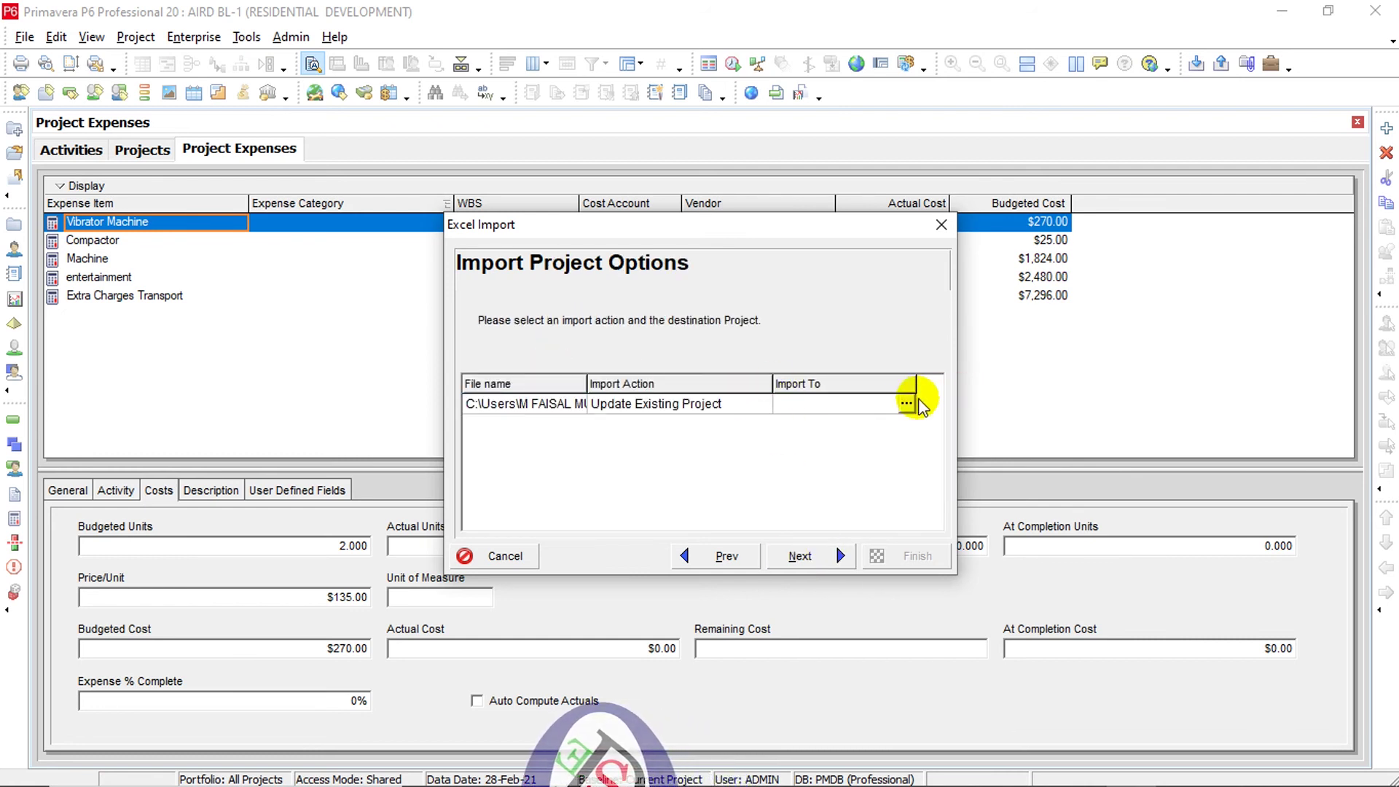
pyautogui.click(906, 403)
pyautogui.click(645, 207)
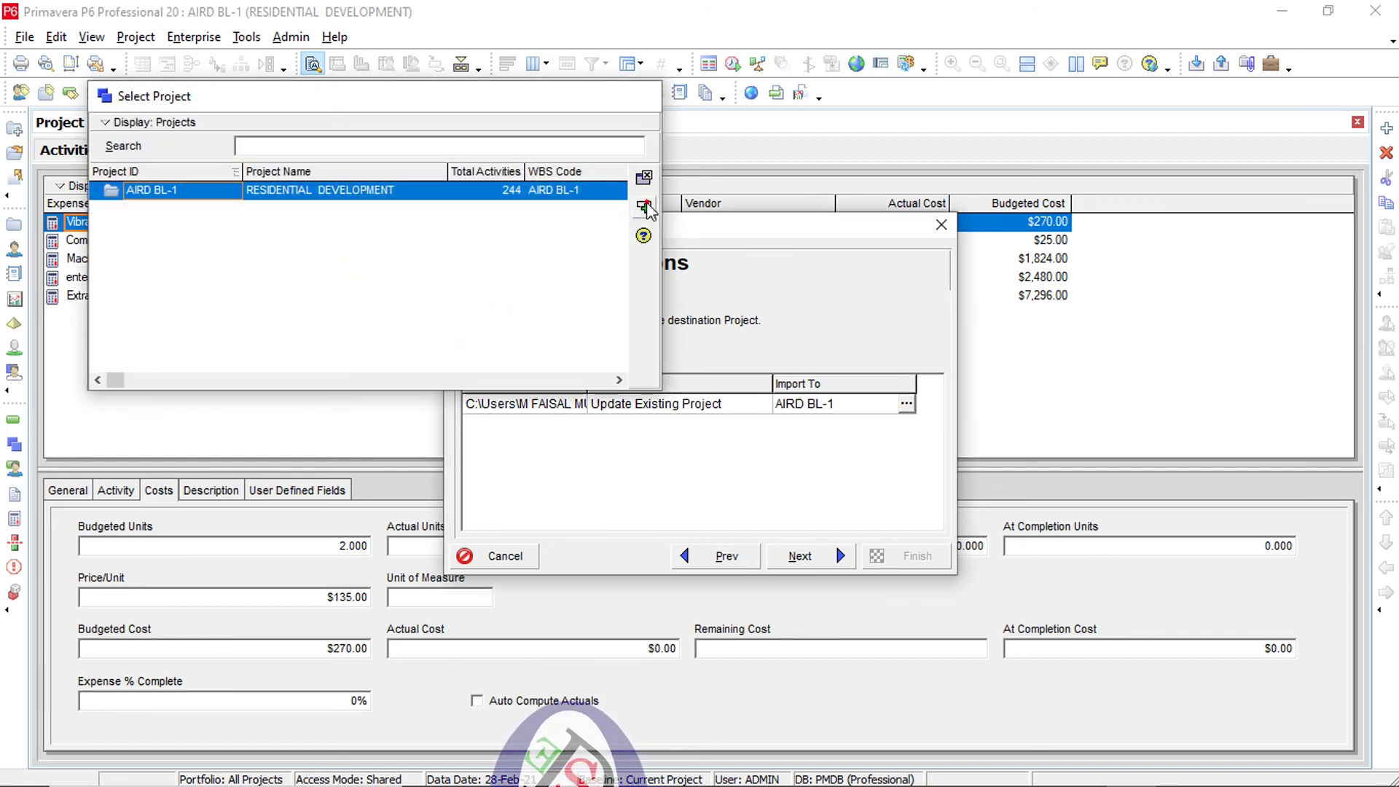
pyautogui.click(831, 558)
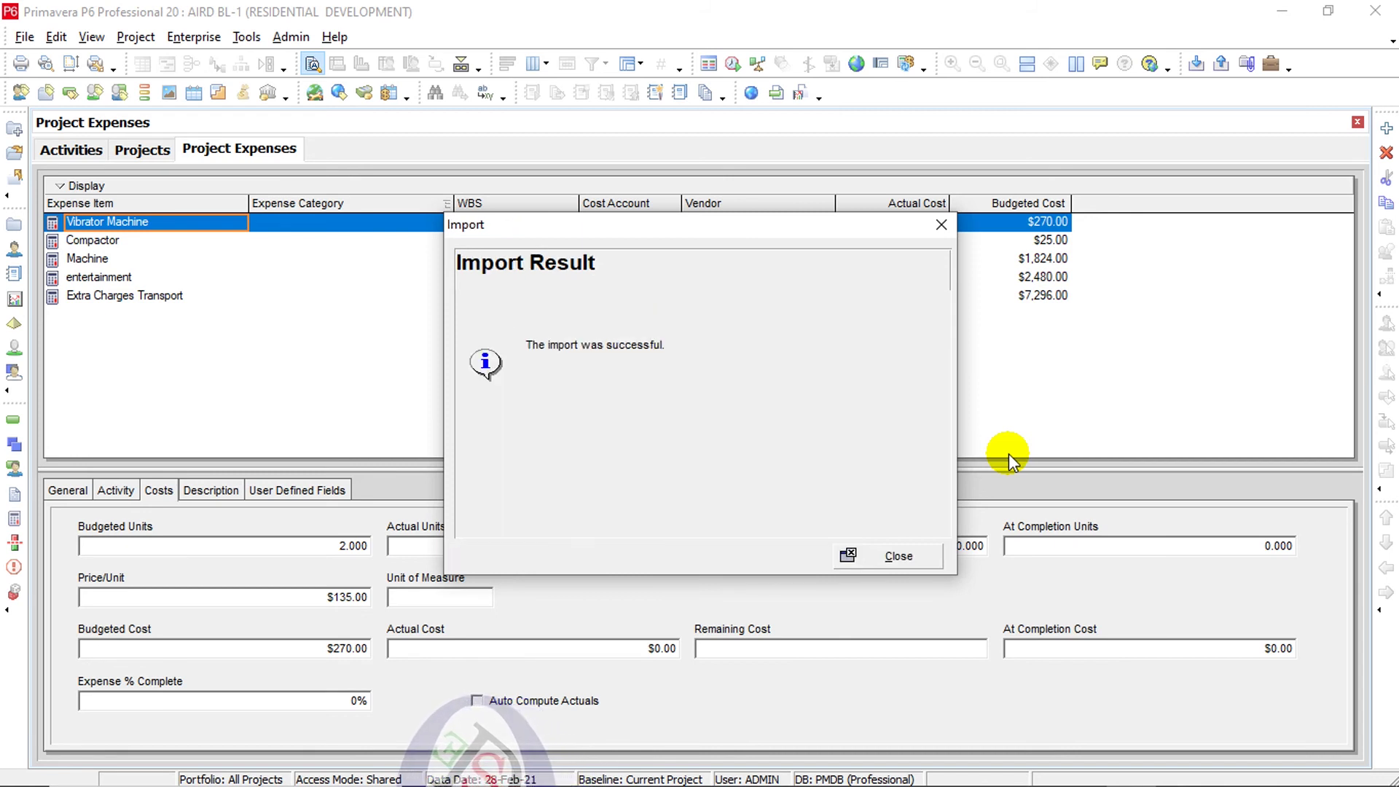
pyautogui.click(901, 556)
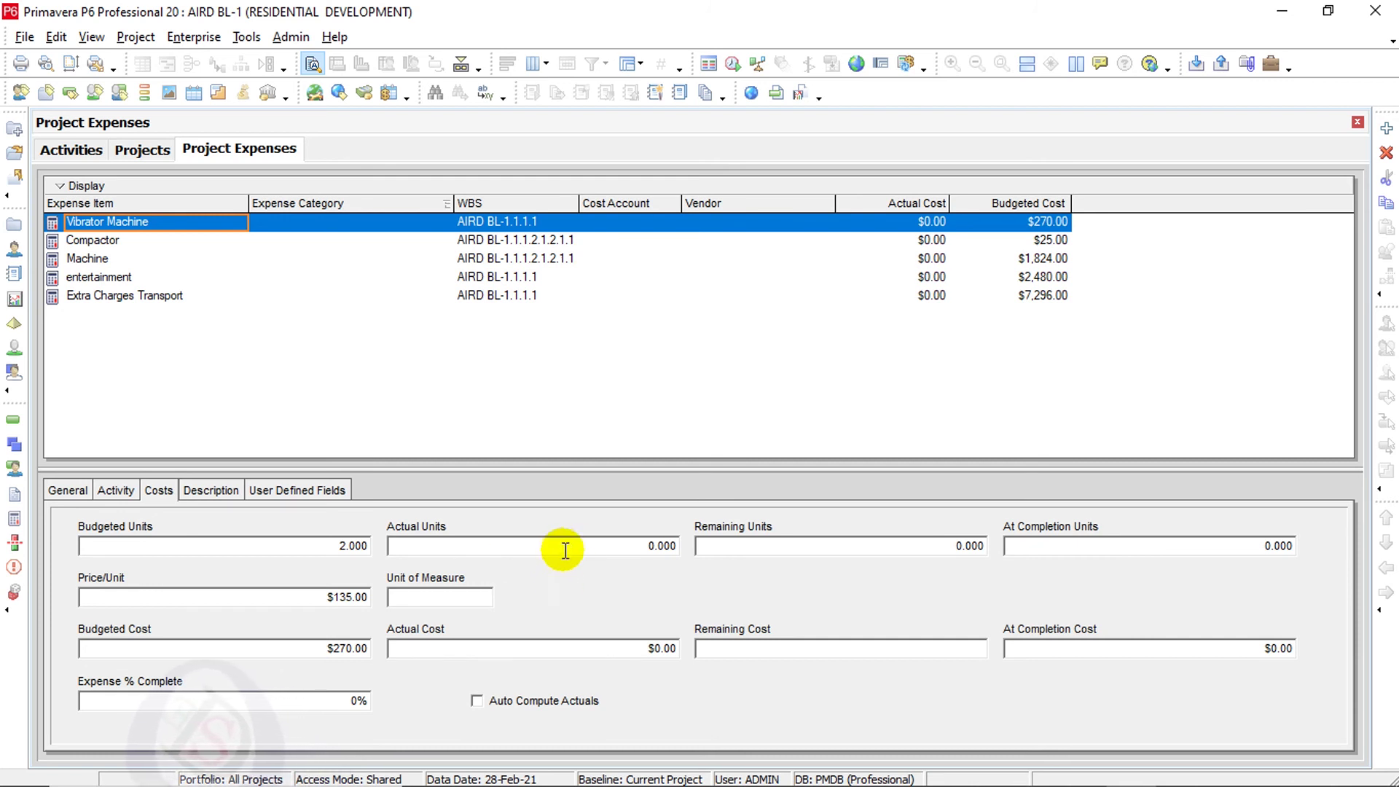
pyautogui.click(1376, 10)
# Confirm exiting P6, delete the empty act_units column G from PROJCOST, and close Excel
pyautogui.click(651, 441)
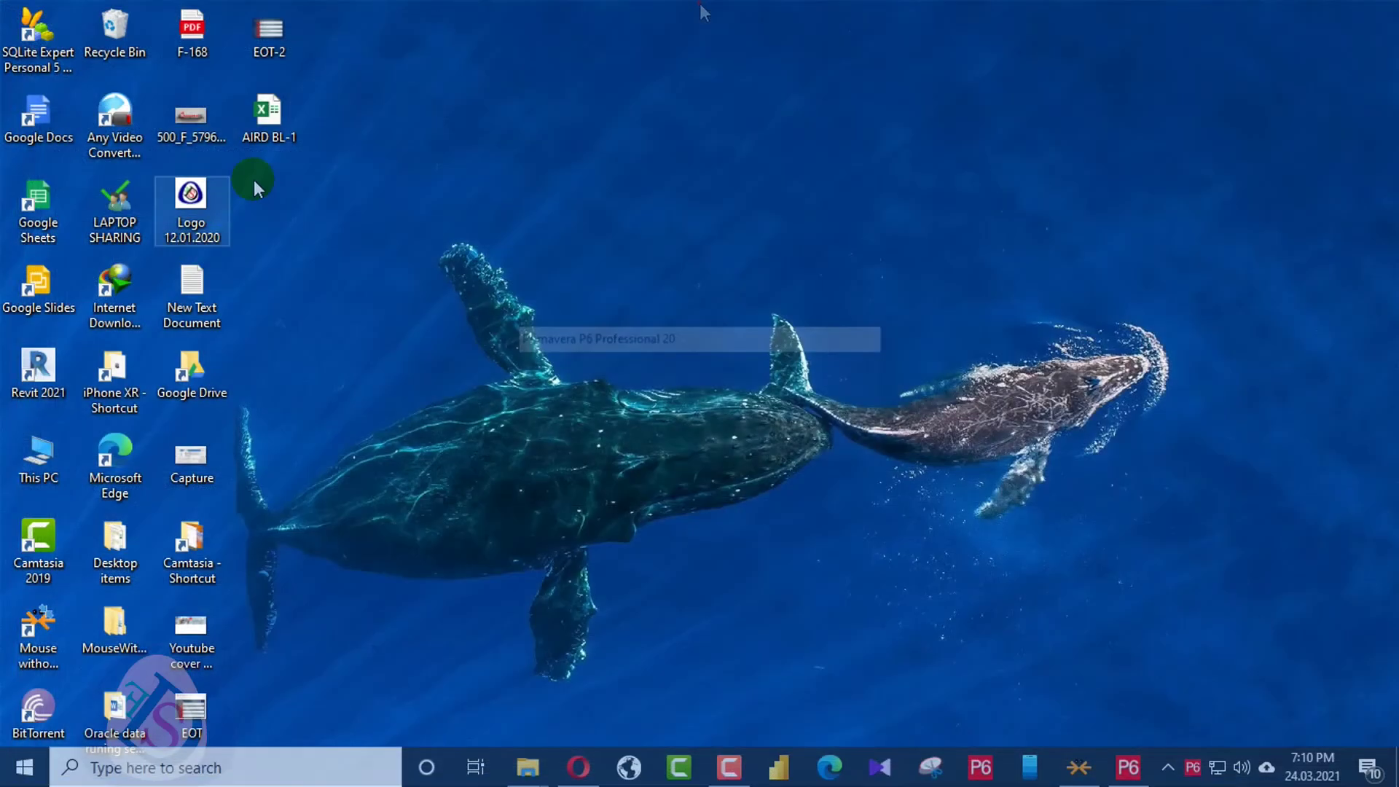
pyautogui.doubleClick(287, 126)
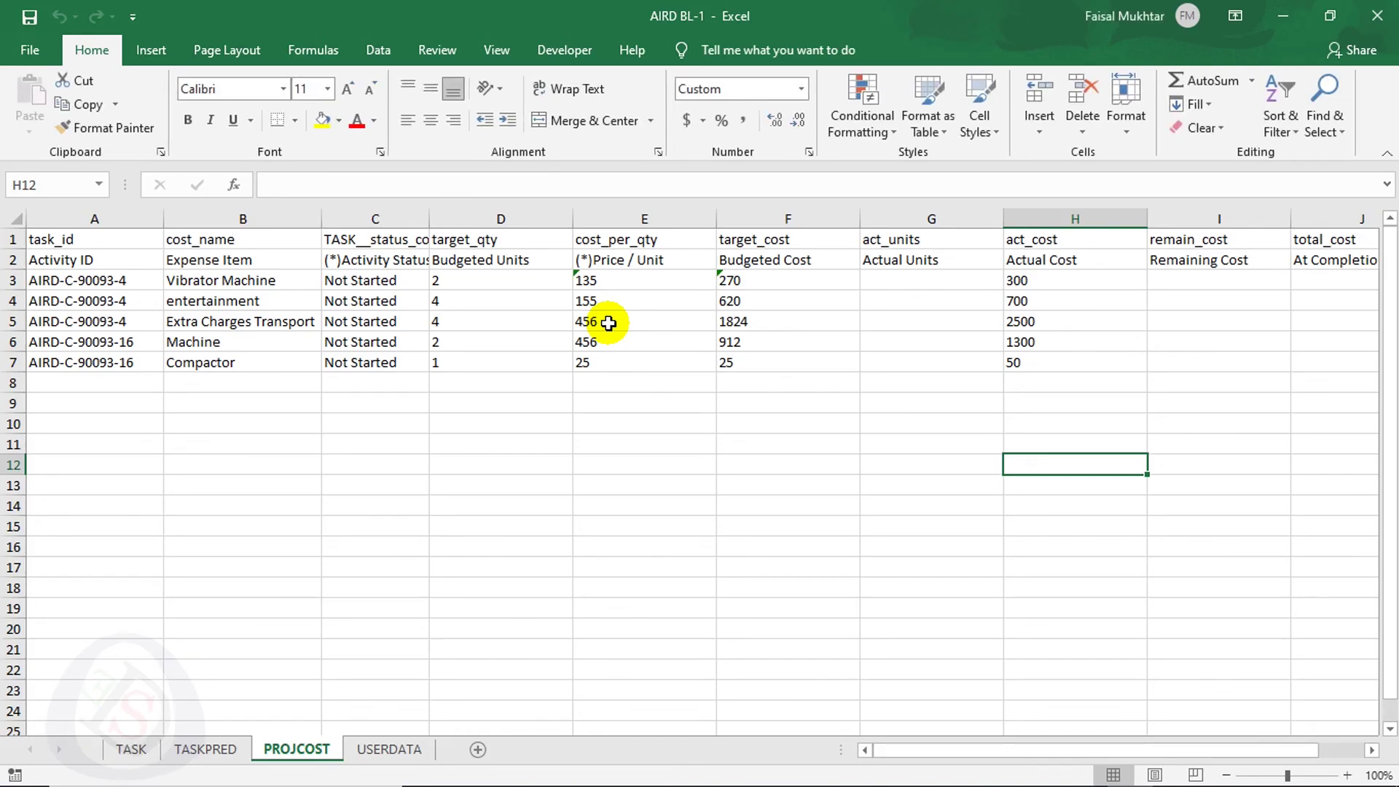
pyautogui.click(902, 219)
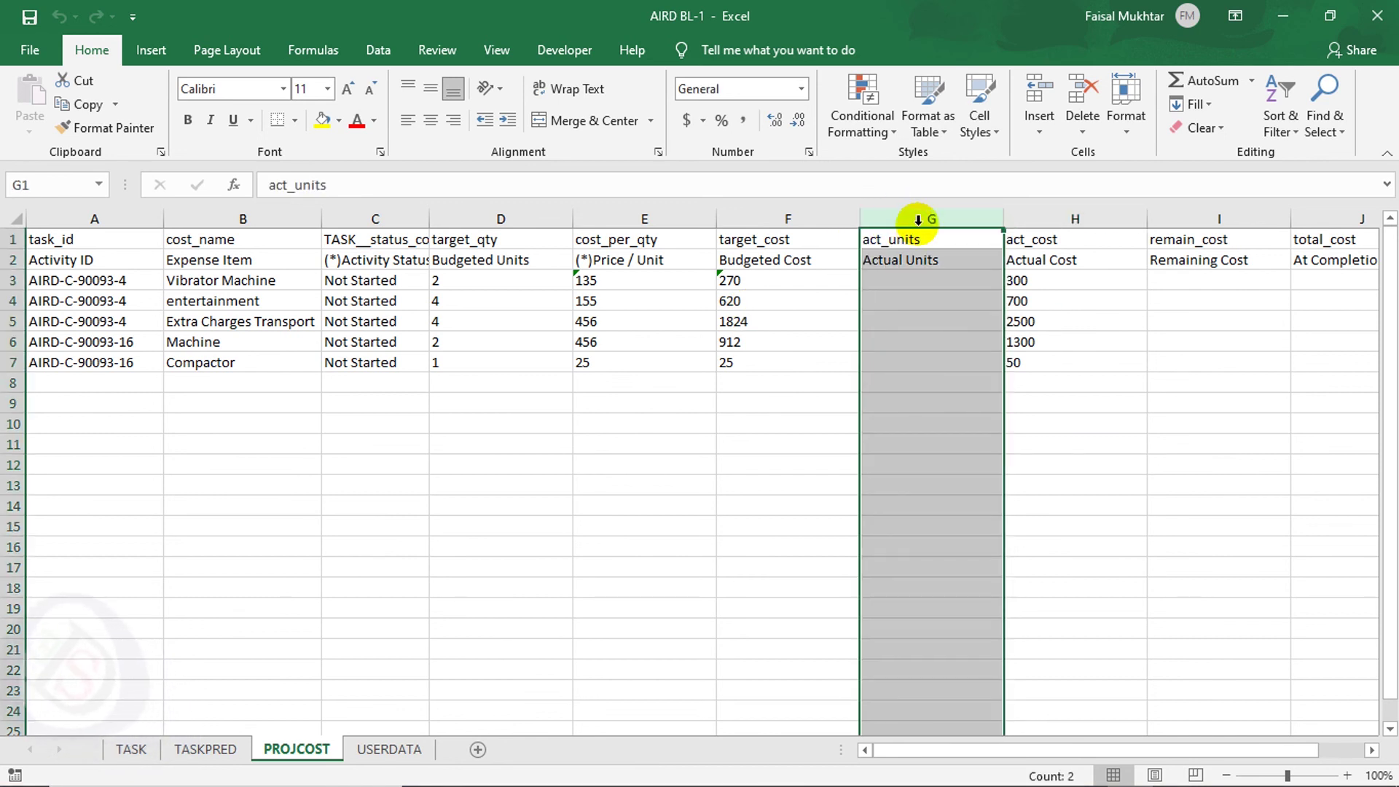
pyautogui.rightClick(919, 218)
pyautogui.click(983, 396)
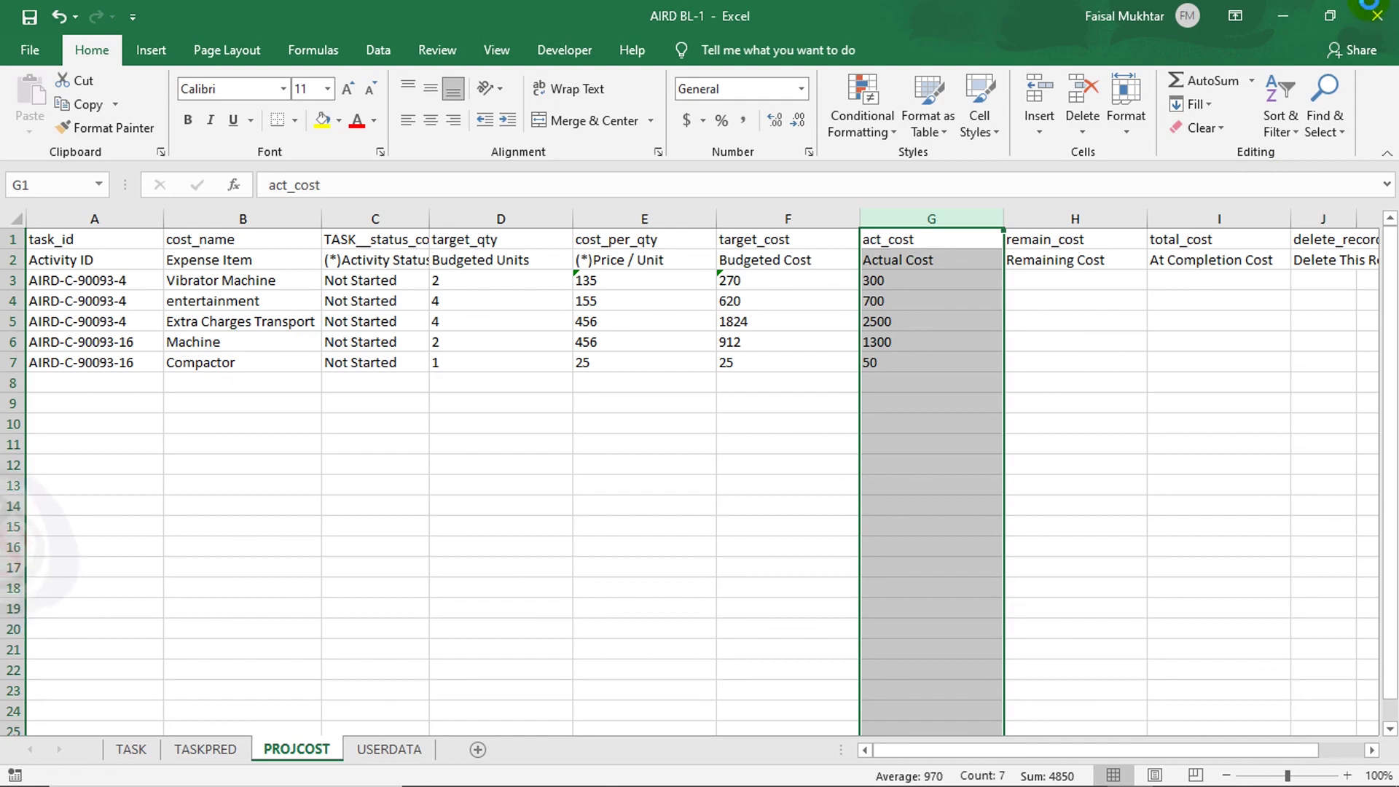
pyautogui.click(1377, 13)
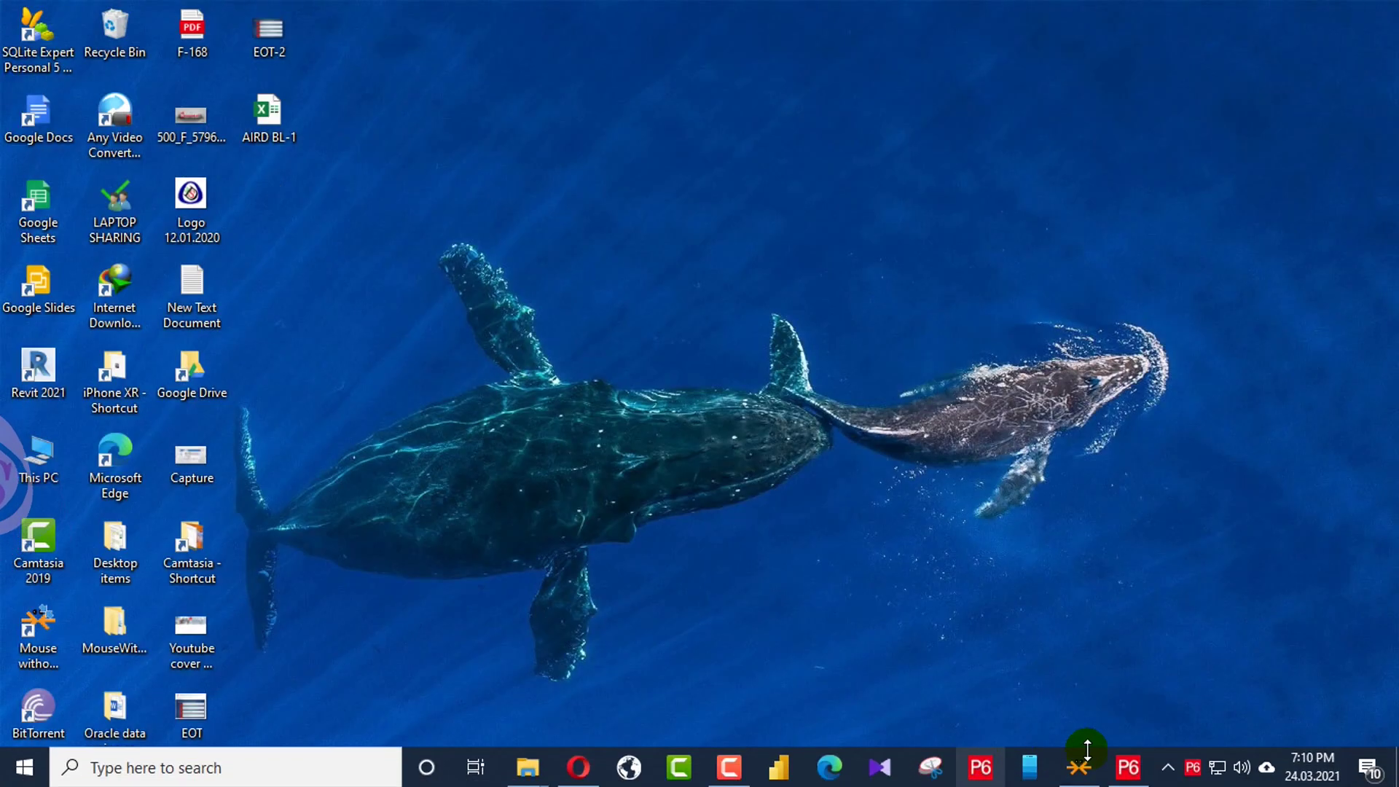
# Start a spreadsheet (XLSX) import and pick the AIRD BL-1 workbook
pyautogui.click(1128, 766)
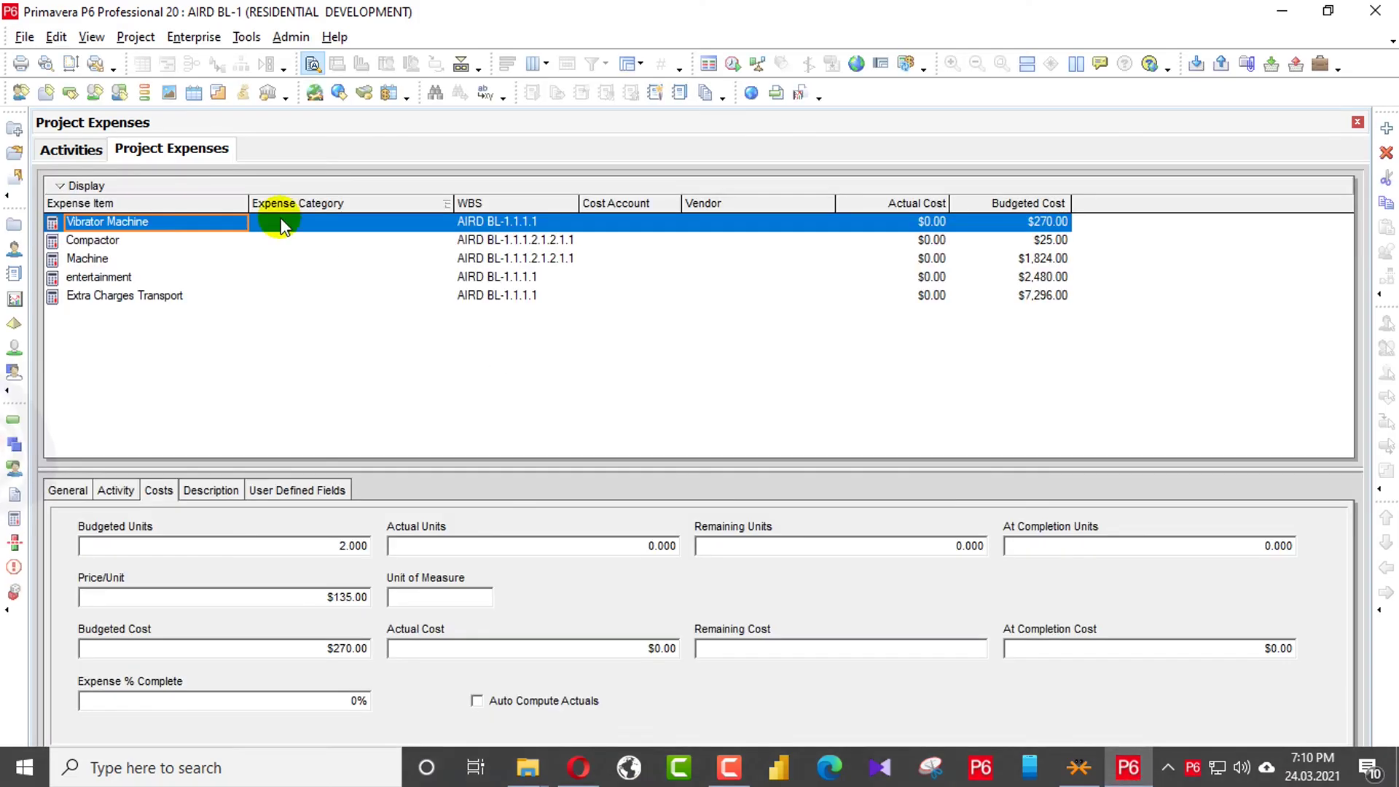
pyautogui.click(24, 38)
pyautogui.click(81, 186)
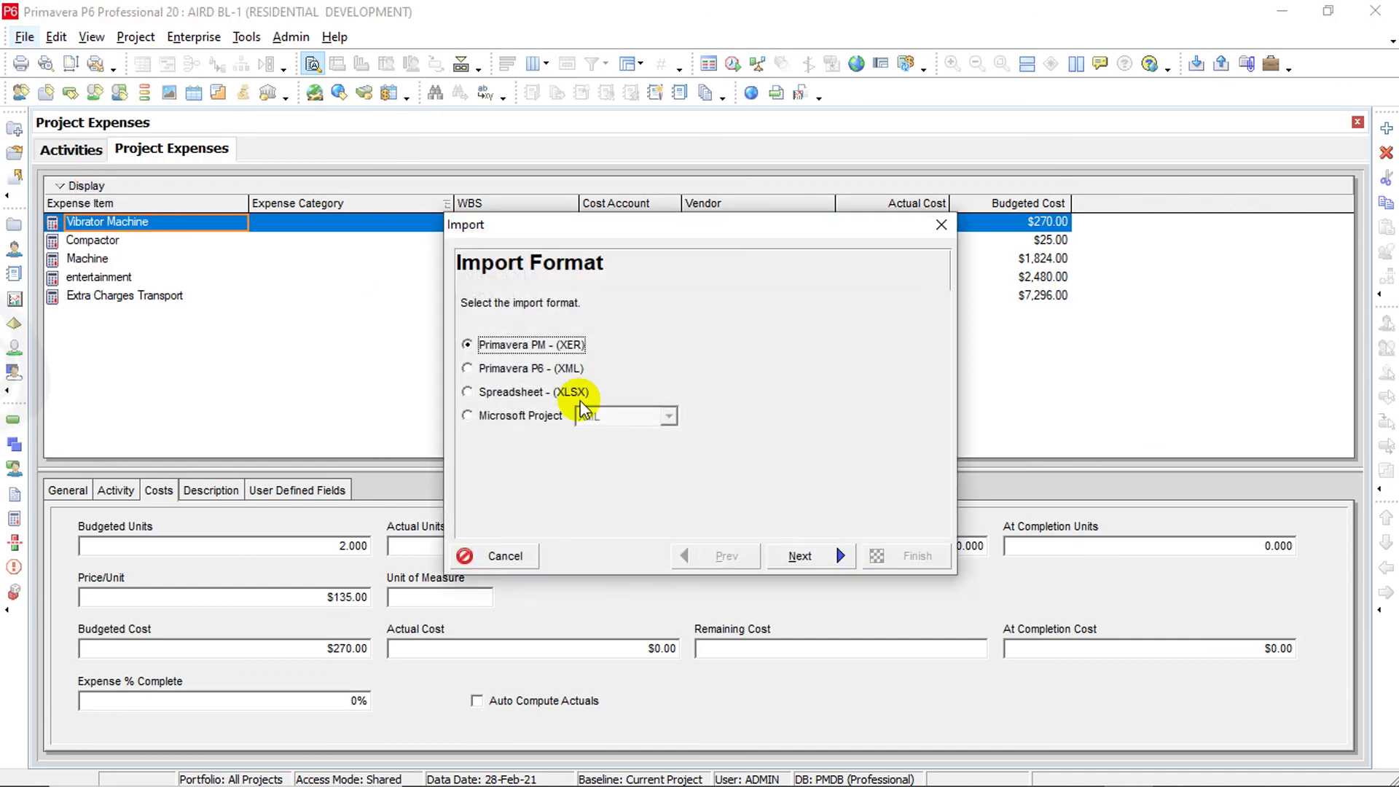
pyautogui.click(524, 368)
pyautogui.click(513, 392)
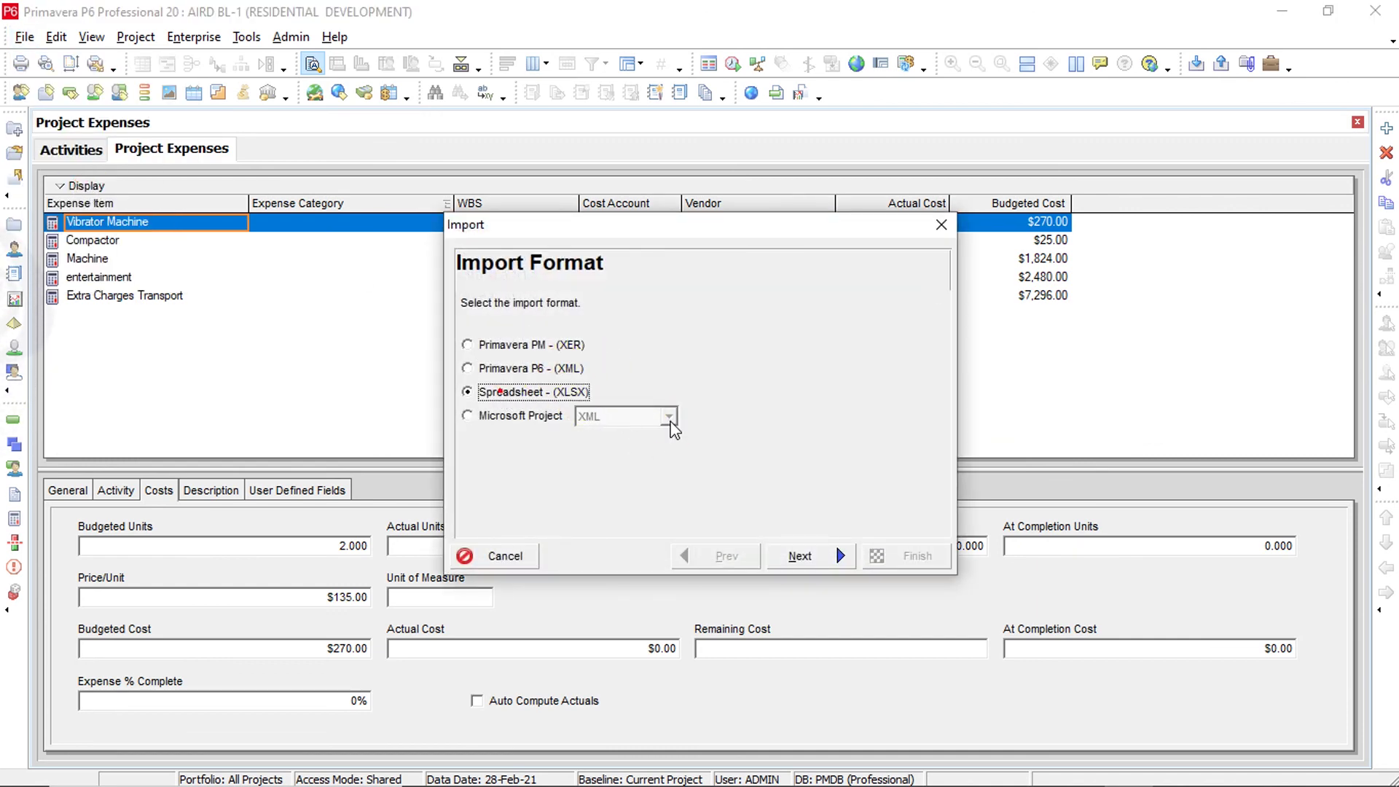
pyautogui.click(805, 570)
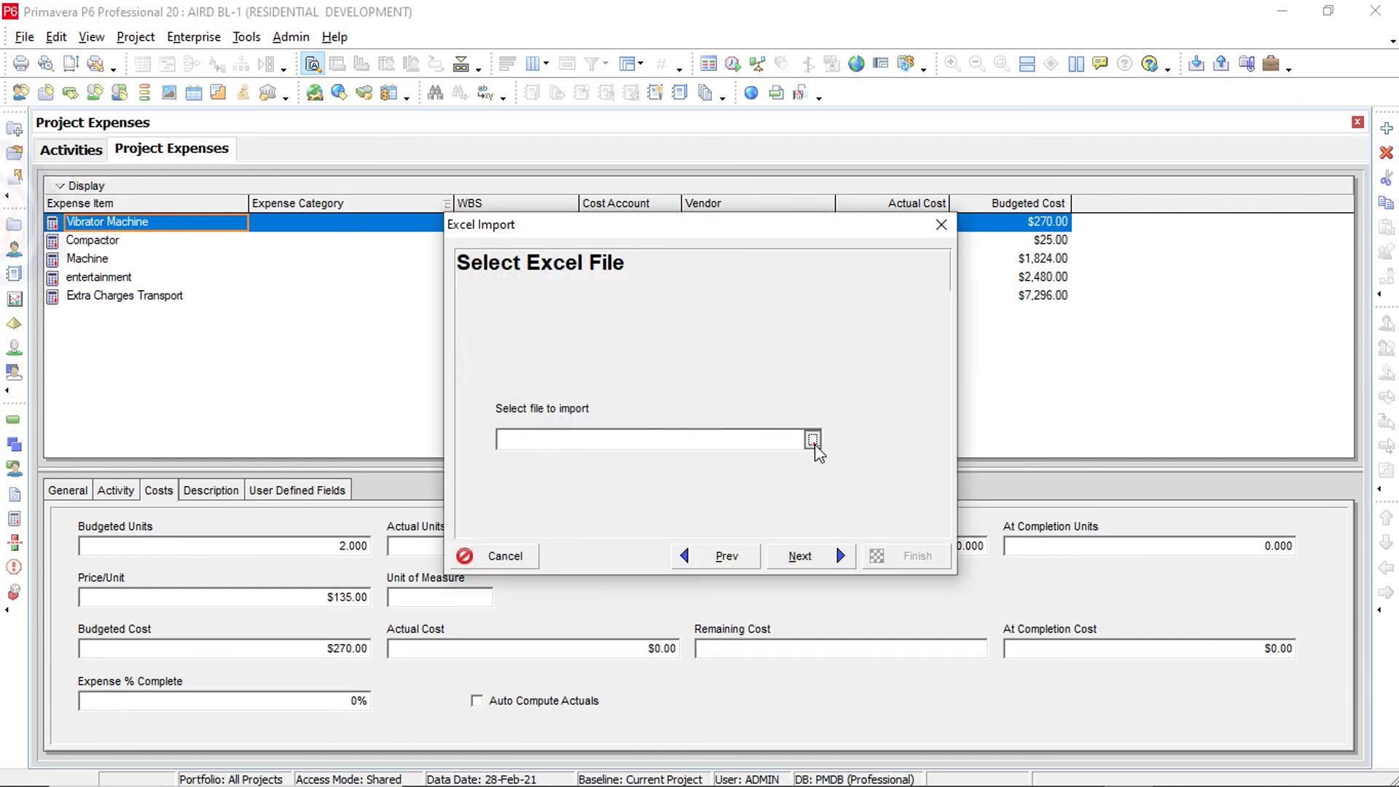
pyautogui.click(813, 439)
pyautogui.scroll(-5, 687, 314)
pyautogui.click(593, 365)
pyautogui.click(938, 494)
# Include Activities, Activity Relationships and Expenses, target project AIRD BL-1, and reach the Summary
pyautogui.click(799, 556)
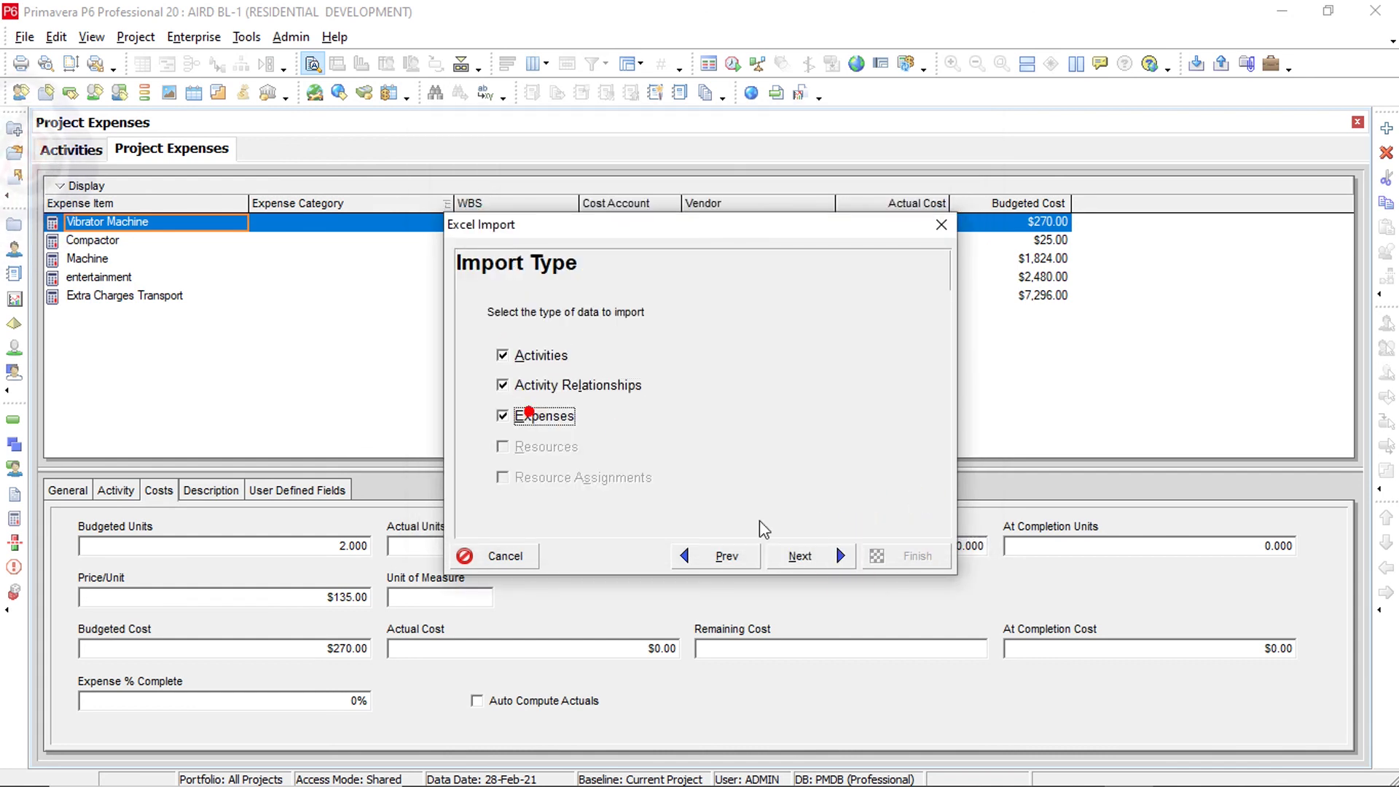
pyautogui.click(800, 556)
pyautogui.click(896, 406)
pyautogui.click(897, 406)
pyautogui.click(646, 194)
pyautogui.click(836, 561)
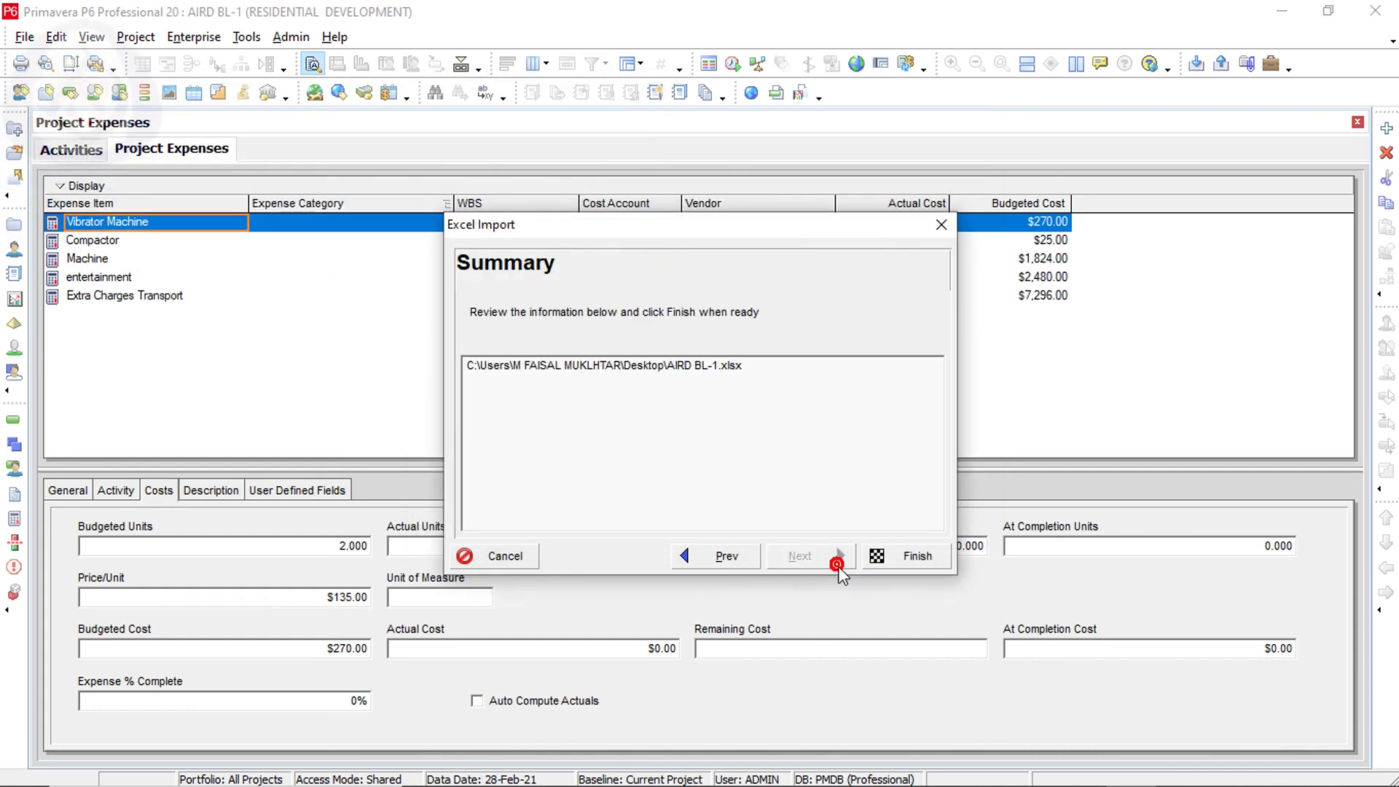
# Finish the import and view Activities showing $4,850.00 Actual Total Cost
pyautogui.click(895, 556)
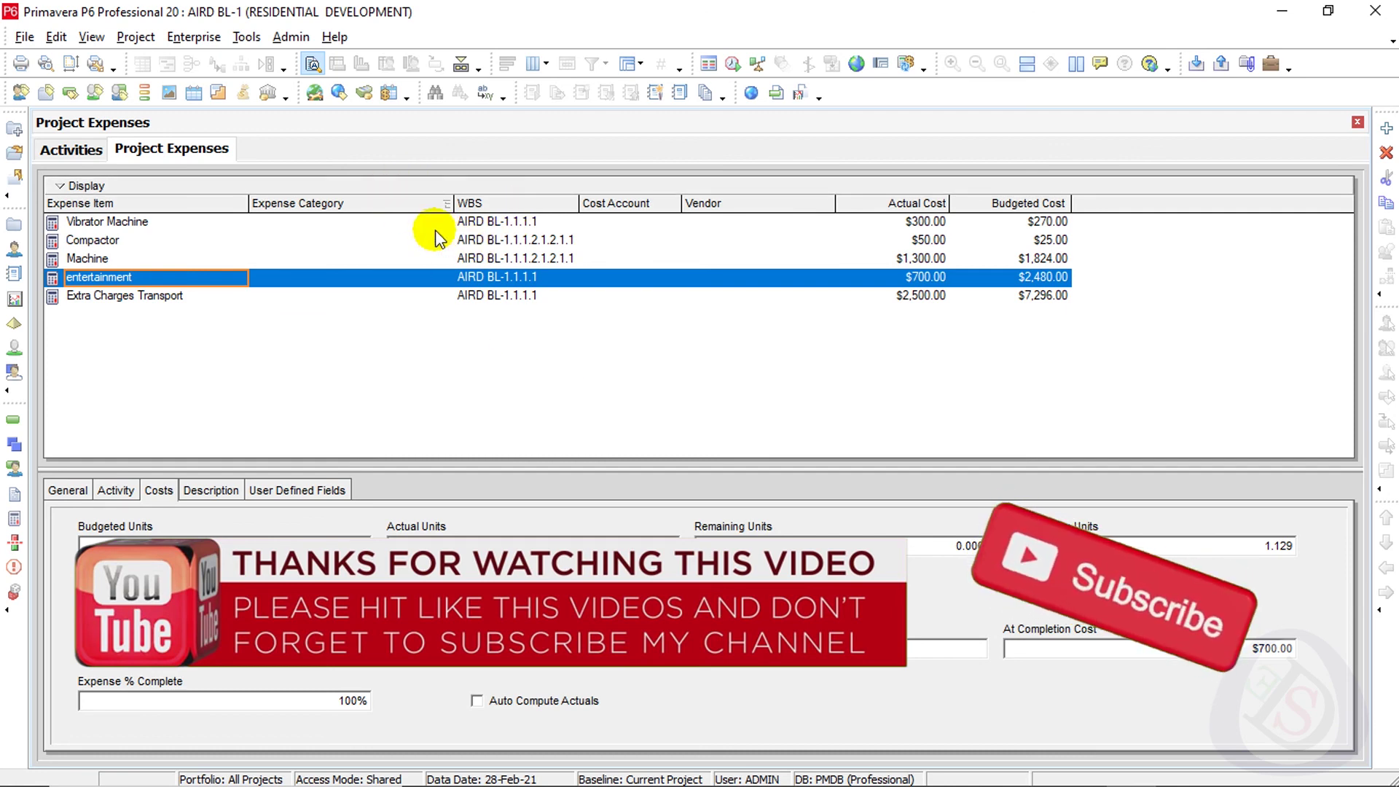
pyautogui.click(66, 149)
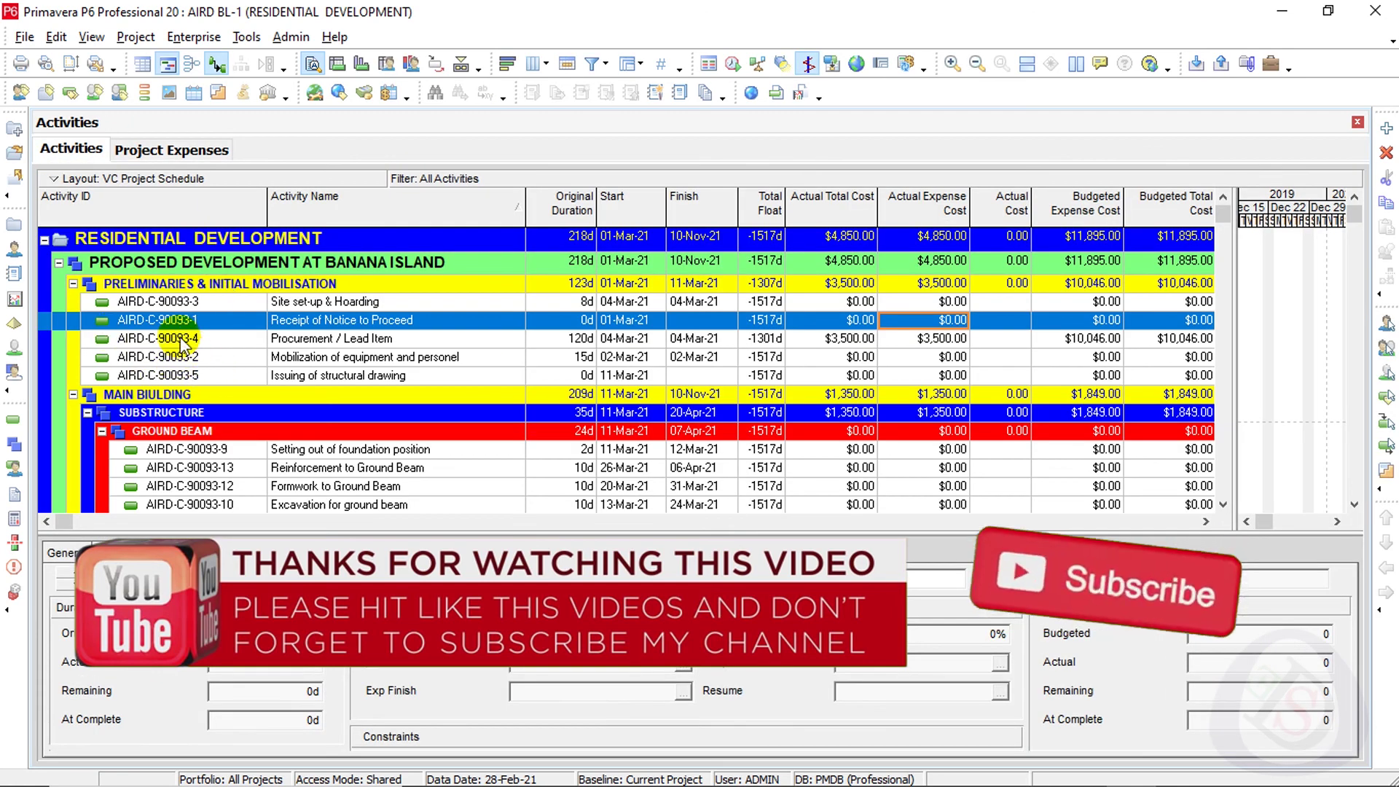